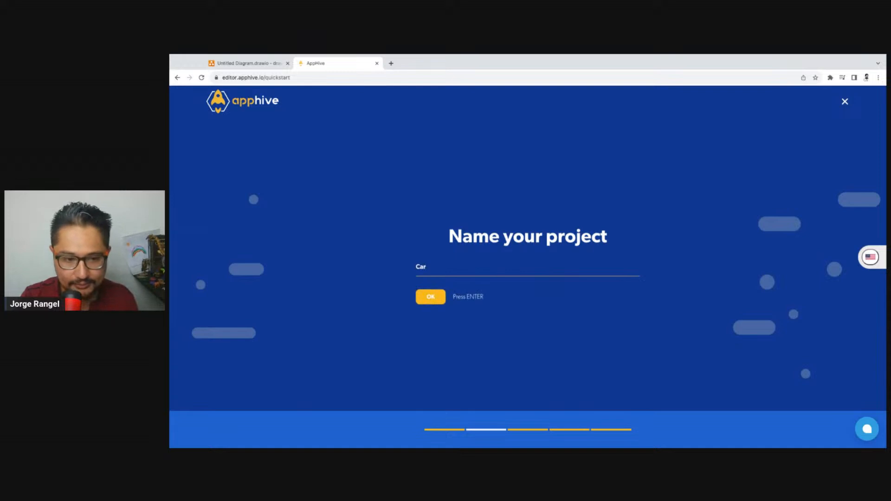
Name the new project CarRents and continue to the app name
type("Ret")
key("BackSpace")
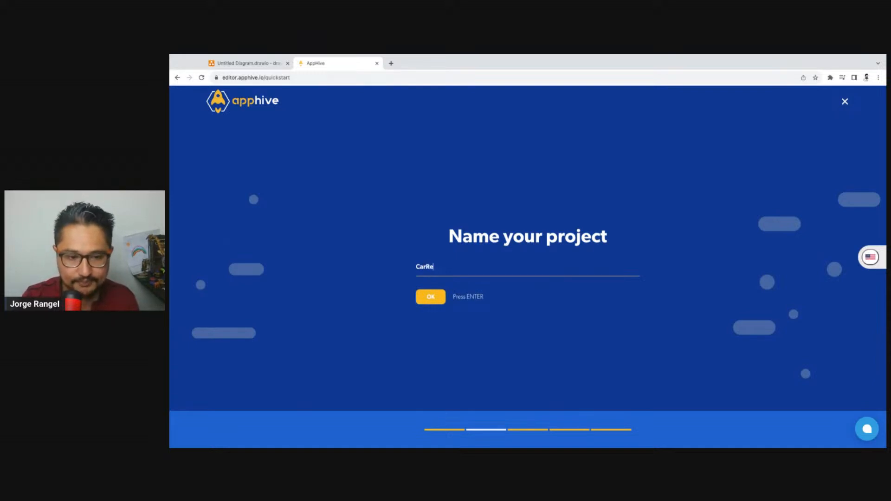
type("nts")
key("Return")
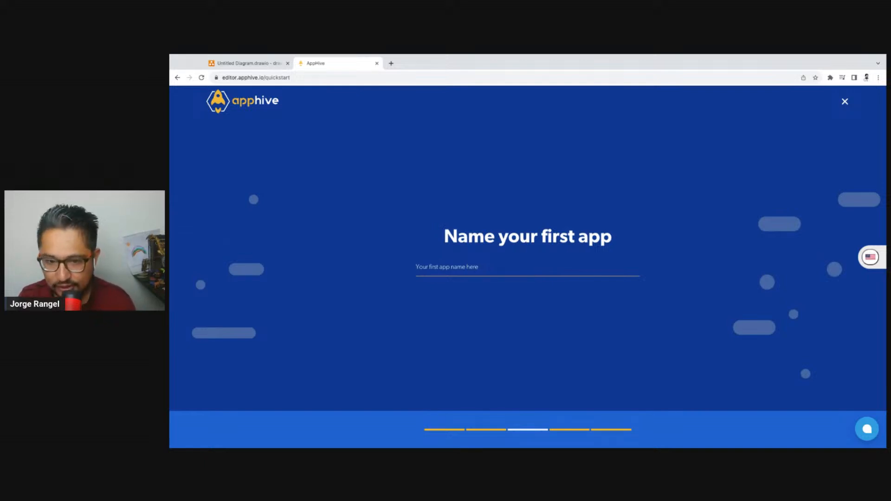
Name the first app Customers and create the project with the pink-to-blue gradient gallery icon
type("c")
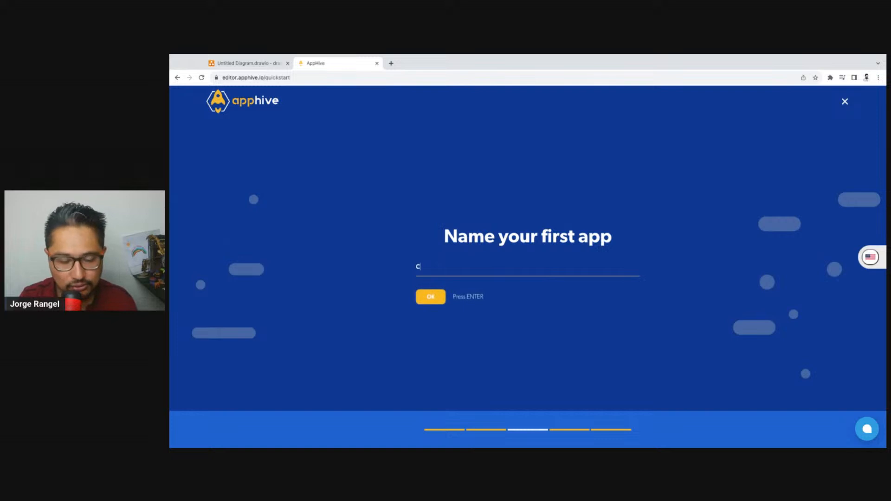
type("ustomer")
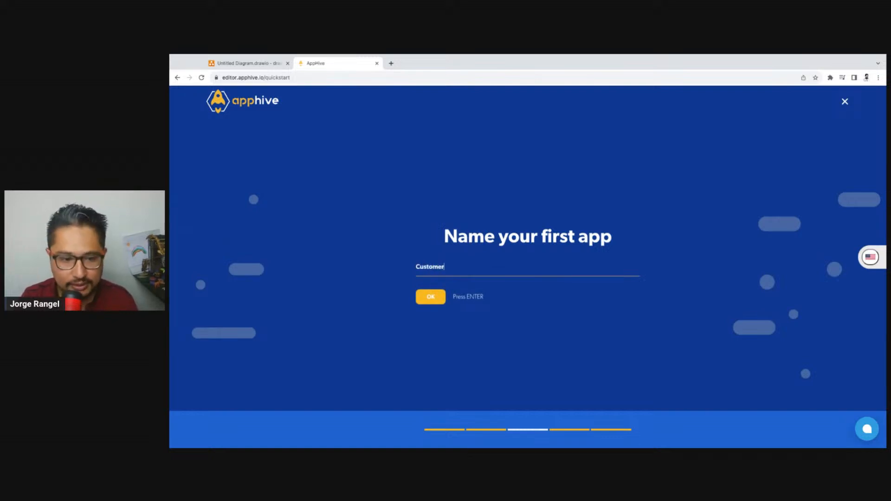
type("s")
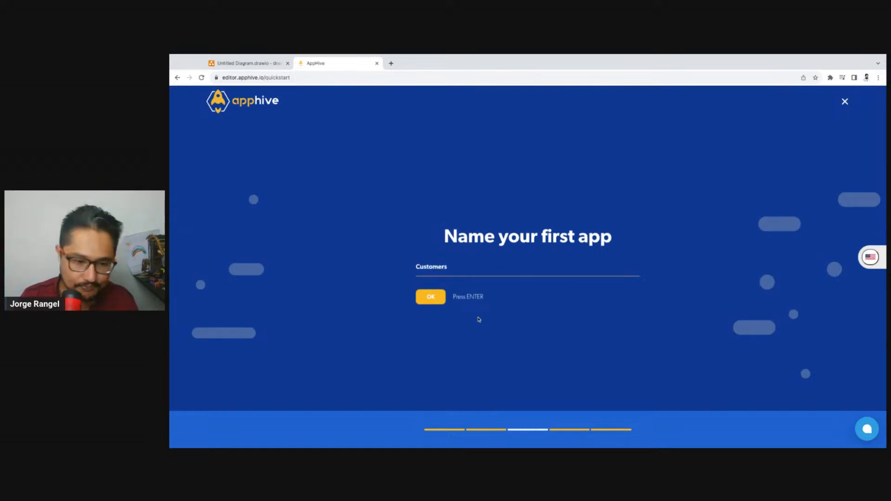
left_click(438, 302)
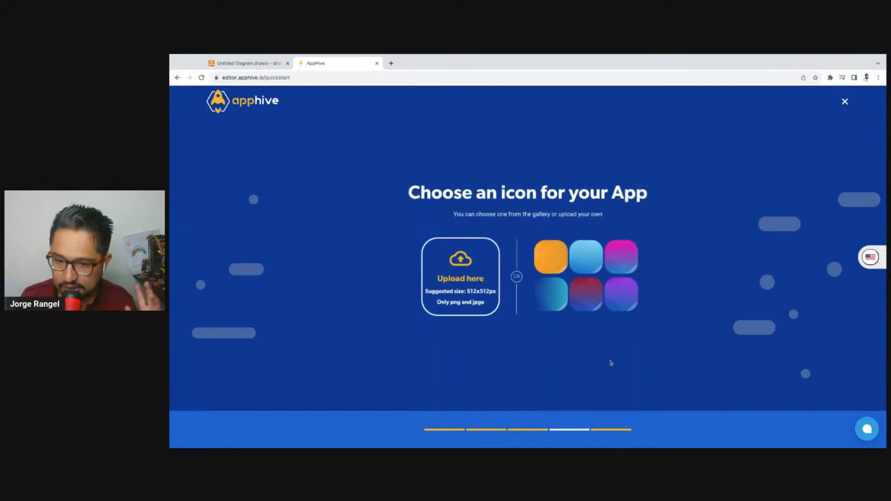
left_click(616, 267)
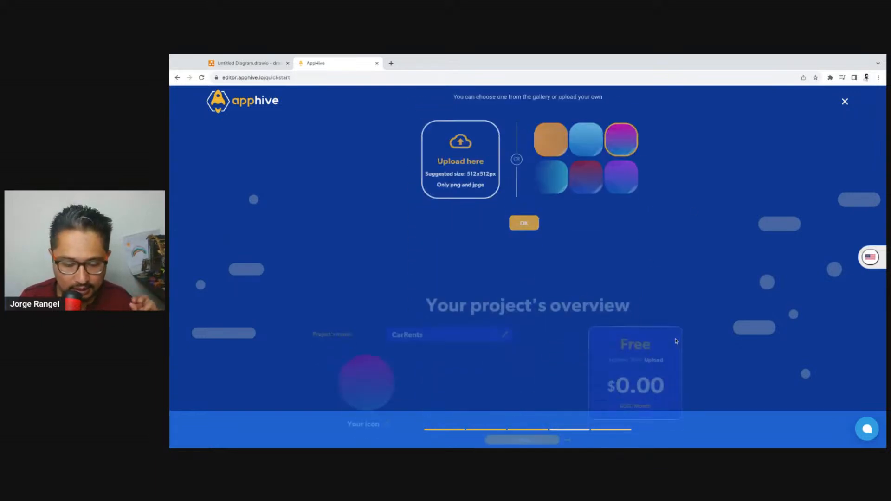
left_click(533, 334)
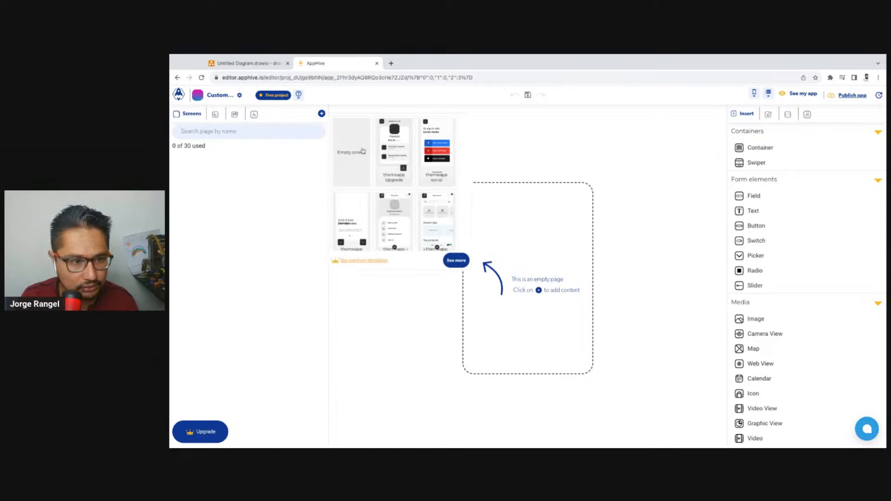
Add an empty screen to the app and apply the Books color palette
left_click(363, 152)
left_click(770, 115)
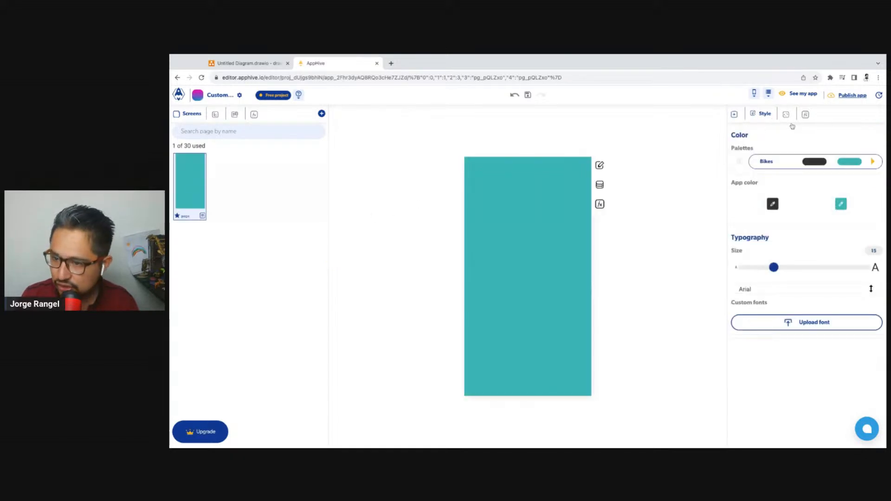
left_click(874, 161)
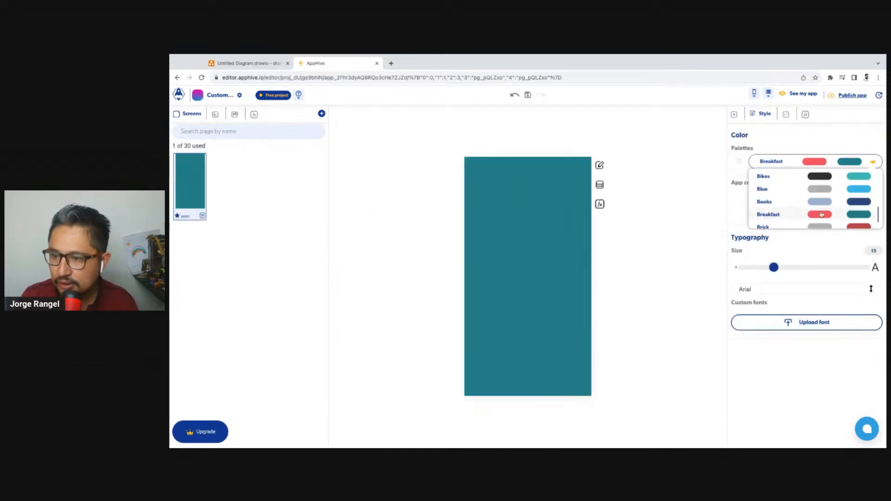
left_click(832, 201)
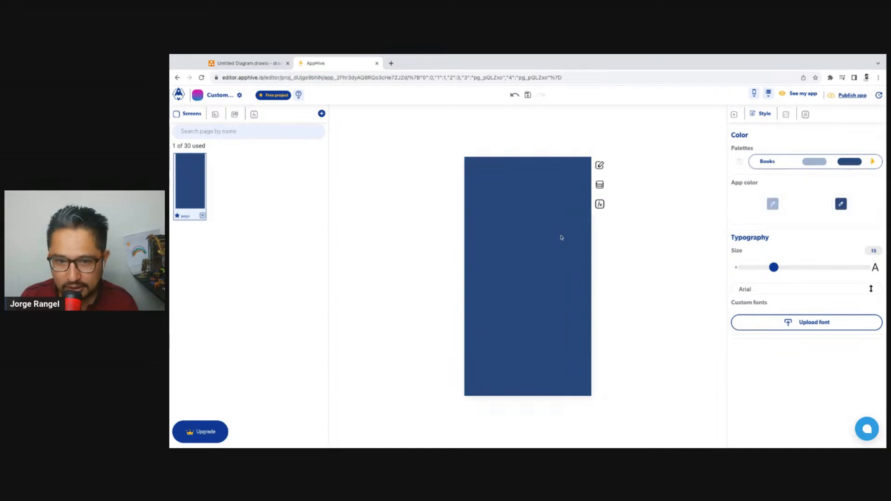
Set the screen's background color to the lightest shade of the palette's dark blue
left_click(600, 165)
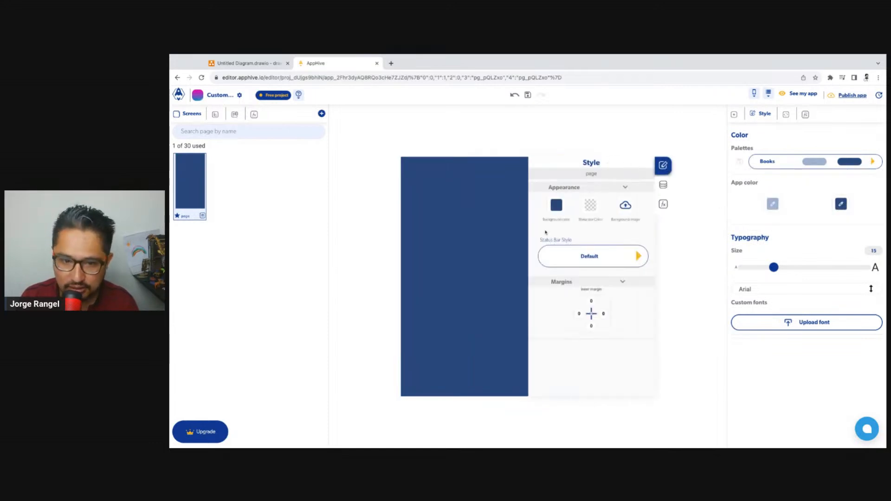
left_click(556, 205)
left_click(498, 254)
left_click(489, 253)
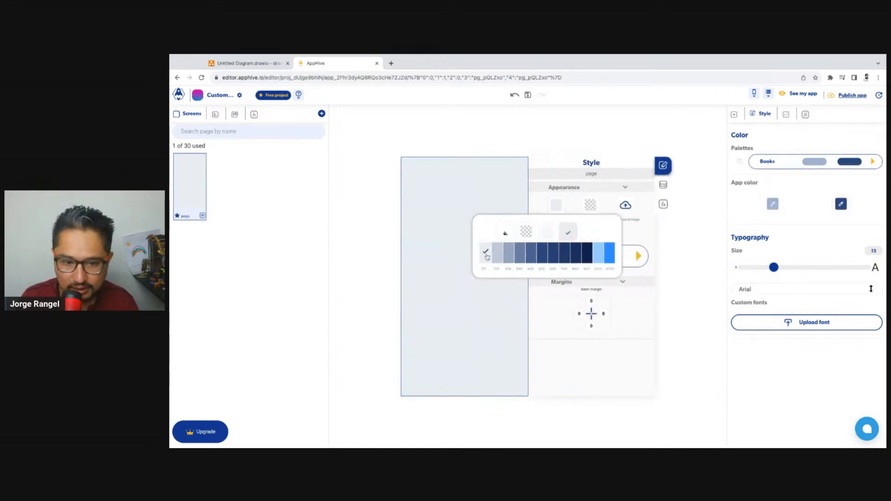
left_click(445, 256)
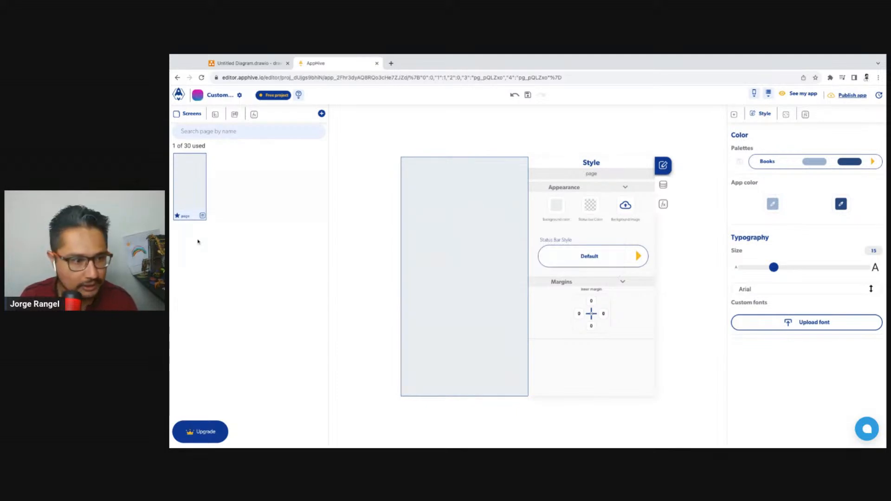
Rename the first screen as splash
double_click(185, 217)
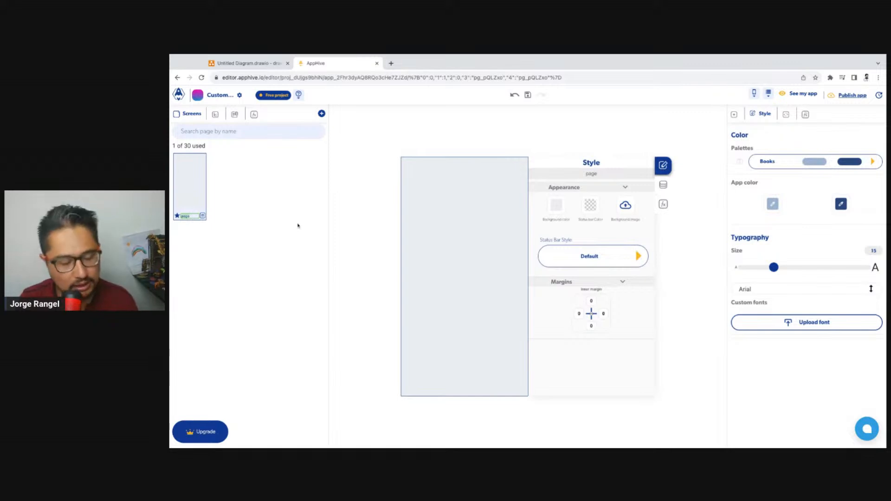
type("ap")
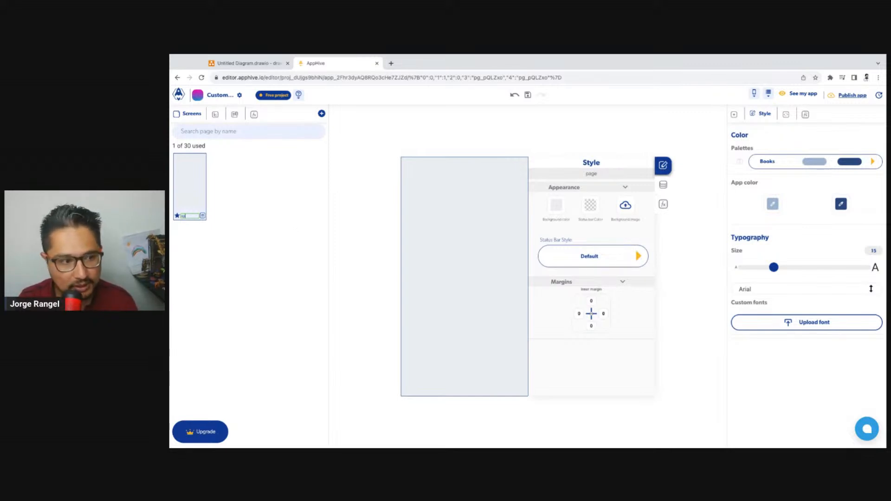
left_click(340, 300)
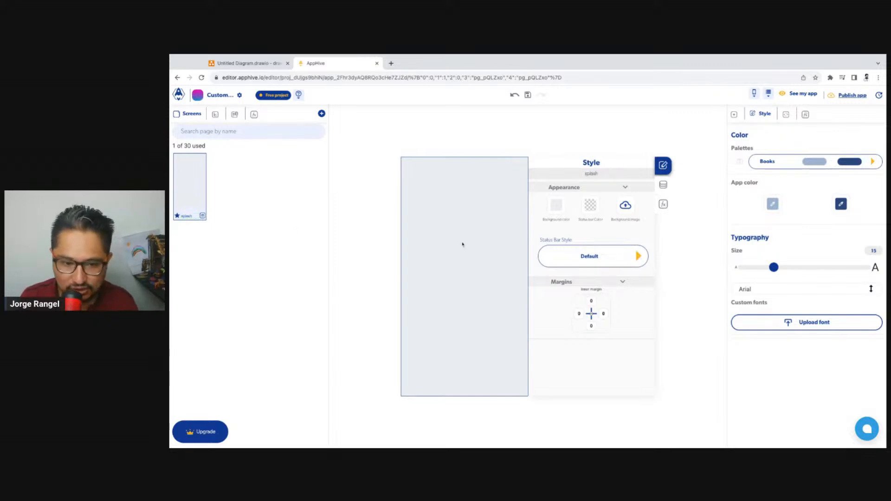
Add an onLoad event to the splash screen's functions
left_click(663, 204)
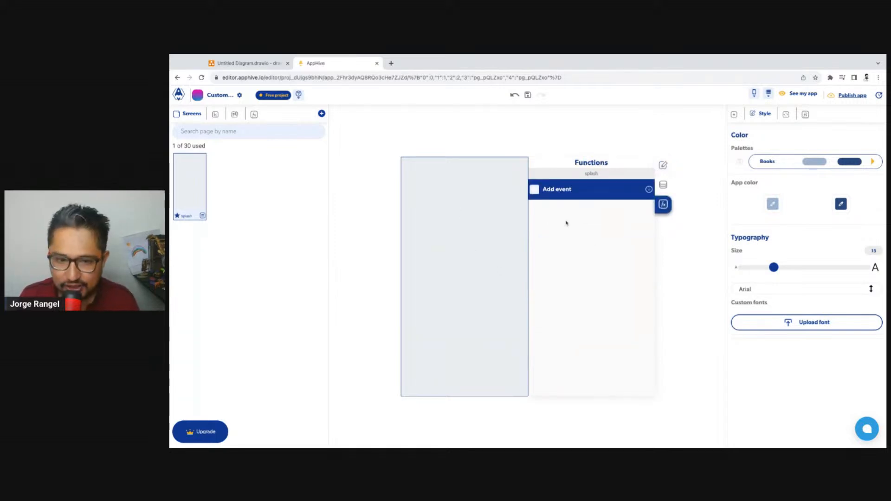
left_click(536, 192)
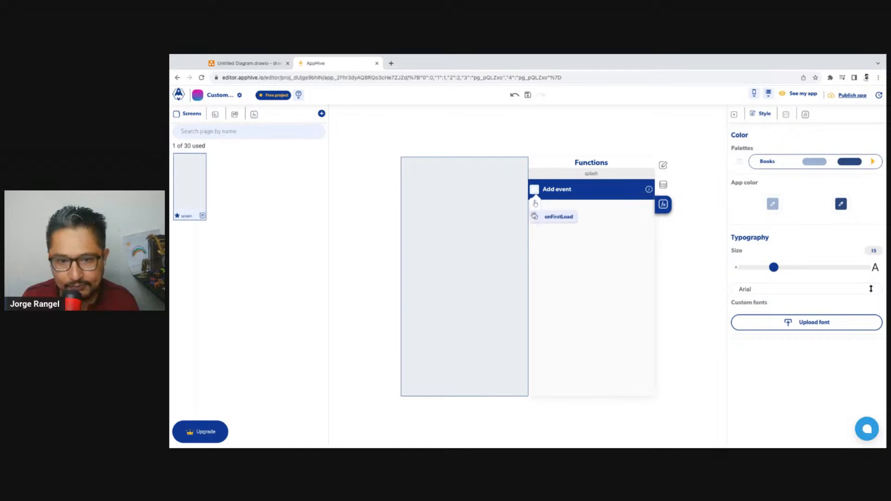
left_click(536, 207)
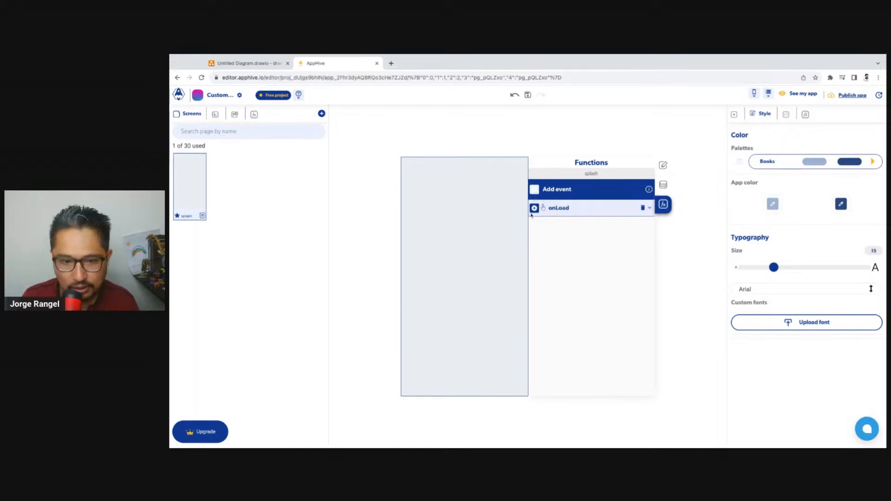
Find the "Is Logged In?" function and add it to the splash screen's onLoad event
left_click(534, 208)
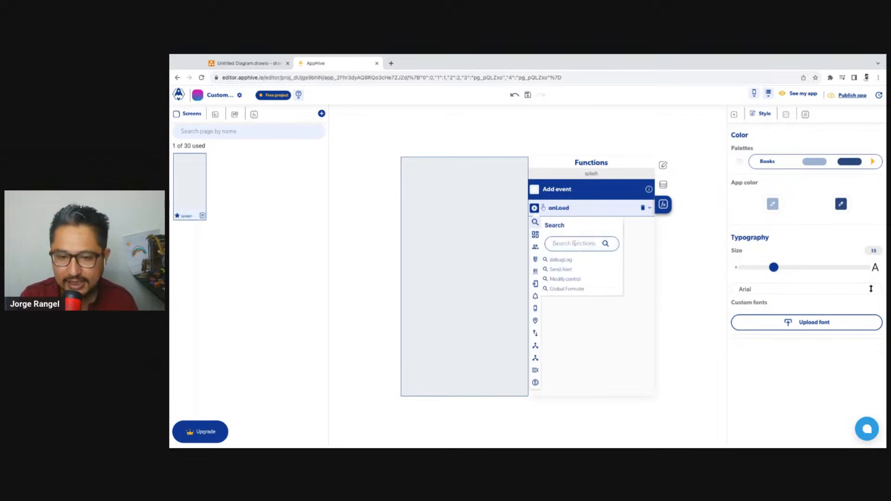
left_click(575, 243)
type("isLo")
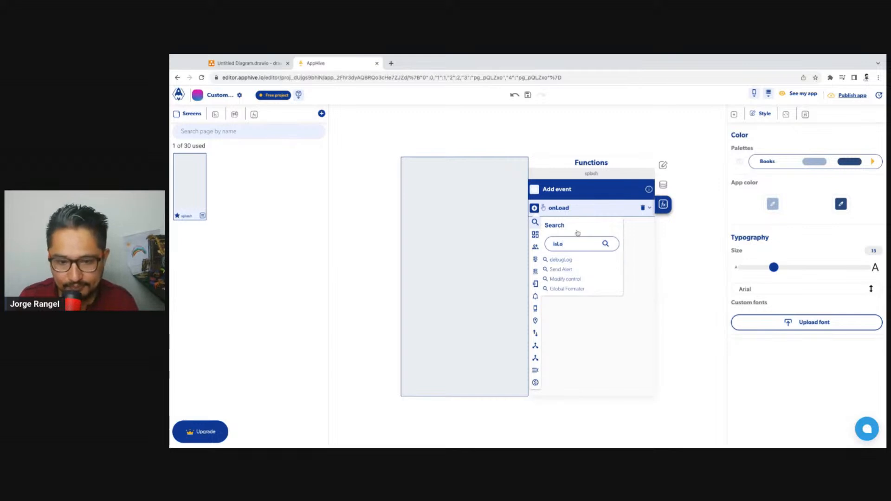
key("BackSpace")
key("BackSpace")
key("BackSpace")
key("BackSpace")
type("logg")
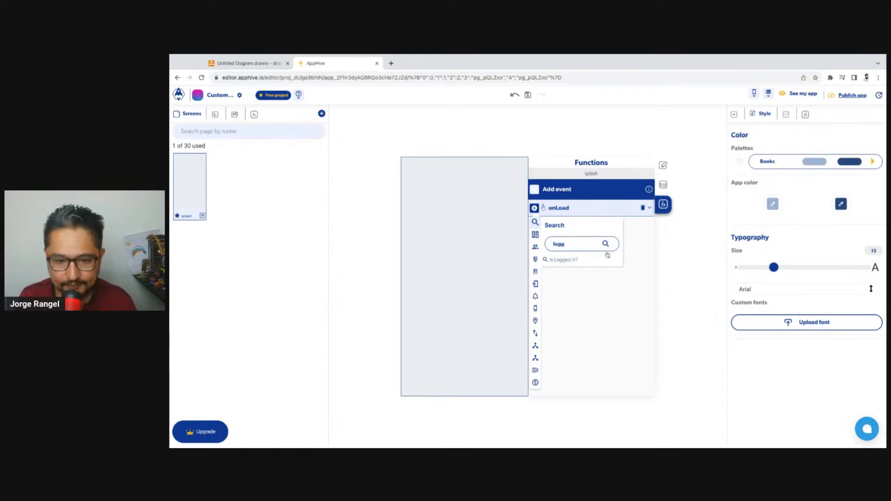
left_click(559, 260)
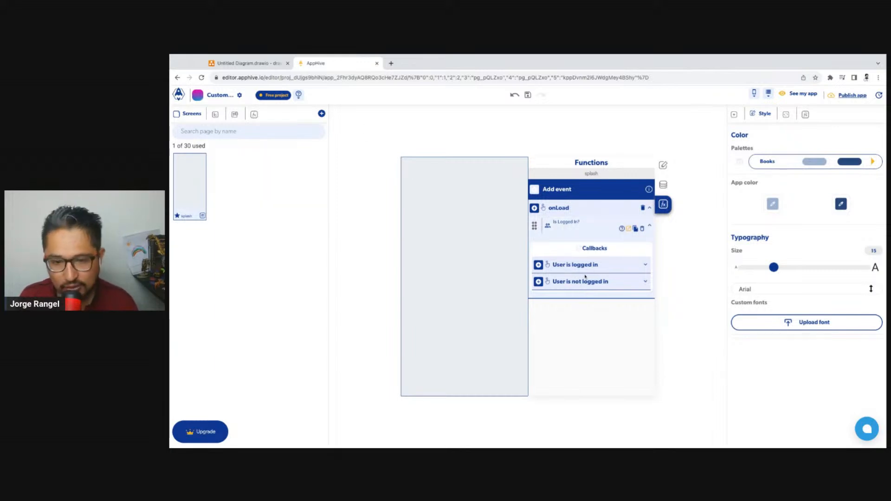
Add two more empty screens to the app
left_click(323, 116)
left_click(351, 171)
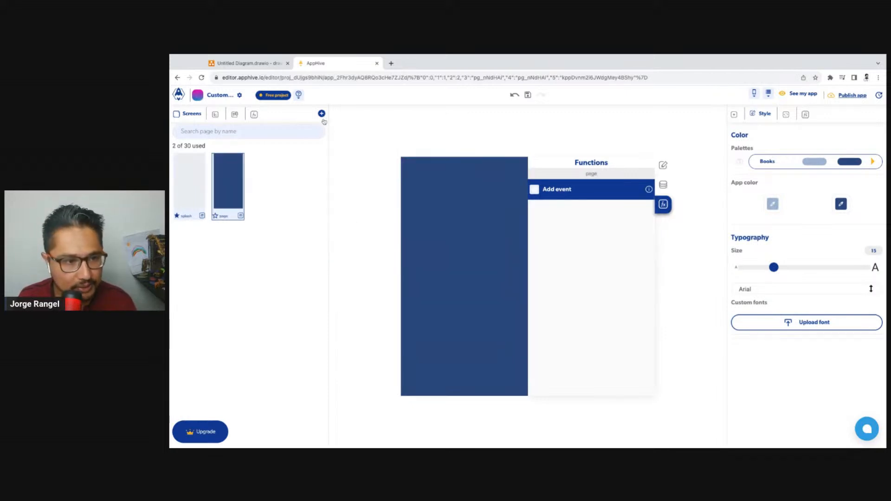
left_click(323, 120)
left_click(339, 138)
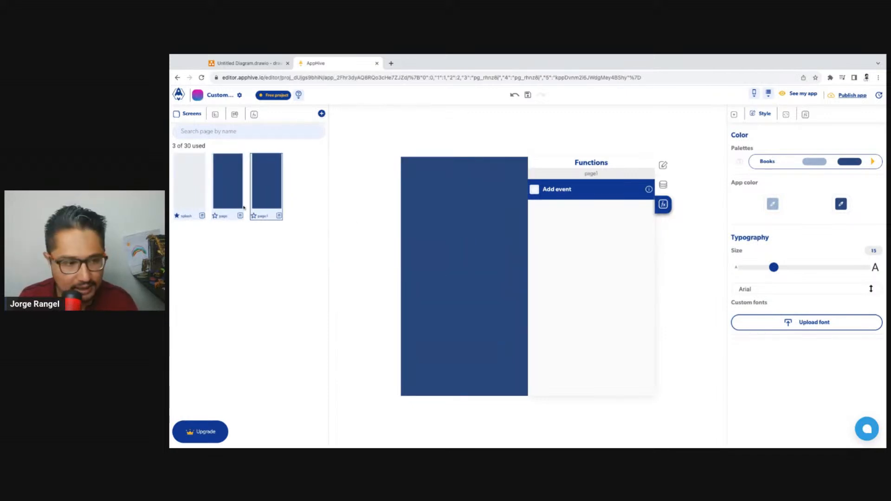
Rename the two new screens, the first one home and the second one auth
double_click(224, 216)
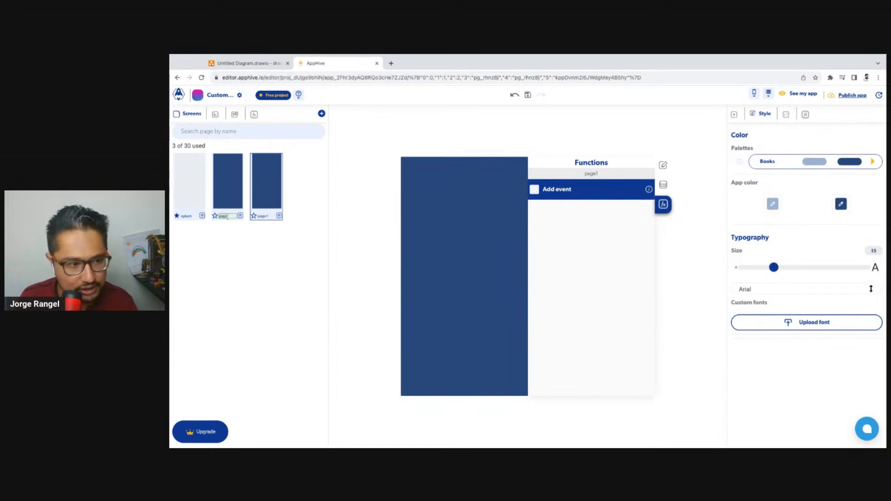
type("home")
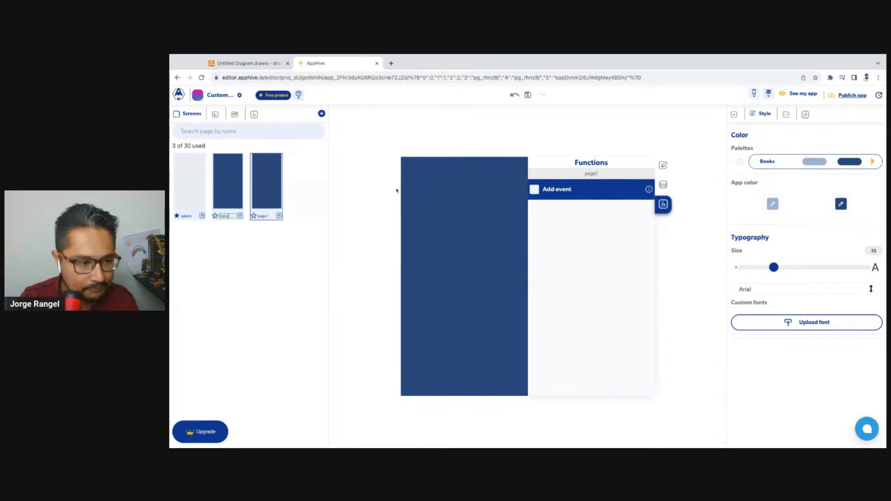
double_click(263, 216)
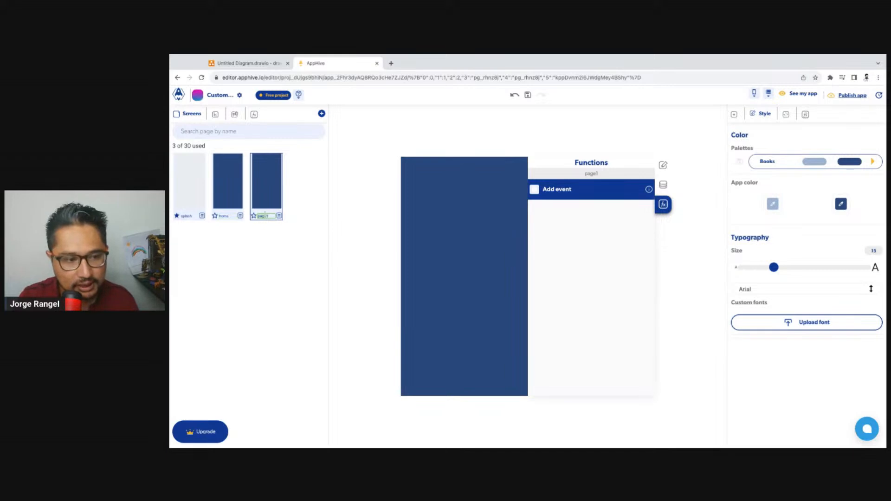
type("auth")
key("Return")
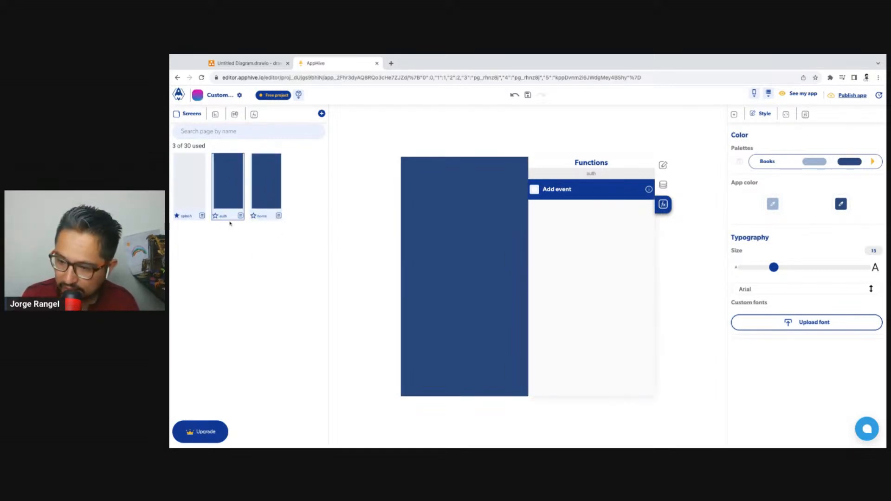
Set the home screen's background color to the lightest shade of the palette's light blue
left_click(259, 186)
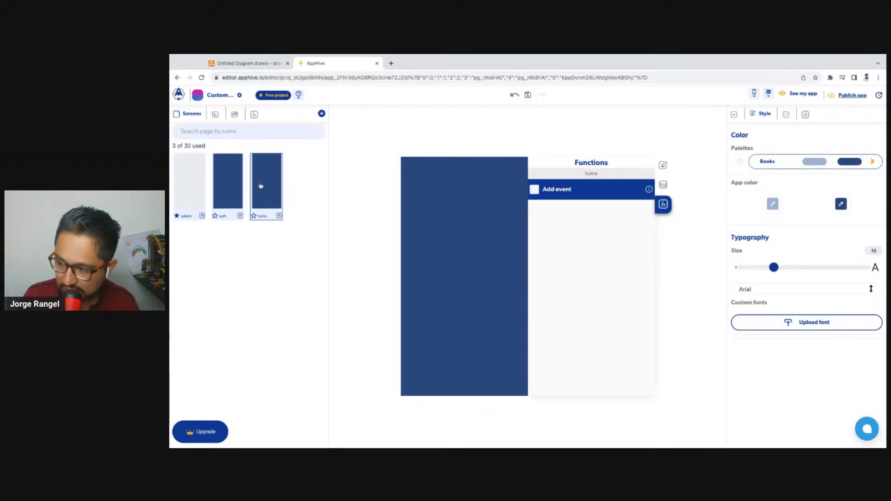
left_click(663, 166)
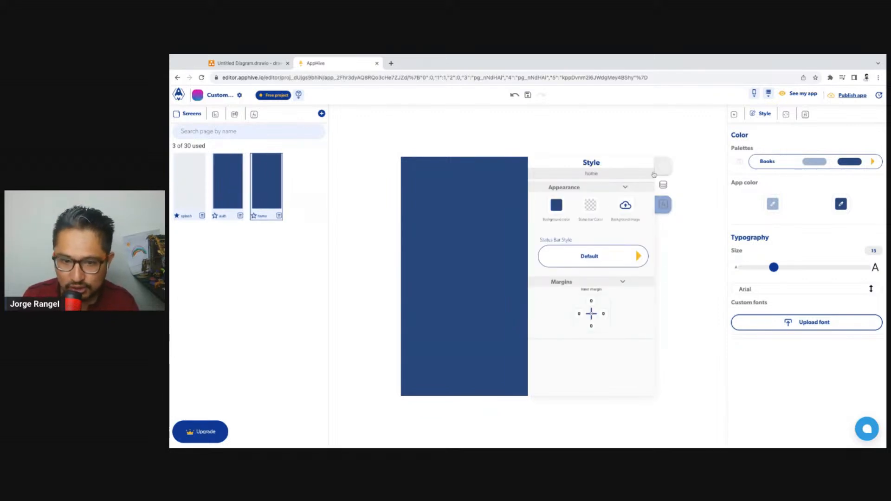
left_click(557, 209)
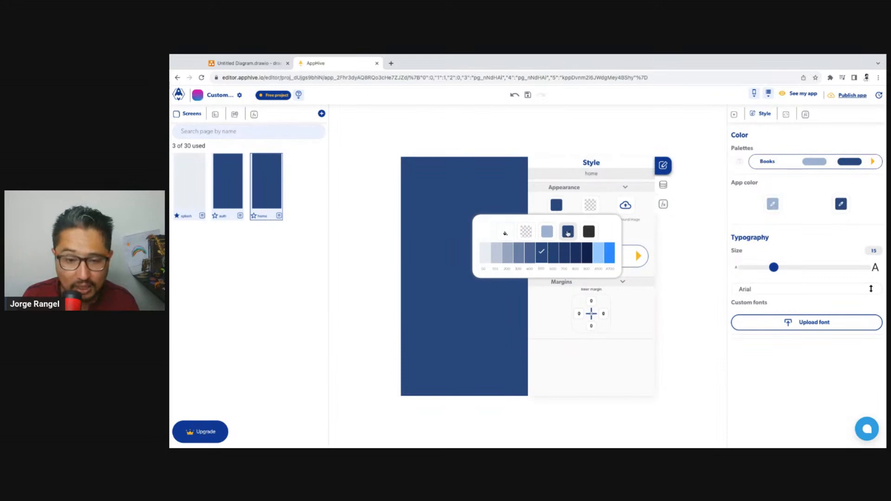
left_click(547, 232)
left_click(496, 259)
left_click(489, 259)
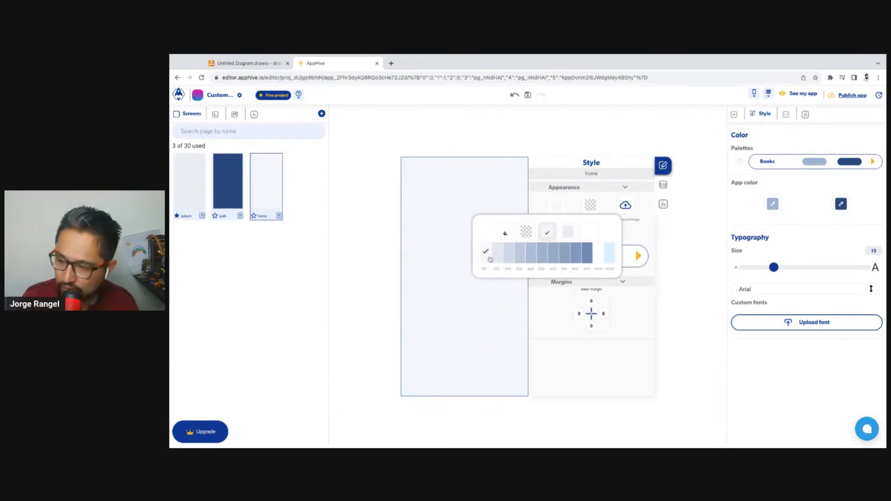
left_click(441, 231)
Set the auth screen's background color to the second-lightest shade of the palette's dark blue
left_click(224, 204)
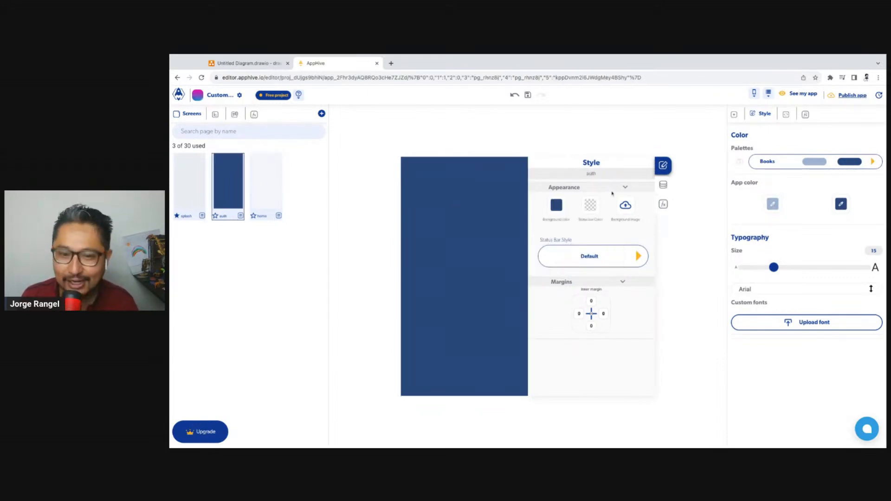
left_click(553, 207)
left_click(507, 253)
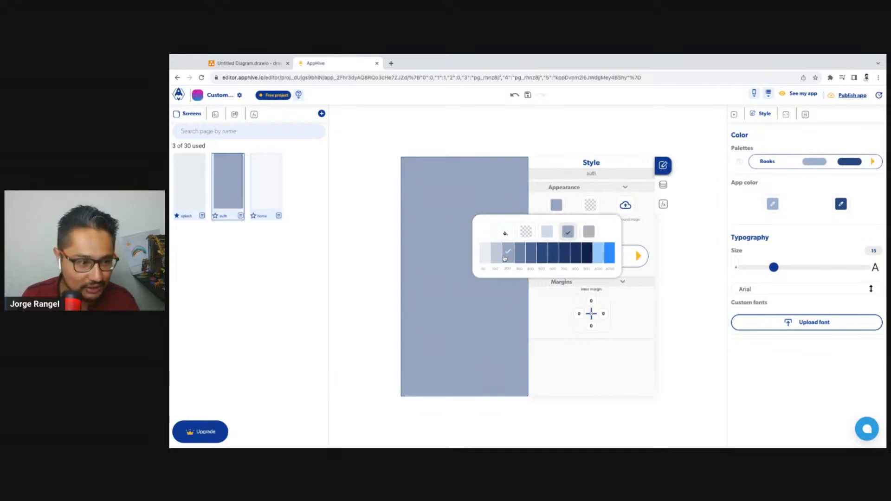
left_click(496, 254)
left_click(457, 181)
Add a replaceTopPage function to the splash screen's "User is not logged in" callback, with auth as the destination page
left_click(179, 201)
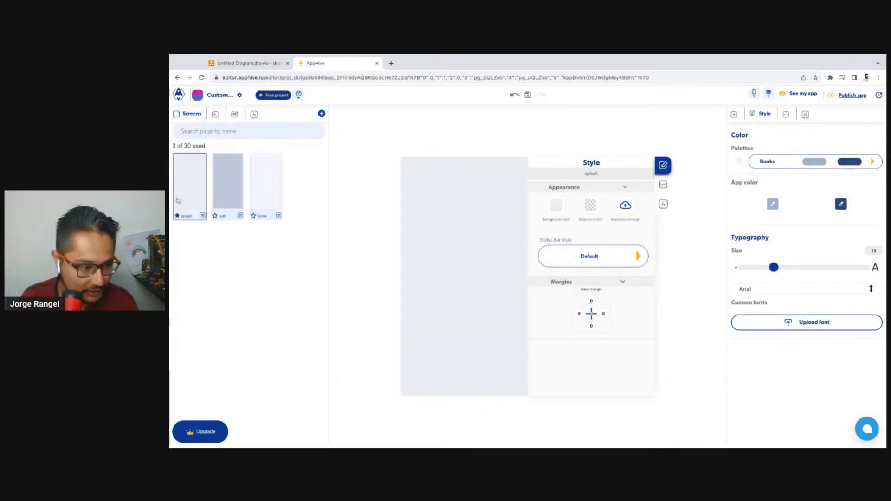
left_click(664, 204)
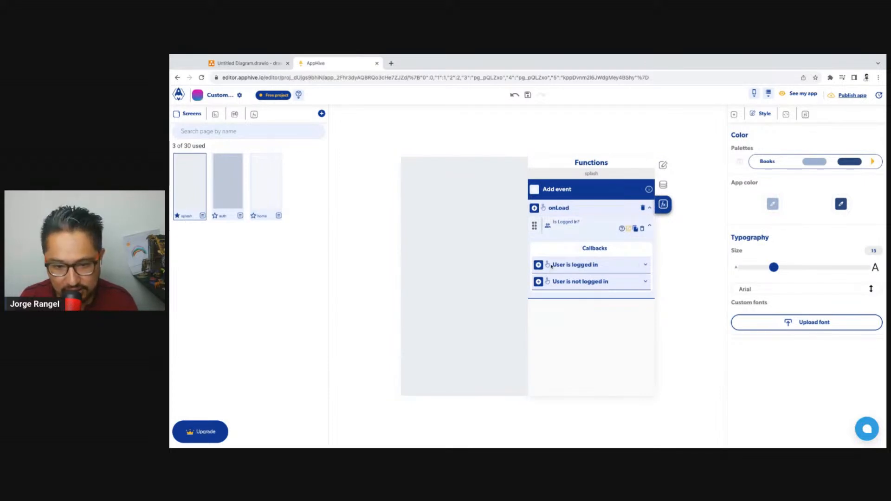
left_click(539, 282)
mouse_move(540, 296)
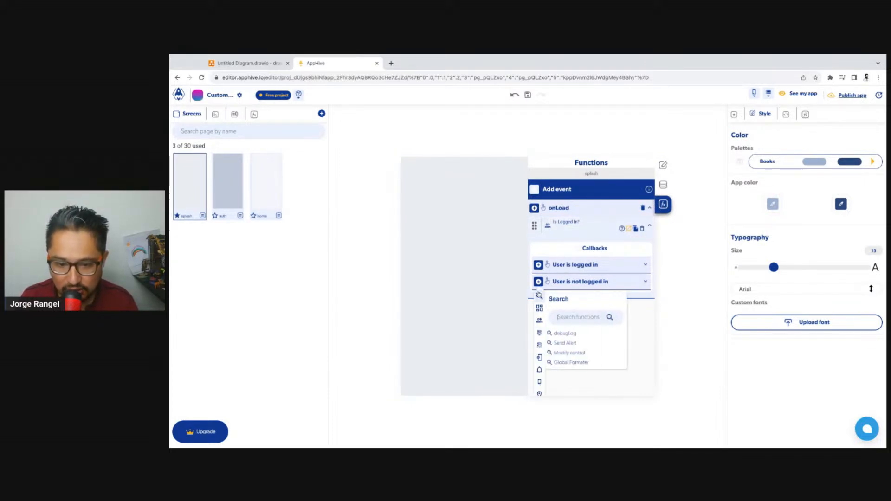
type("repla")
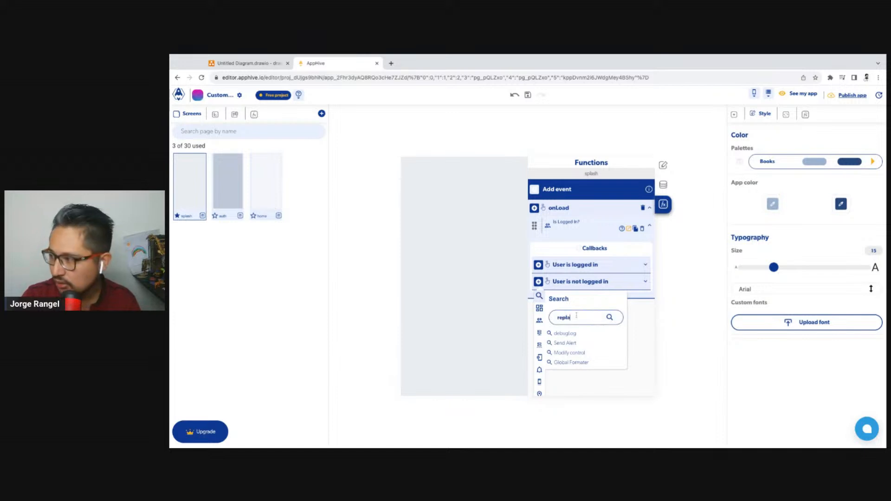
left_click(586, 334)
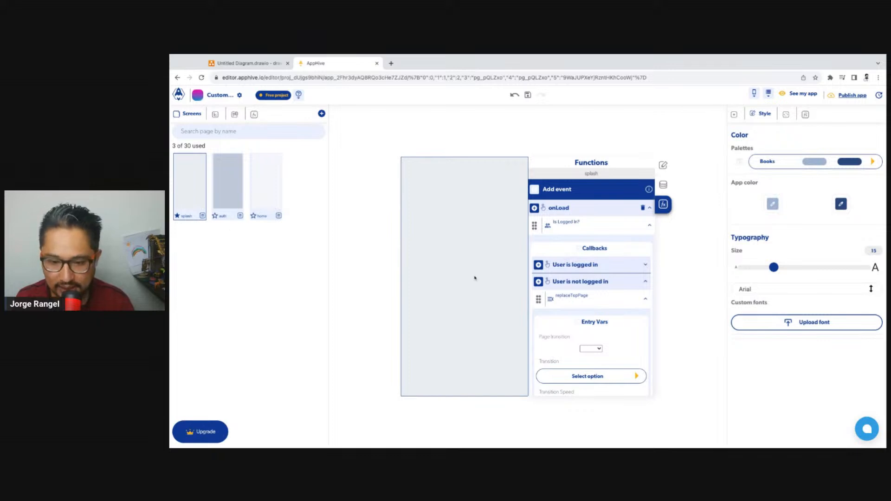
scroll(570, 312, "down", 1)
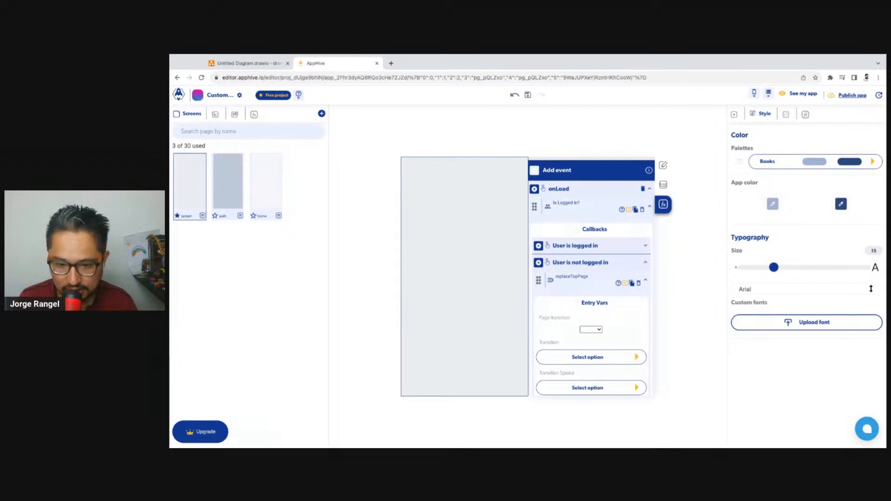
left_click(599, 318)
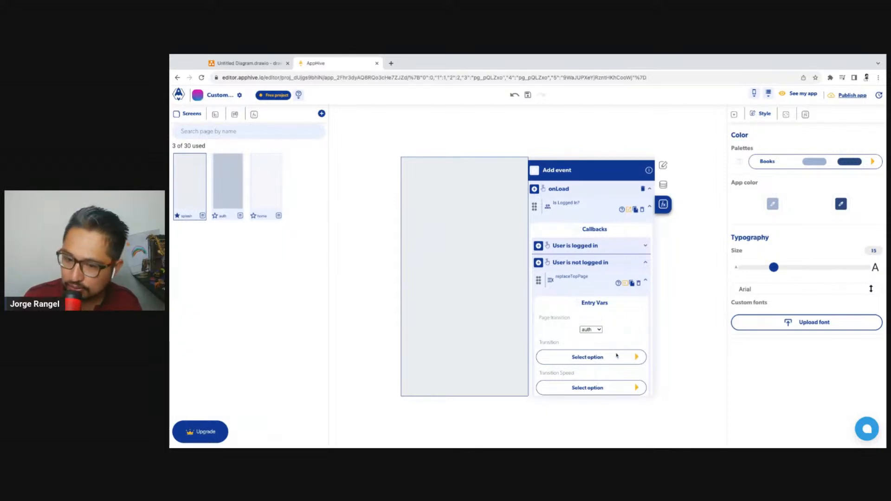
Copy the replaceTopPage function into the "User is logged in" callback and set its destination page to home
left_click(633, 284)
left_click(579, 246)
left_click(555, 263)
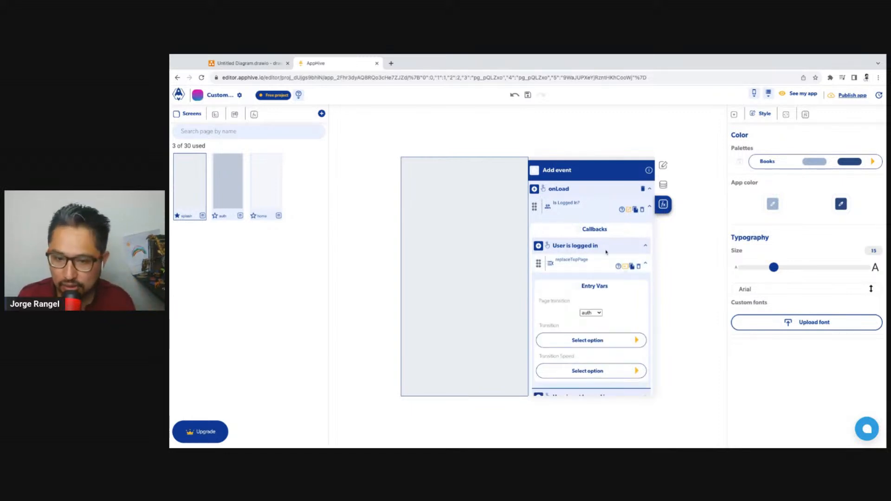
scroll(606, 252, "down", 1)
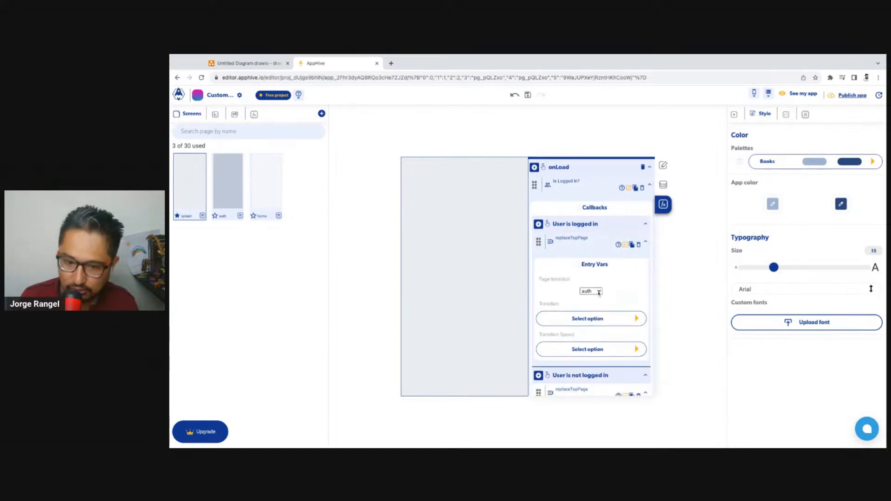
left_click(599, 293)
left_click(597, 301)
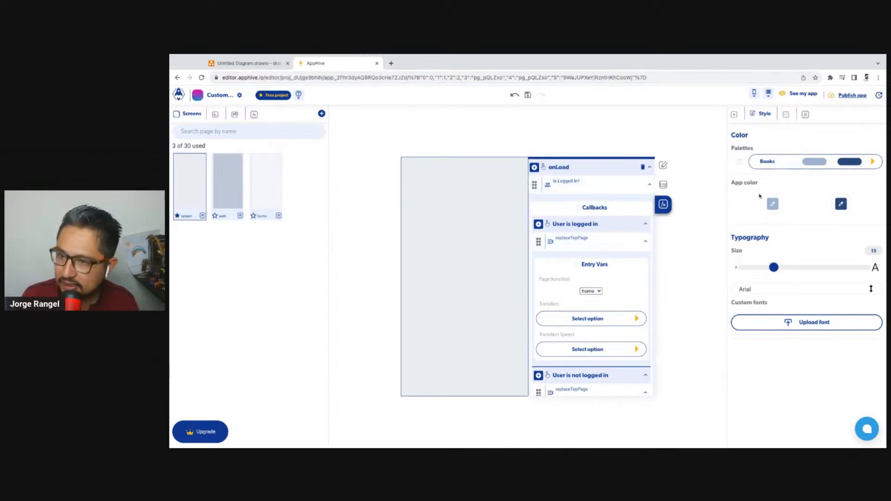
Run the app on the web and compare the page it loads with the auth screen in the editor
left_click(804, 94)
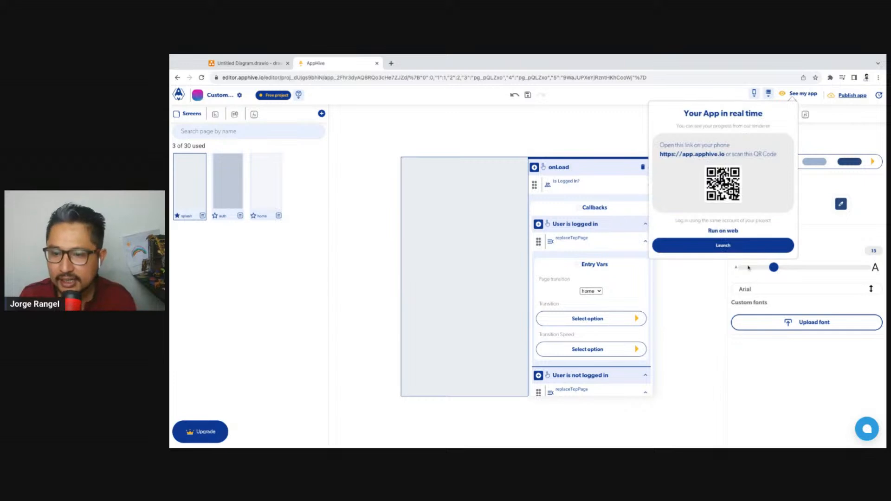
left_click(721, 250)
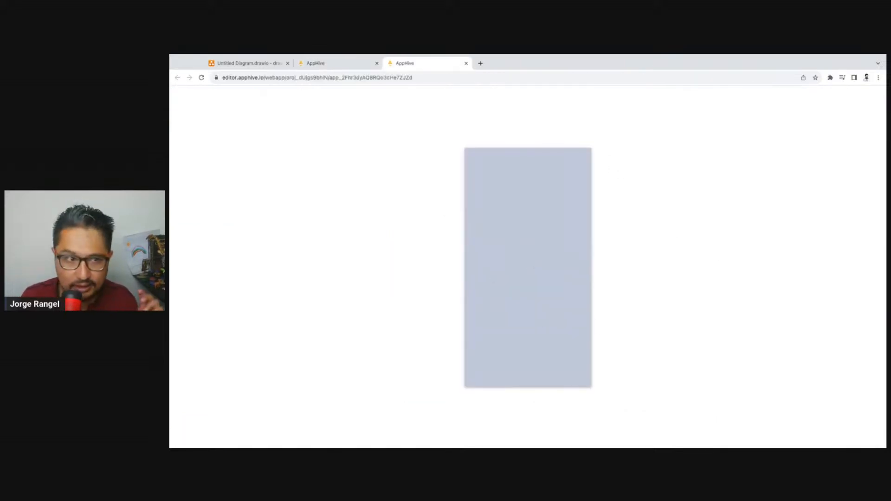
left_click(332, 65)
left_click(240, 184)
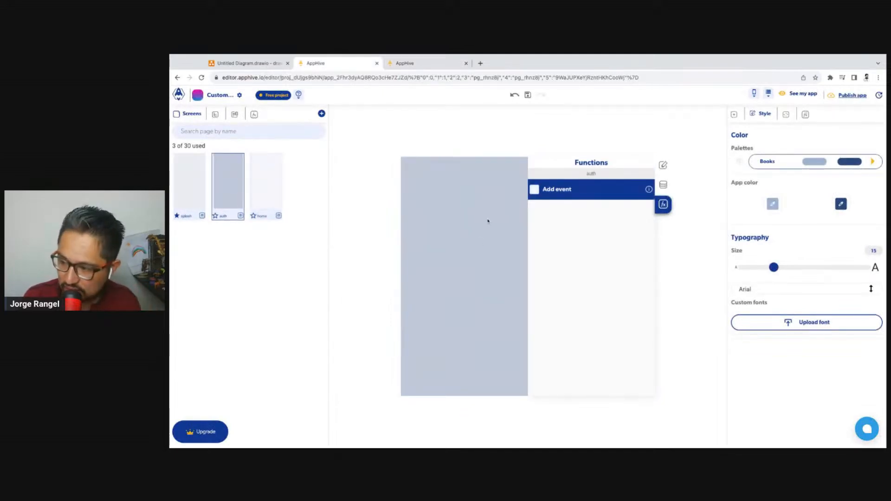
left_click(418, 64)
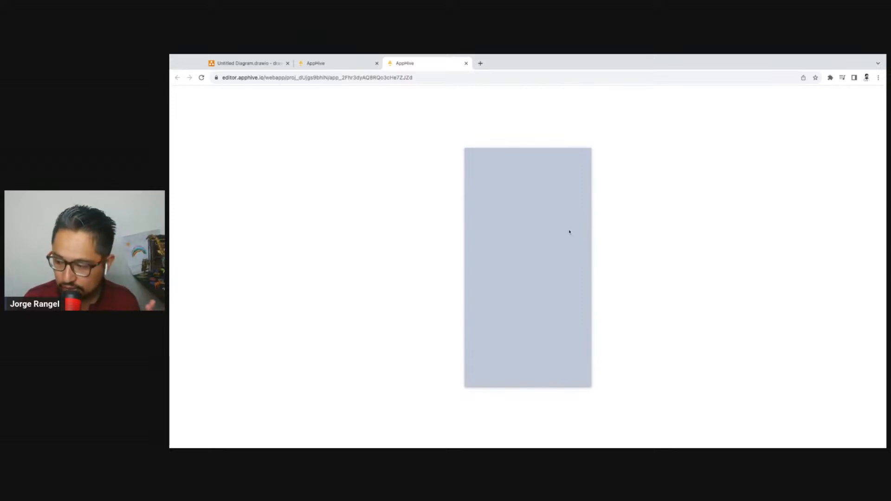
left_click(337, 65)
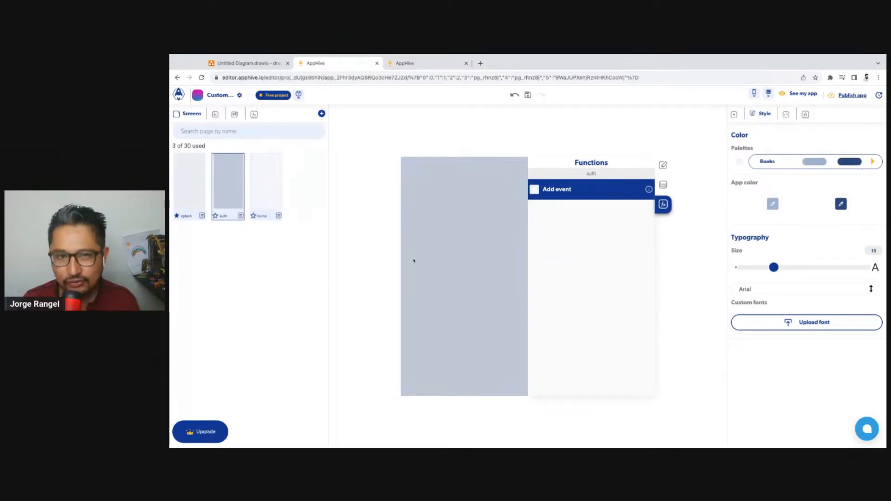
Add a button at the center of the auth screen
left_click(734, 114)
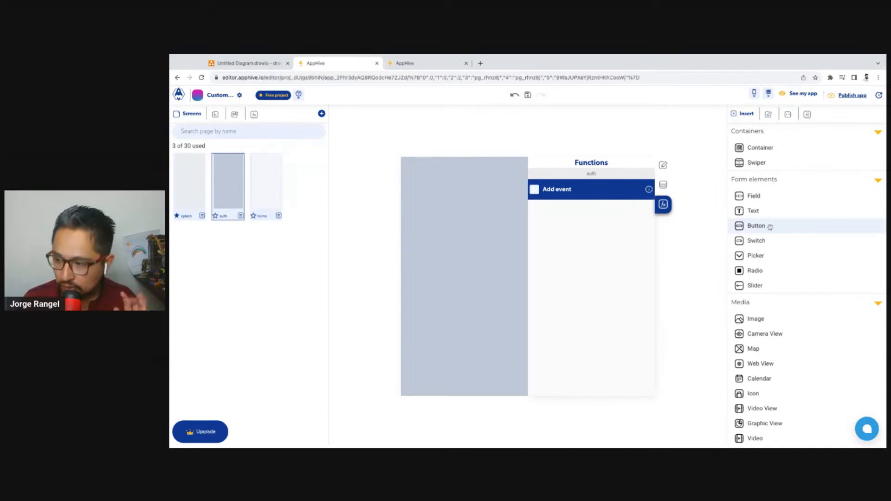
left_click_drag(770, 226, 438, 297)
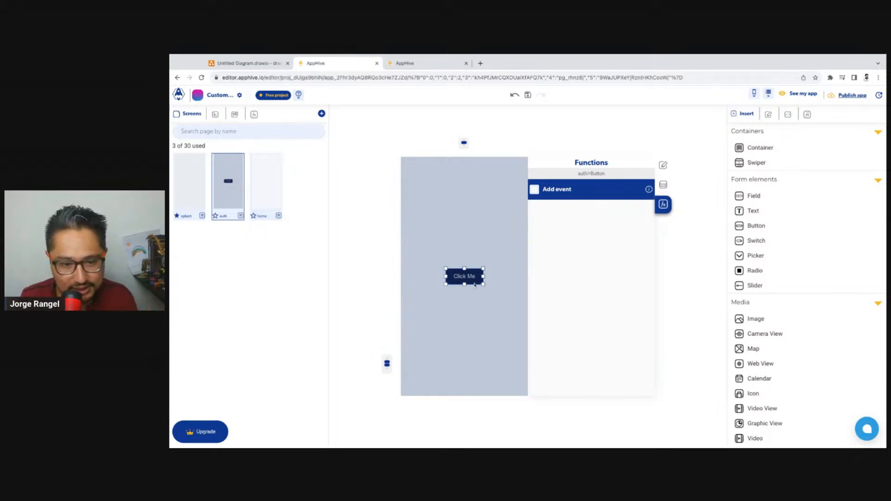
left_click(322, 114)
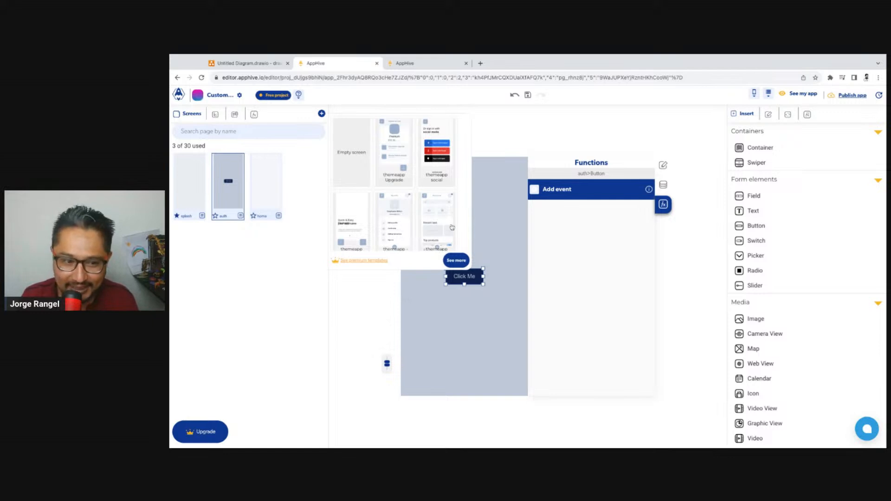
left_click(462, 262)
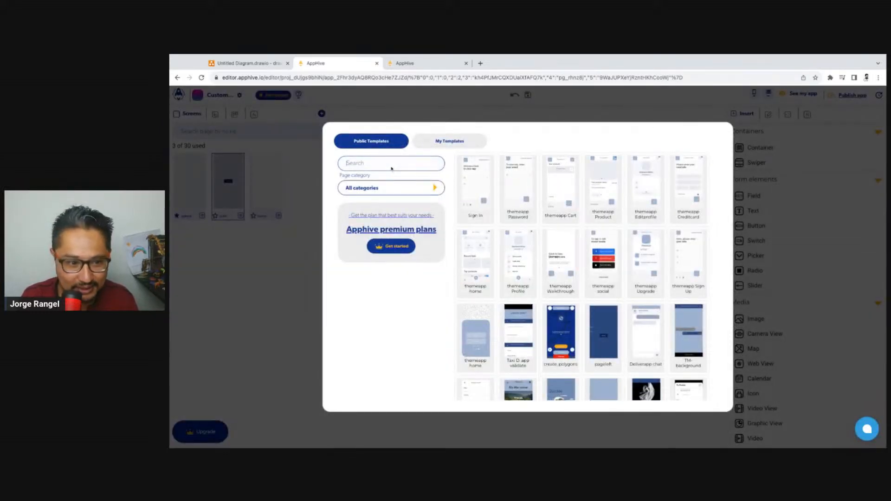
left_click(395, 115)
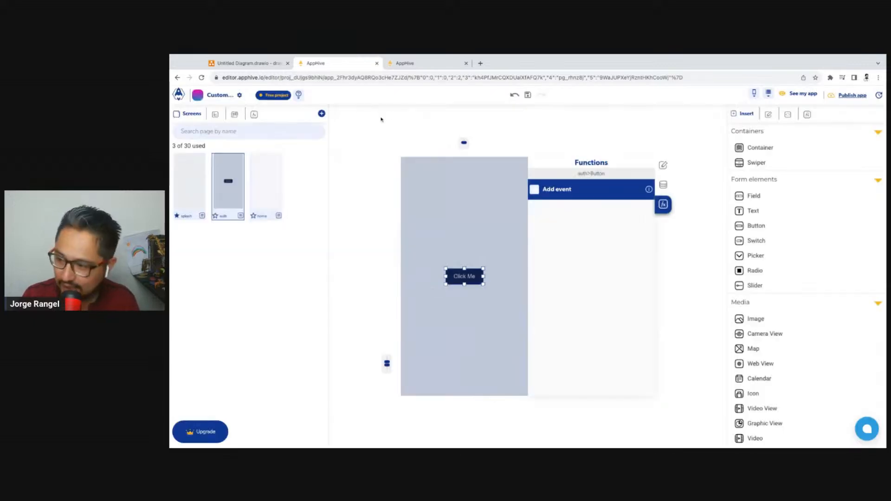
Search the public screen templates for "auth" and clear the search to list all templates again
left_click(321, 115)
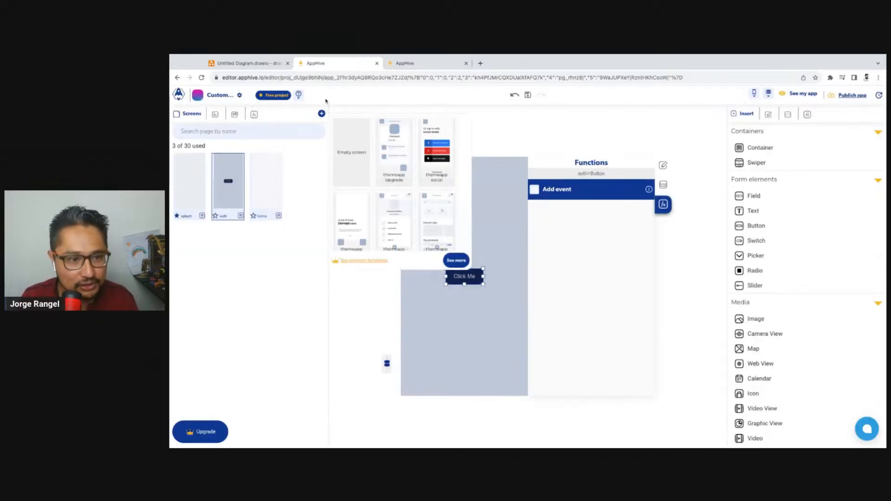
left_click(462, 263)
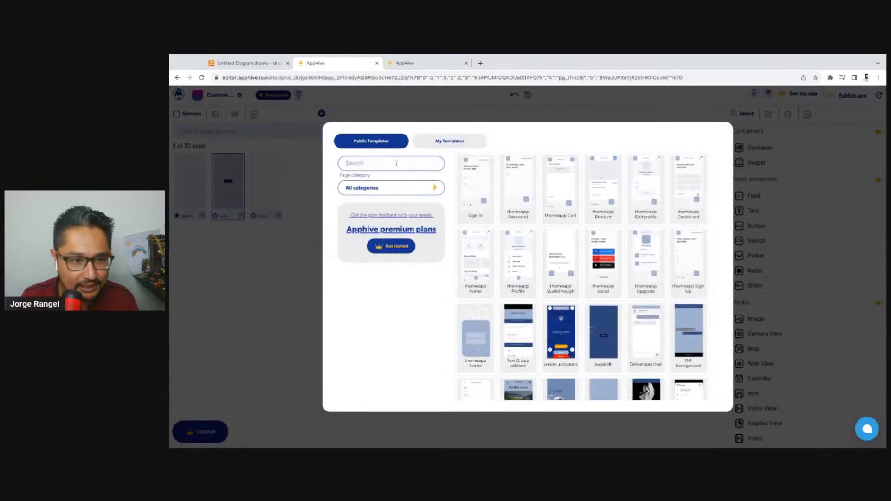
left_click(397, 163)
type("auth")
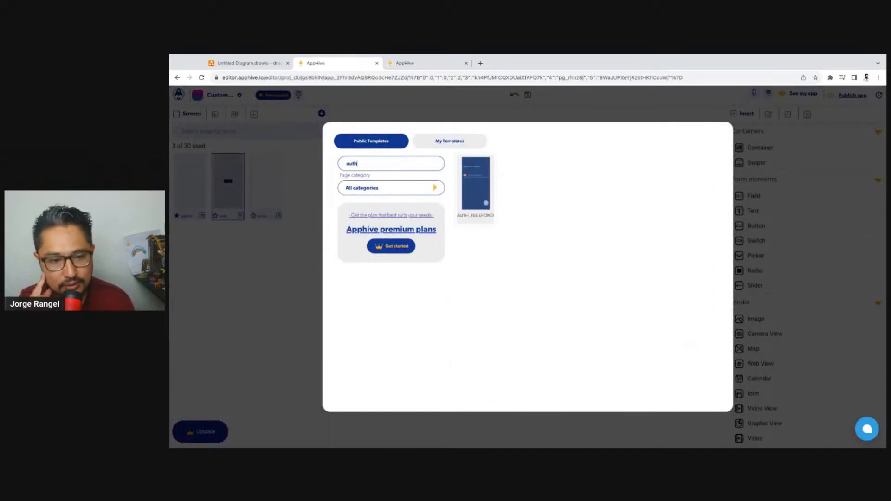
key("BackSpace")
key("BackSpace")
key("BackSpace")
key("BackSpace")
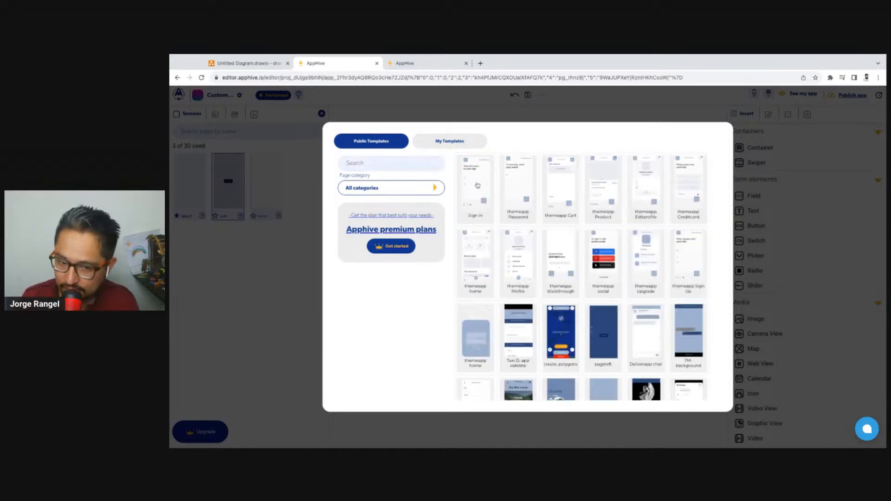
Add the Sign In template as a new screen and place it between the auth and home screens
left_click(477, 192)
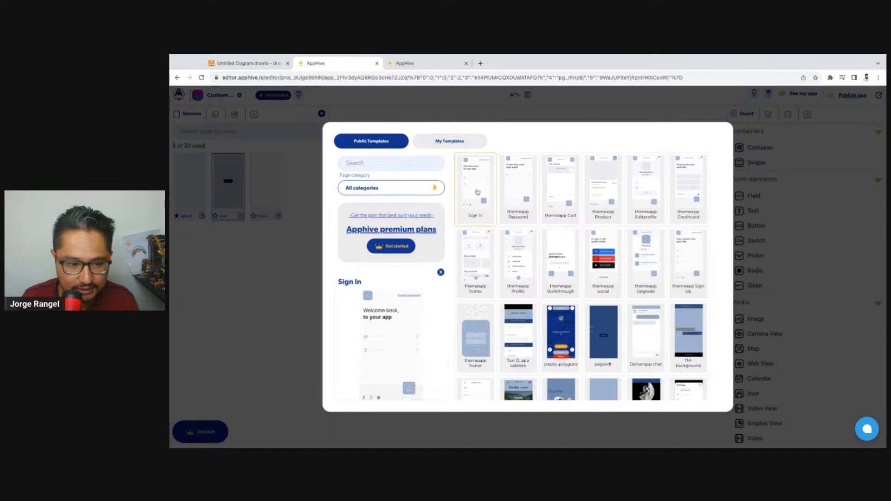
scroll(393, 319, "down", 3)
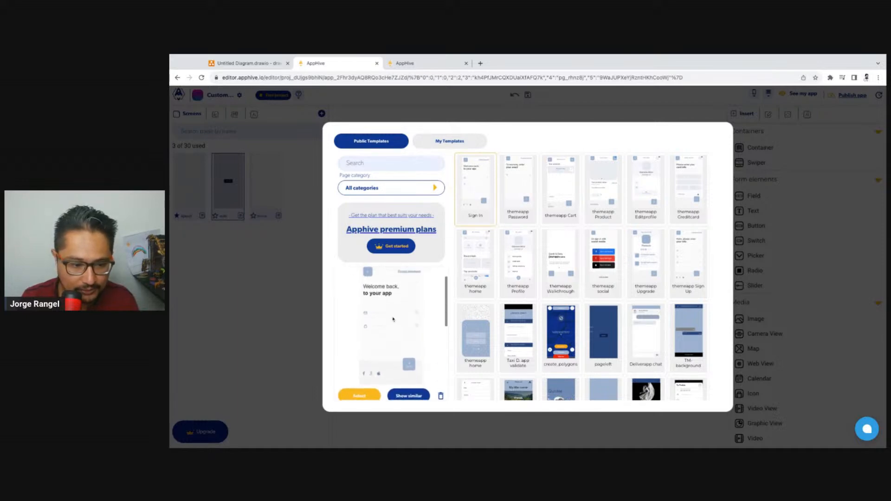
scroll(393, 319, "down", 1)
left_click(359, 371)
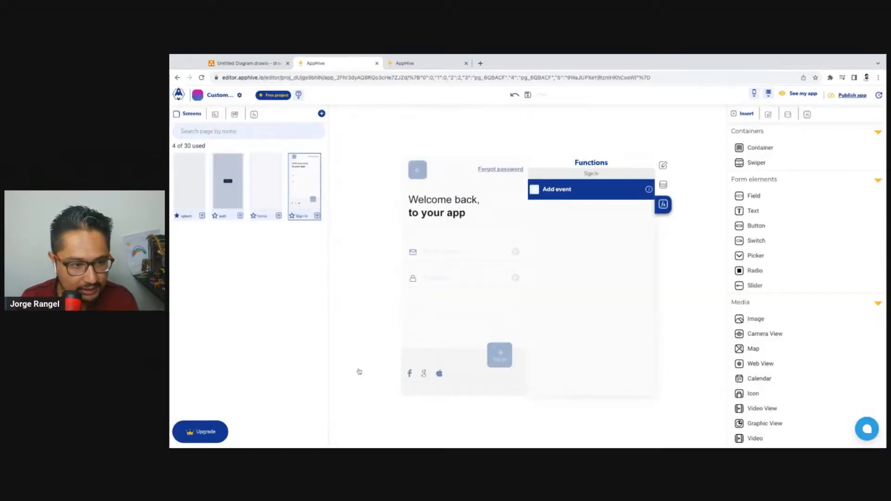
left_click_drag(318, 186, 265, 185)
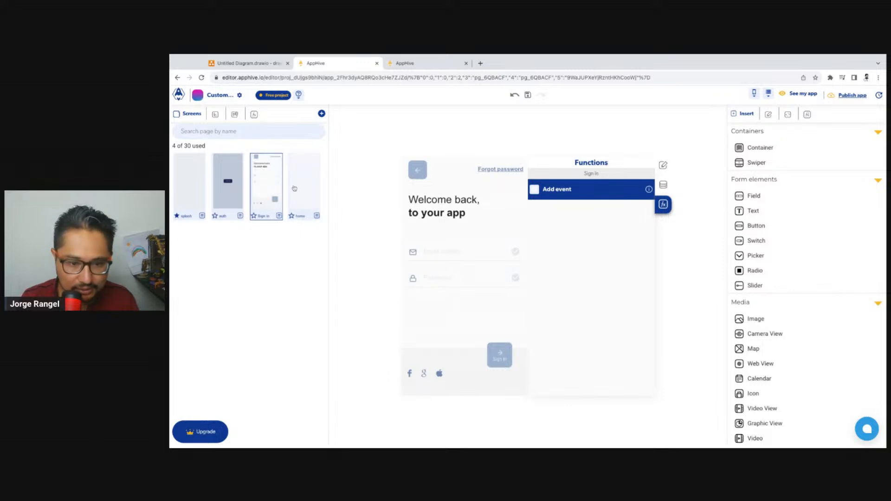
Examine the Facebook, Google and Apple icons on the Sign In screen with its function settings closed
left_click(664, 204)
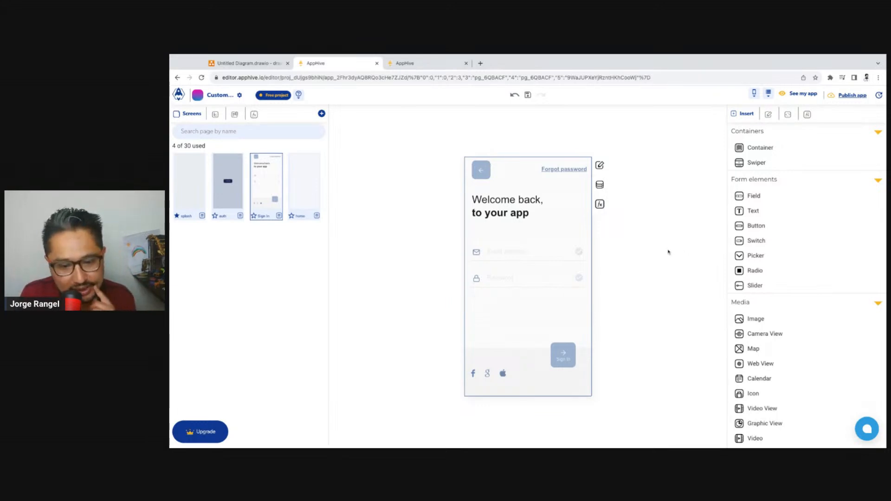
left_click(490, 377)
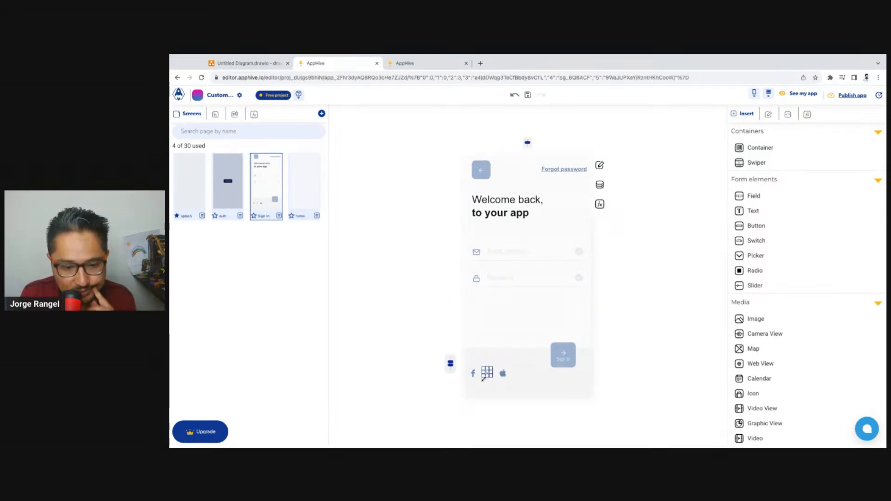
left_click(478, 377)
left_click(506, 378)
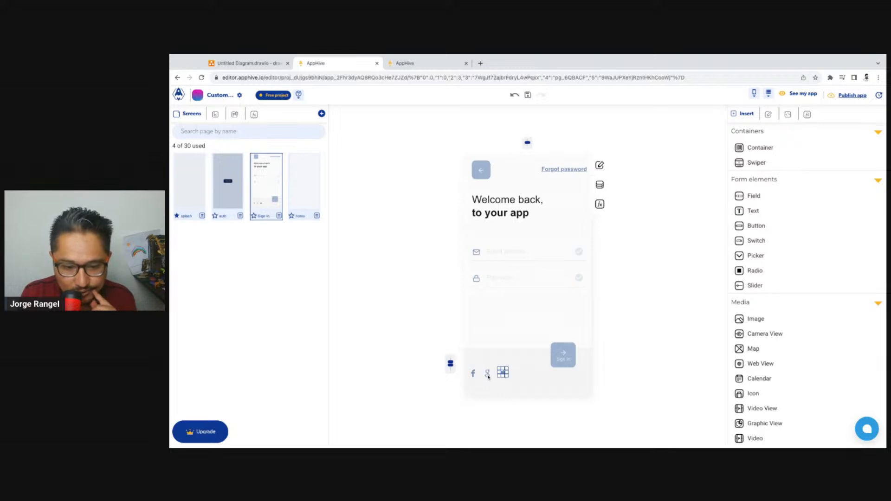
left_click(487, 375)
left_click(473, 376)
left_click(488, 375)
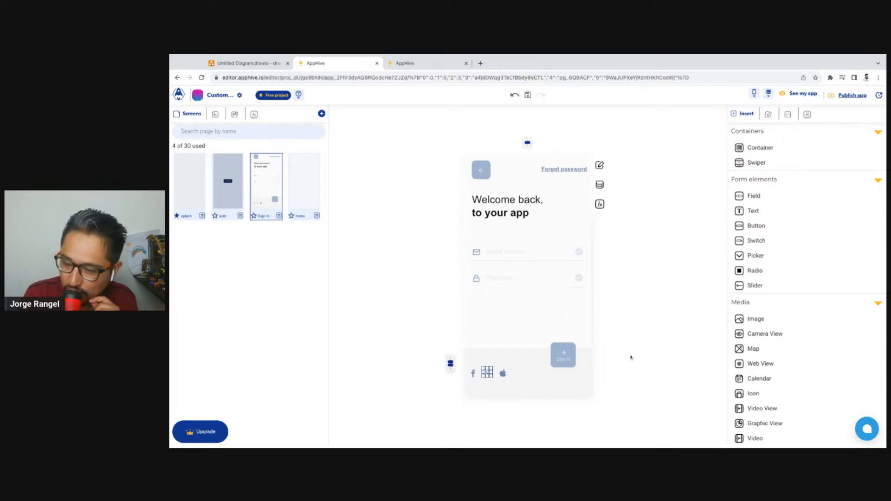
left_click(641, 321)
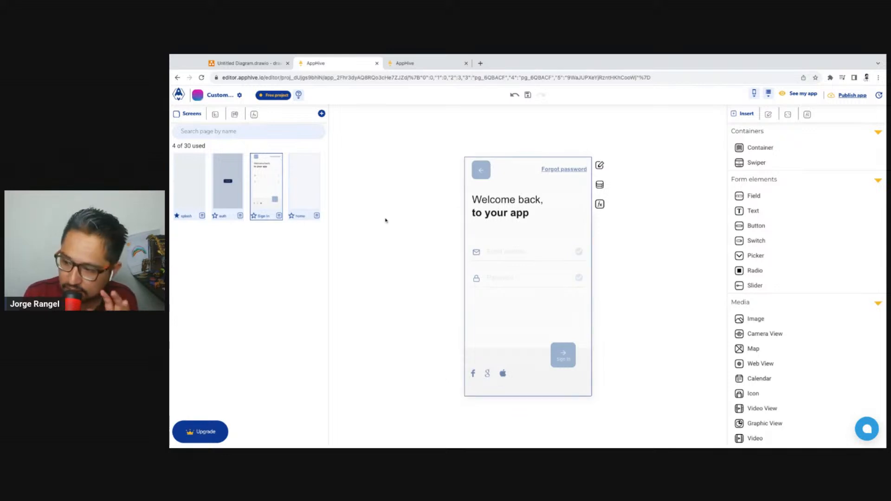
Preview the Creditcard and Sign Up public templates, and add themeapp Sign Up as a new screen
left_click(322, 114)
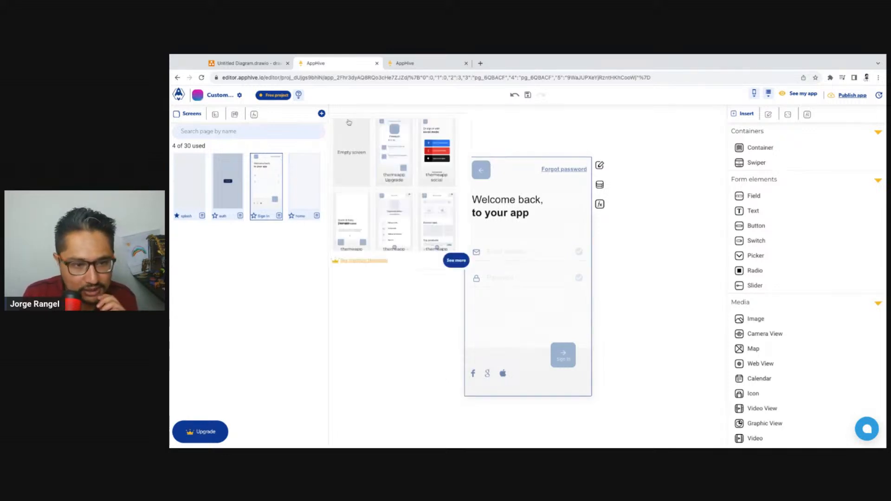
left_click(456, 260)
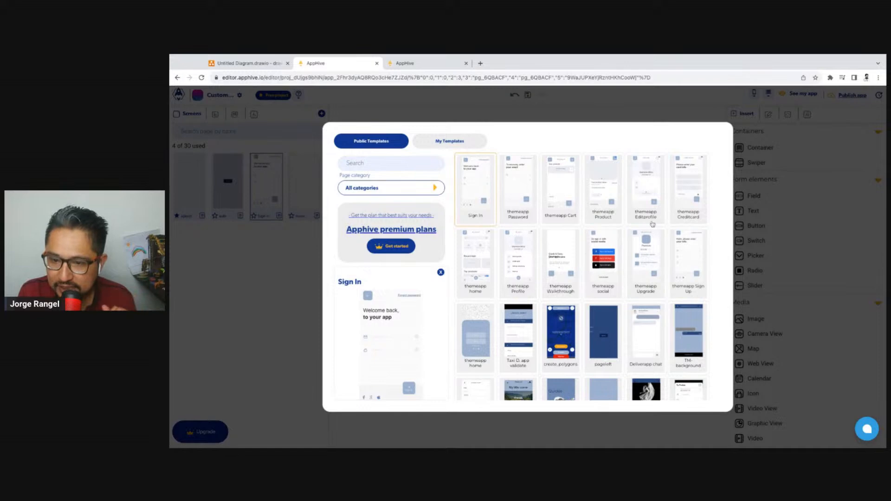
left_click(694, 258)
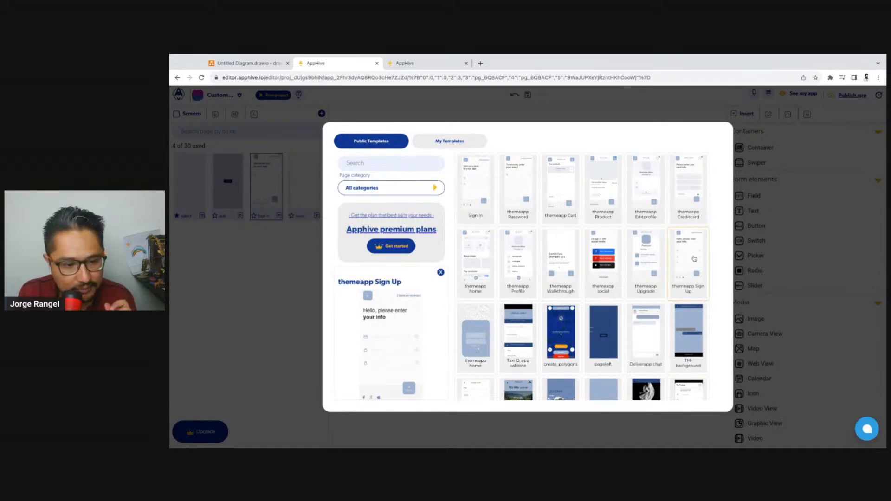
scroll(399, 309, "down", 3)
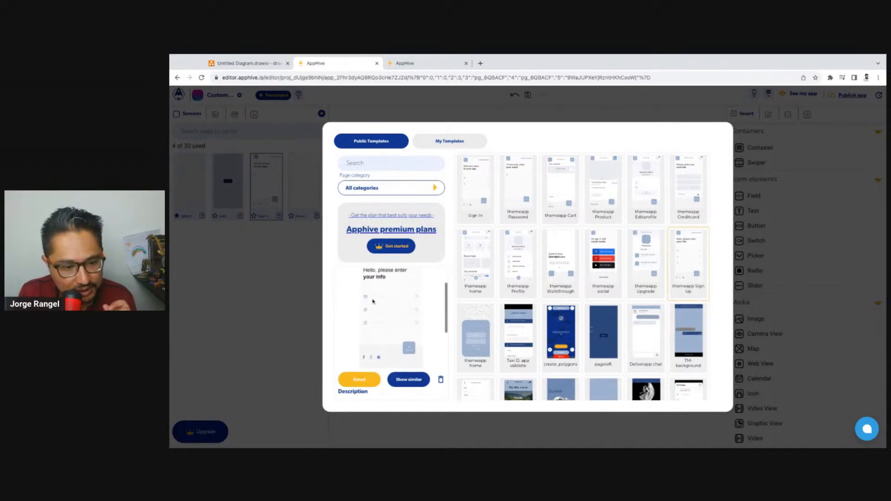
scroll(373, 302, "down", 2)
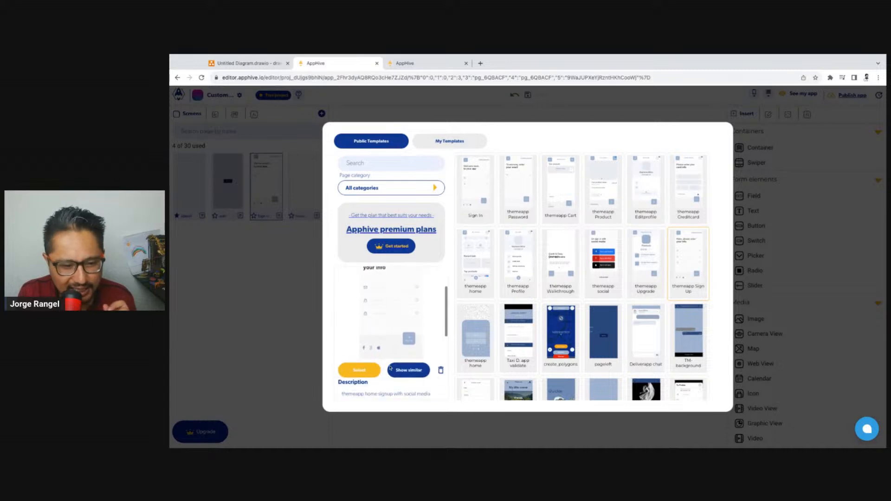
scroll(390, 369, "up", 5)
left_click(697, 195)
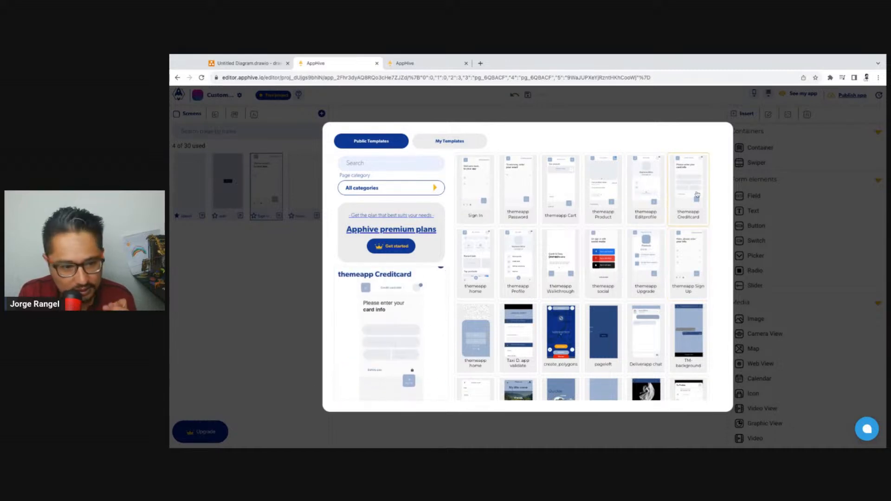
left_click(700, 252)
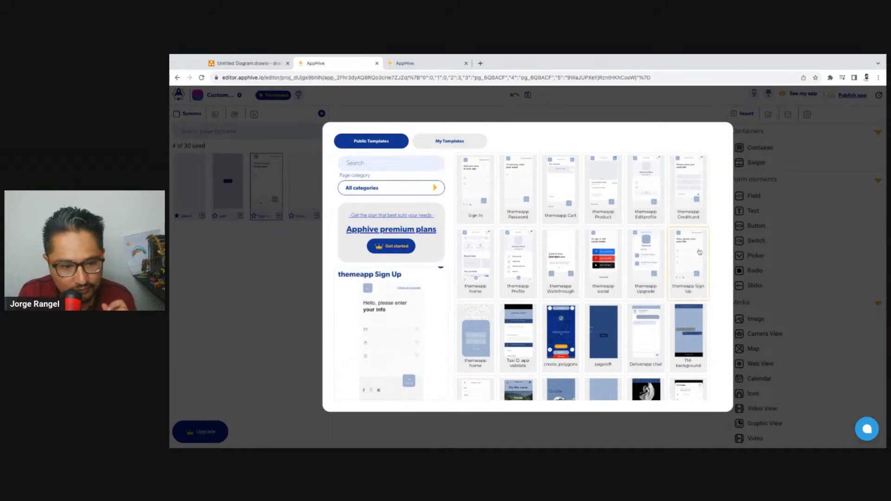
scroll(418, 356, "down", 2)
left_click(415, 357)
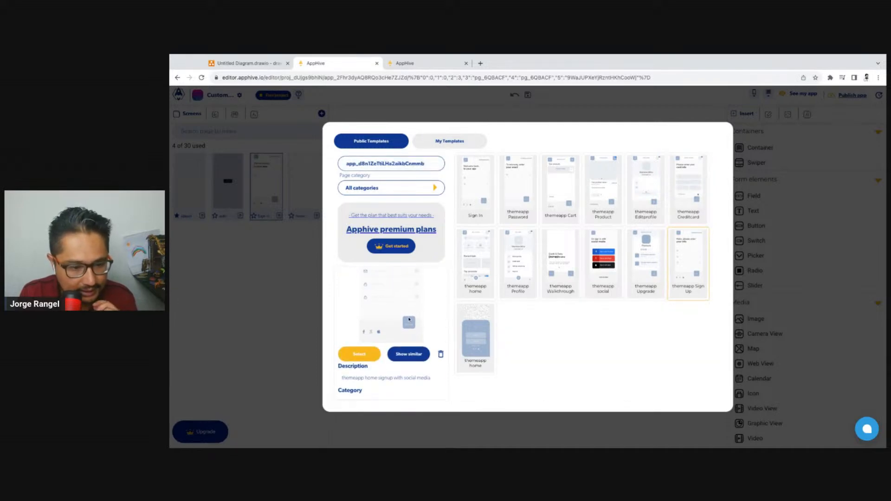
left_click(356, 356)
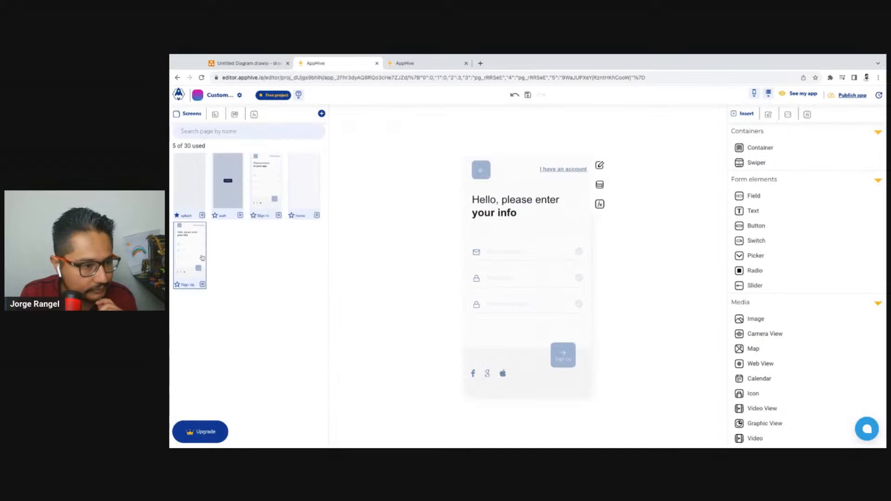
Delete the Sign In screen and move the Sign Up screen between the auth and home screens
left_click(279, 216)
left_click(289, 213)
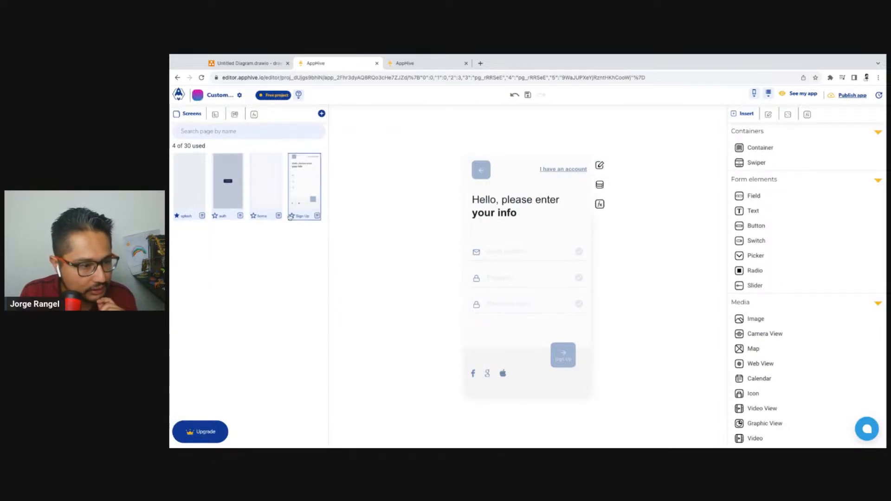
left_click_drag(274, 203, 274, 188)
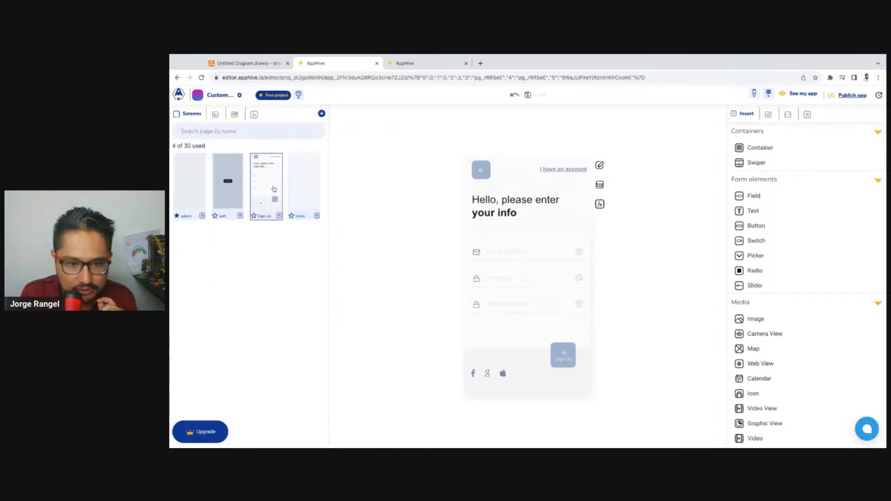
Change the first heading line on the Sign Up screen to "Hello, welcome!"
left_click(493, 200)
double_click(521, 203)
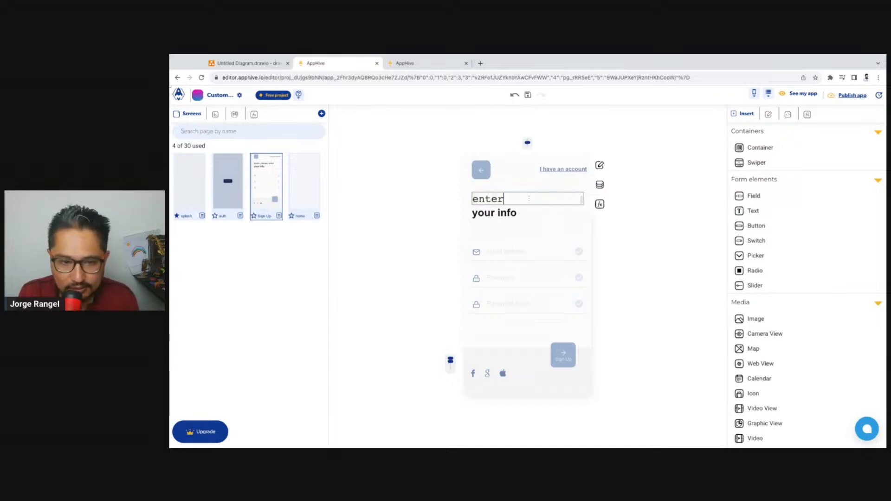
key("BackSpace")
key("BackSpace")
key("BackSpace")
key("BackSpace")
key("BackSpace")
key("BackSpace")
key("BackSpace")
key("BackSpace")
key("BackSpace")
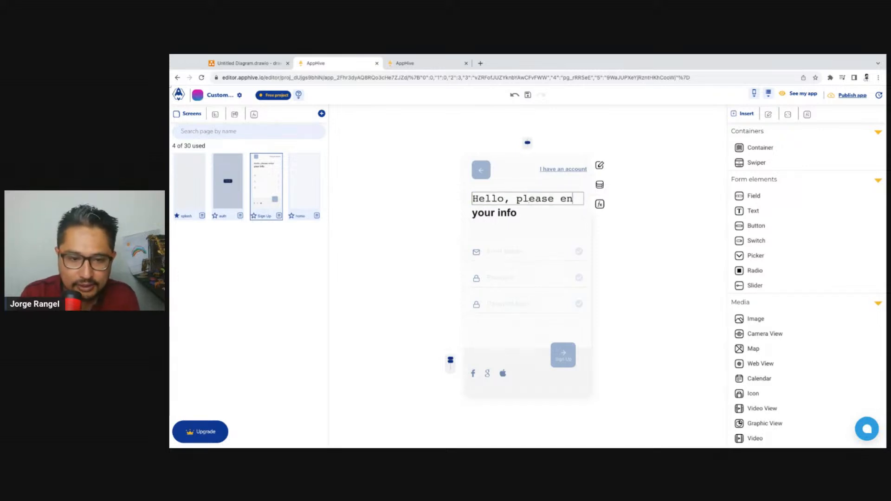
key("BackSpace")
key("BackSpace")
key("BackSpace")
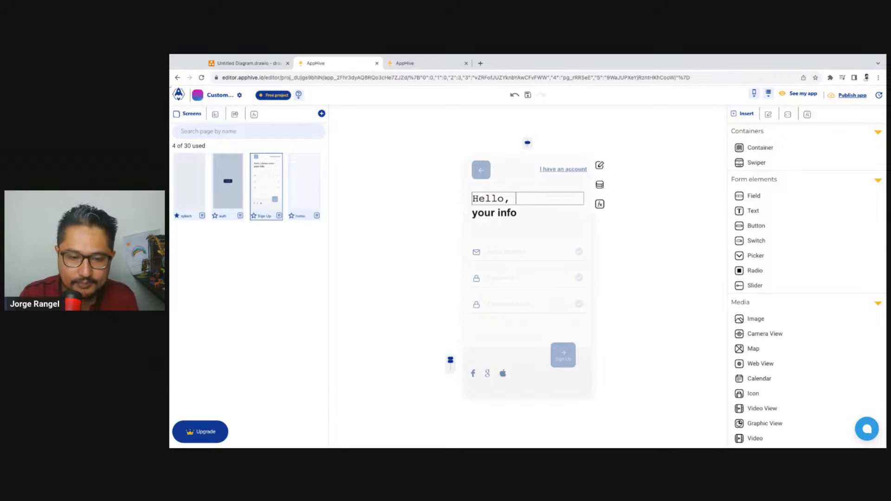
type("welcome!")
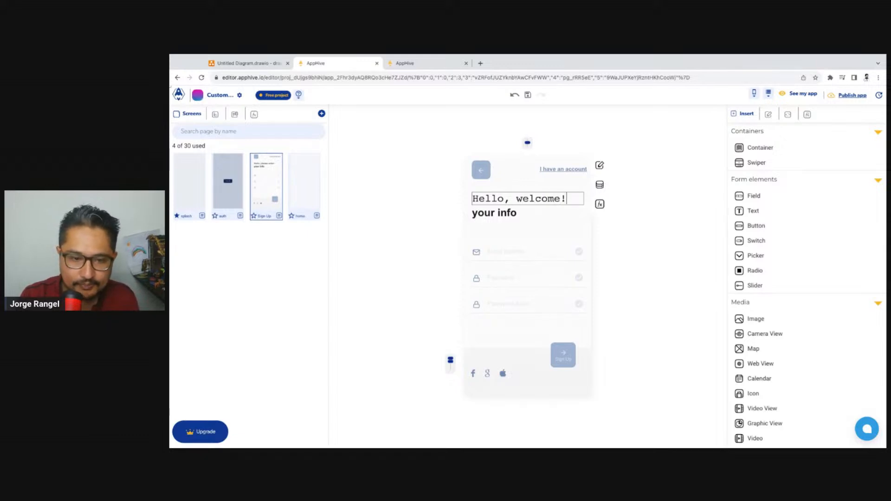
Clear the bold "your info" text under the heading on the Sign Up screen
left_click(514, 218)
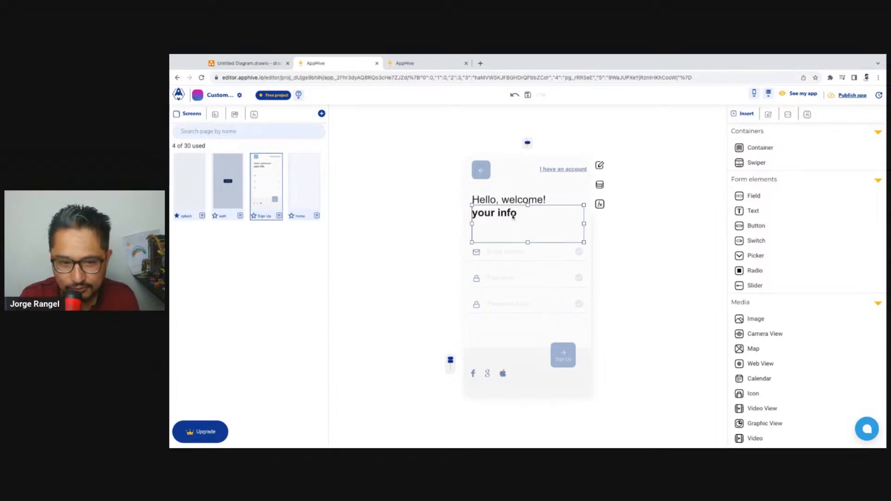
double_click(513, 214)
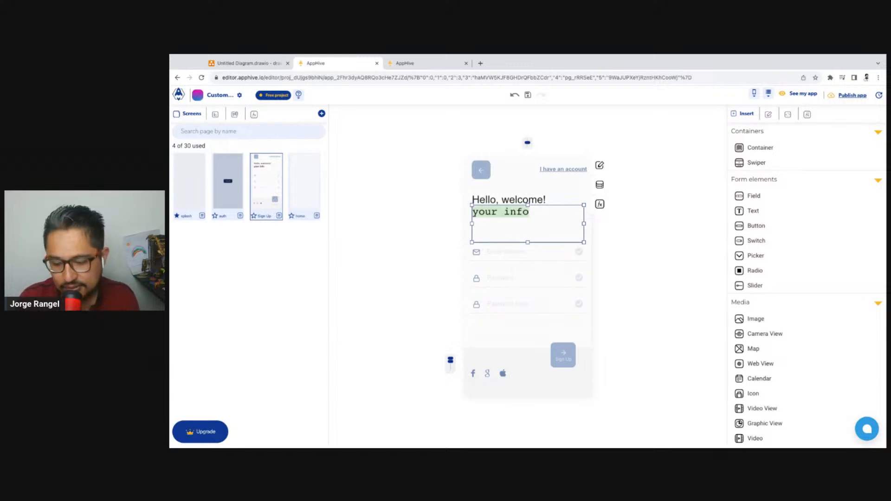
key("BackSpace")
left_click(689, 264)
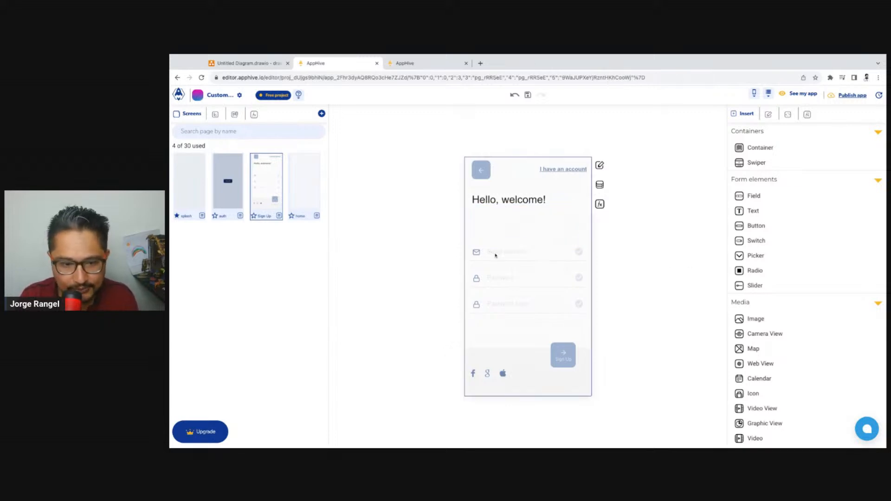
Delete the repeated password row, the third input row of the Sign Up form
left_click(495, 255)
left_click(501, 280)
left_click(516, 304)
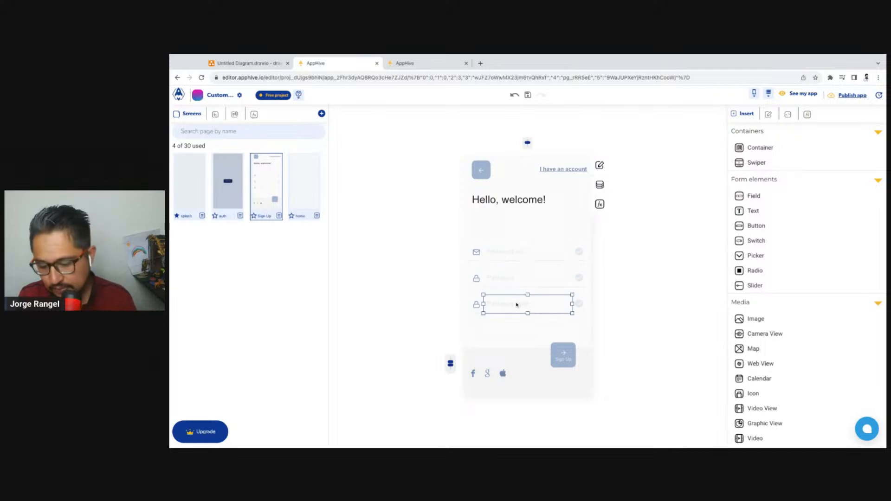
left_click(503, 305)
key("Delete")
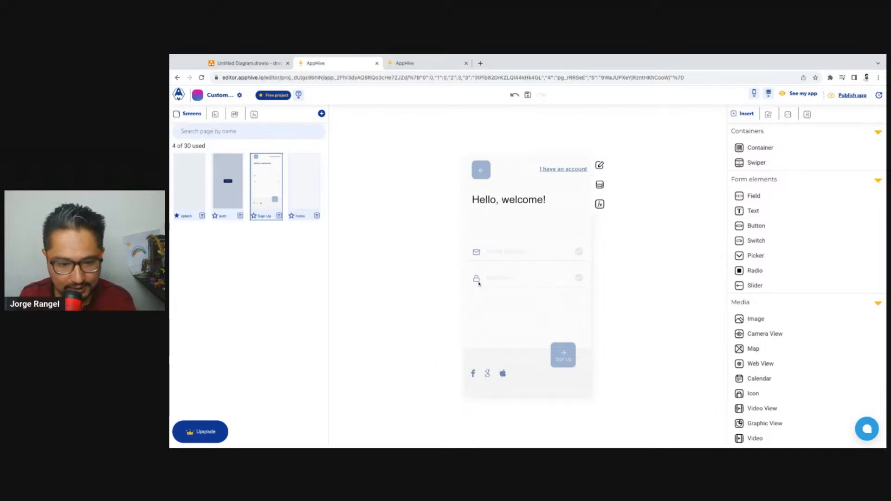
Add a button below the password field, inside the Sign Up form container
left_click(506, 283)
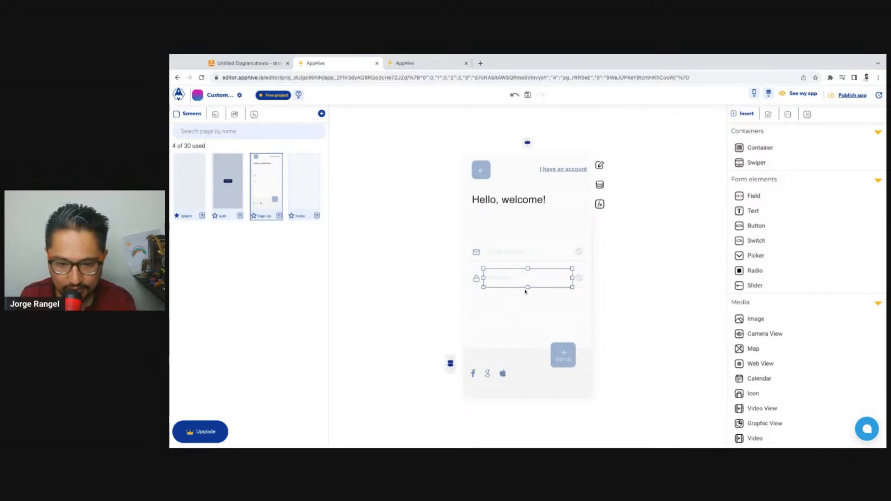
left_click(526, 296)
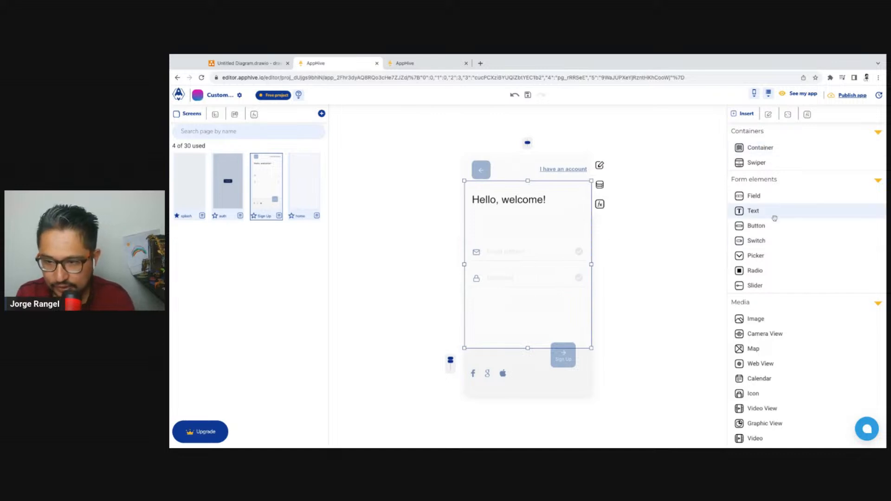
left_click_drag(774, 221, 562, 304)
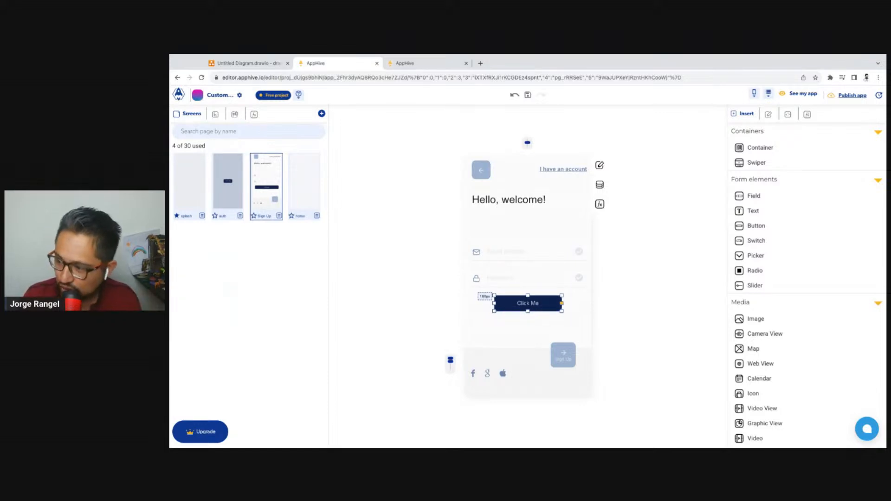
Switch the new button's width unit to percent and set its width to 90%
left_click(600, 166)
scroll(599, 209, "down", 3)
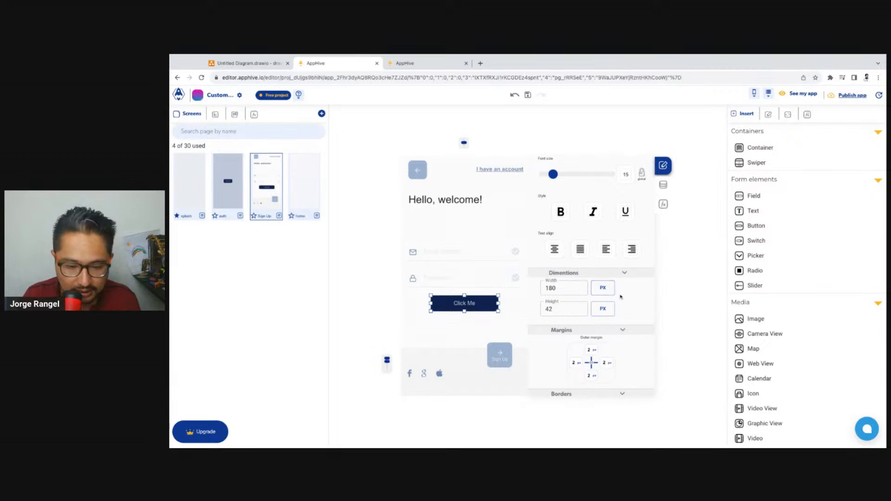
left_click(561, 288)
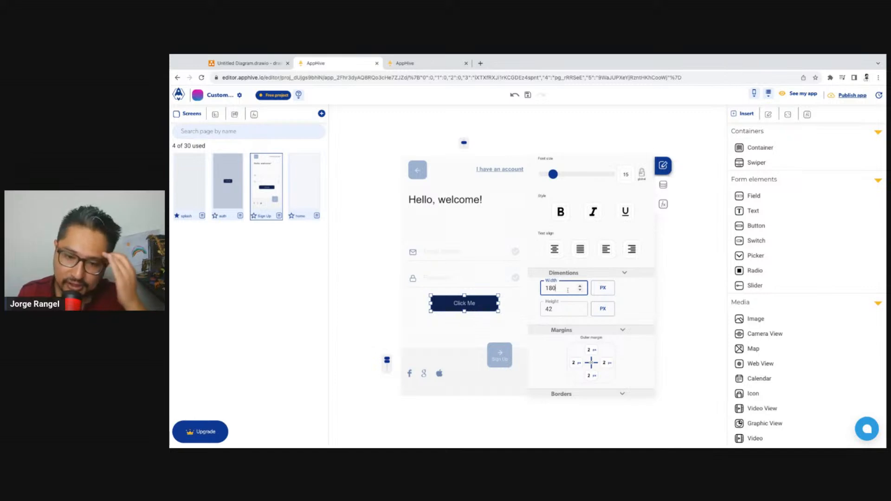
left_click(609, 291)
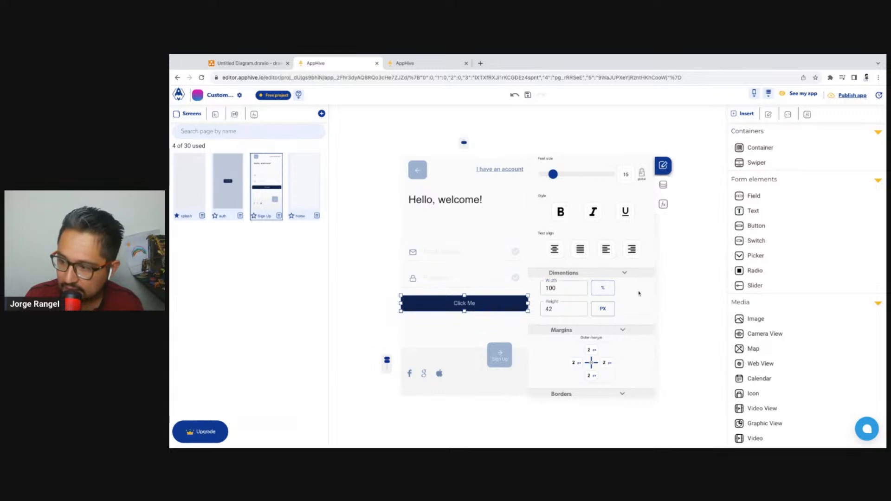
left_click_drag(528, 303, 522, 303)
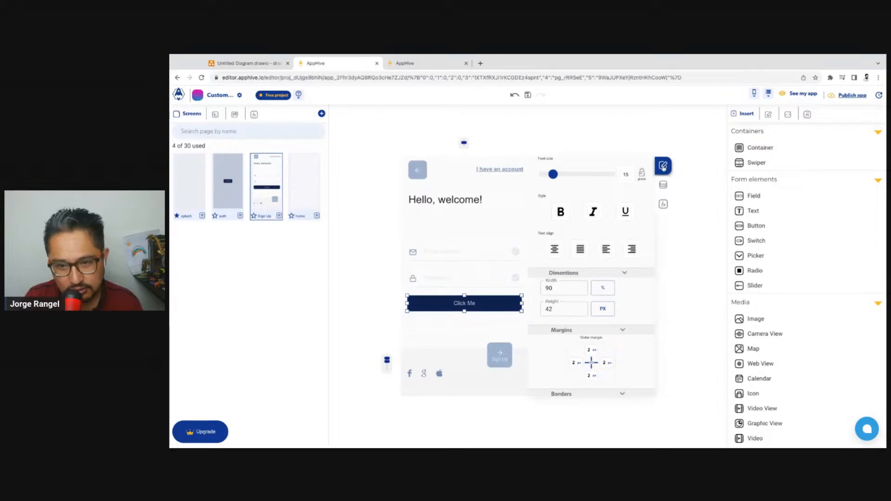
Set the new button's background color to the lightest shade of the color palette
scroll(609, 240, "up", 2)
left_click(566, 206)
left_click(500, 252)
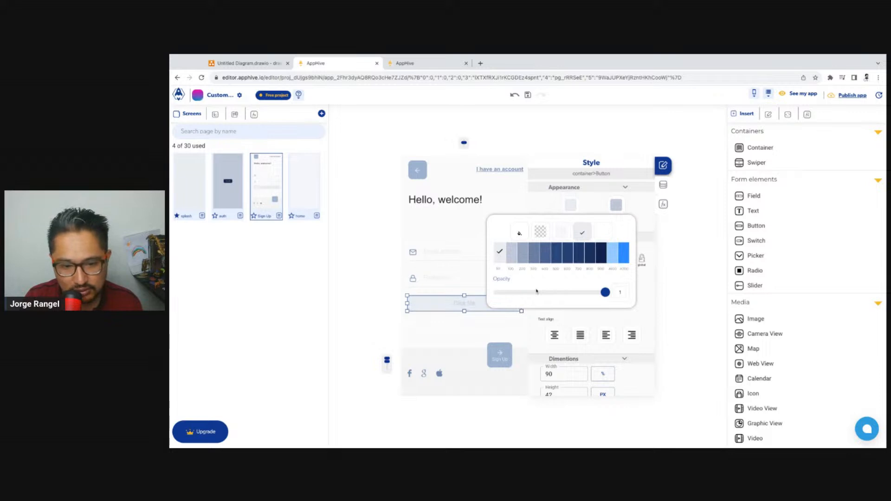
left_click(348, 305)
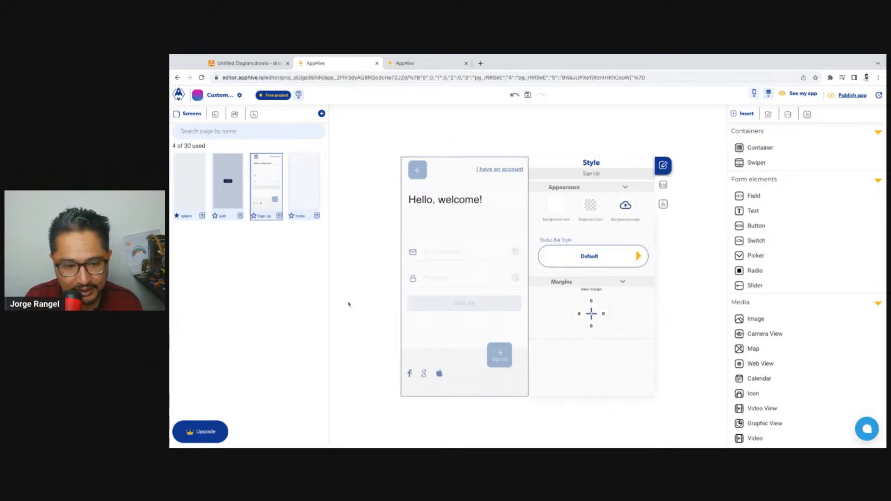
Set the border radius of all four corners of the new button to 0
left_click(436, 308)
scroll(605, 298, "down", 2)
scroll(605, 298, "down", 2)
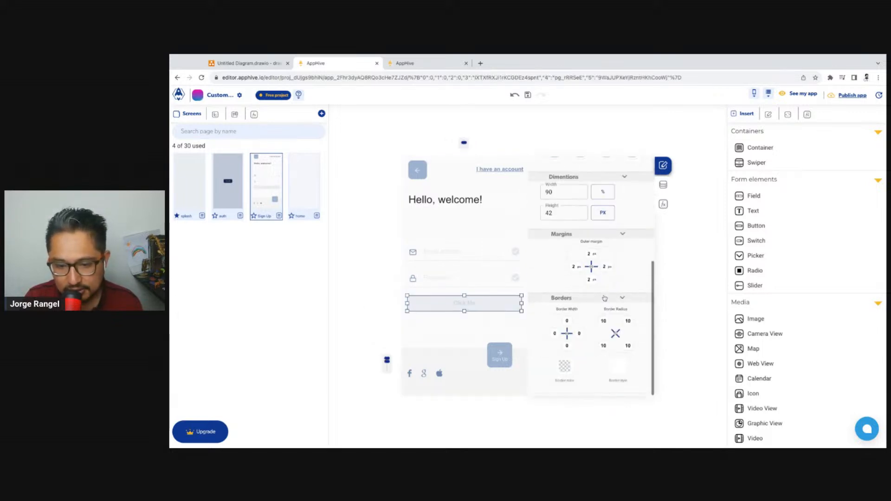
left_click(604, 346)
key("BackSpace")
key("BackSpace")
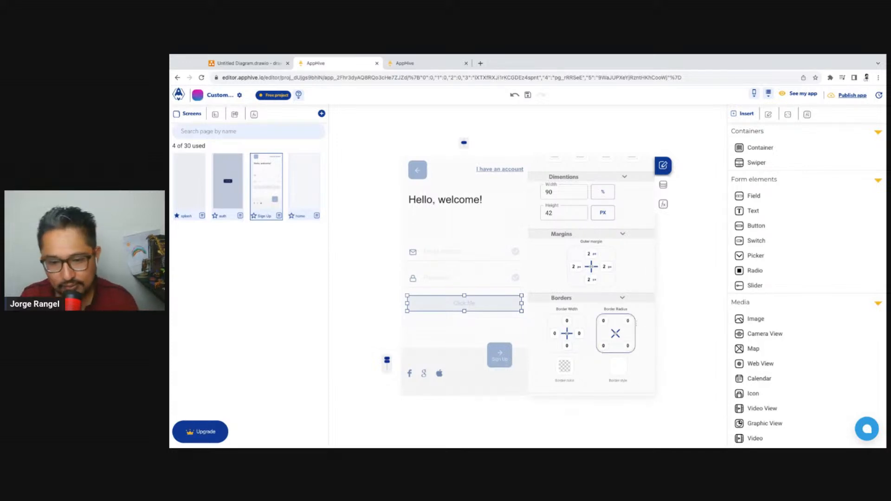
left_click(526, 322)
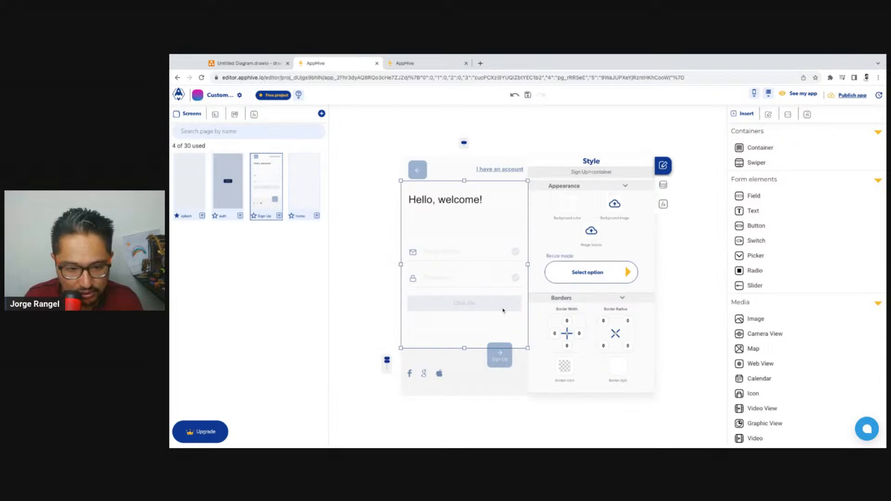
Delete the password and email rows from the Sign Up form and select the remaining Click Me button
left_click(503, 311)
left_click(483, 279)
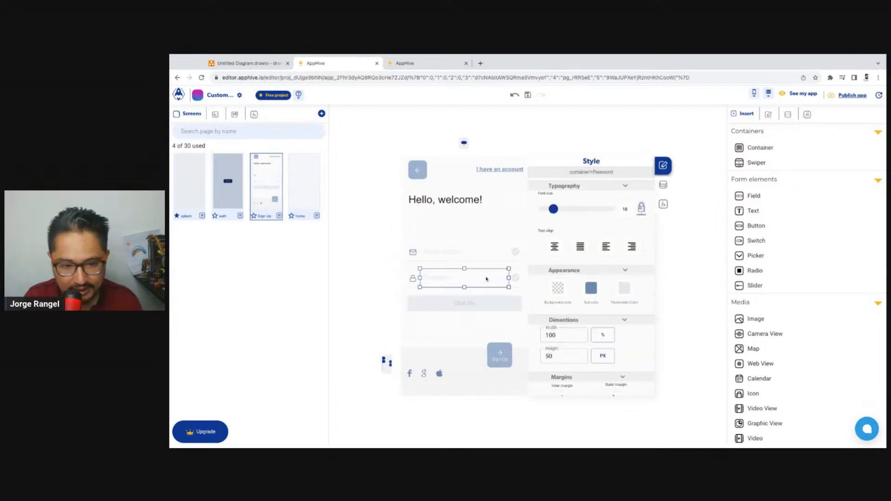
left_click(458, 281)
key("Delete")
left_click(467, 279)
left_click(468, 261)
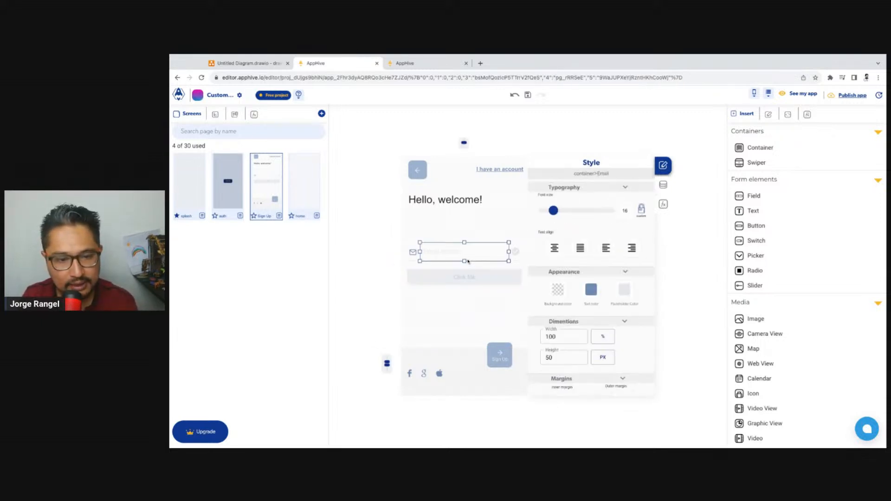
left_click(468, 261)
key("Delete")
left_click(505, 258)
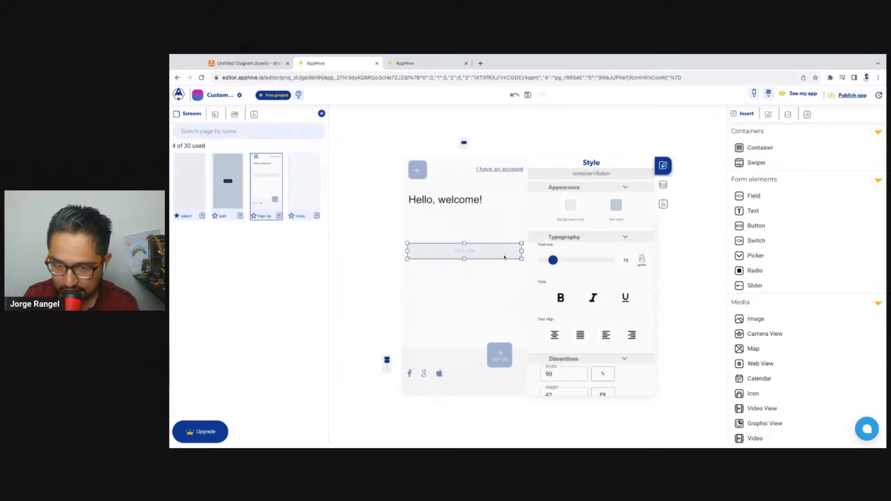
Delete the "I have an account" link and stretch the text area below the greeting downward to lower the Click Me button
left_click(521, 166)
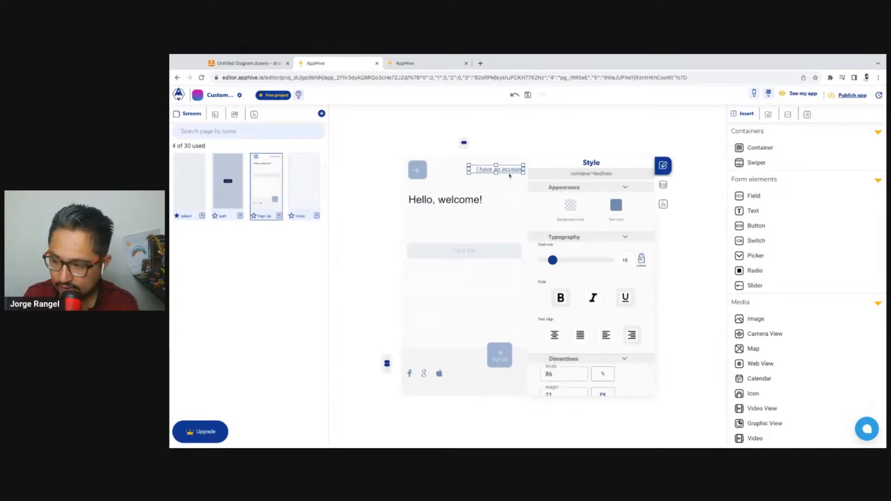
key("Delete")
left_click(496, 257)
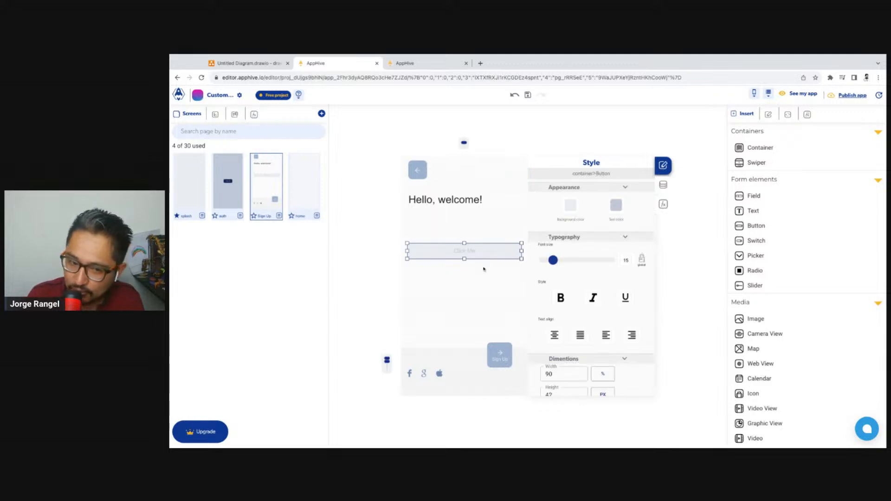
left_click(488, 290)
left_click(478, 262)
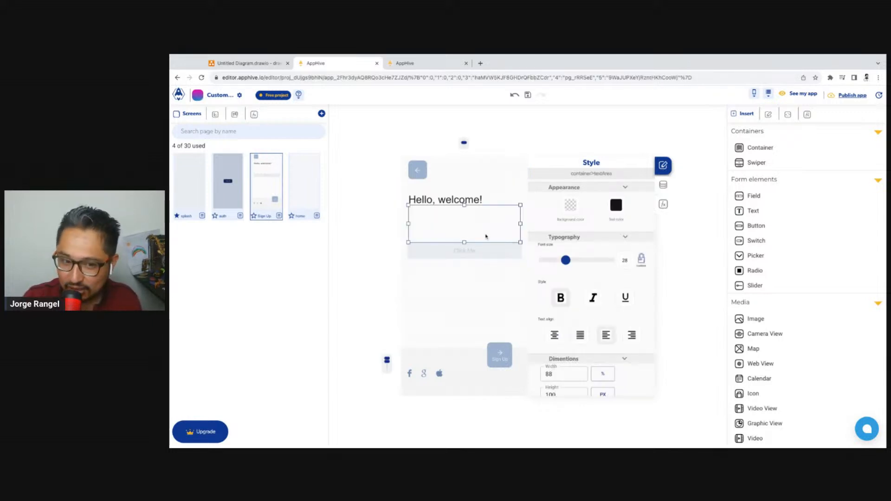
left_click_drag(465, 242, 465, 272)
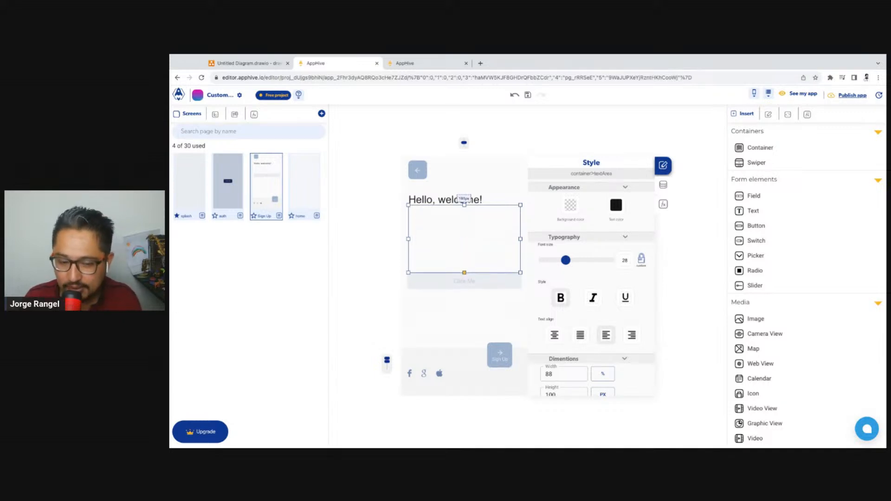
Set the Click Me button's border width to 1 on all sides and its border color to dark navy
left_click(481, 286)
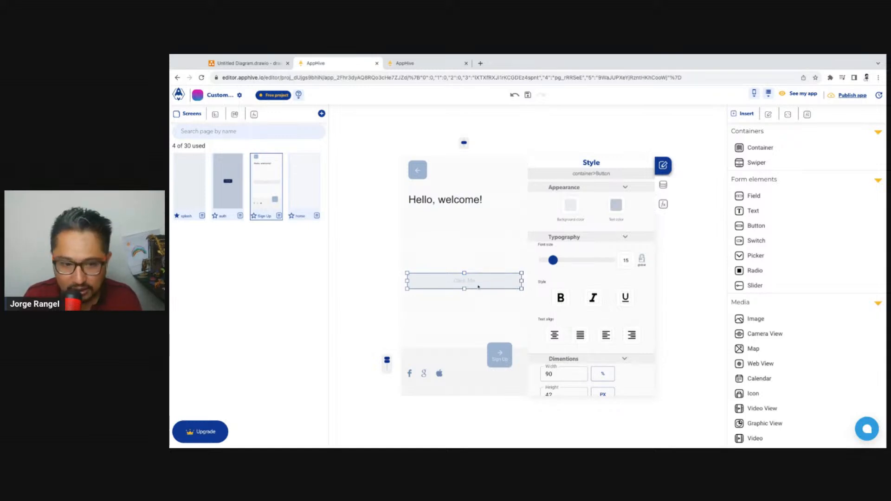
scroll(621, 294, "down", 5)
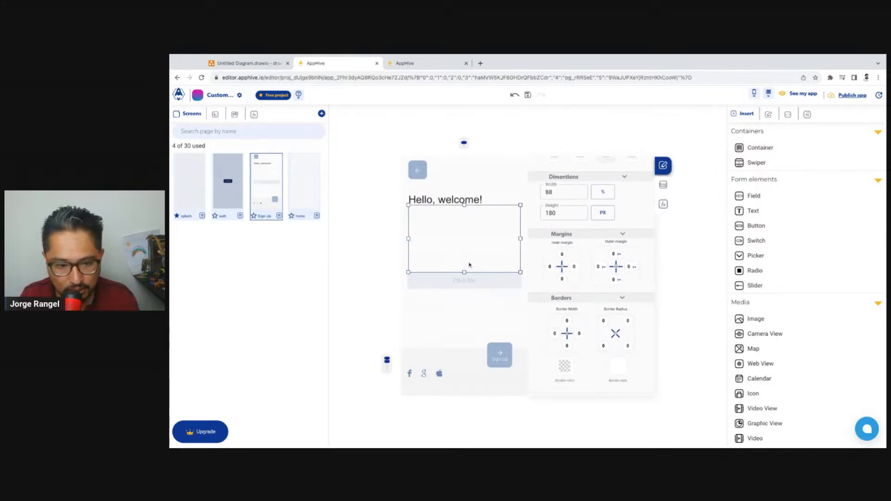
left_click(555, 333)
left_click(562, 367)
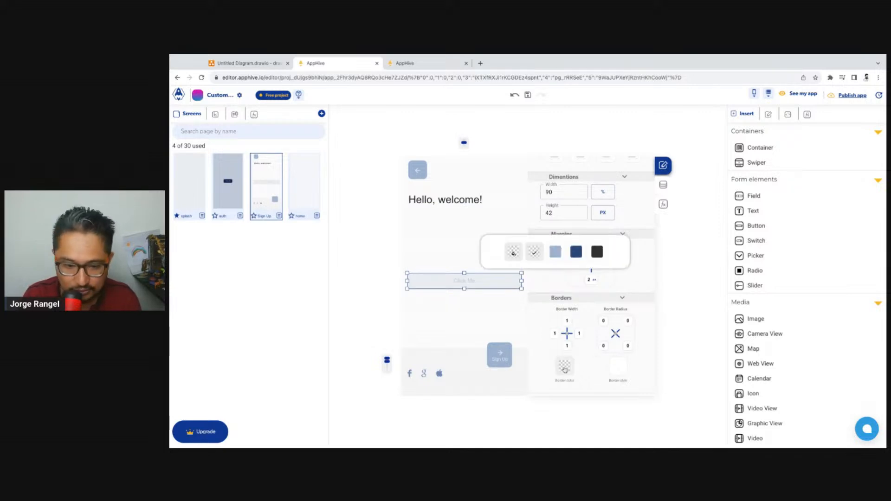
left_click(556, 252)
left_click(583, 251)
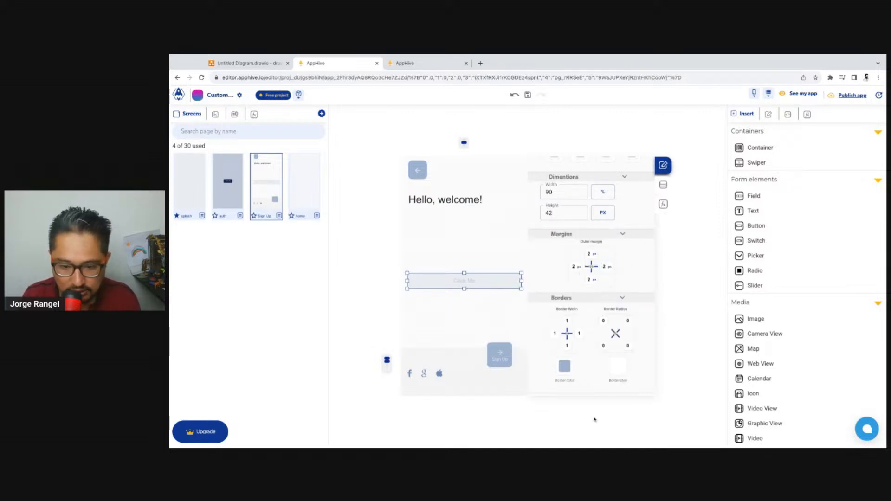
left_click(565, 367)
left_click(576, 280)
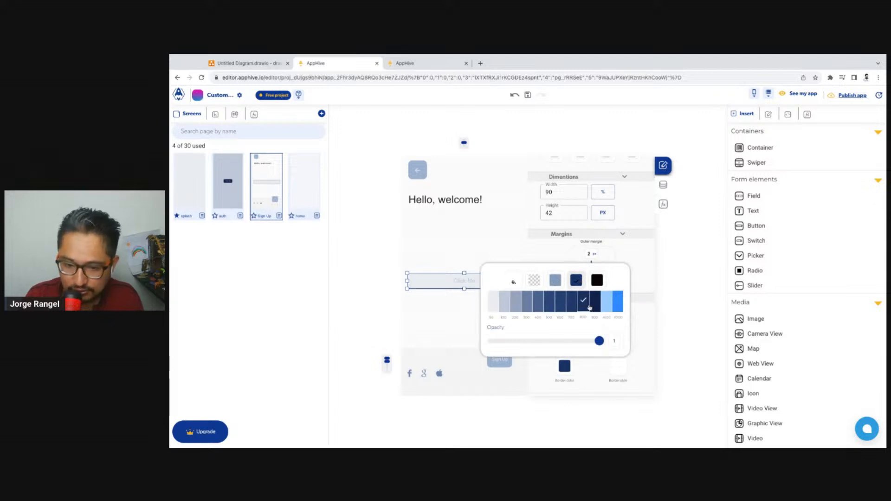
left_click(589, 308)
left_click(687, 289)
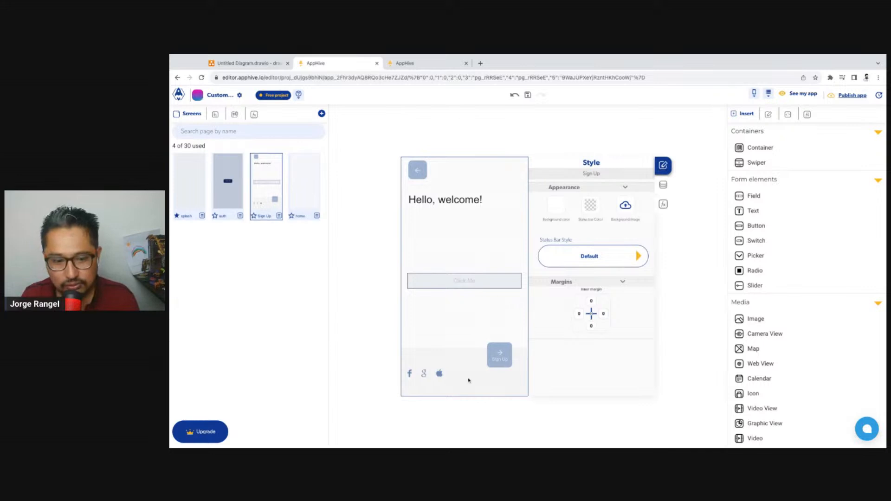
Replace the Click Me button's label with "Google auth" and keep the button selected
left_click(439, 375)
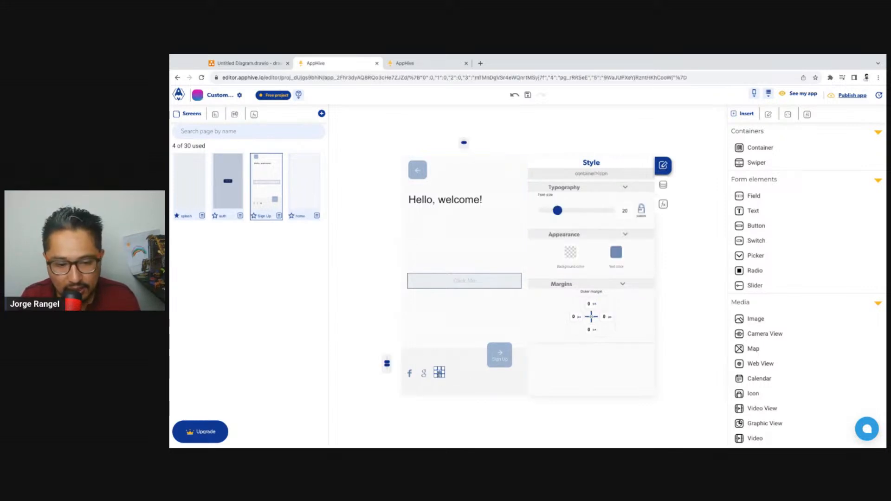
left_click(424, 374)
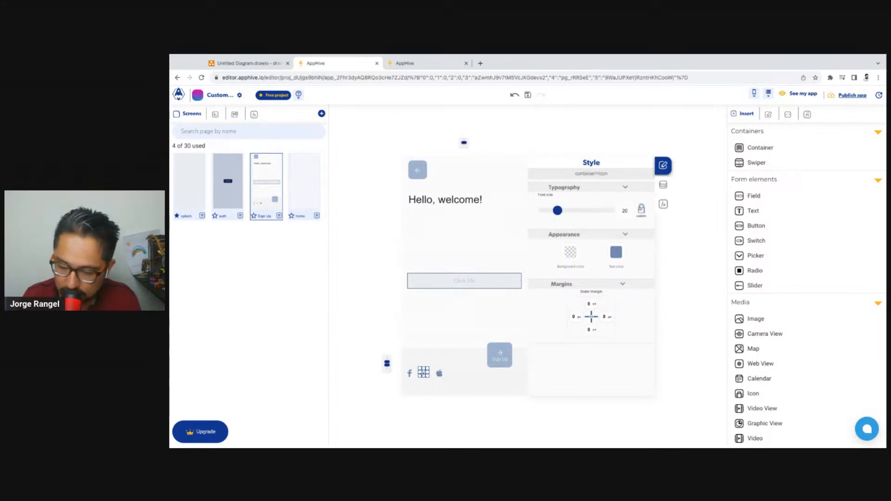
left_click(490, 284)
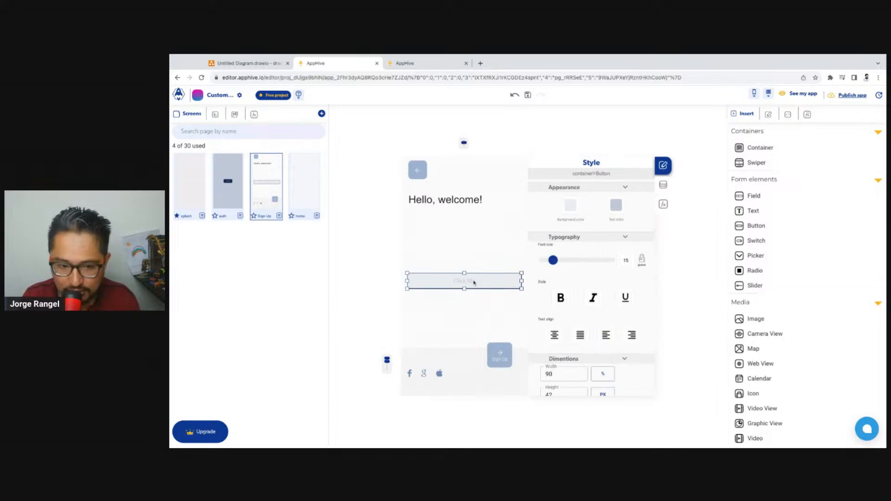
double_click(478, 282)
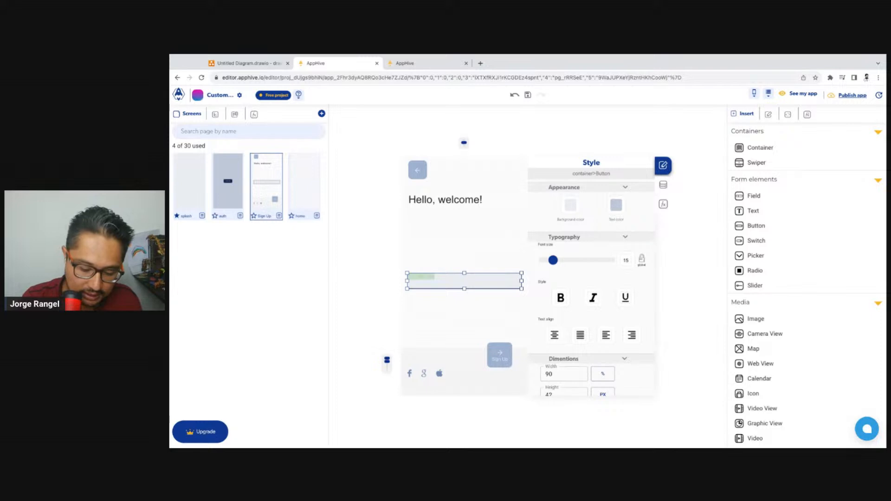
key("BackSpace")
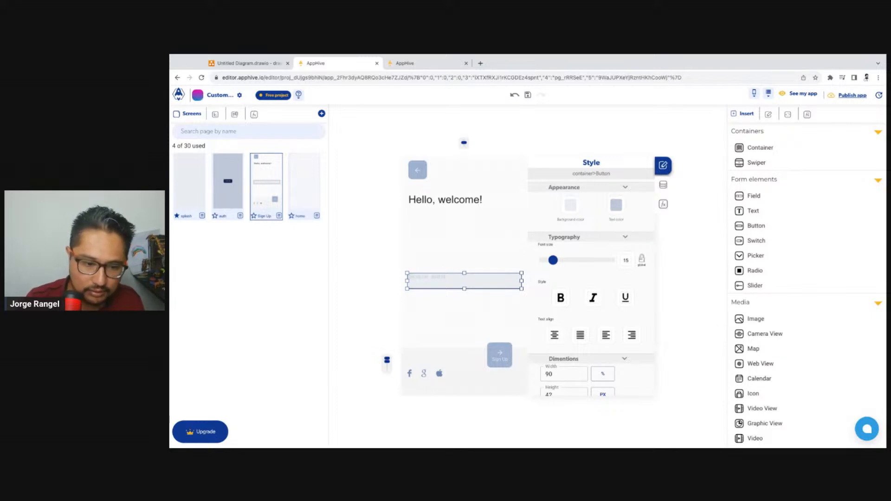
left_click(340, 304)
left_click(465, 288)
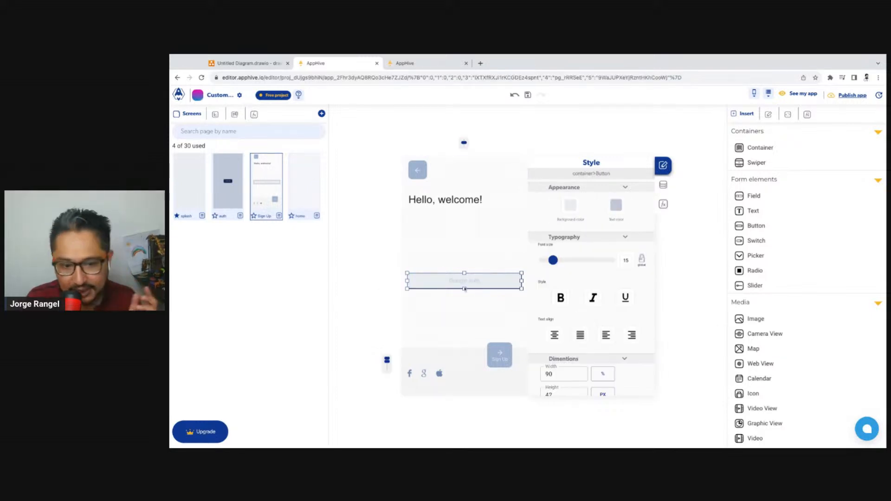
Enable an icon on the Google auth button and open the icon chooser
scroll(597, 303, "down", 3)
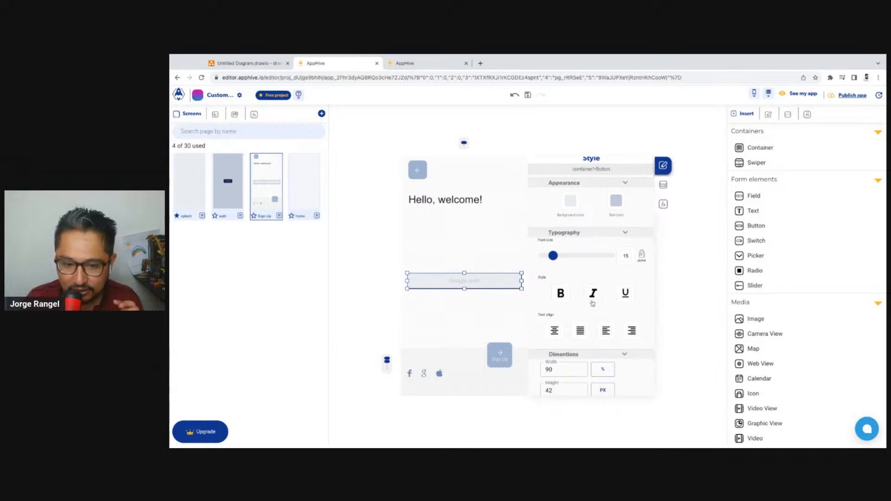
scroll(596, 303, "down", 2)
scroll(604, 279, "up", 6)
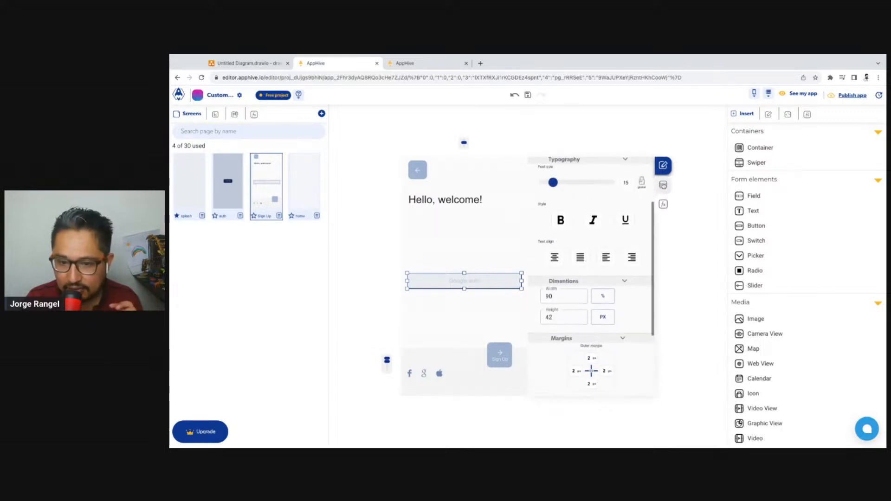
left_click(664, 184)
scroll(624, 288, "down", 2)
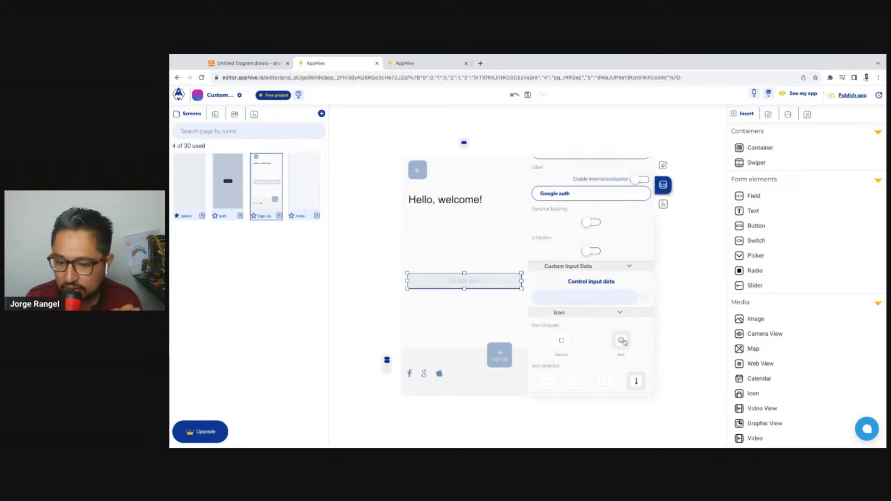
scroll(625, 343, "up", 1)
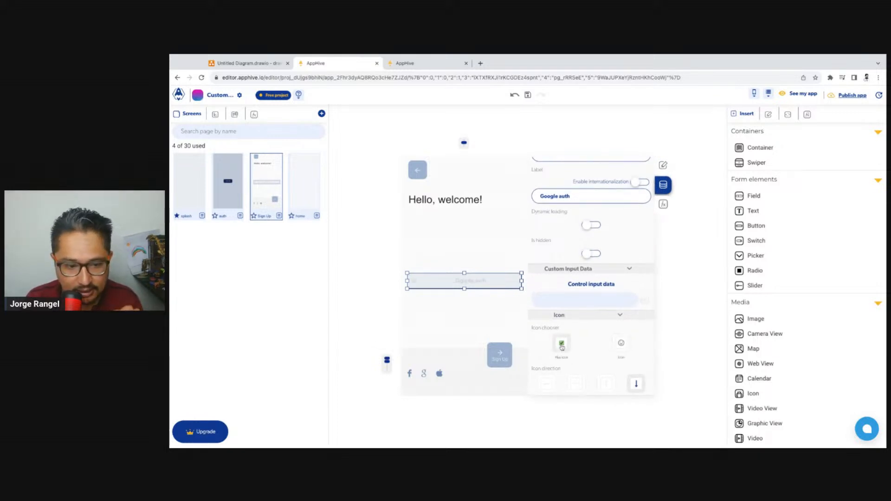
left_click(621, 344)
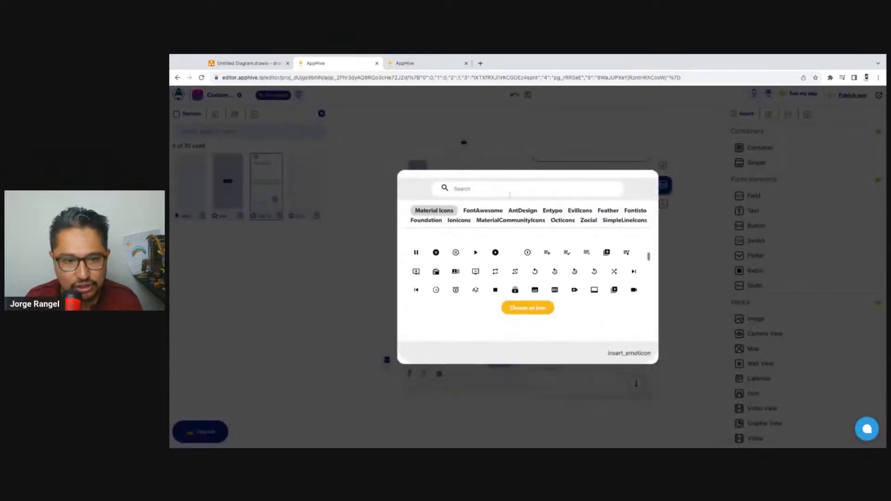
type("googl")
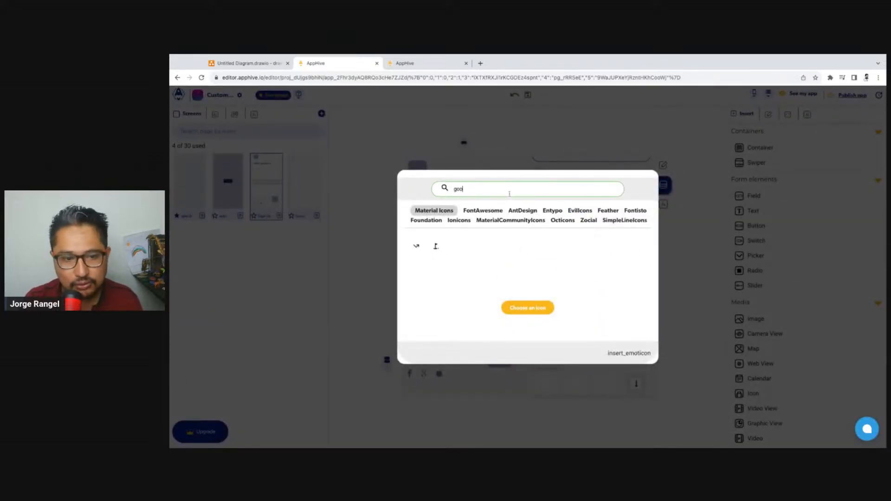
key("BackSpace")
key("BackSpace")
key("BackSpace")
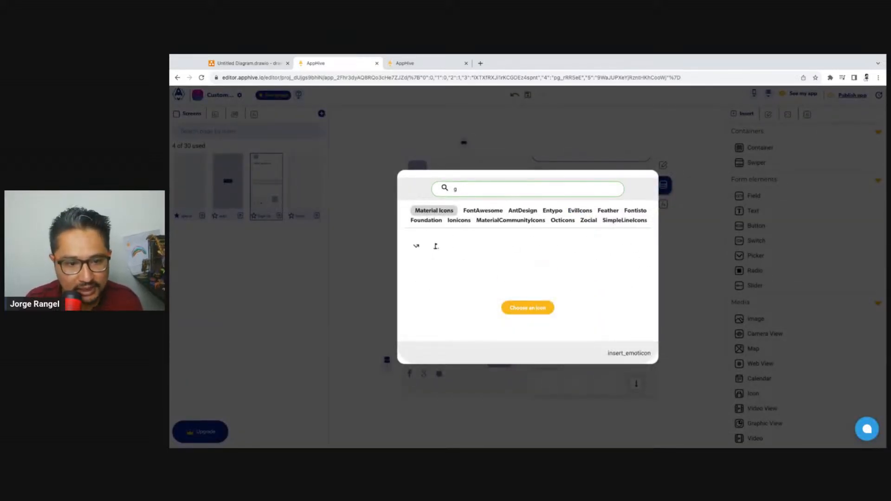
scroll(524, 269, "down", 5)
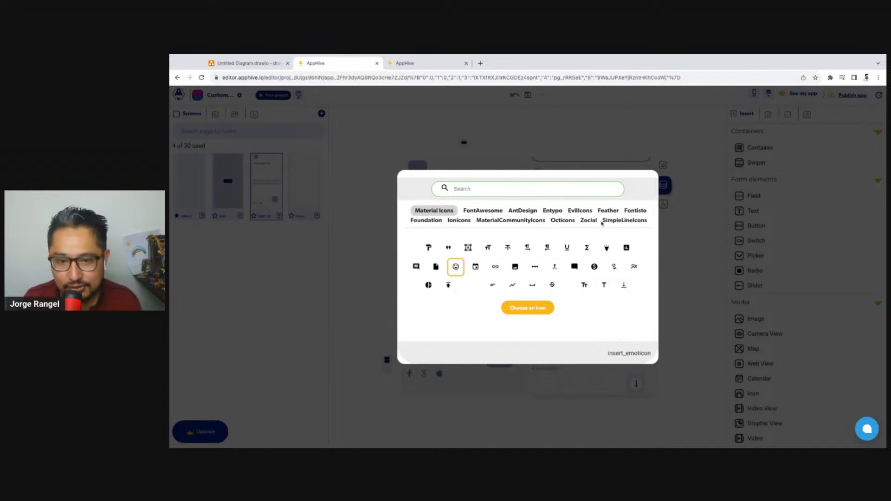
Search the icon sets for "google" and apply the logo-google icon from Ionicons to the Google auth button
left_click(588, 222)
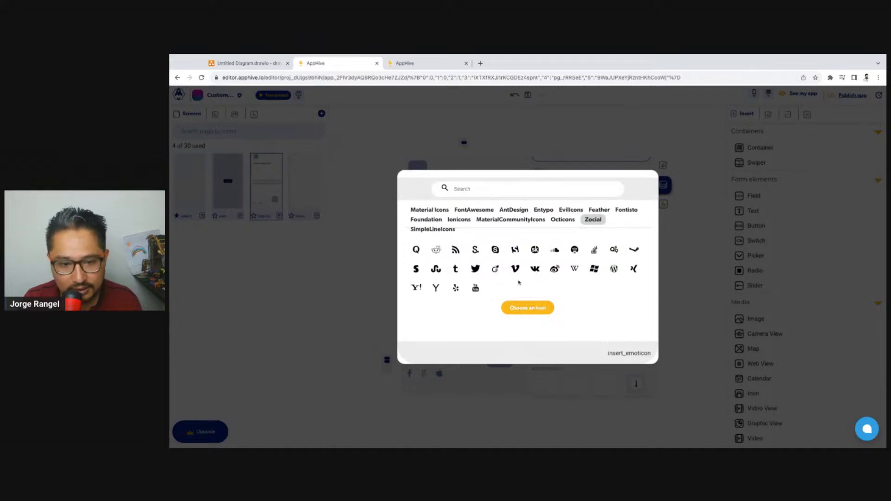
left_click(567, 221)
left_click(527, 189)
type("goog")
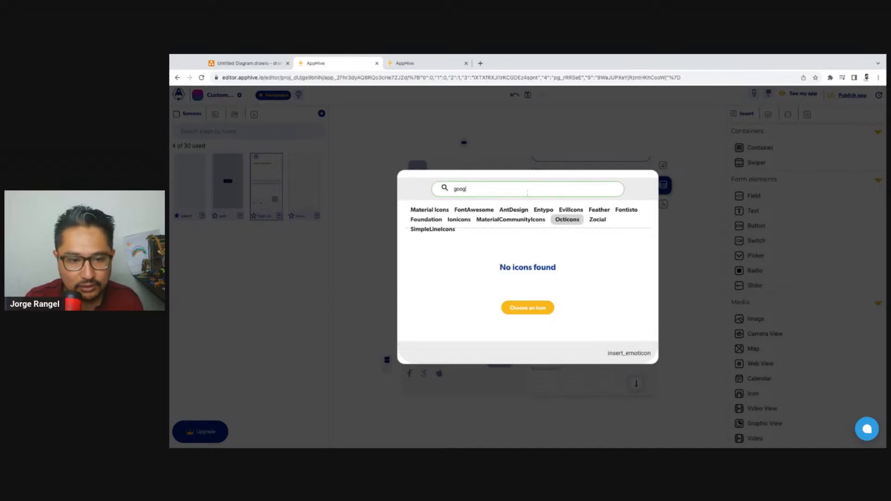
left_click(531, 221)
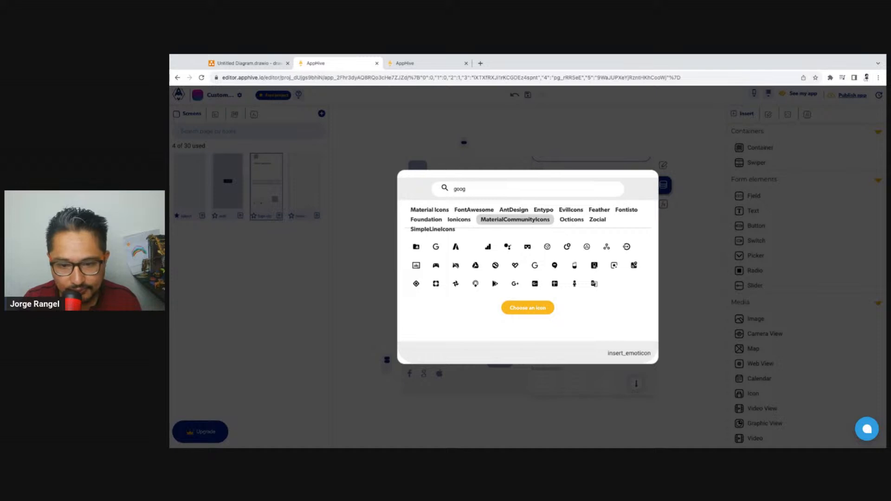
left_click(486, 187)
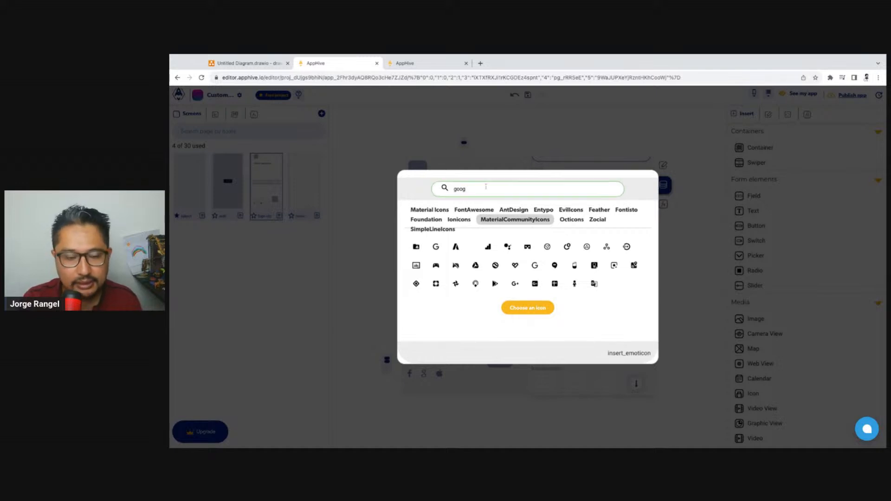
type("le")
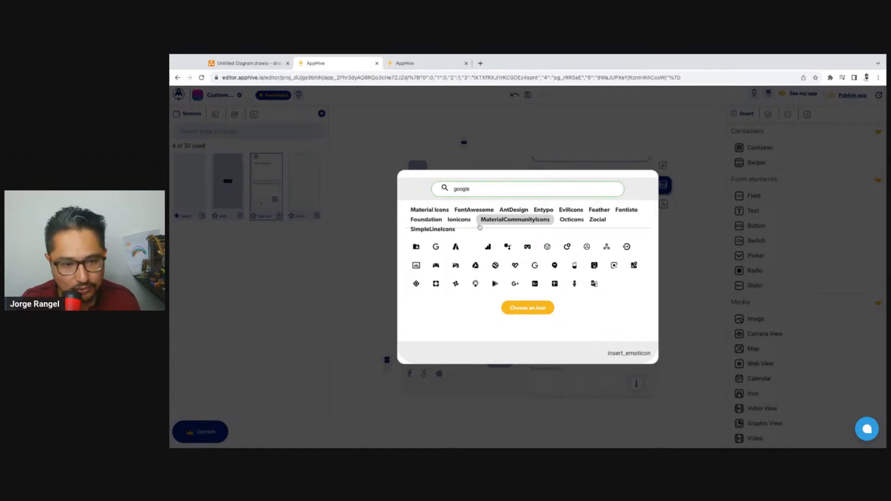
left_click(462, 220)
left_click(416, 250)
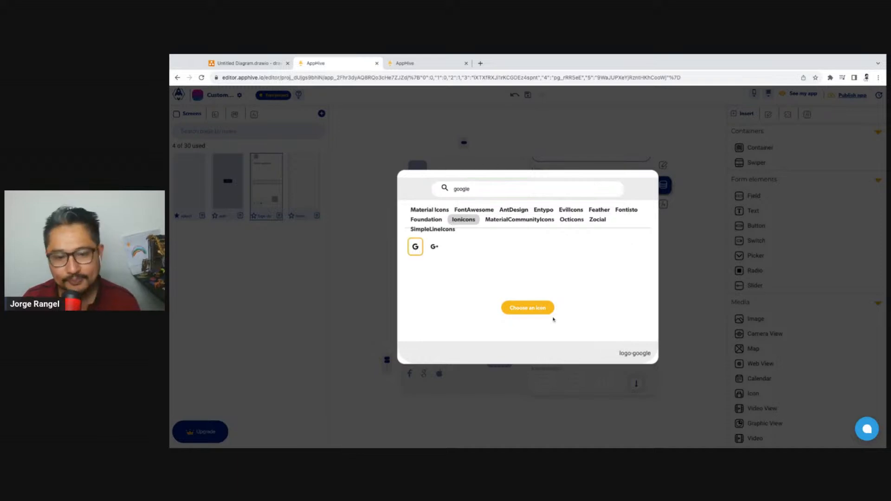
left_click(539, 309)
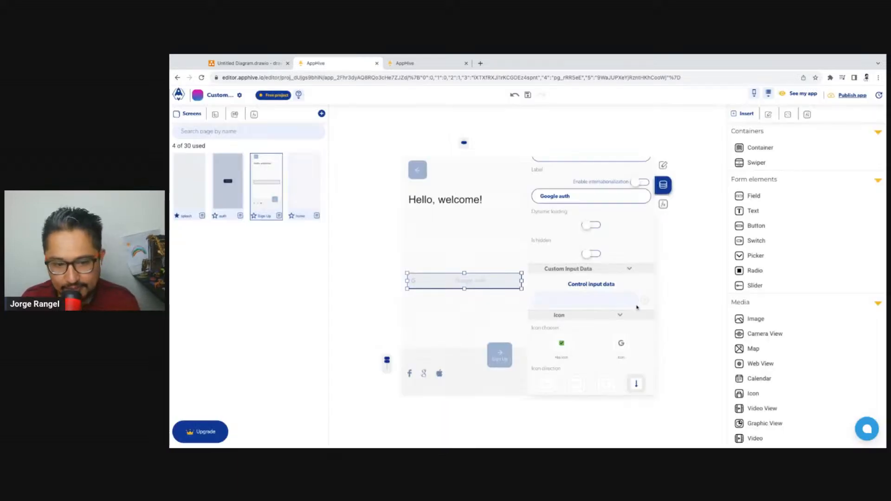
Set the Google auth button's text color to the dark blue 500 shade of the palette
scroll(637, 307, "up", 3)
left_click(664, 166)
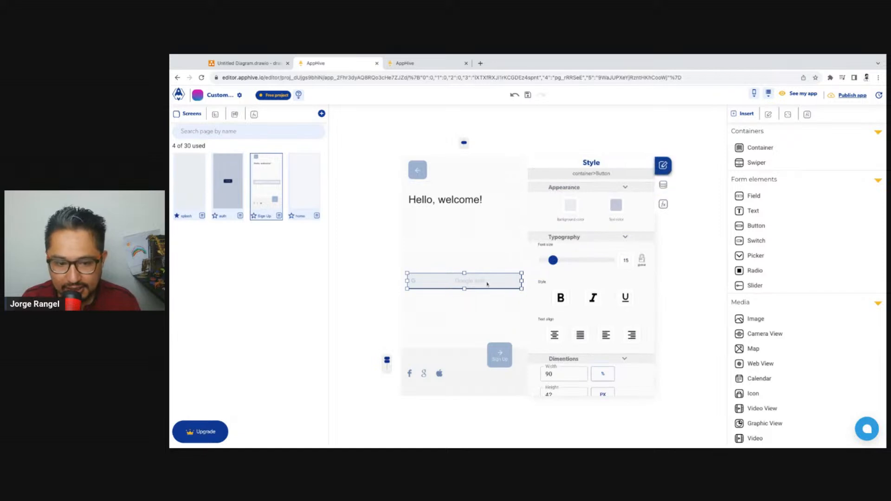
left_click(618, 207)
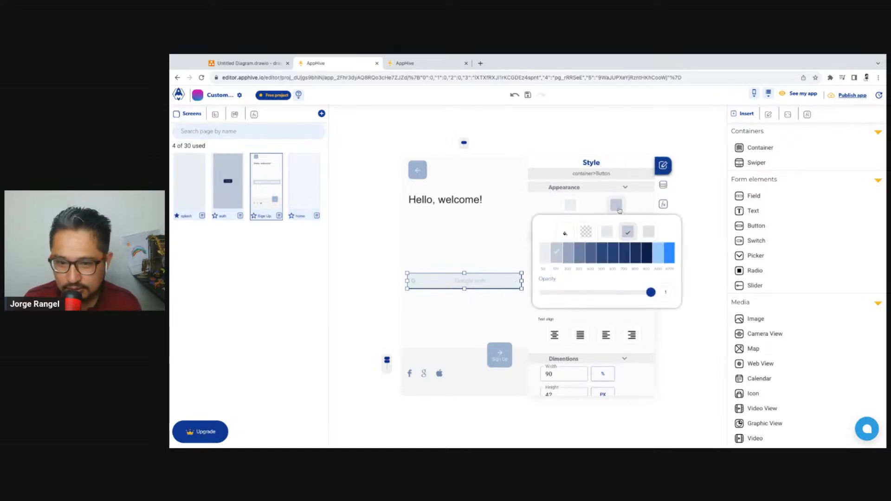
left_click(570, 258)
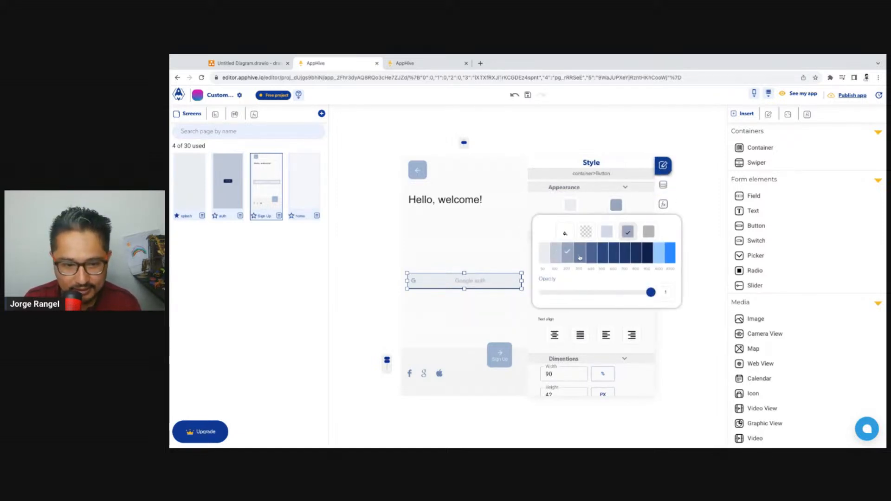
left_click(581, 259)
left_click(592, 259)
left_click(601, 259)
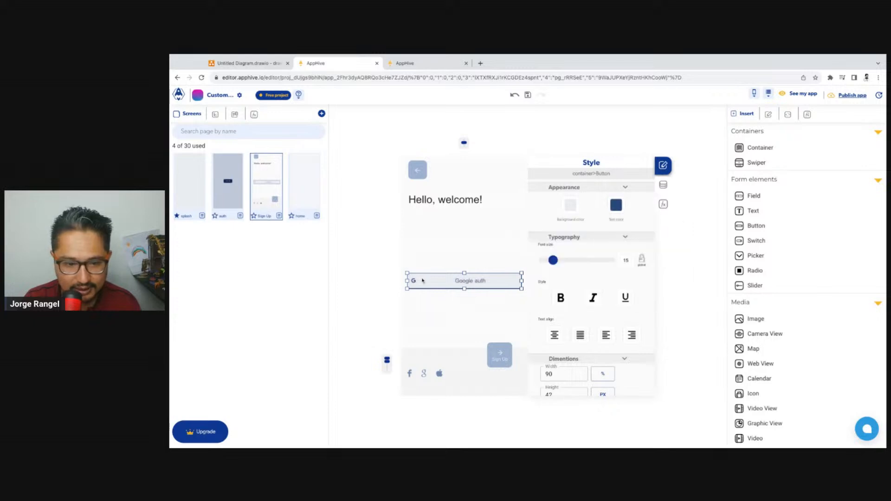
Narrow the Google auth button to 60% width
left_click(371, 273)
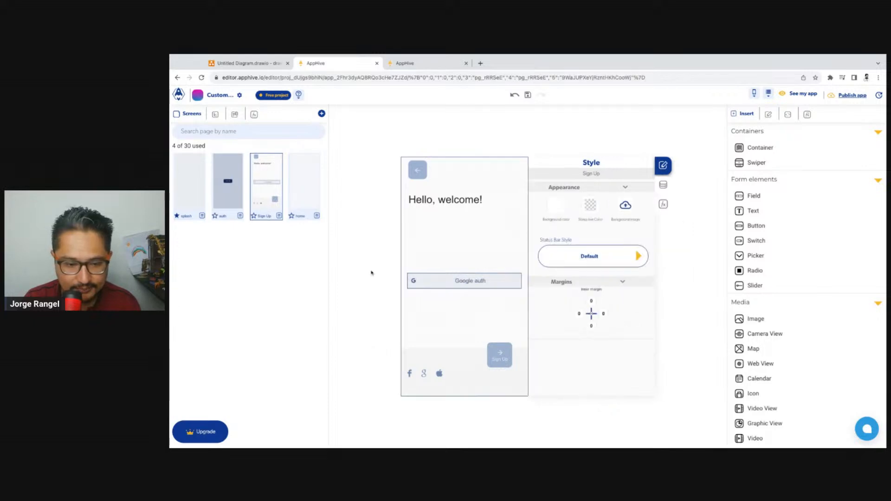
left_click(465, 281)
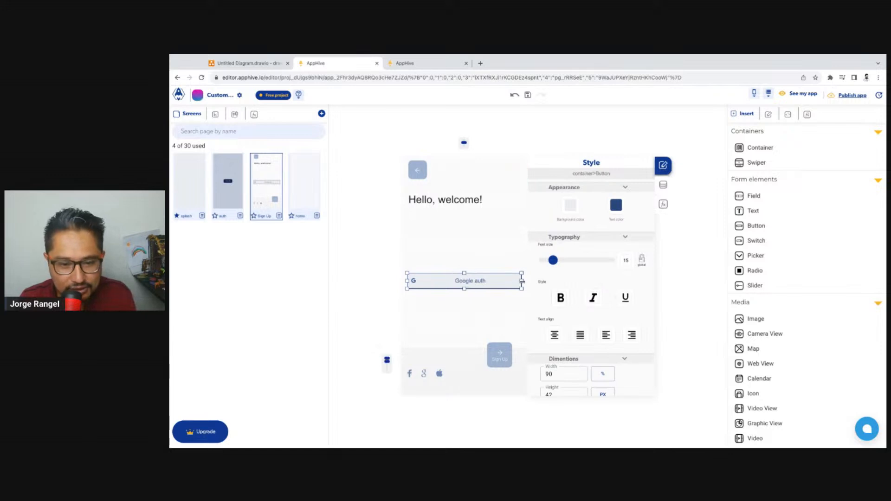
left_click_drag(521, 280, 518, 282)
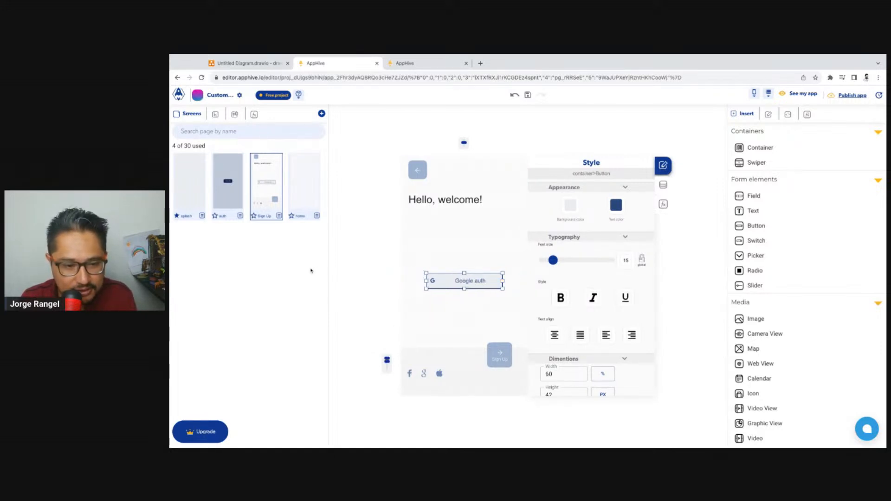
Delete the Google, Facebook and Apple icons from the footer of the Sign Up screen
left_click(424, 373)
key("Delete")
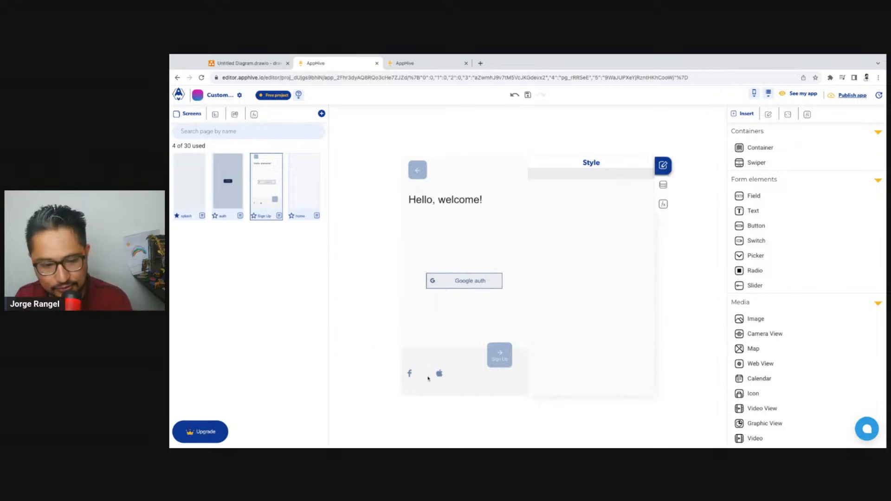
left_click(439, 374)
left_click(422, 377)
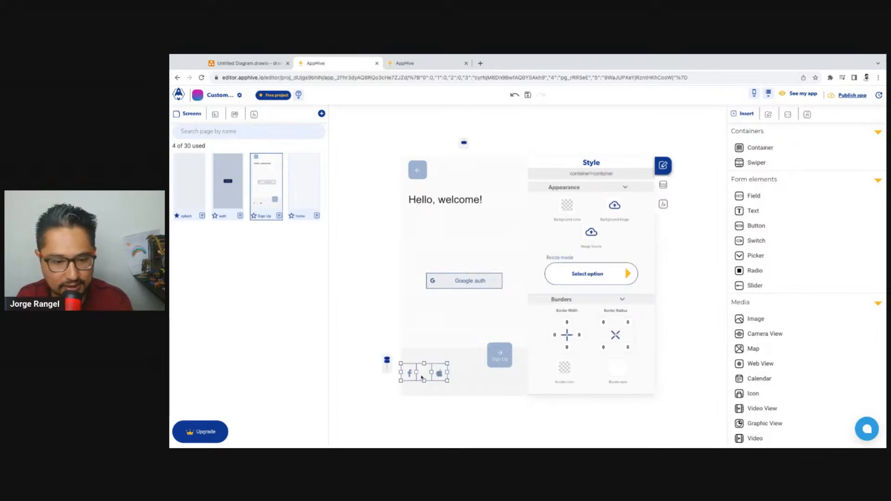
key("Delete")
Delete the Sign Up label, its arrow icon and the square container behind them in the footer
left_click(505, 363)
key("Delete")
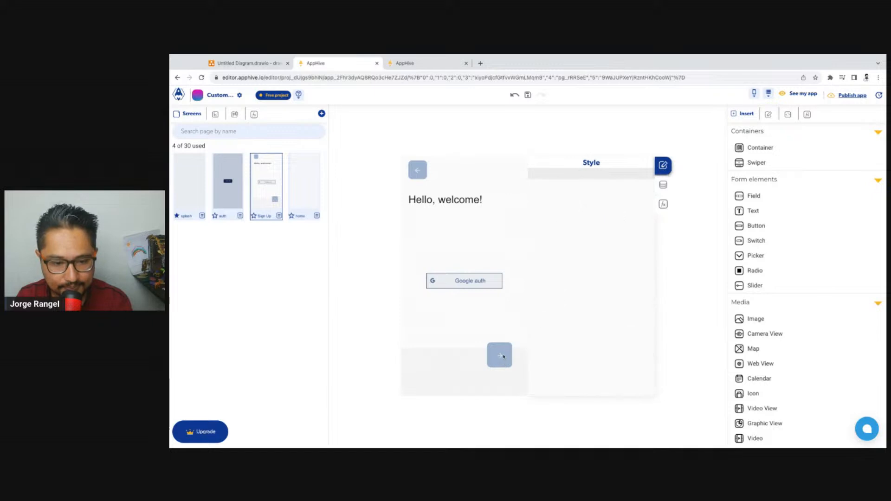
left_click(501, 358)
key("Delete")
left_click(501, 360)
key("Delete")
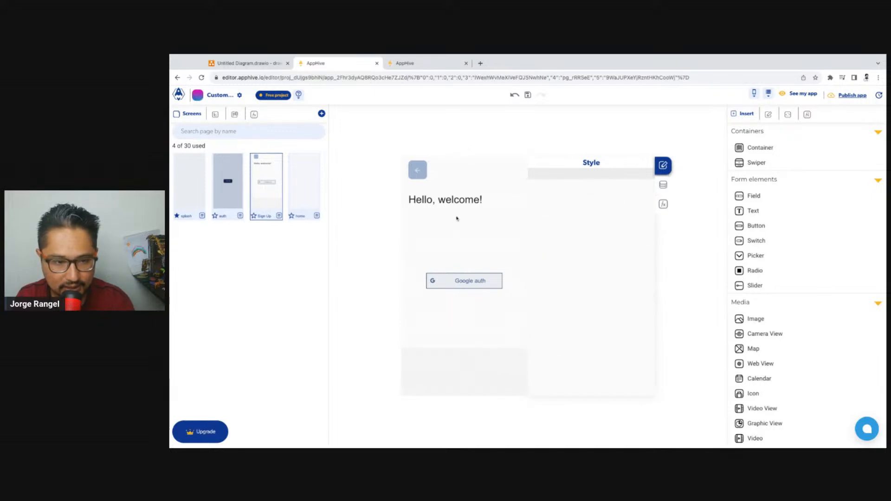
Change the heading text from "Hello, welcome!" to "Welcome!"
left_click(459, 200)
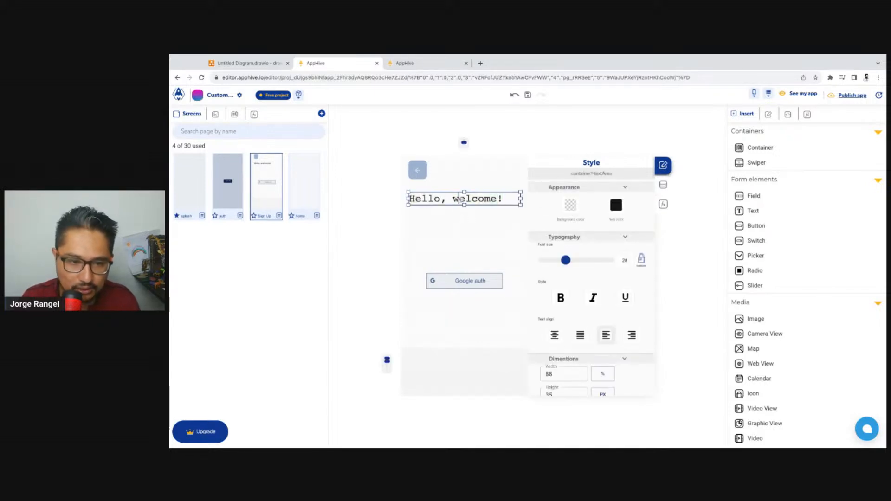
left_click(493, 205)
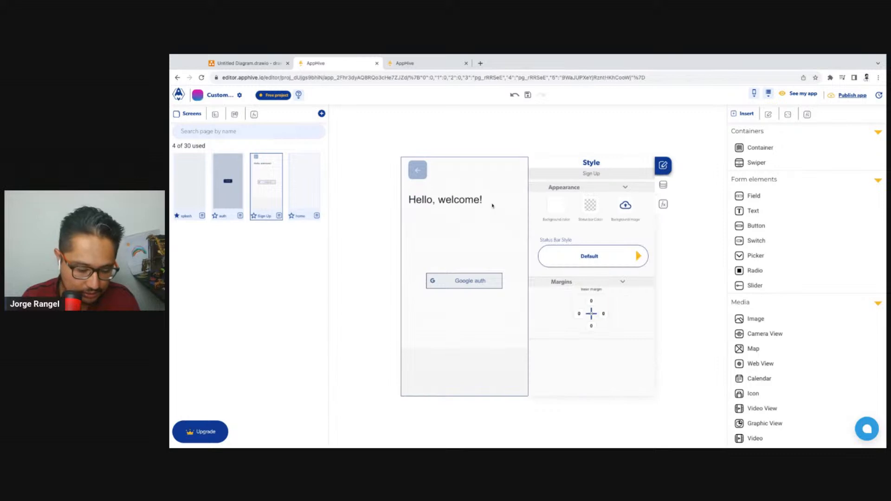
left_click(456, 199)
left_click(454, 199)
left_click_drag(458, 199, 408, 200)
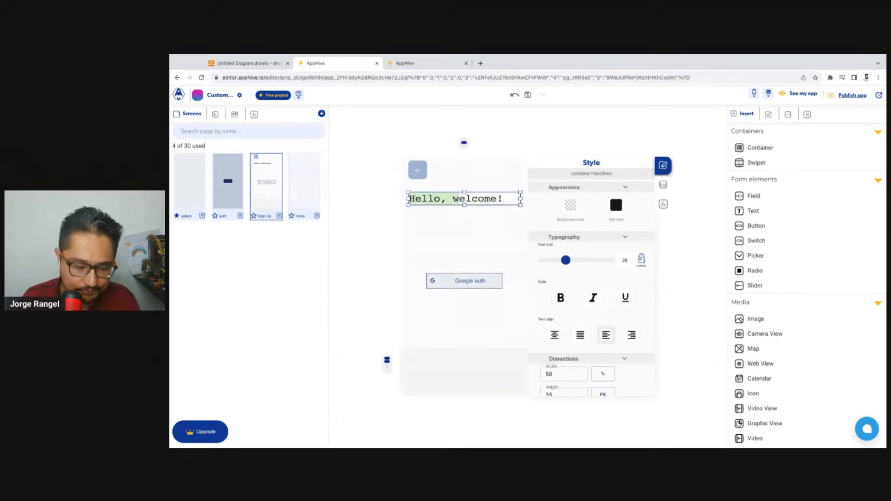
type("W")
left_click(484, 232)
Open the form for saving the Sign Up screen as a page template and review its fields
left_click(423, 174)
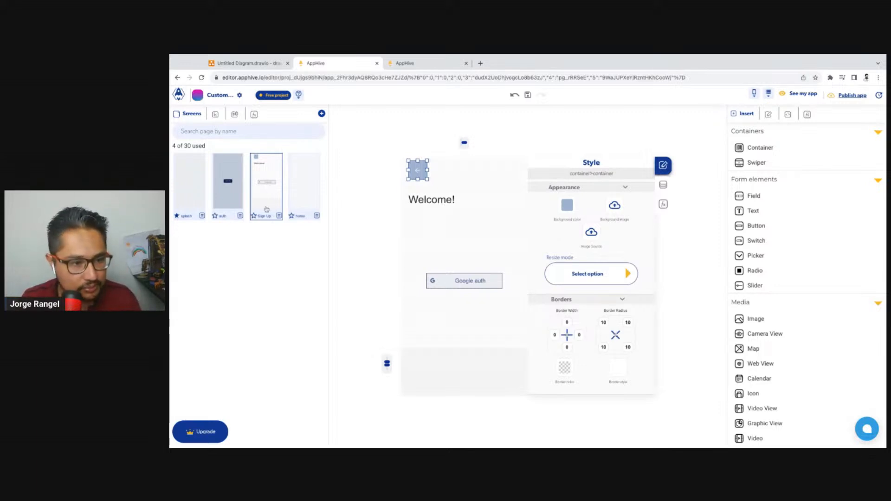
left_click(322, 114)
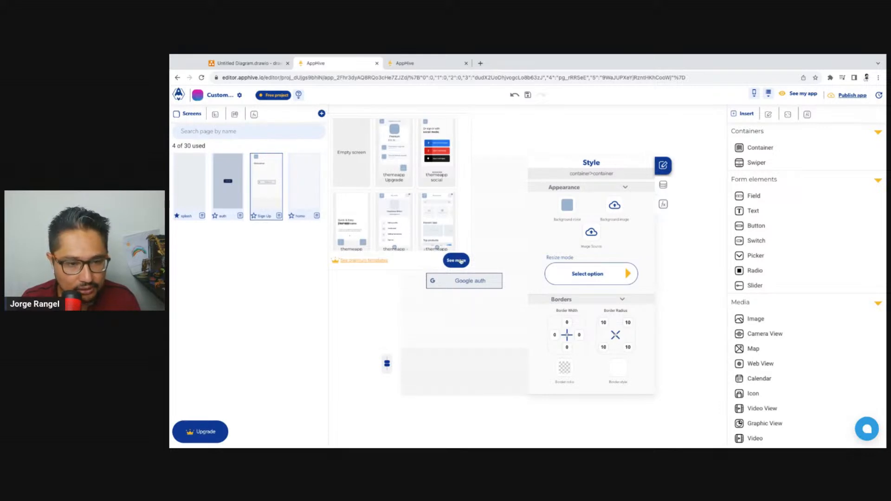
left_click(279, 217)
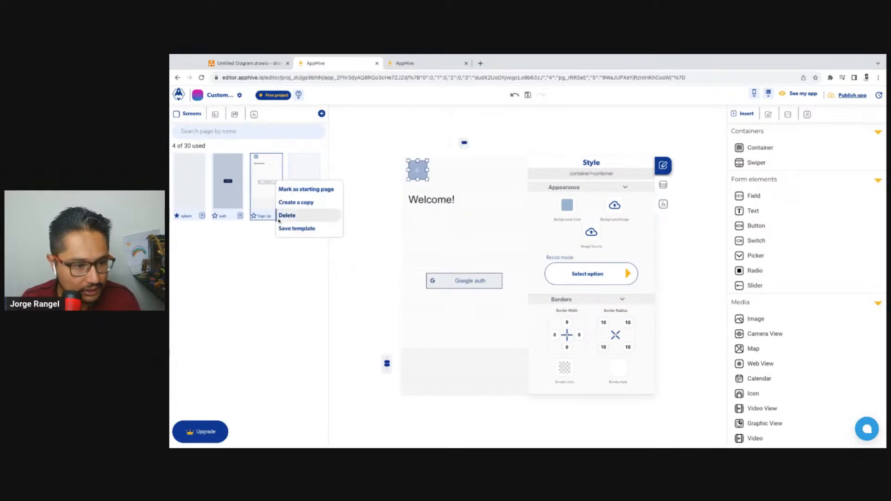
left_click(304, 228)
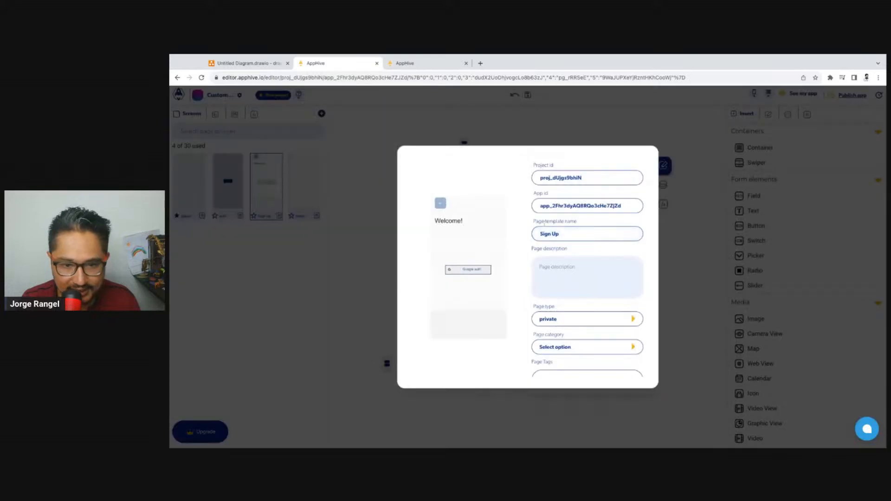
scroll(583, 324, "down", 2)
scroll(583, 330, "up", 2)
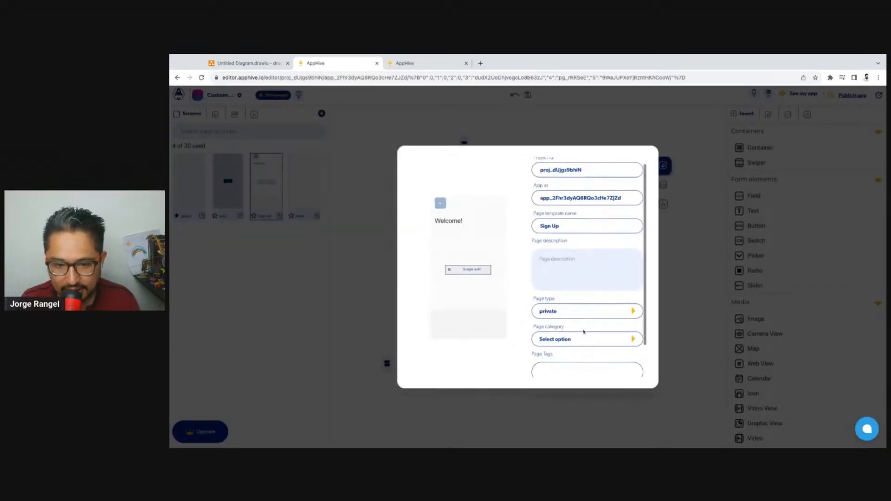
Set the page template name to "PageBase"
left_click(580, 231)
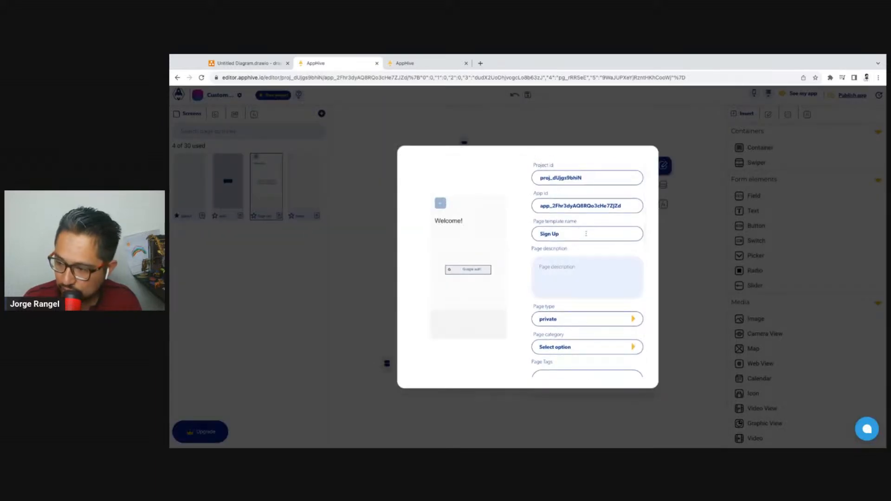
triple_click(586, 234)
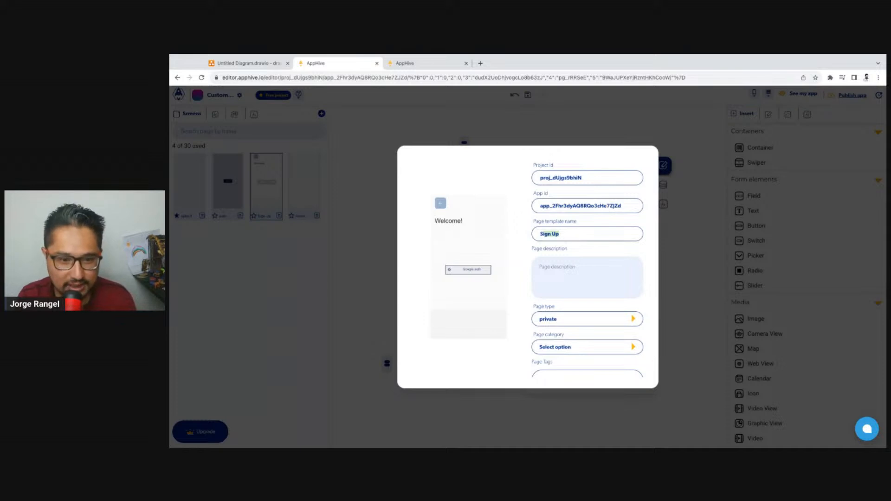
key("BackSpace")
key("BackSpace")
key("BackSpace")
type("PageBase")
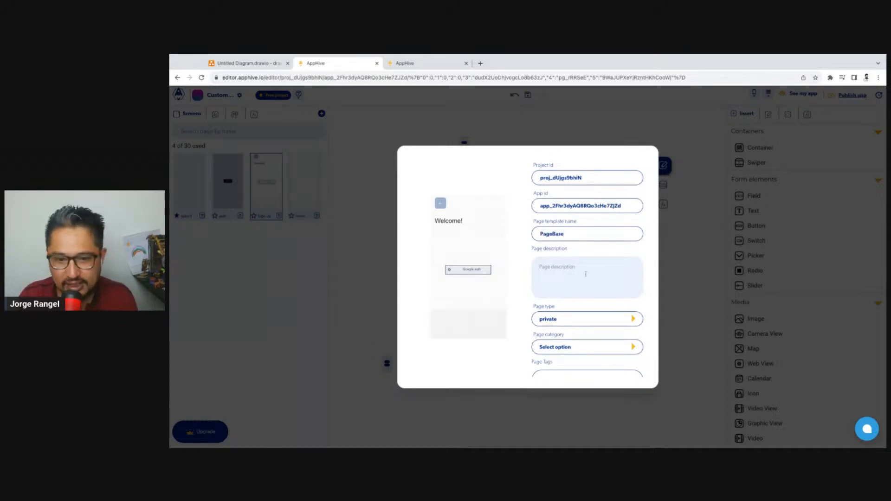
Enter the page description "This is the base for all pages in this application" and close the template form
left_click(586, 274)
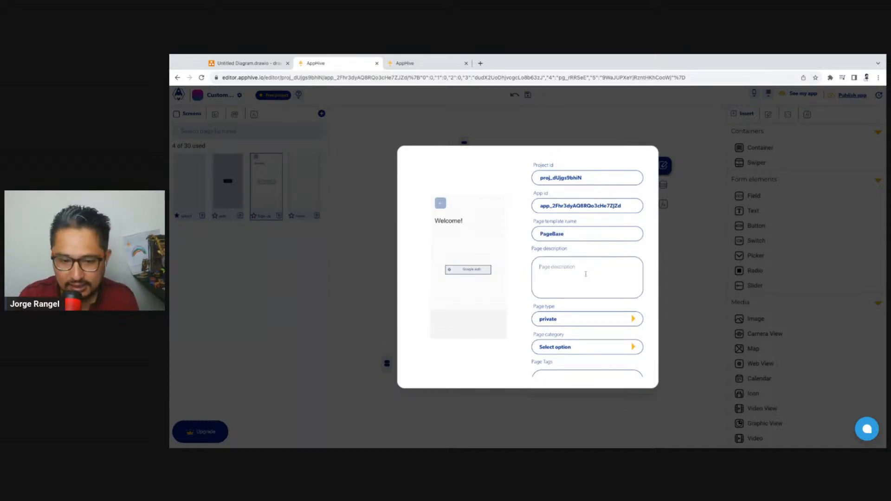
type("This is")
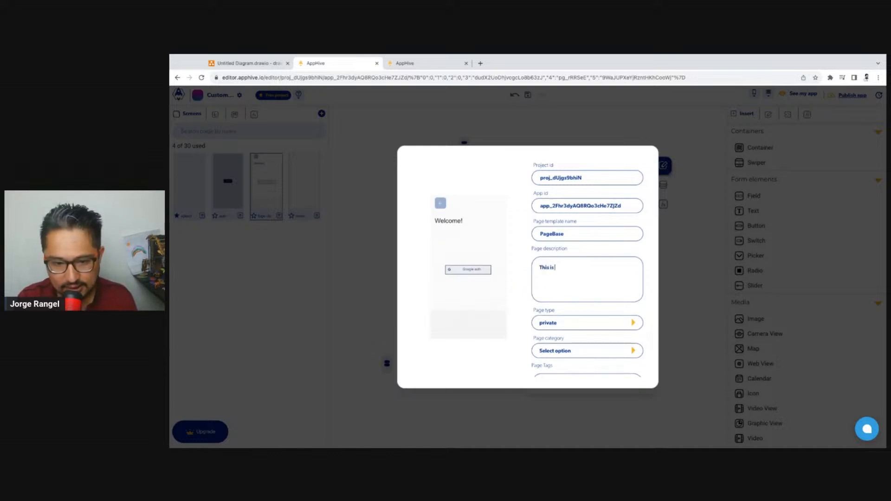
type(" the base for all pages in thi")
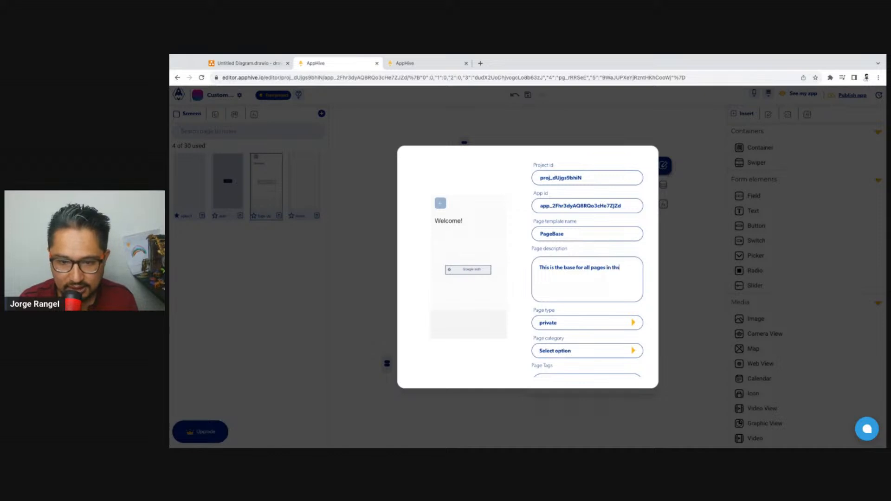
type("s application")
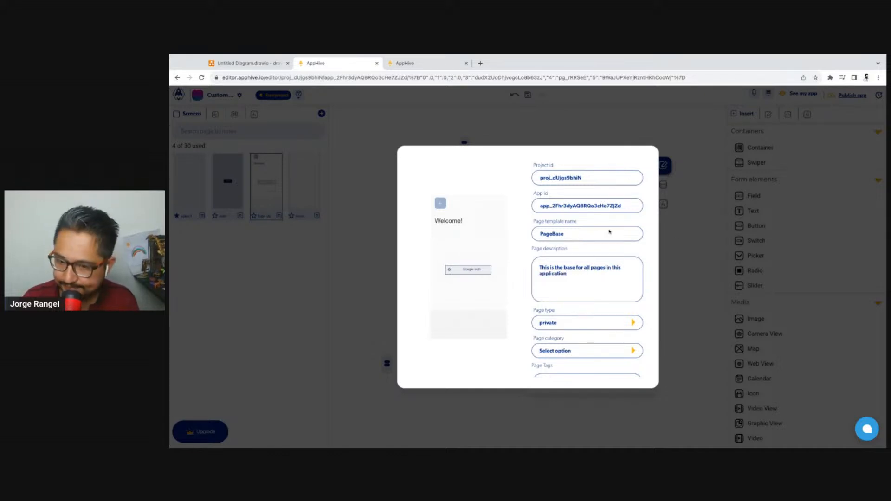
left_click(668, 288)
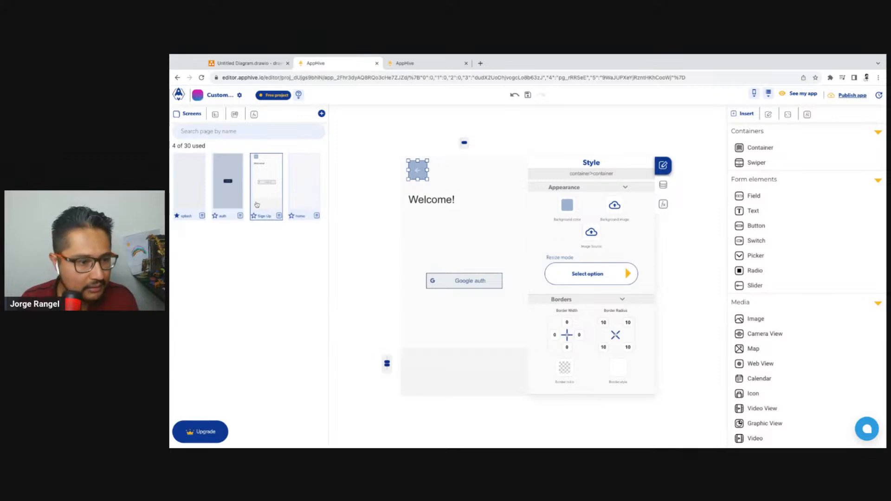
Reopen the template form for the Sign Up screen and set the page category to Social
left_click(279, 216)
left_click(302, 228)
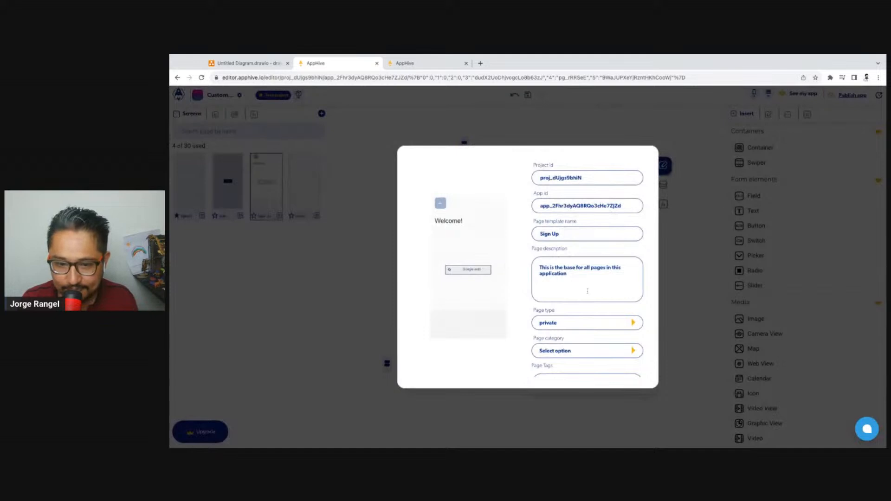
scroll(589, 314, "down", 2)
left_click(594, 366)
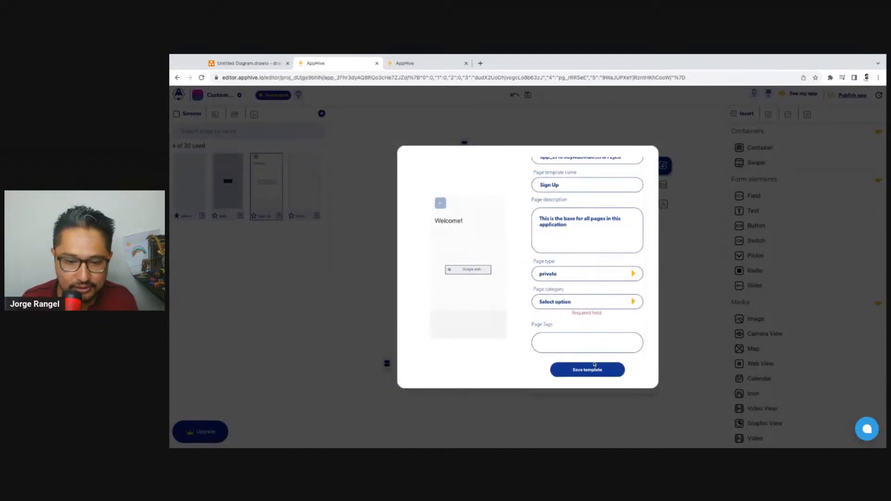
left_click(615, 308)
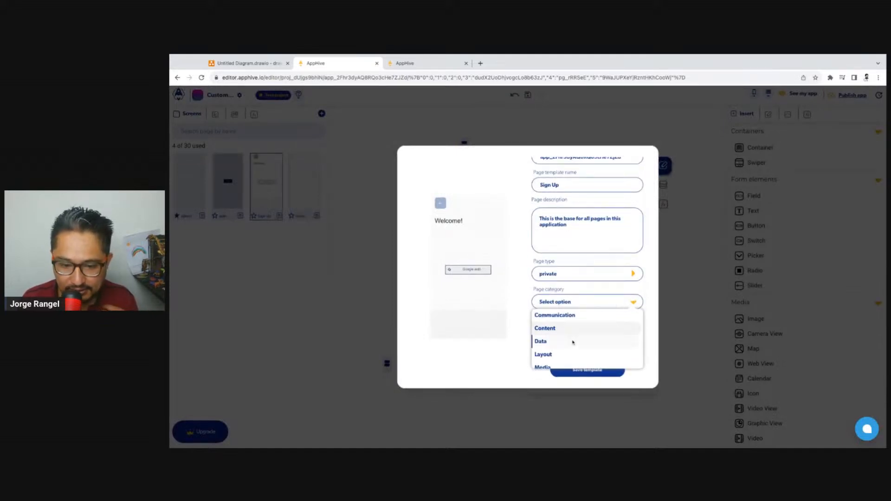
scroll(572, 343, "down", 2)
scroll(572, 346, "down", 1)
left_click(568, 353)
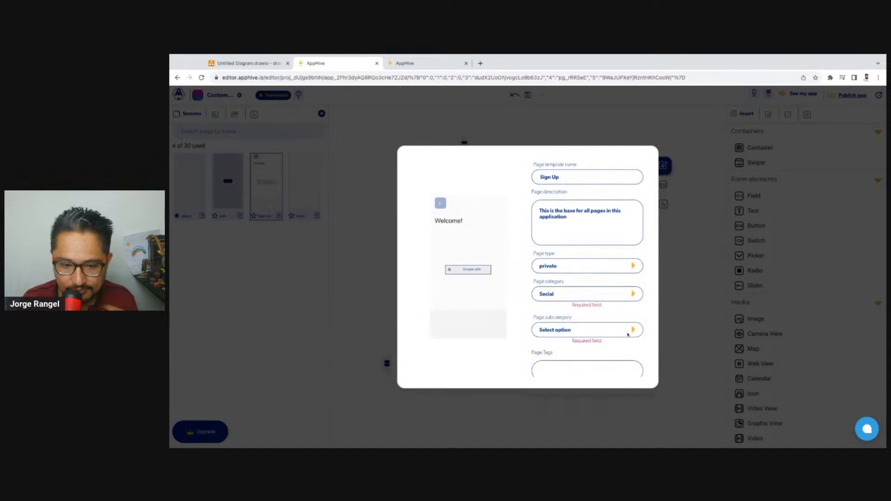
Set the template's page subcategory to Comments
scroll(600, 354, "down", 1)
left_click(633, 294)
scroll(576, 336, "down", 1)
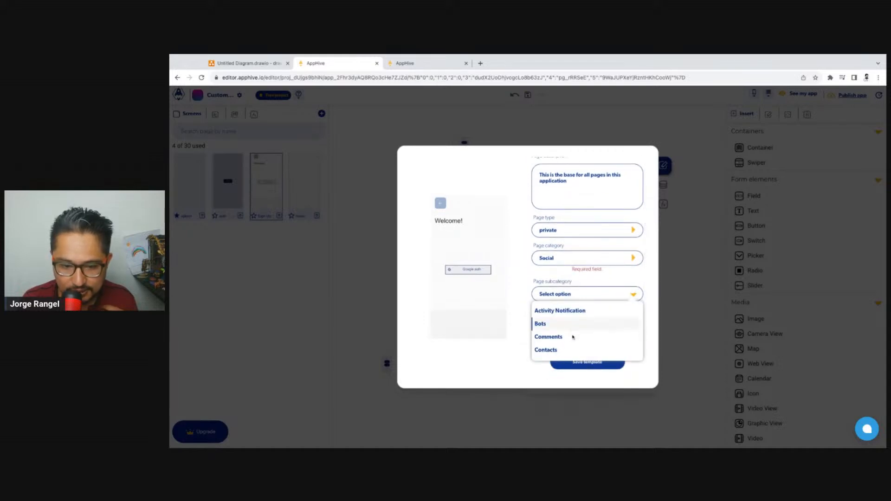
left_click(558, 331)
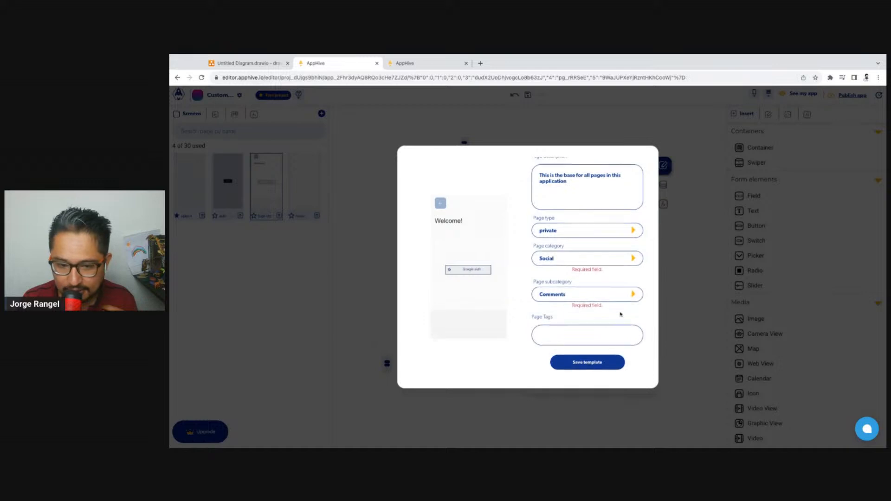
Keep the page type private and save the Sign Up page template
scroll(621, 314, "up", 1)
left_click(632, 267)
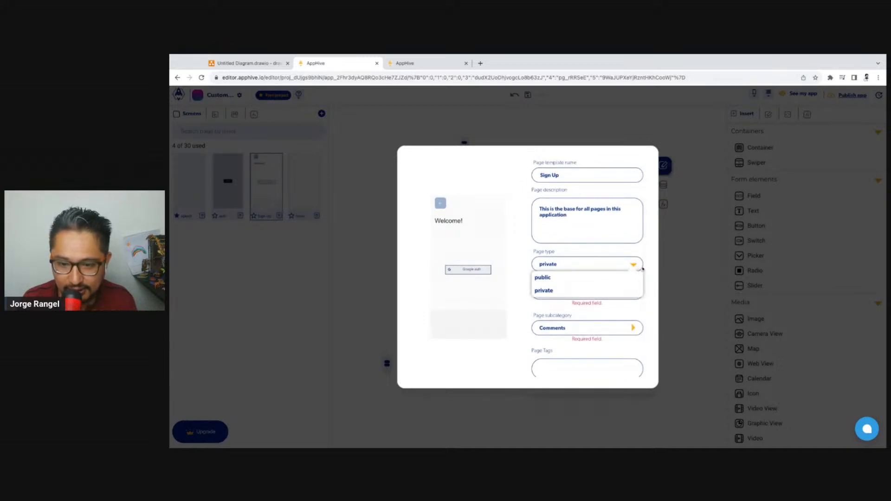
left_click(626, 330)
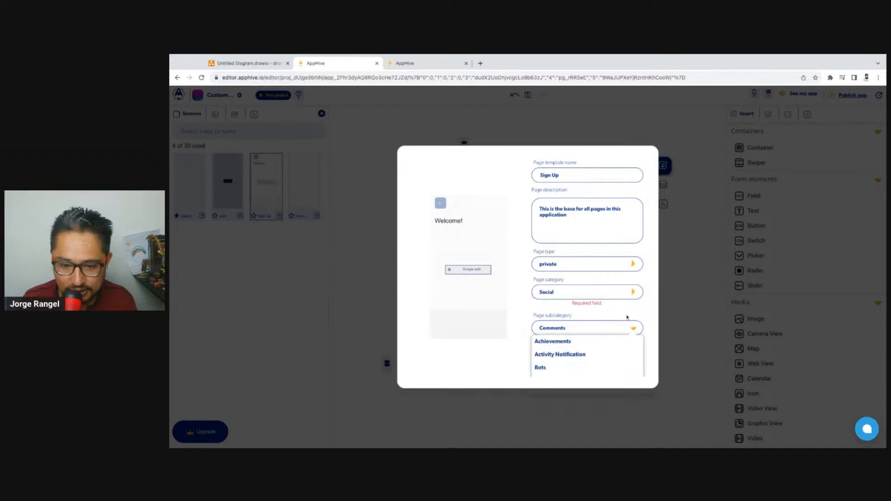
scroll(635, 333, "down", 1)
left_click(594, 370)
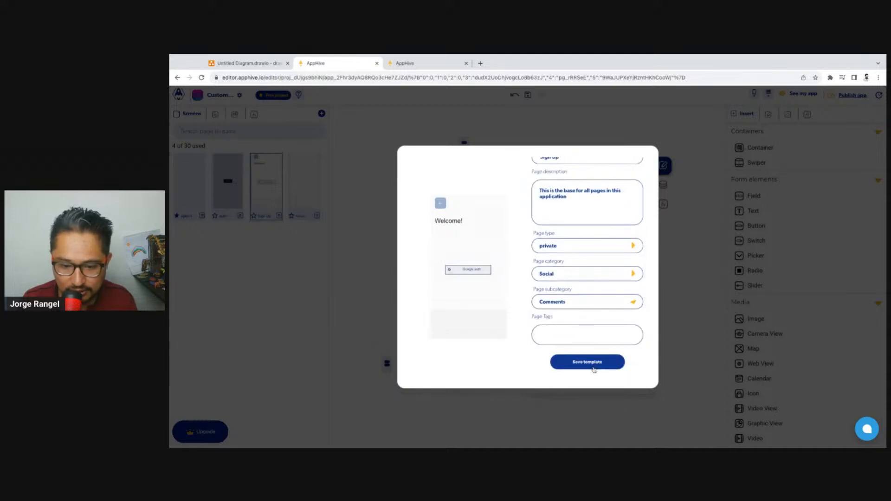
left_click(594, 369)
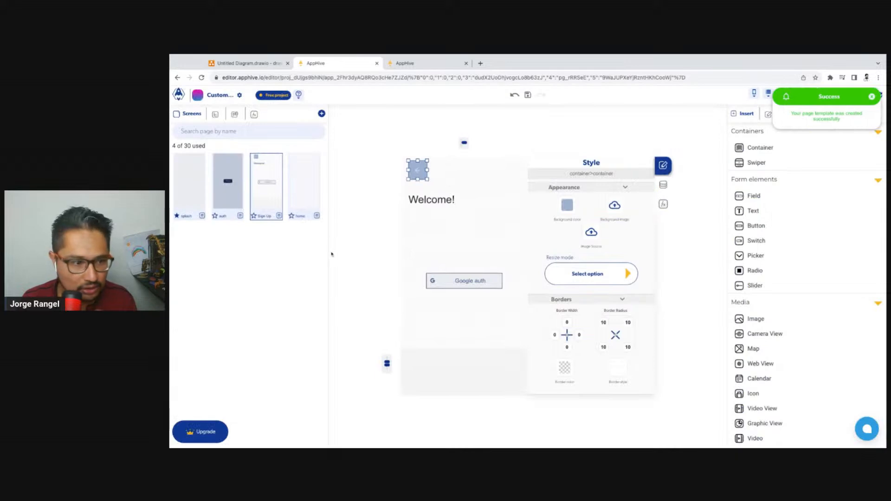
Look through the page templates for new screens, comparing the public templates with the saved personal ones, and close the gallery
left_click(321, 115)
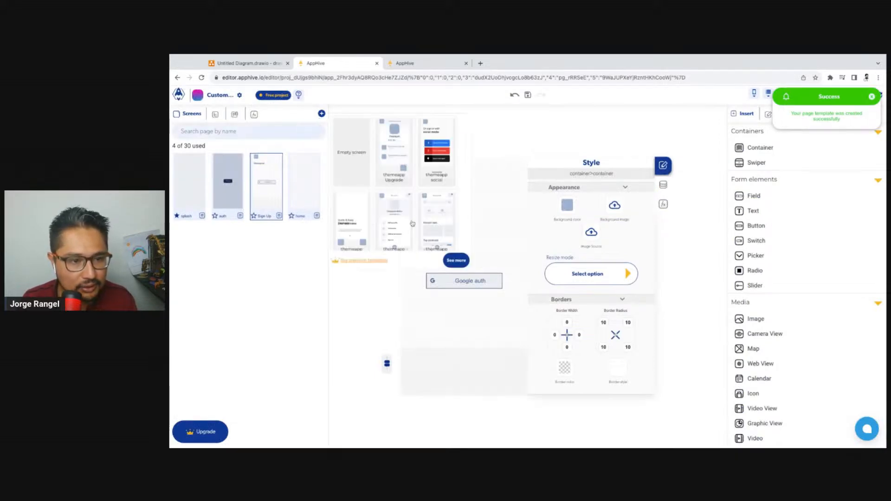
scroll(409, 228, "down", 1)
scroll(409, 228, "down", 2)
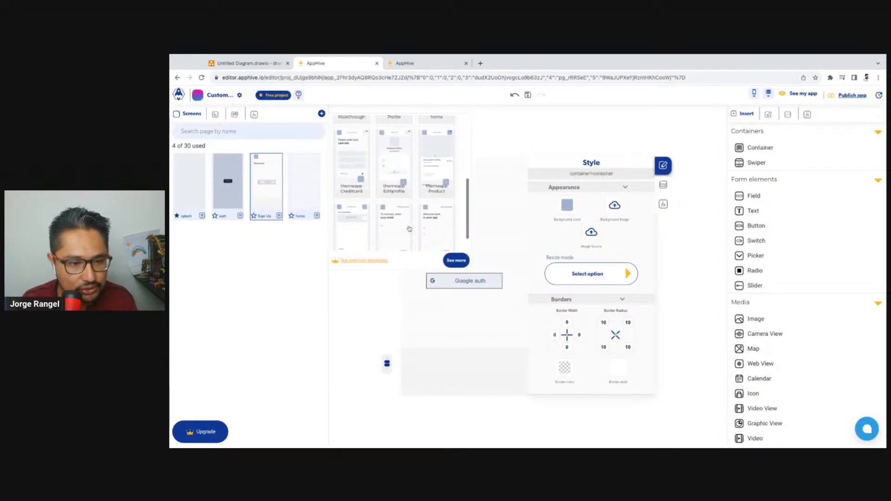
scroll(409, 228, "up", 3)
left_click(457, 261)
left_click(456, 148)
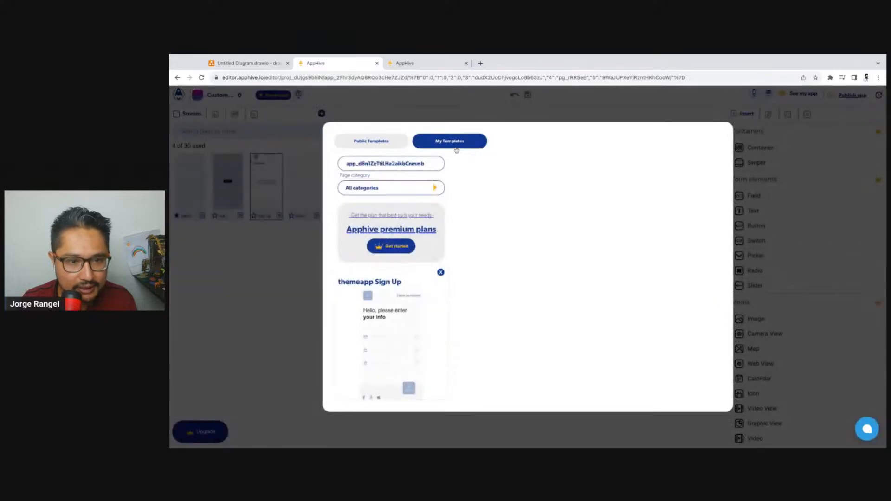
scroll(418, 288, "down", 2)
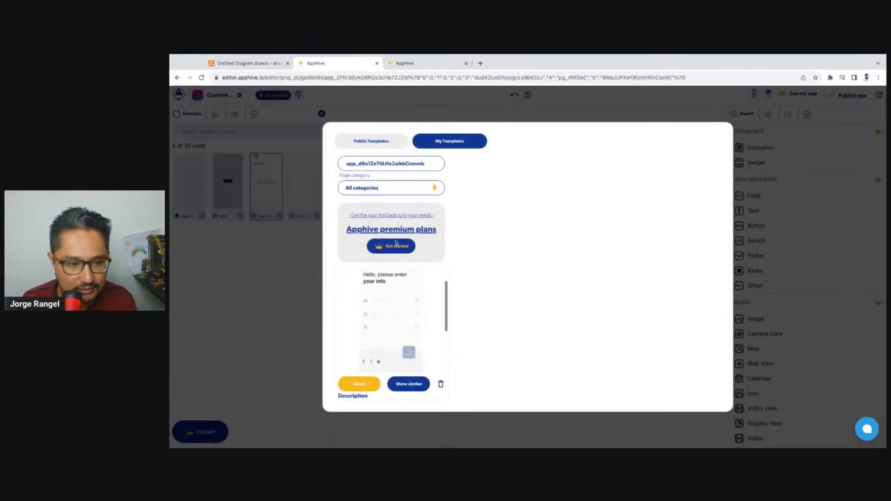
left_click(372, 141)
left_click(444, 140)
left_click(371, 141)
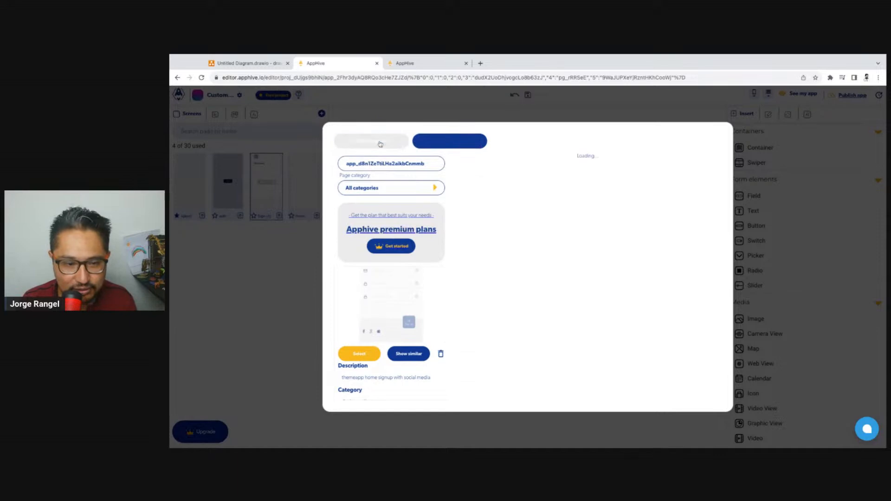
left_click(546, 109)
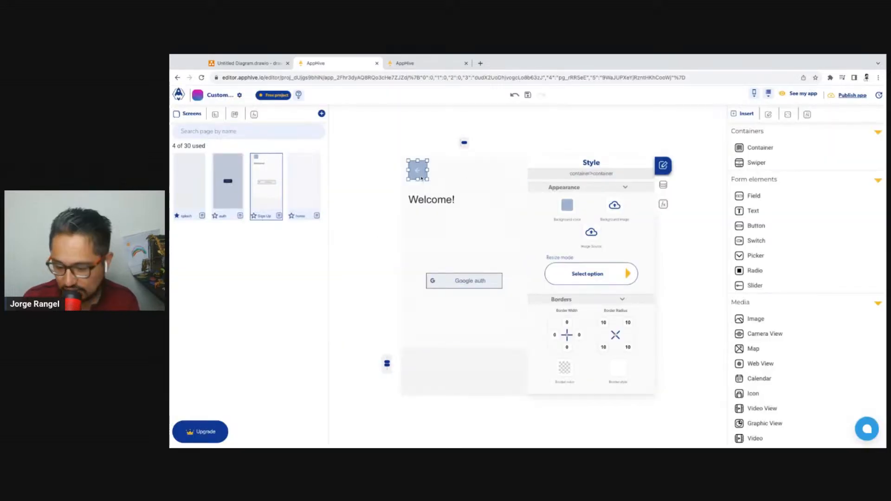
Reload the running app preview in the other browser tab to see which screen opens
left_click(420, 252)
left_click(416, 63)
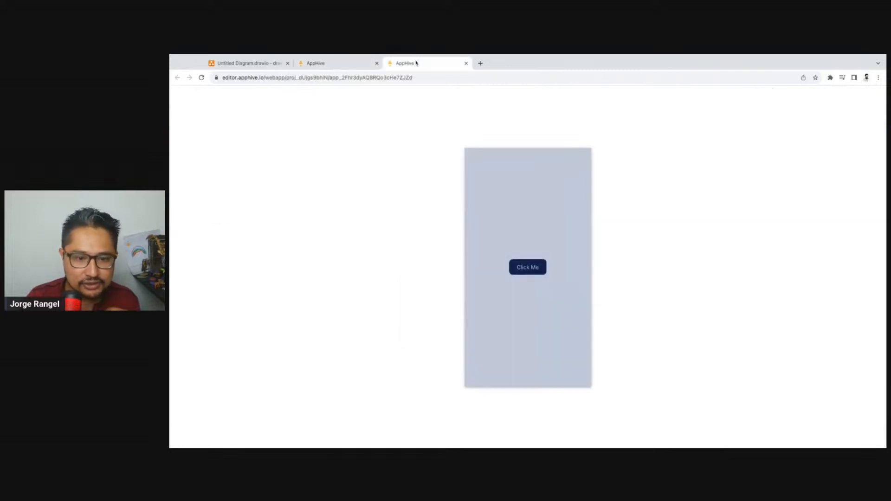
left_click(201, 78)
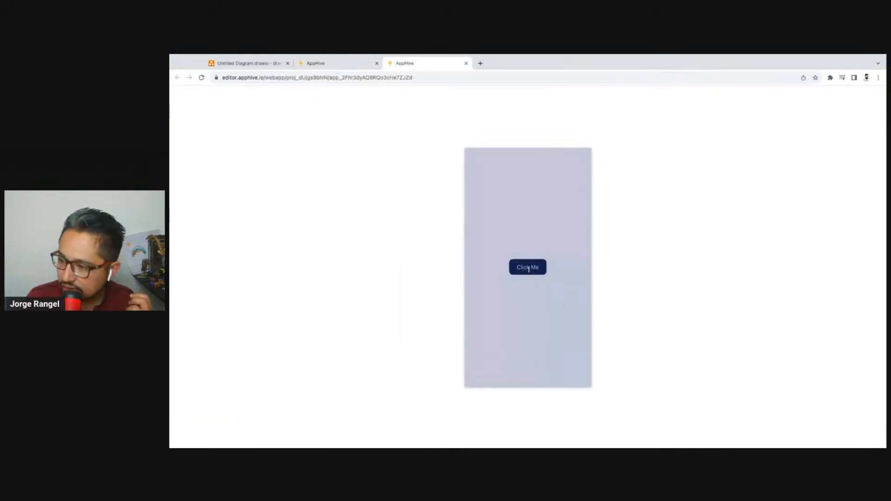
Delete the old auth screen and rename the Sign Up screen as auth
left_click(334, 63)
left_click(232, 202)
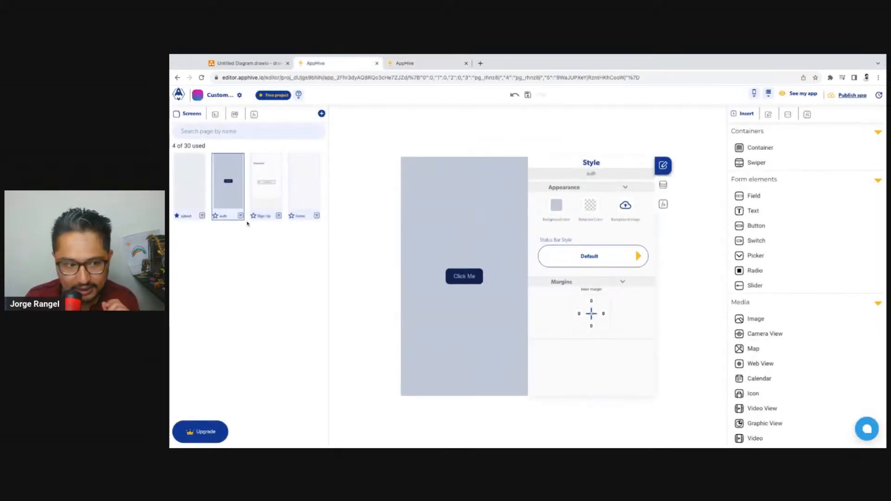
left_click(240, 216)
left_click(254, 213)
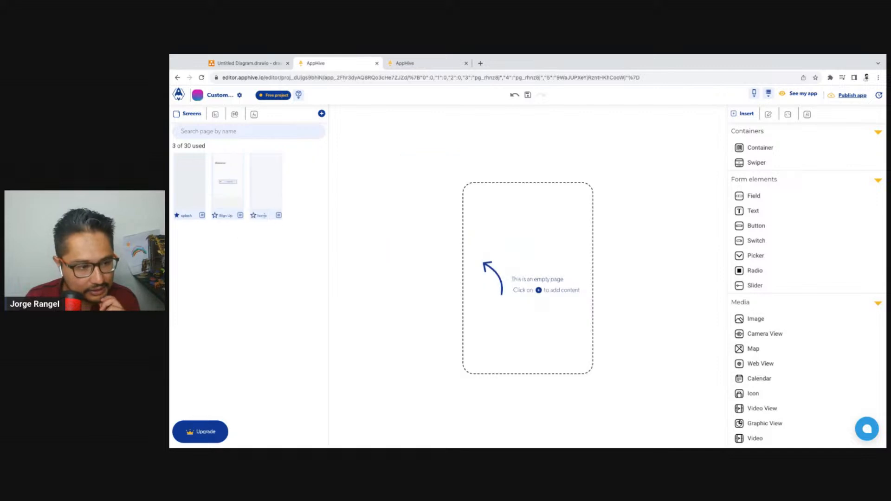
left_click(234, 208)
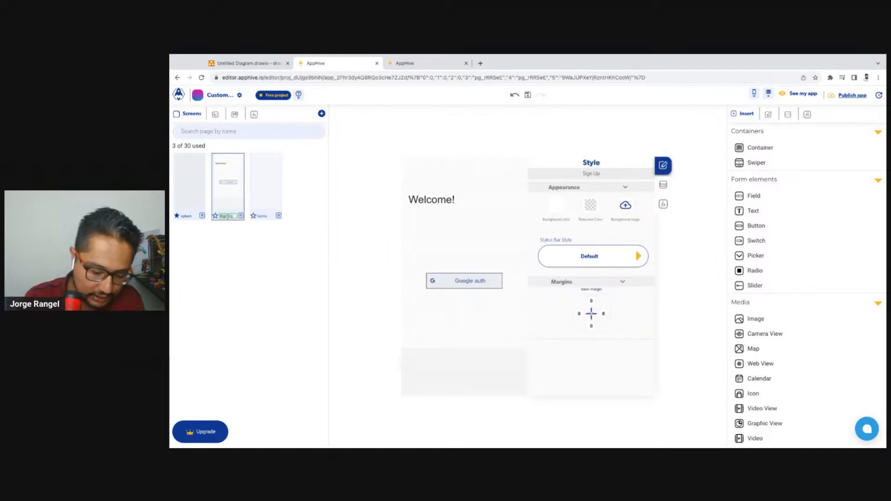
In the splash screen's login check, set the page transition for users who are not logged in to auth
left_click(191, 208)
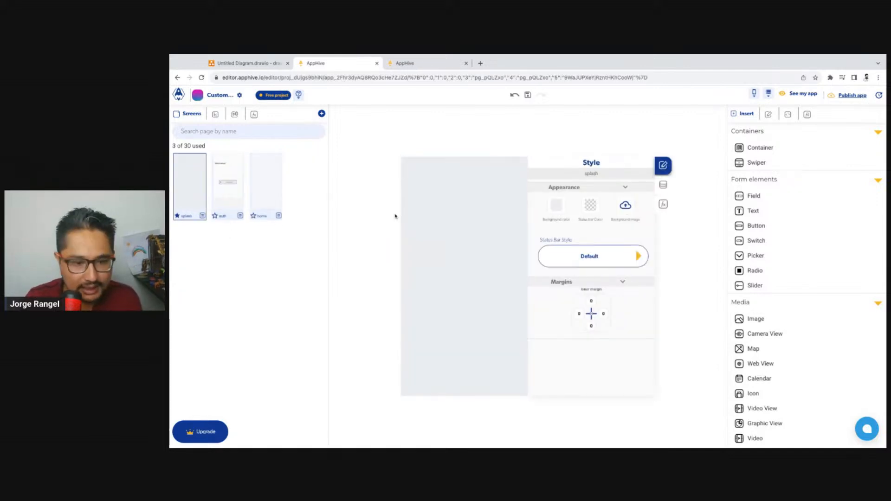
left_click(664, 205)
scroll(603, 274, "down", 3)
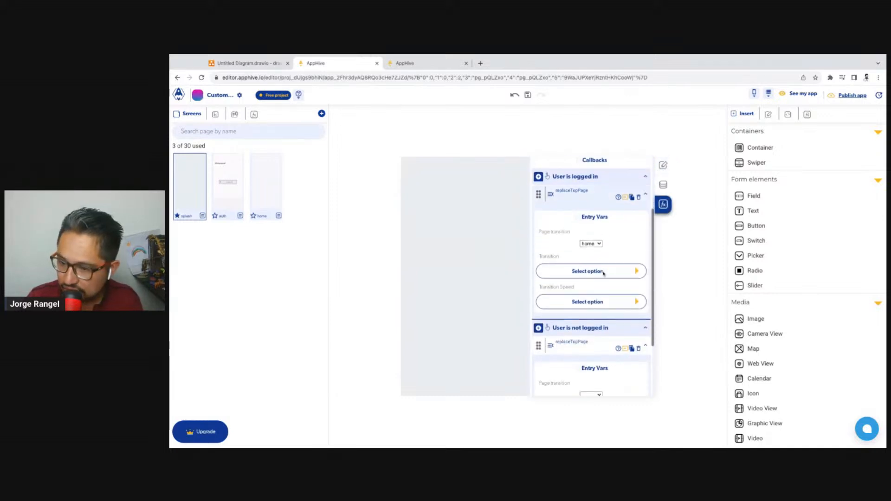
scroll(603, 273, "down", 2)
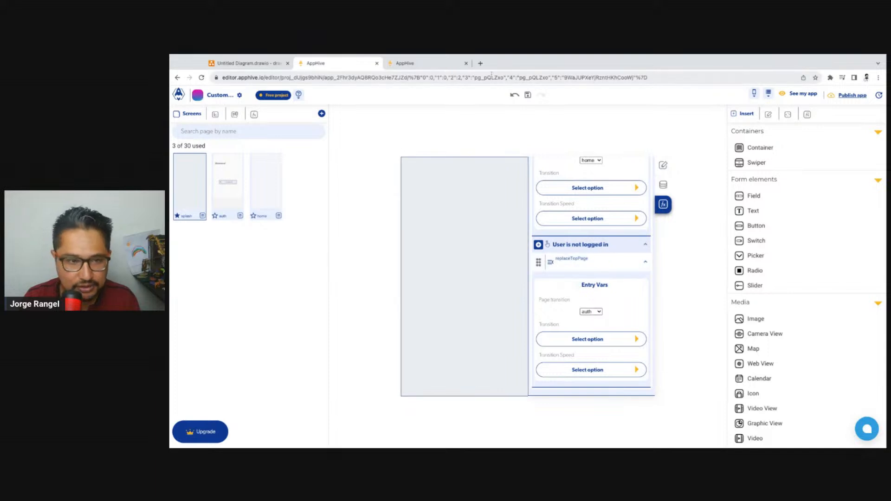
Reload the app preview to check the redirect to the new auth screen, and return to the editor
left_click(420, 65)
left_click(202, 77)
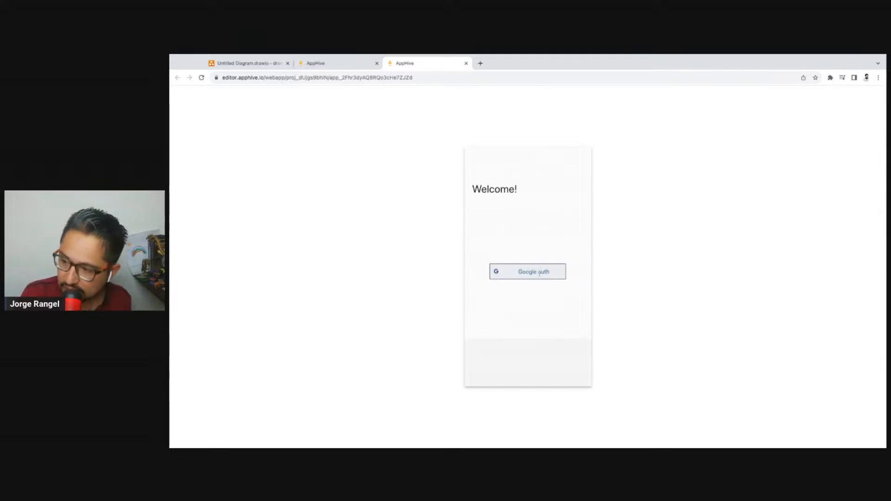
left_click(338, 64)
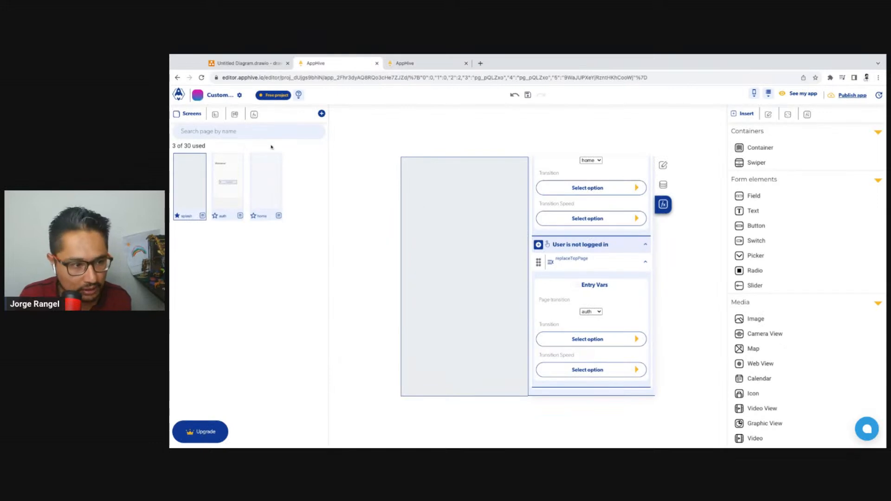
Add an onPress event with the Login with google function to the auth screen's Google auth button and show its callbacks
left_click(228, 185)
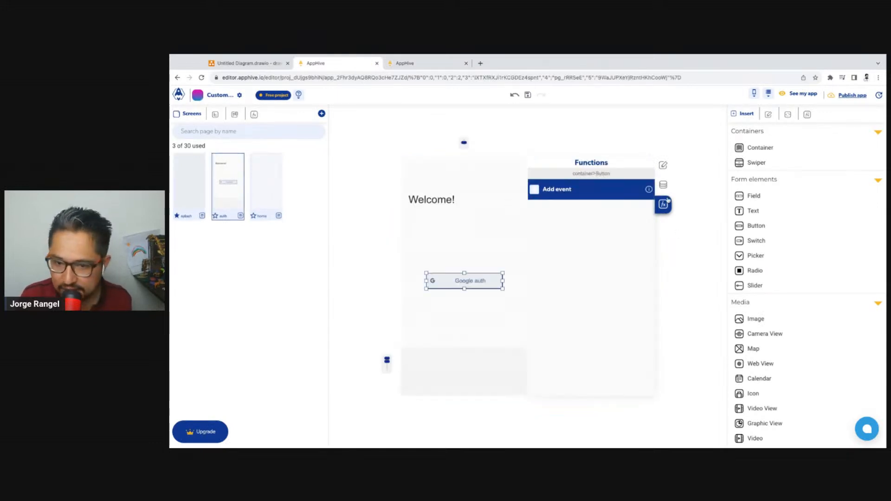
left_click(535, 190)
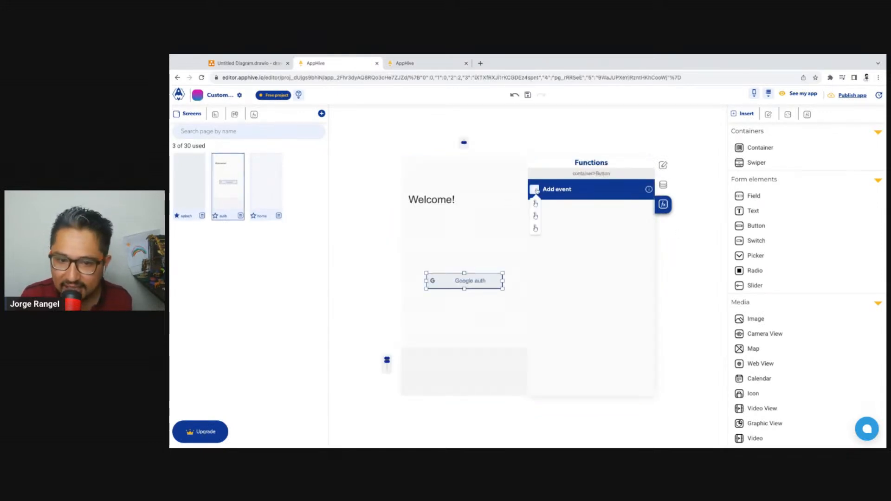
left_click(557, 218)
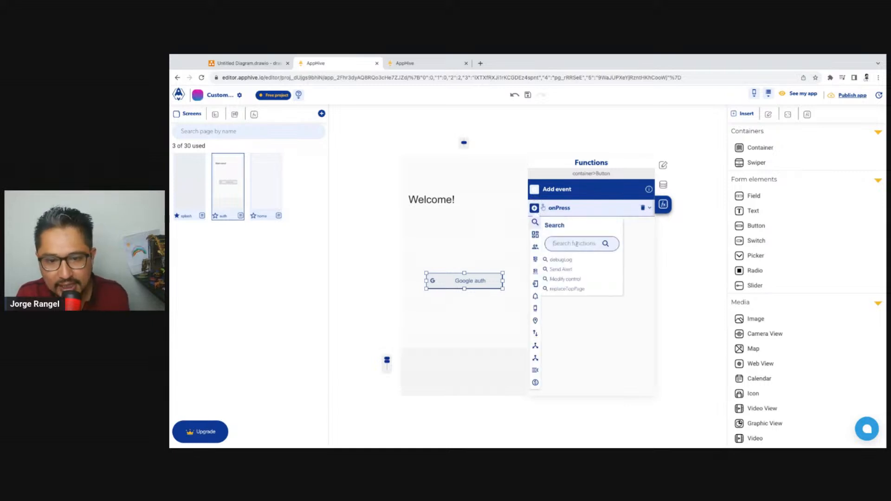
type("googl")
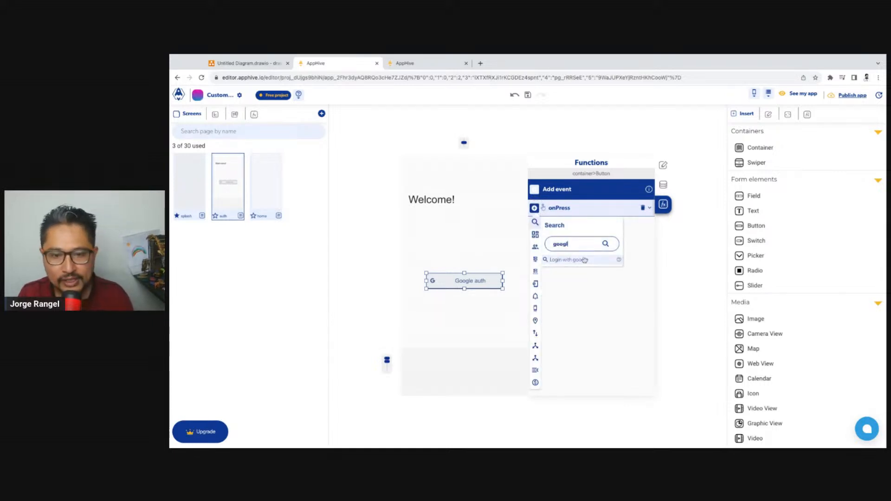
left_click(585, 261)
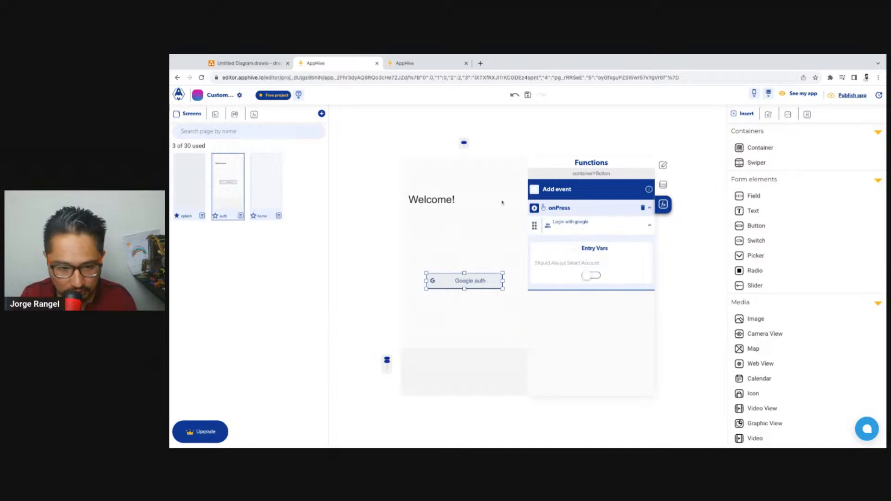
left_click(629, 229)
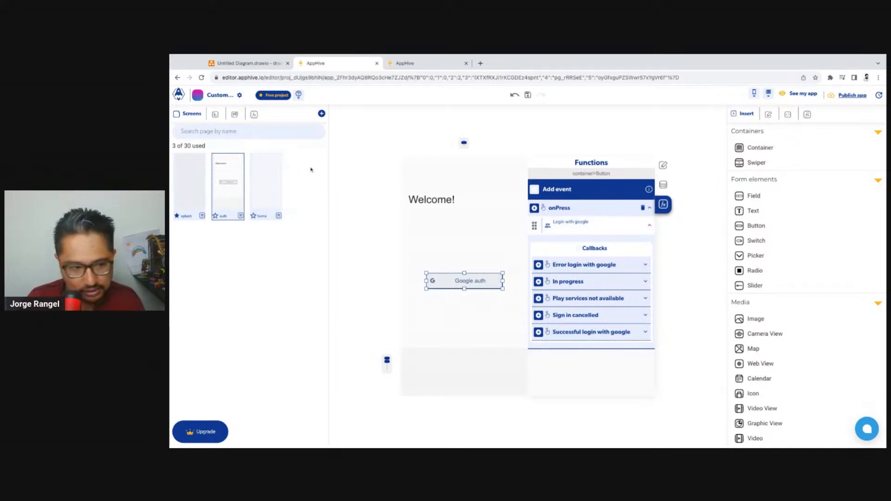
Delete the empty home screen
left_click(279, 183)
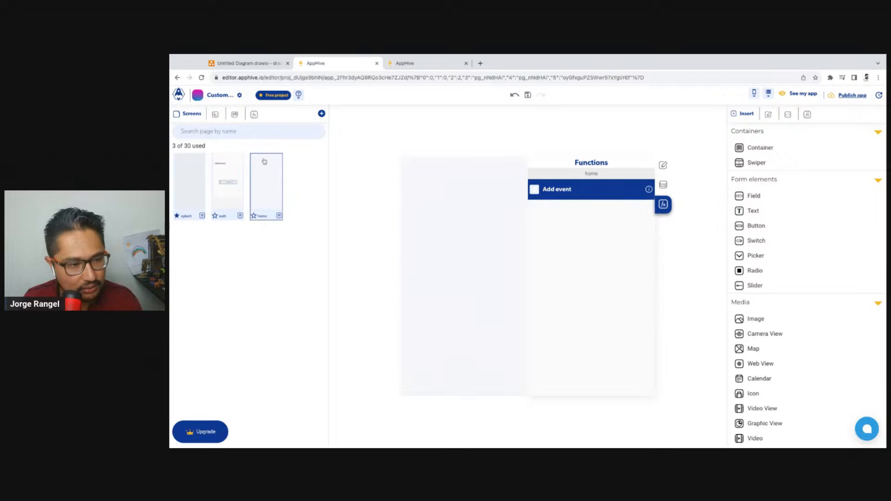
left_click(279, 216)
left_click(285, 216)
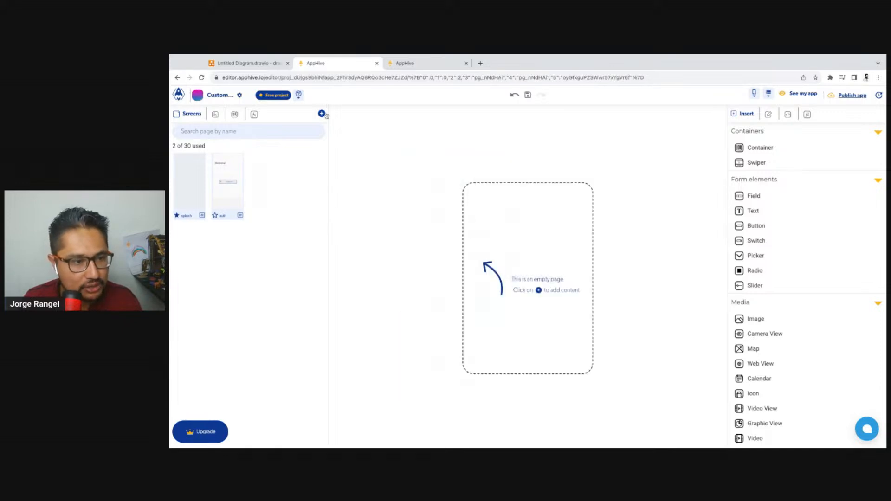
Browse the page templates for a replacement home screen and close the list
left_click(236, 180)
left_click(321, 113)
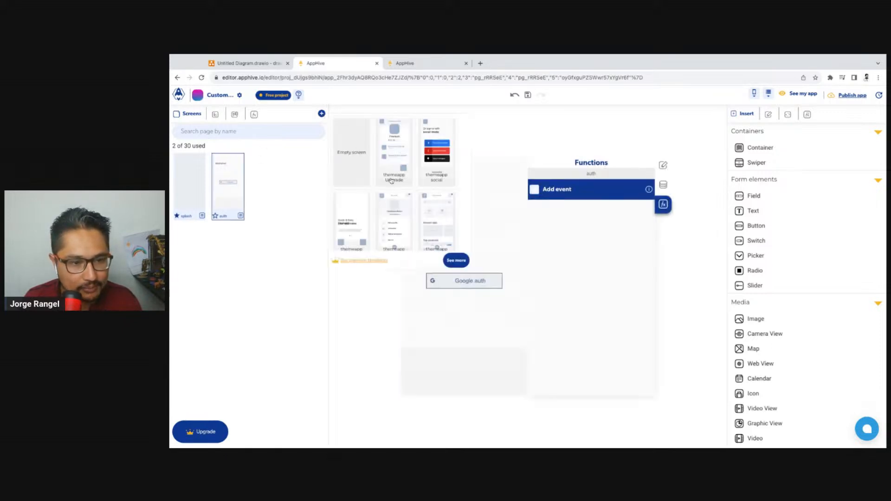
scroll(405, 186, "down", 5)
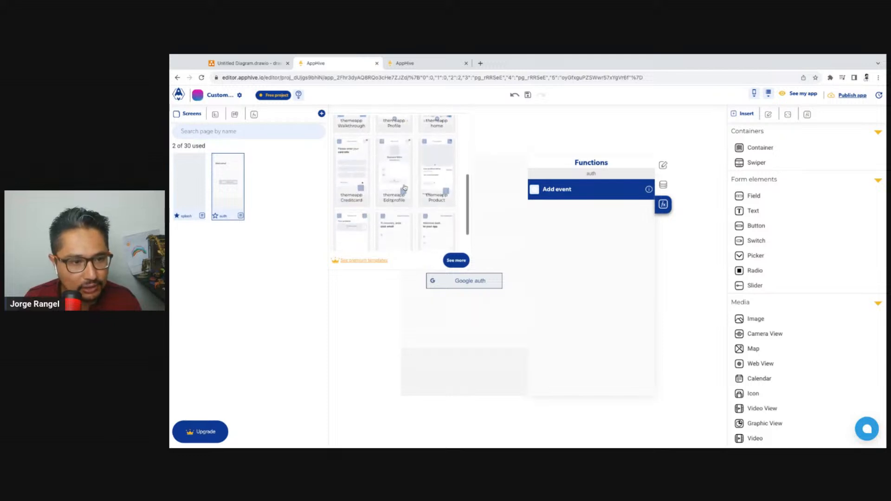
scroll(405, 188, "down", 1)
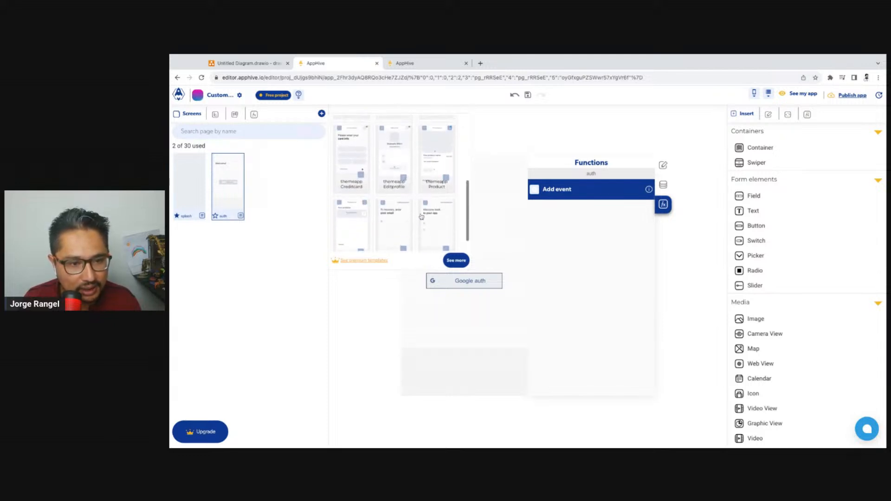
scroll(422, 217, "up", 5)
left_click(232, 197)
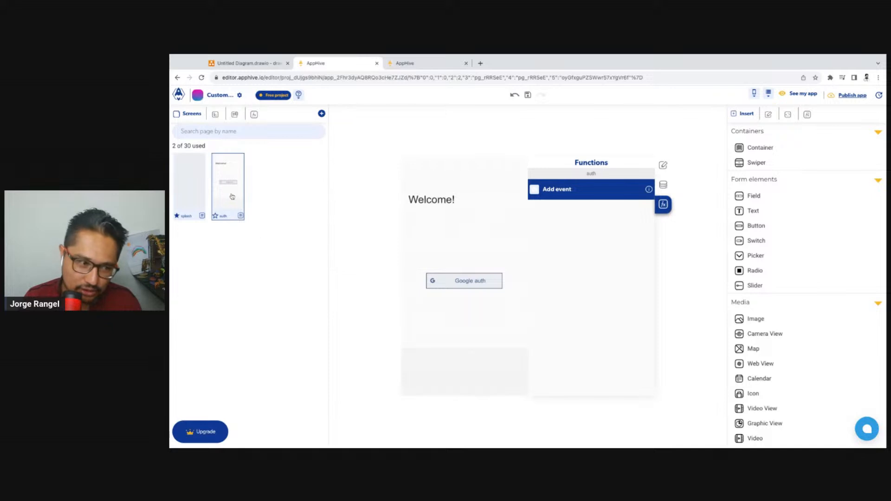
Create a copy of the auth screen and rename it home
left_click(240, 215)
left_click(258, 201)
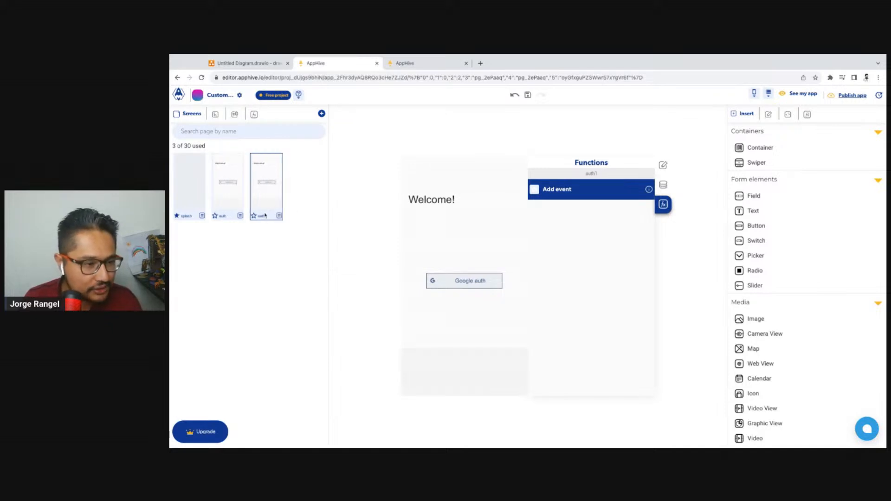
double_click(265, 216)
type("home")
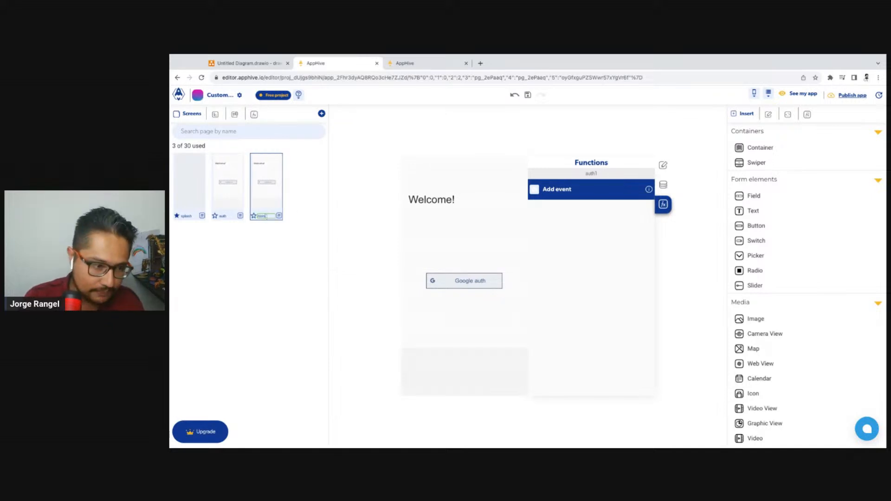
key("Return")
Delete the home screen copied from the auth screen
left_click(279, 216)
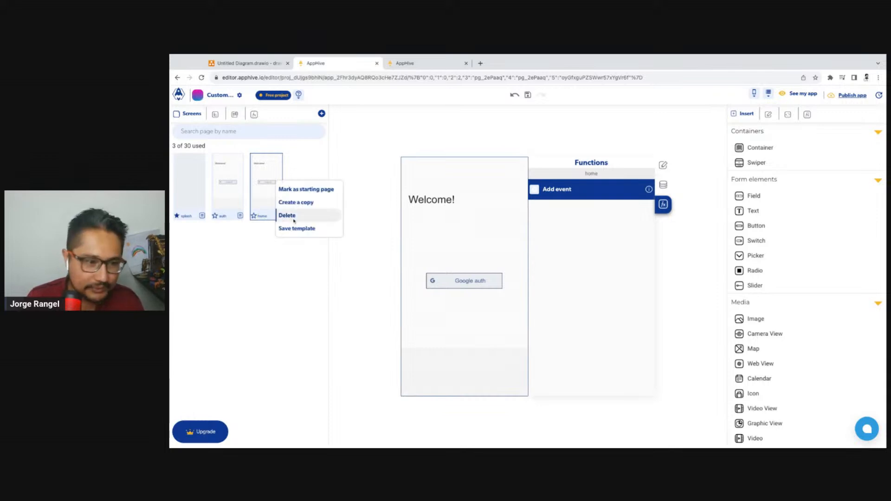
left_click(297, 215)
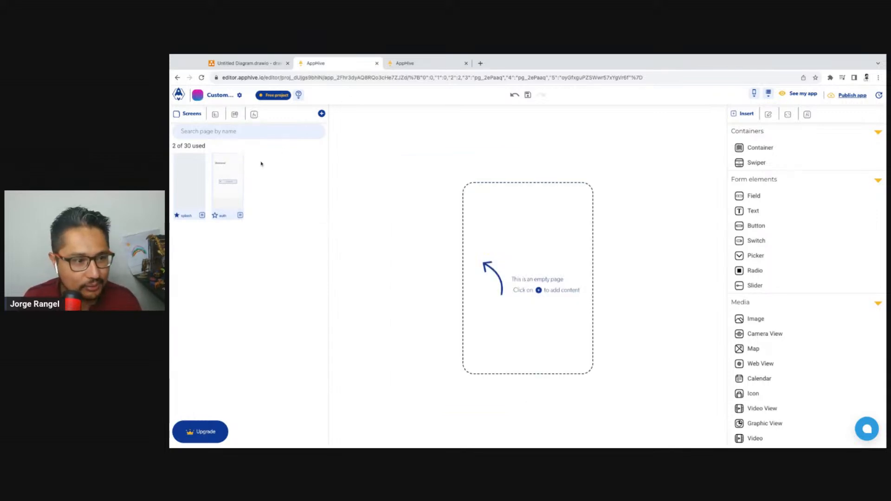
Add a new screen based on the themeapp Upgrade template
left_click(241, 176)
left_click(322, 115)
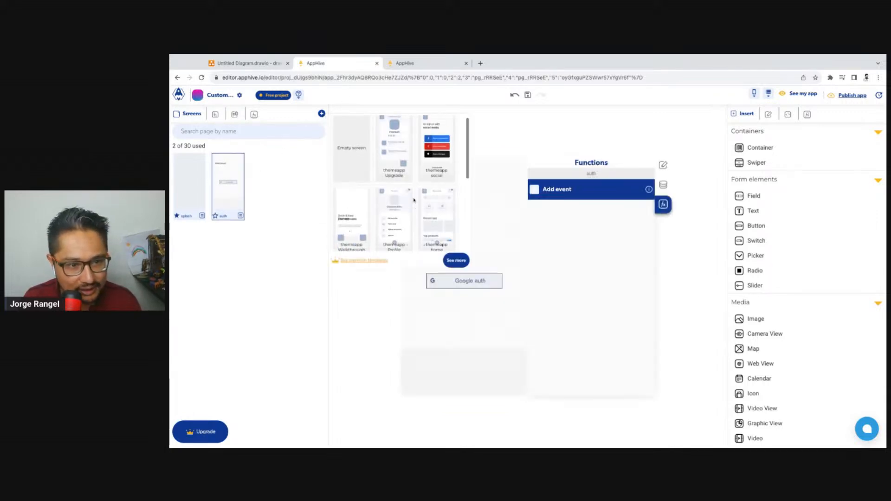
left_click(404, 160)
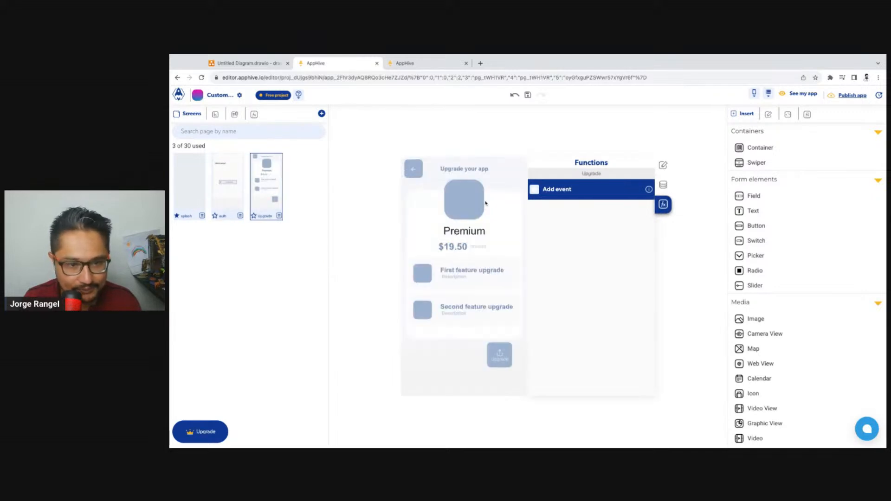
Delete the template's square image, the Premium title and the price texts from the Upgrade screen's white container
left_click(468, 165)
left_click(465, 191)
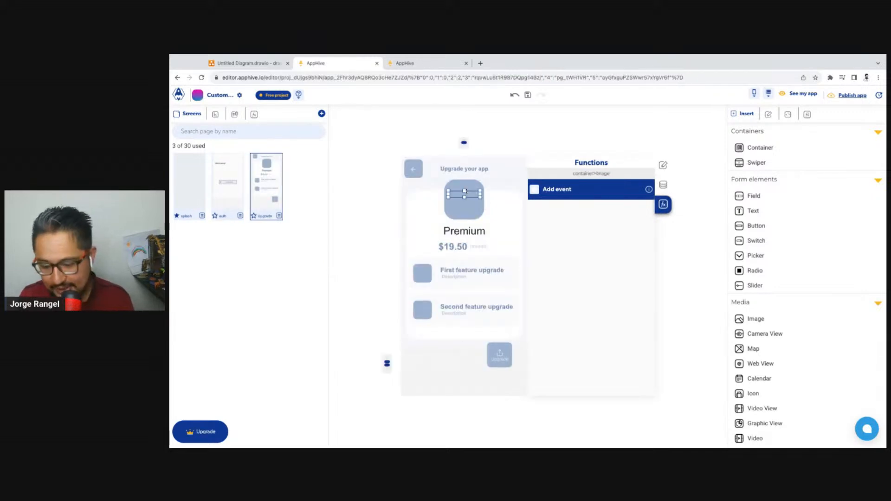
key("Delete")
left_click(463, 197)
key("Delete")
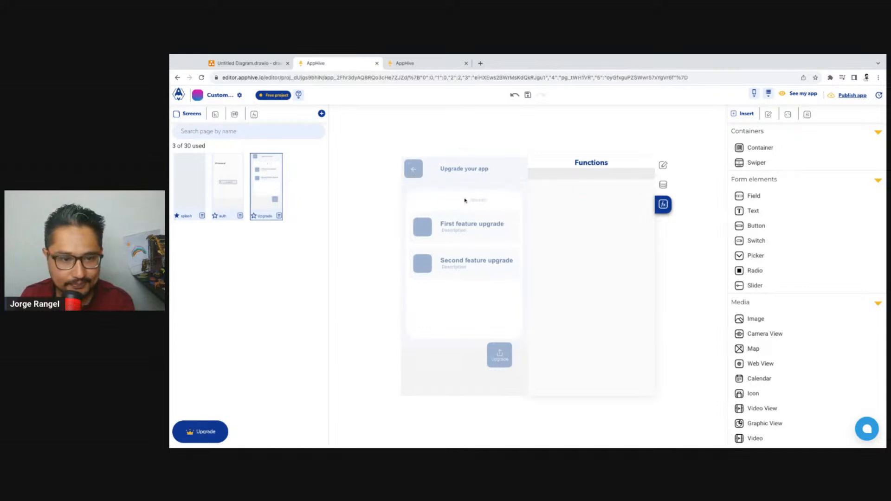
left_click(479, 200)
key("Delete")
left_click(457, 203)
key("Delete")
Delete both feature upgrade rows from the white container
left_click(455, 221)
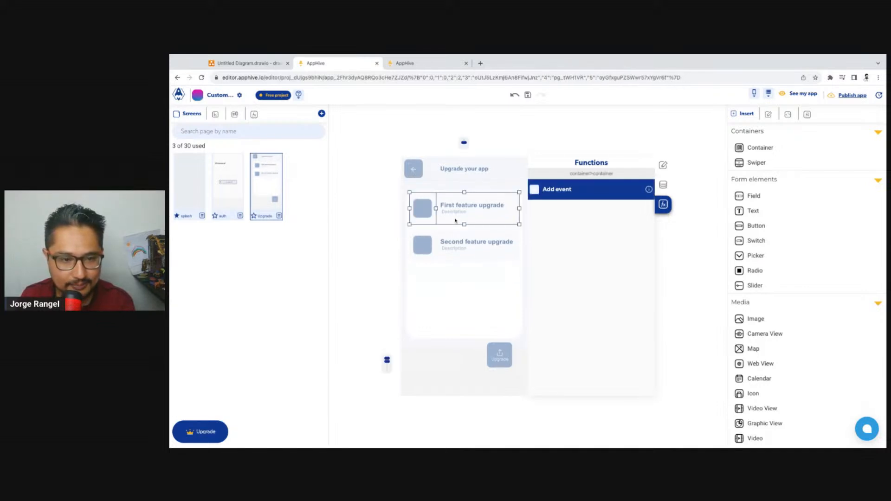
key("Delete")
left_click(457, 214)
key("Delete")
left_click(459, 217)
key("Delete")
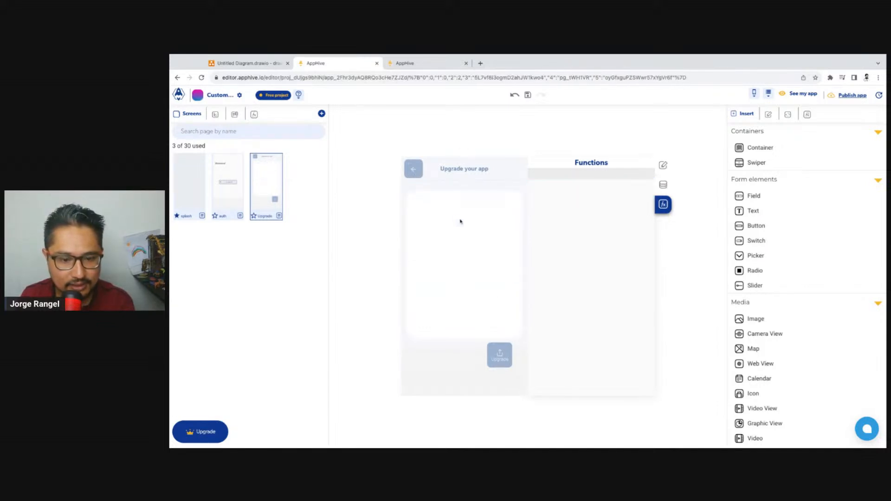
Delete the Upgrade button and adjust the empty area beneath the white content container
left_click(503, 351)
key("Delete")
left_click(502, 353)
key("Delete")
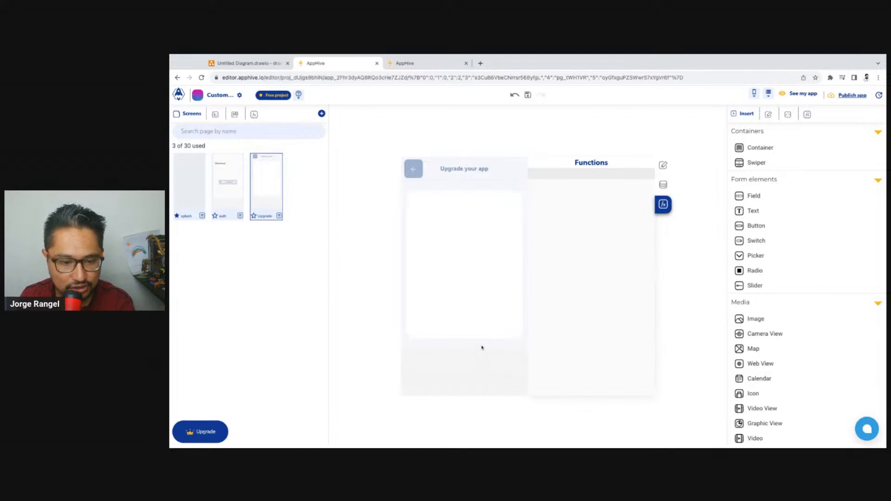
left_click(466, 349)
left_click(465, 358)
left_click_drag(464, 348, 464, 350)
left_click(478, 313)
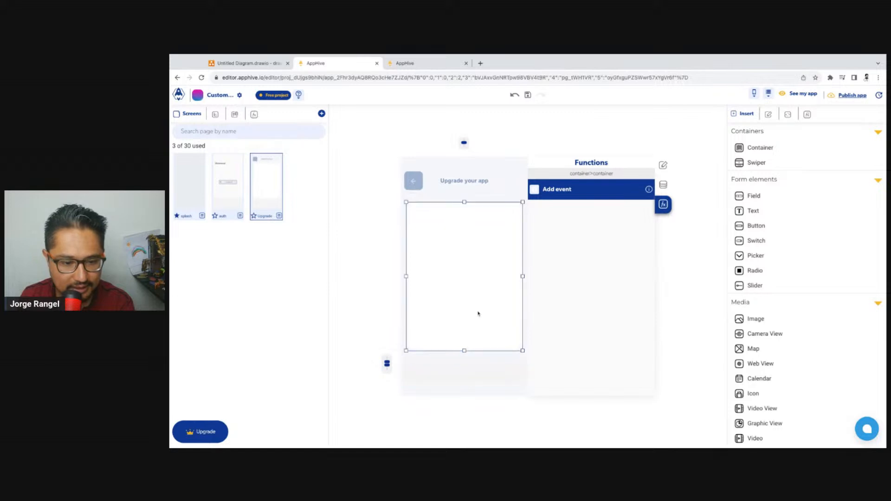
Replace the "Upgrade your app" header text with HOME
left_click(462, 181)
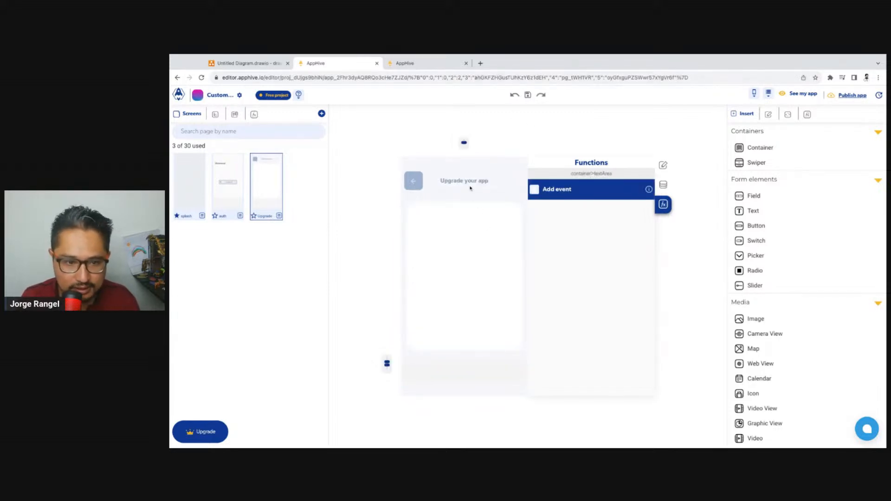
left_click(471, 184)
double_click(470, 183)
key("BackSpace")
type("H")
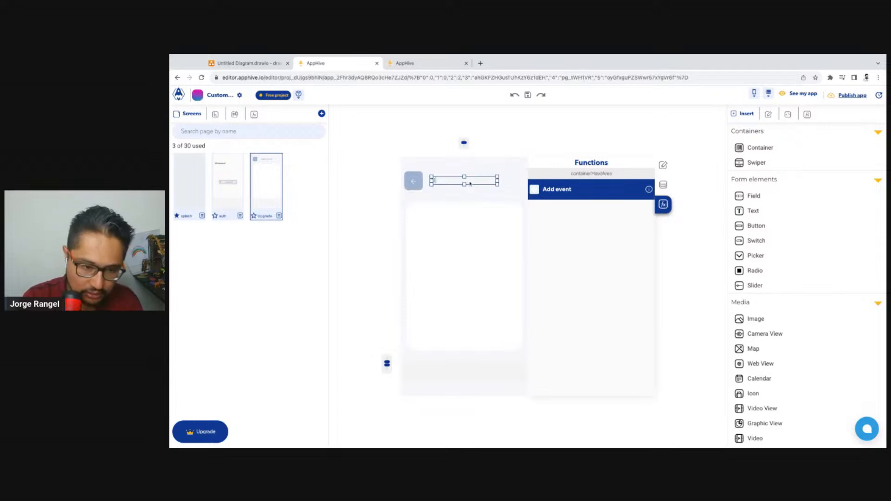
type("ome")
left_click(434, 139)
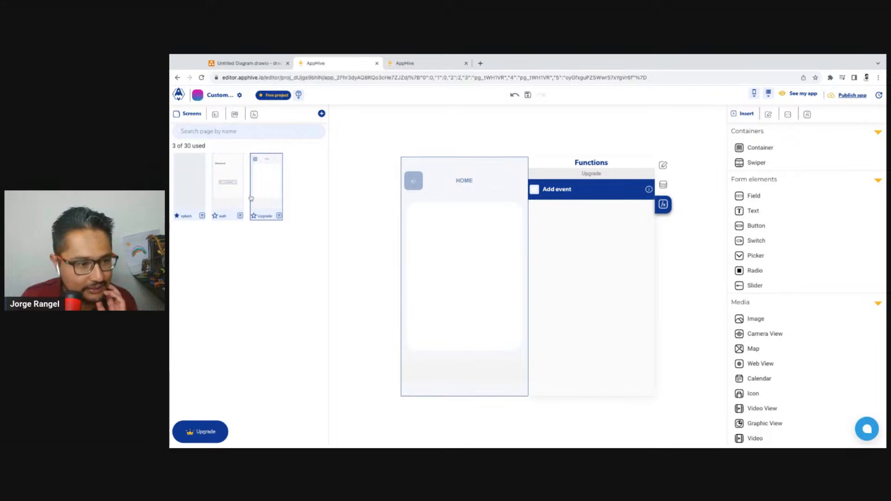
Rename the Upgrade screen to home and check the splash screen's logged-in page transition
double_click(265, 216)
type("home")
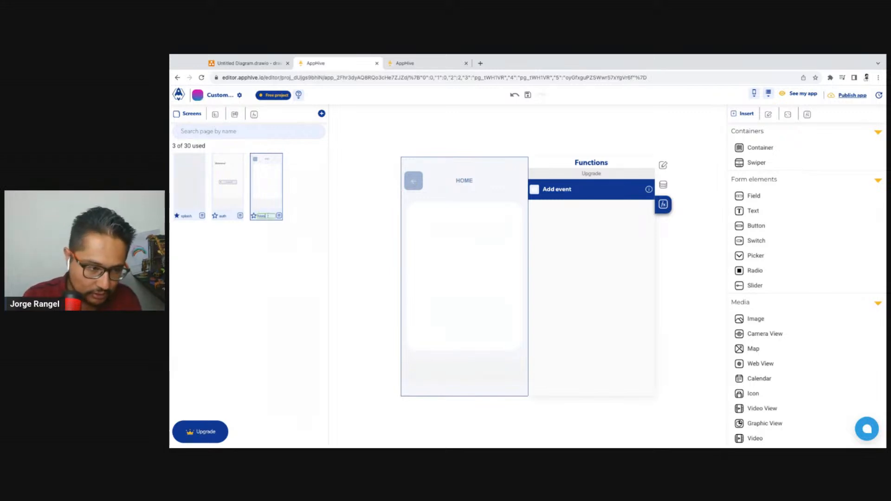
key("Return")
left_click(189, 186)
scroll(599, 288, "down", 2)
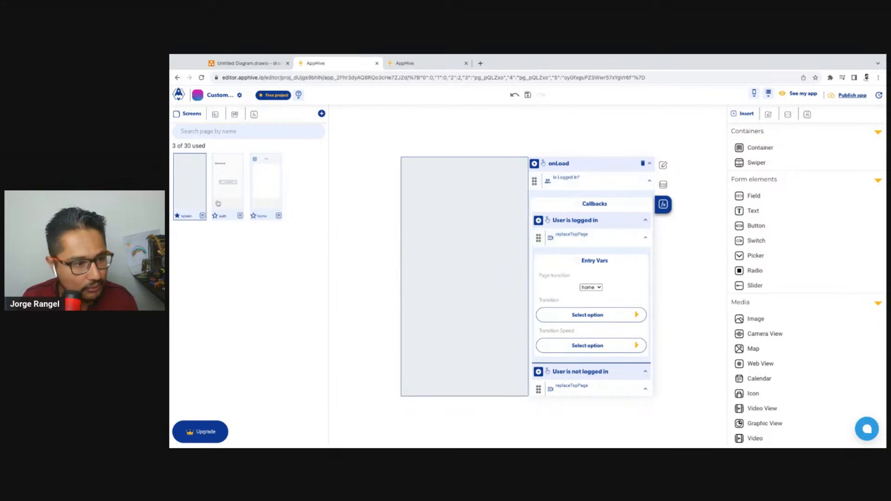
Add a replaceTopPage function to the Google auth button's Successful login with google callback, with splash as its target page
left_click(231, 200)
left_click(483, 279)
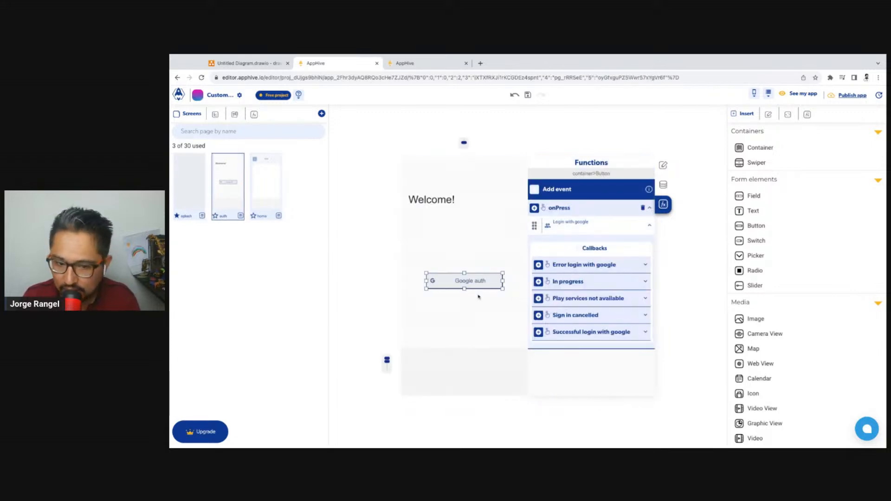
left_click(538, 332)
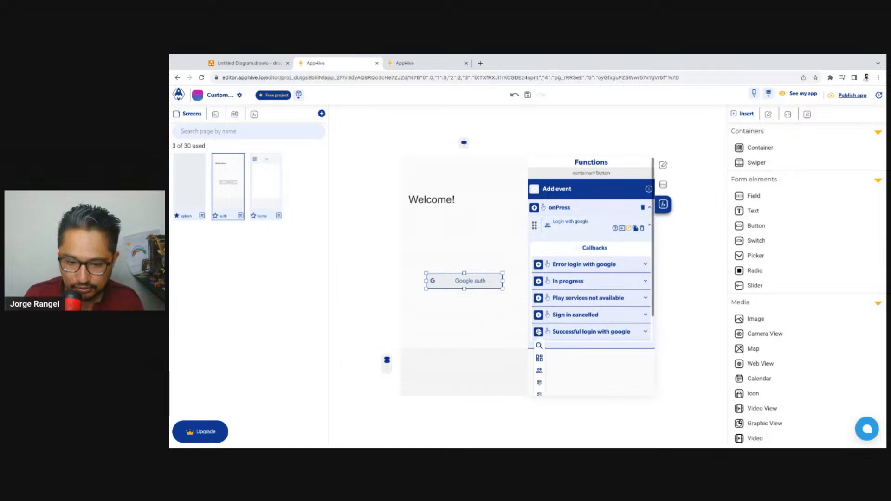
left_click(539, 317)
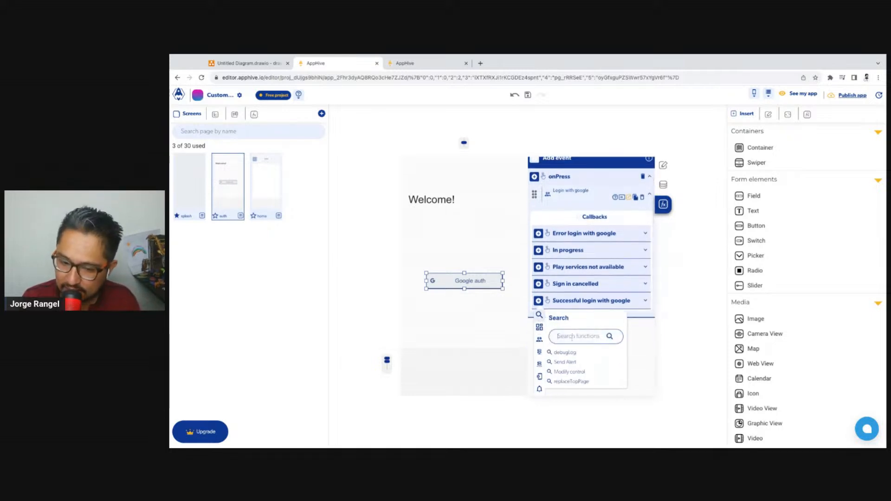
type("repl")
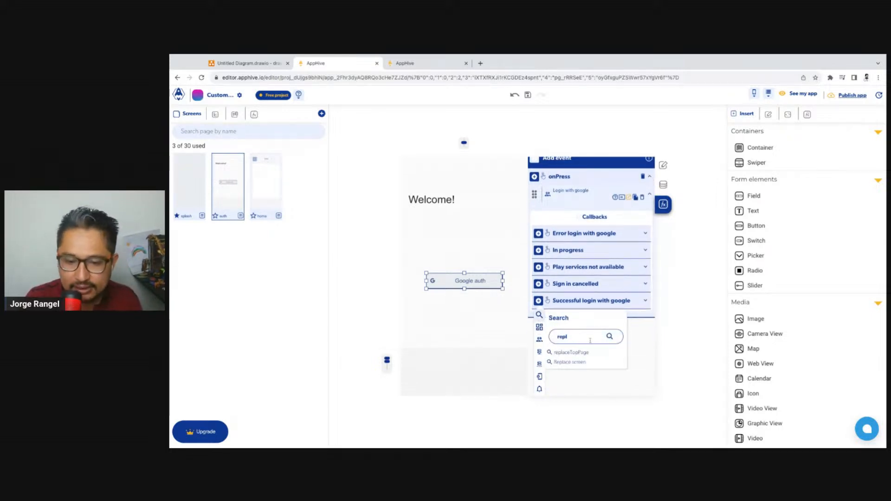
left_click(595, 353)
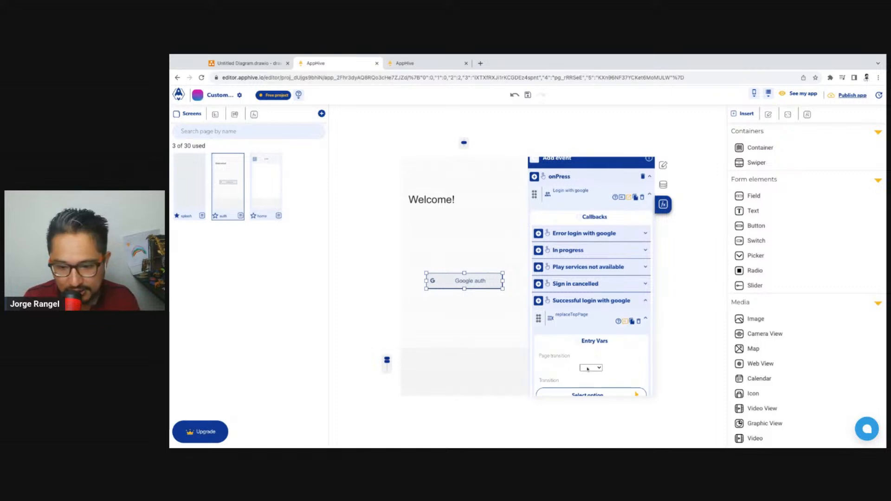
left_click(588, 369)
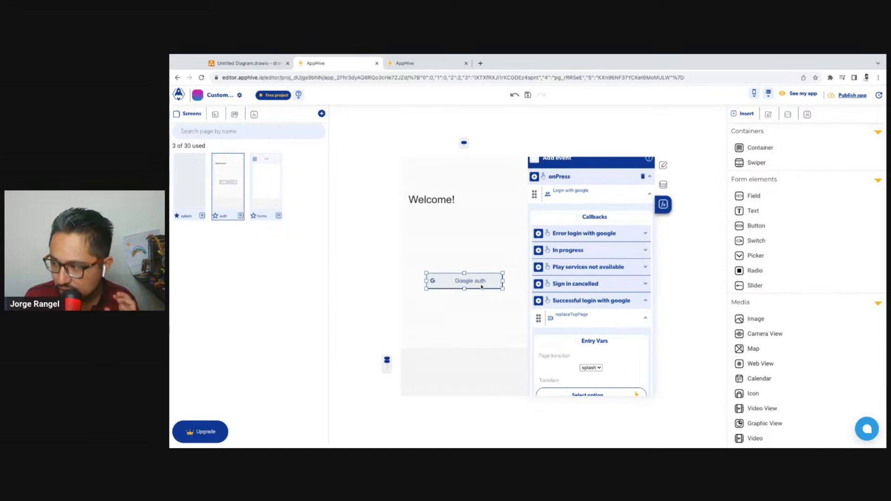
Go over the splash, home and auth screens and test the Google auth login in the web app preview
left_click(189, 194)
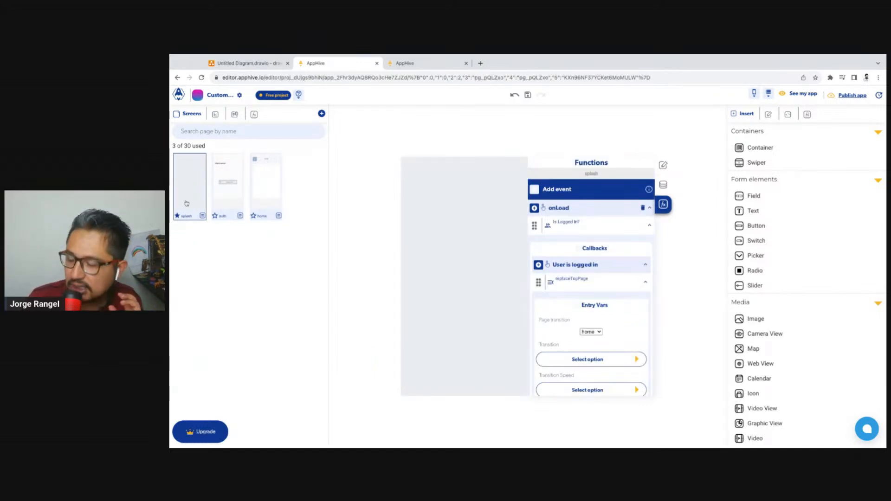
left_click(258, 196)
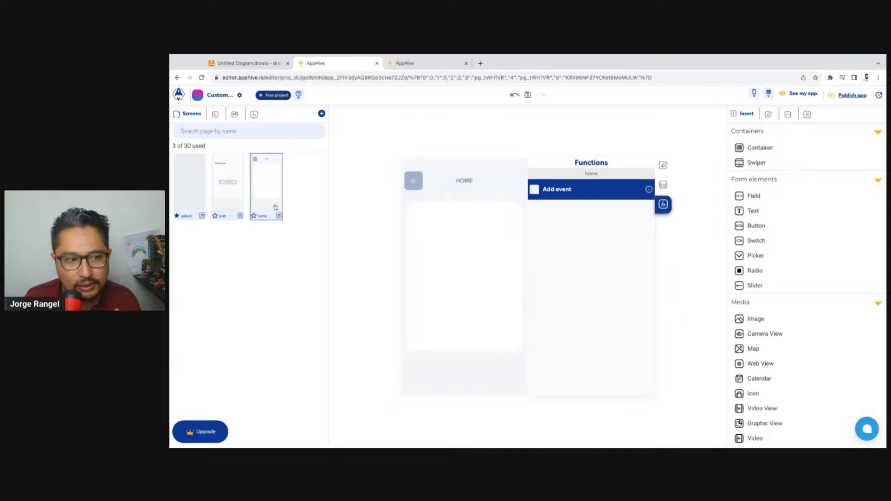
left_click(227, 195)
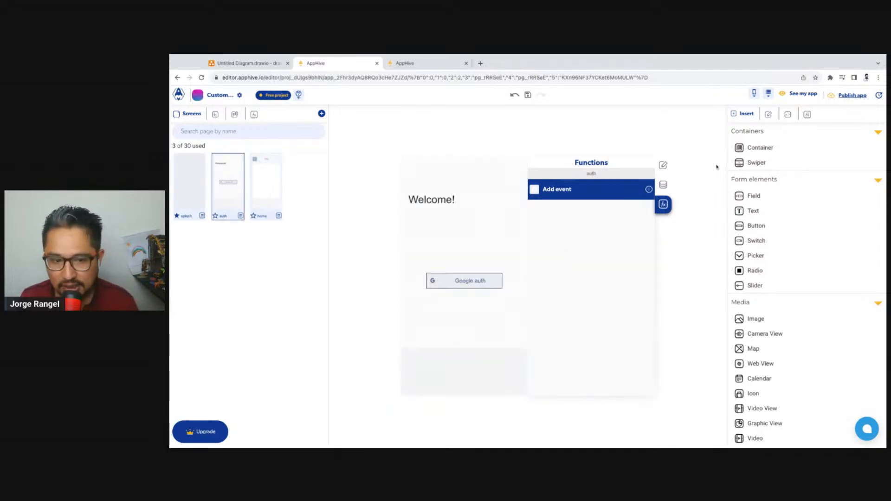
left_click(438, 67)
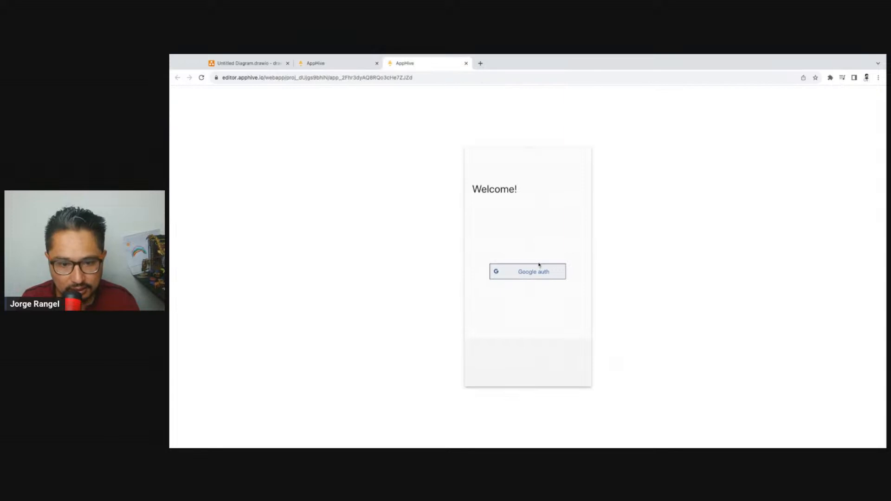
left_click(534, 268)
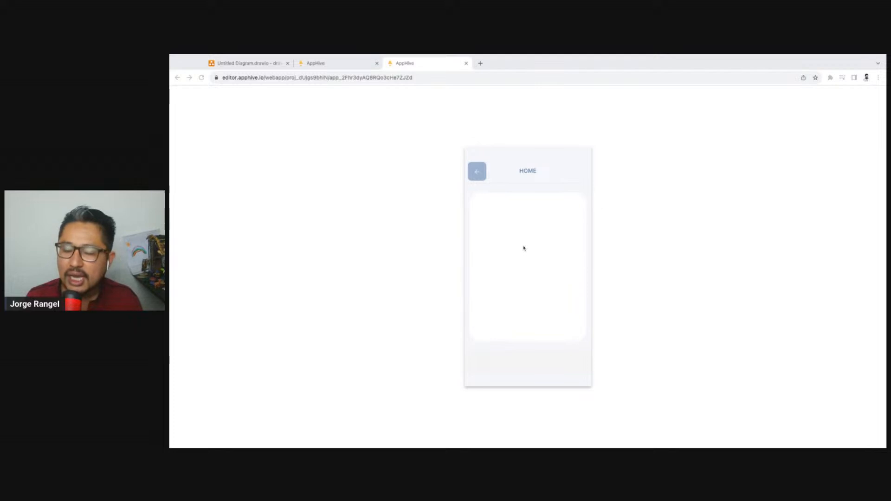
Recheck the previewed app, return to the editor and open the home screen for editing
left_click(344, 68)
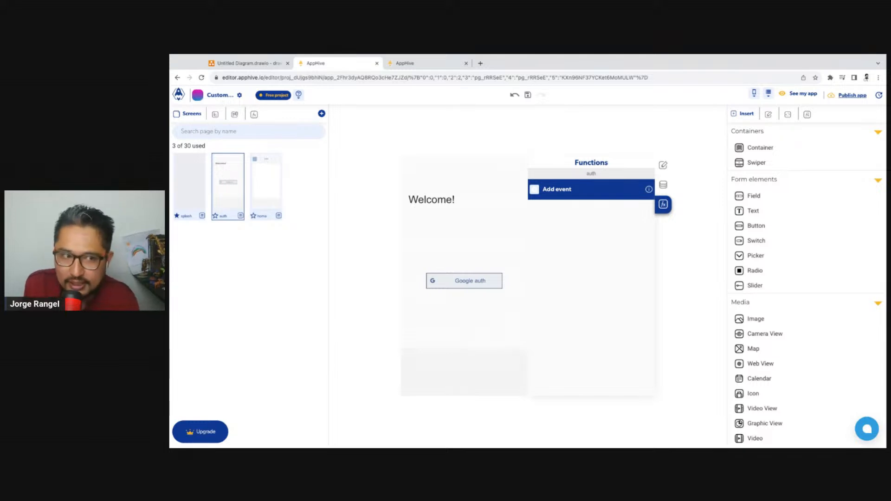
left_click(424, 64)
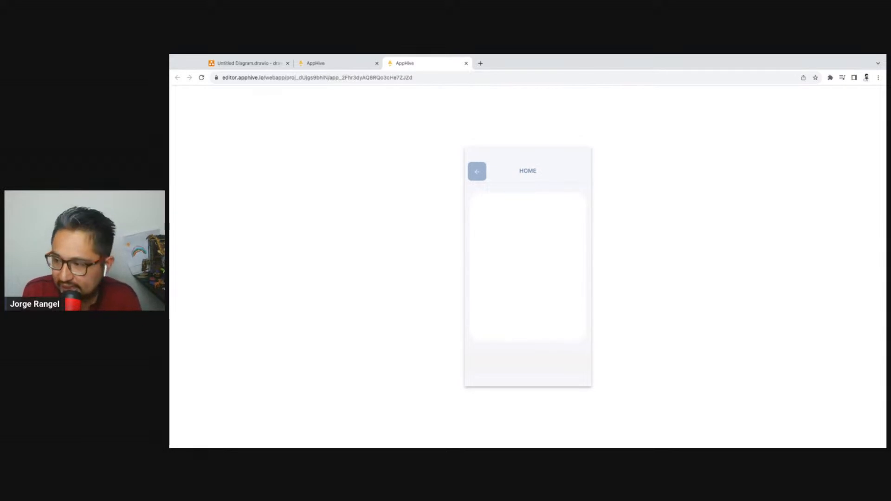
left_click(367, 65)
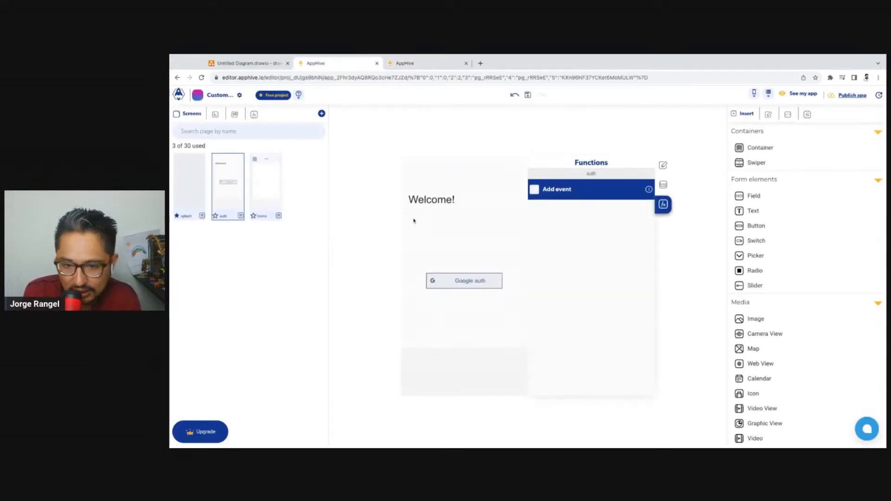
left_click(265, 179)
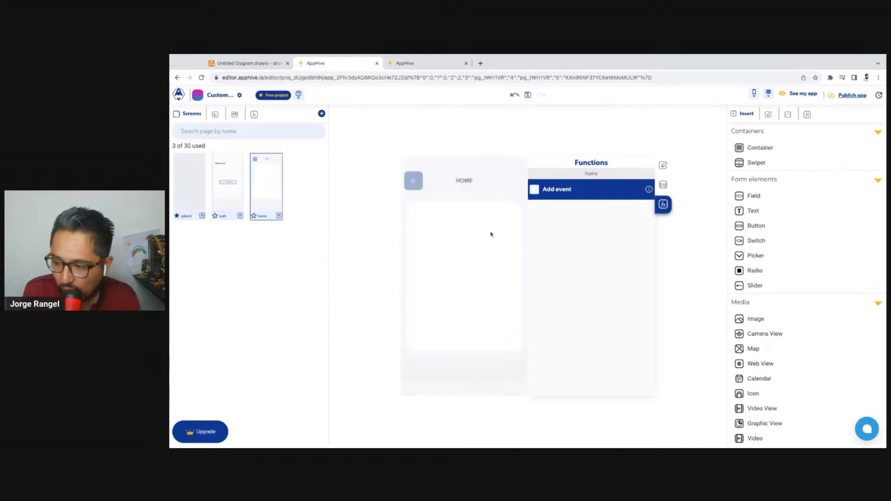
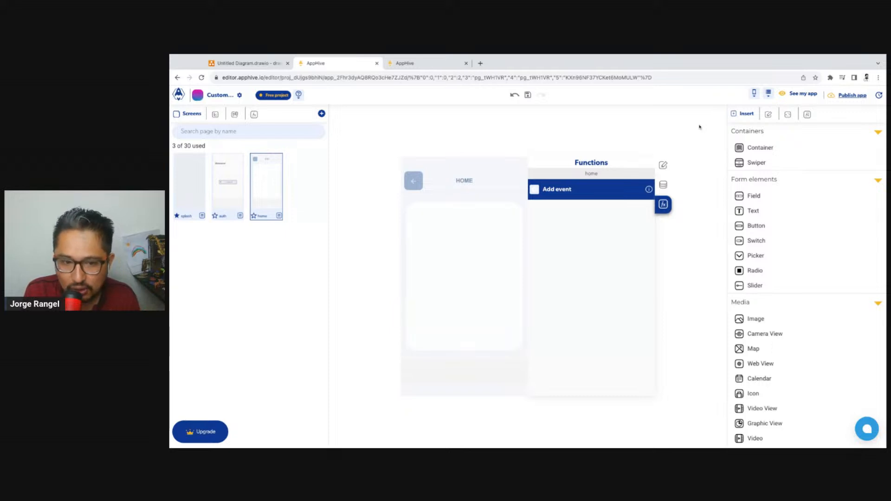
Create a CarsAvailable collection in the cloud database editor and open it
left_click(769, 95)
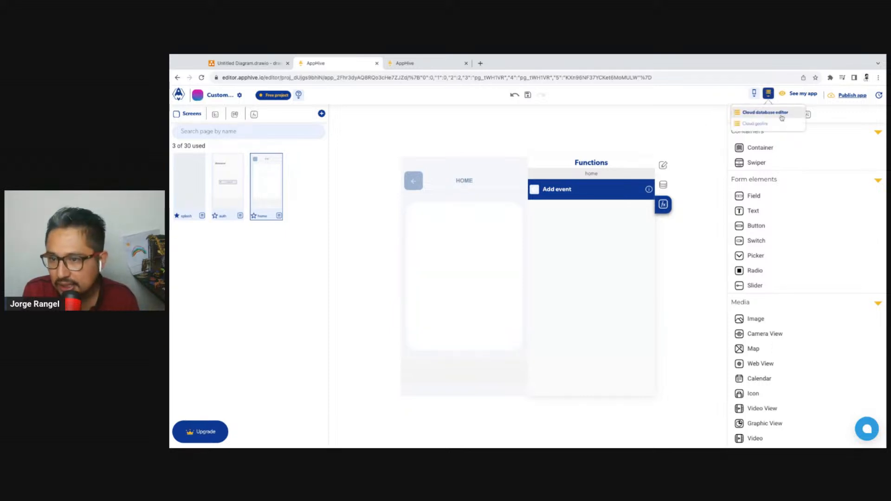
left_click(788, 112)
left_click(199, 155)
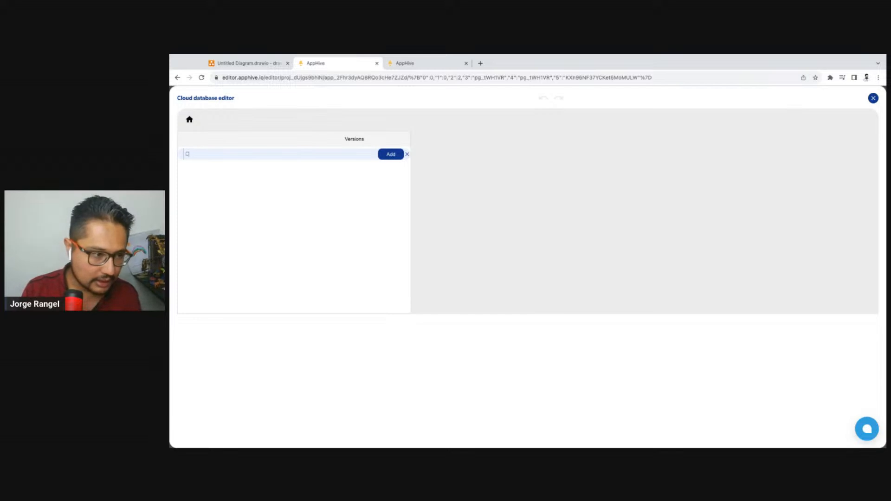
type("CarsAva")
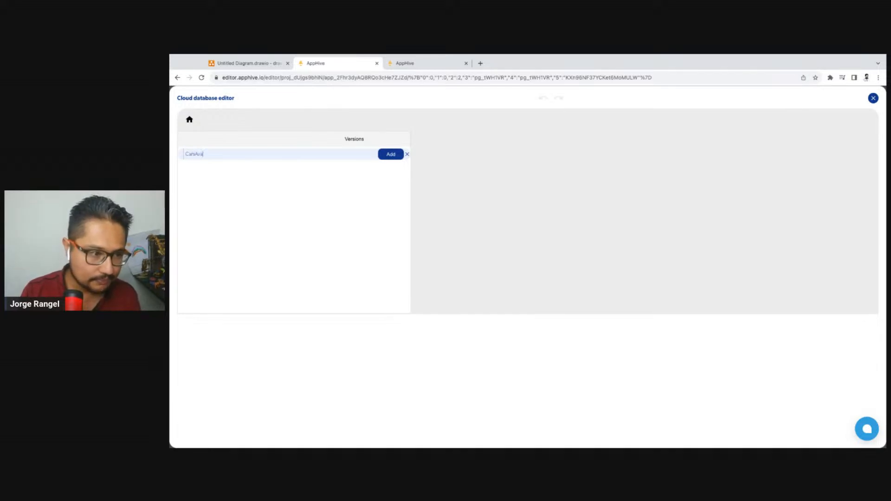
type("ilable")
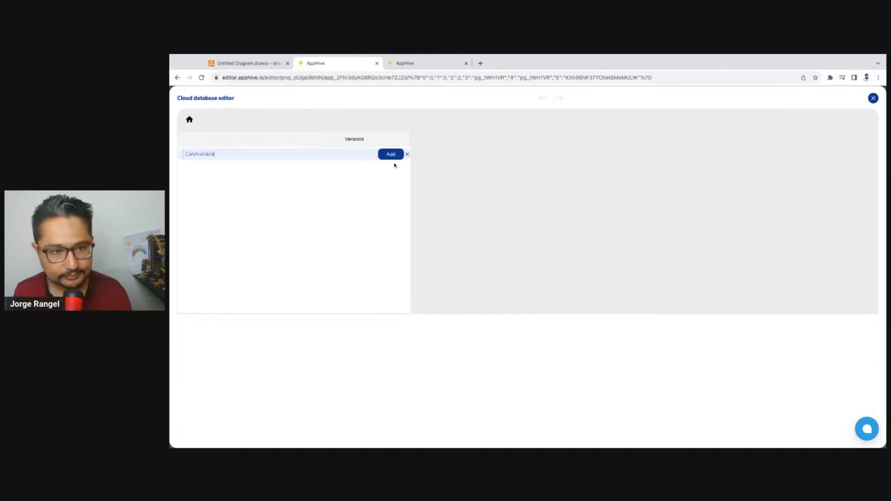
left_click(391, 155)
left_click(243, 170)
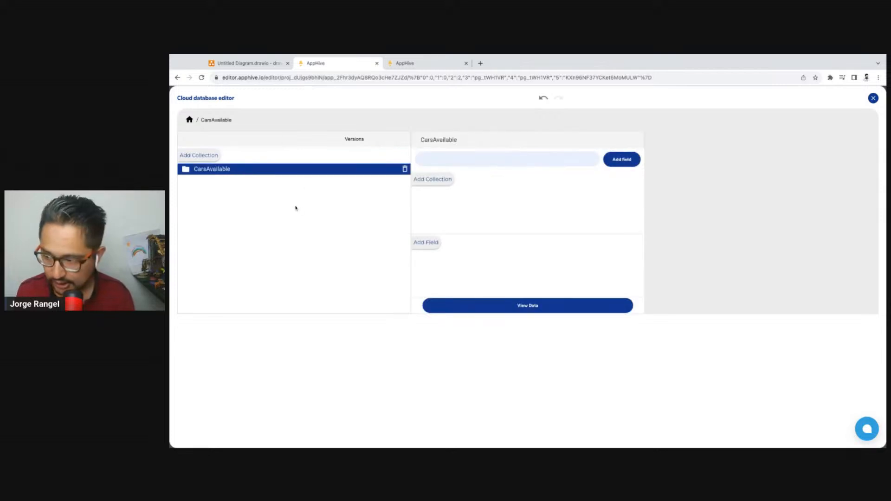
Consult the car attributes in the draw.io diagram, return to AppHive and add a model field to the CarsAvailable collection
left_click(430, 242)
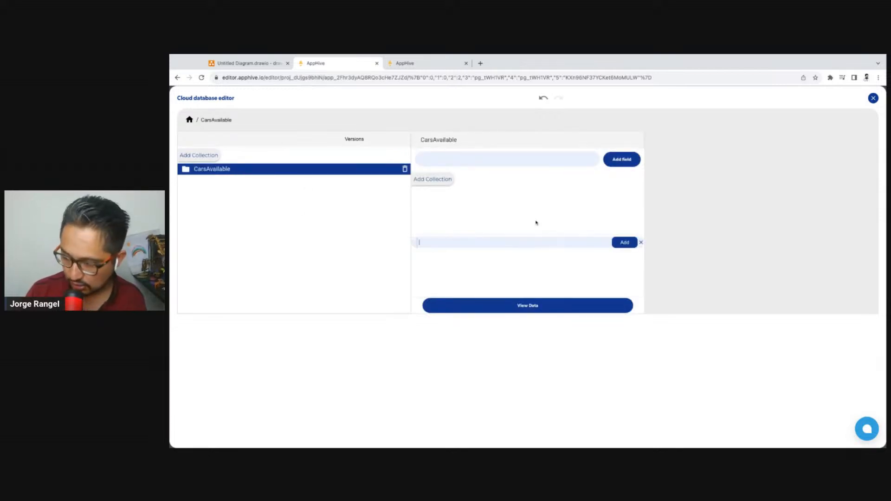
left_click(246, 63)
left_click(516, 210)
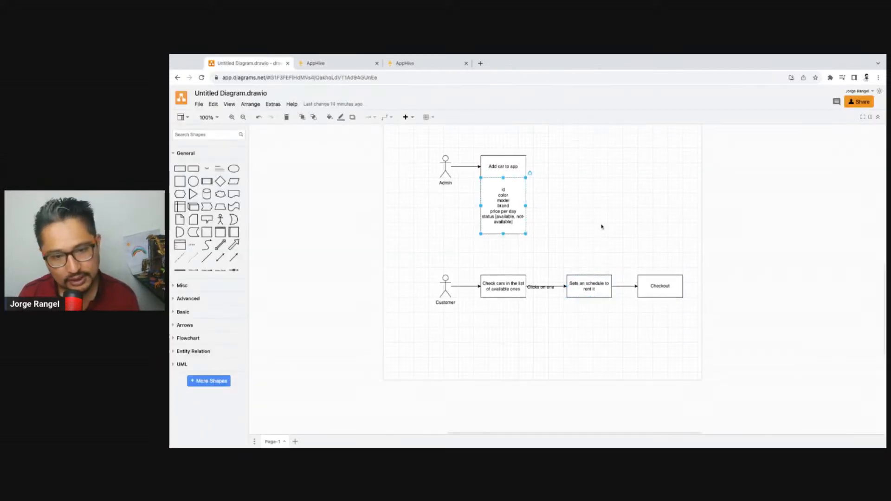
left_click(320, 63)
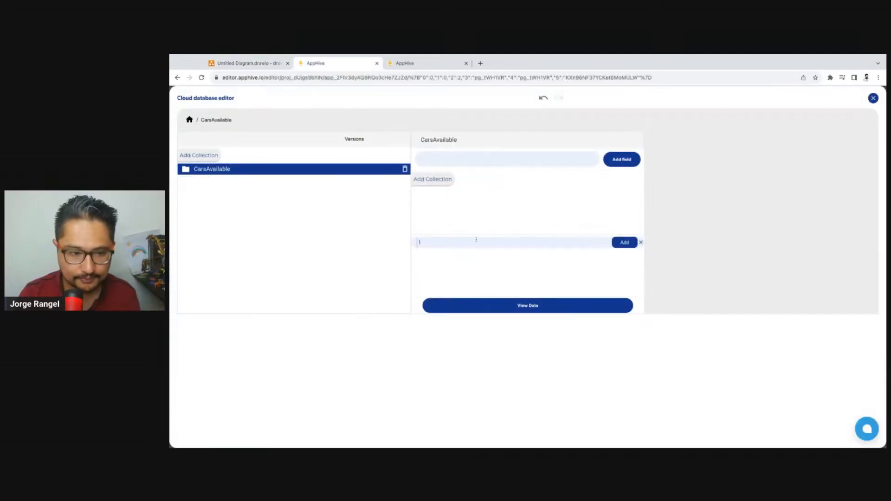
left_click(476, 240)
type("model")
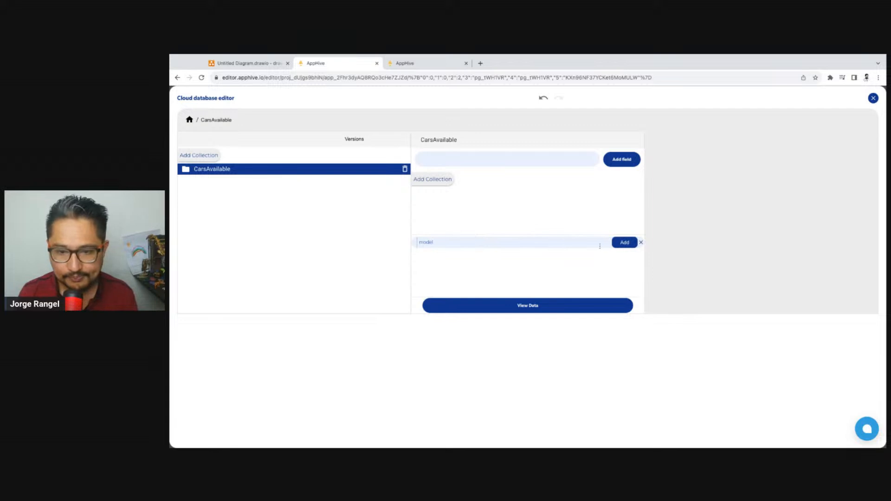
left_click(625, 242)
Switch to the draw.io diagram and insert a name line between color and model in the admin's car attributes box
left_click(248, 63)
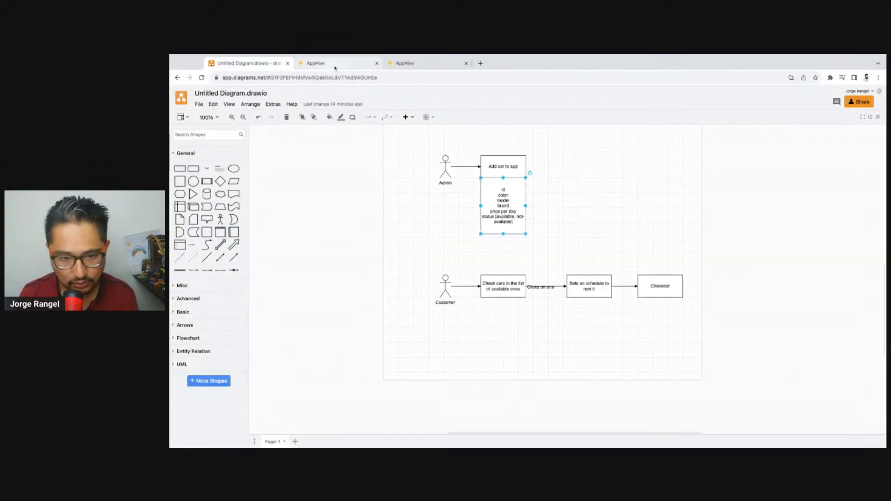
double_click(511, 197)
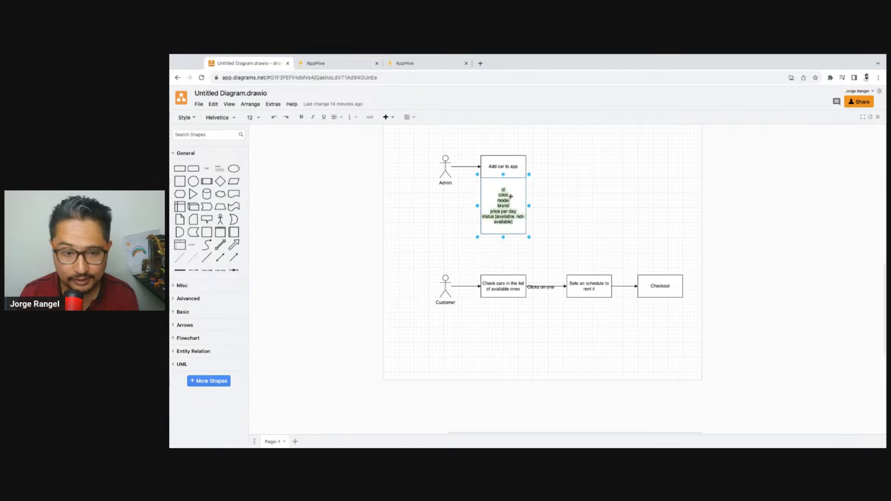
key("Right")
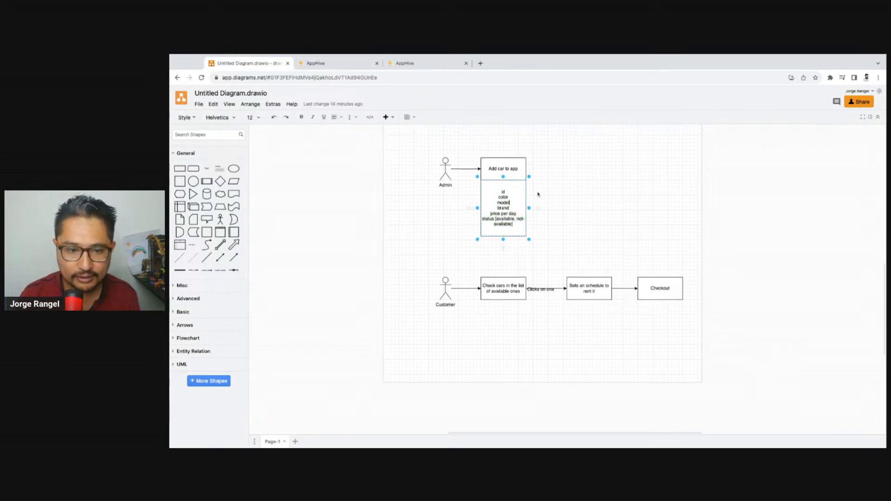
key("Up")
key("Return")
type("name")
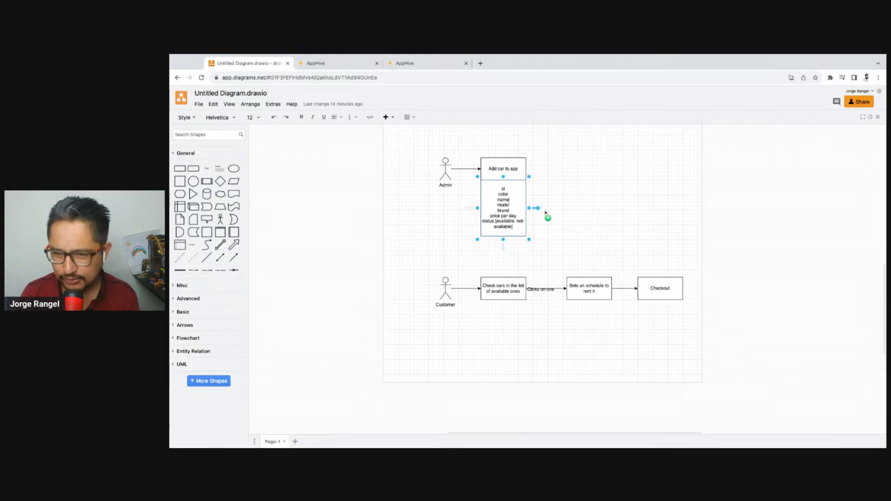
left_click(546, 213)
Back in AppHive, add name and color fields to the CarsAvailable collection, checking the diagram's attributes in between
left_click(324, 63)
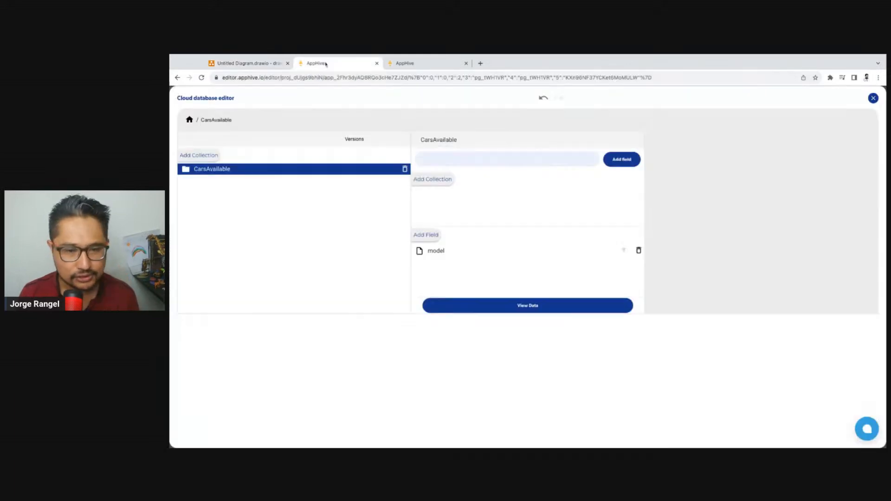
left_click(437, 235)
type("name")
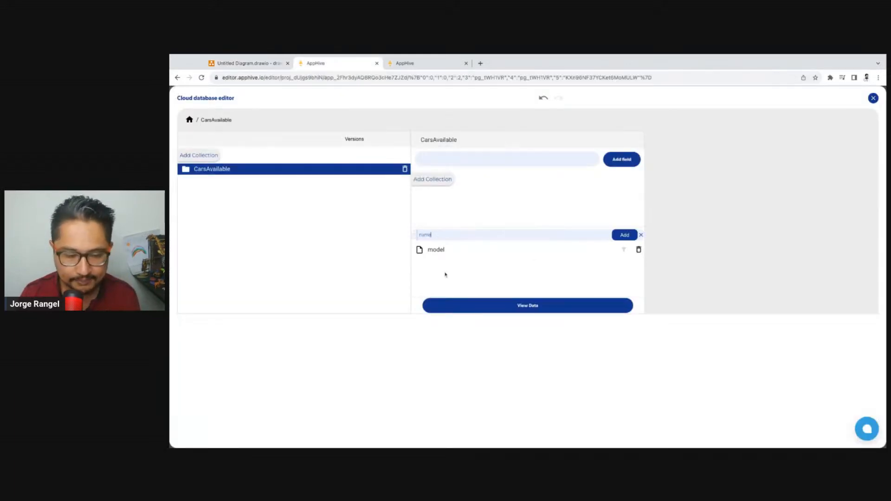
left_click(623, 235)
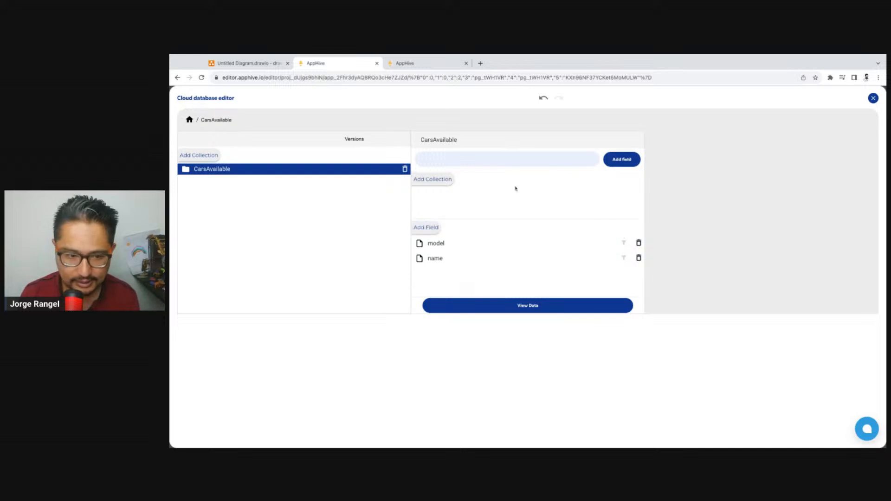
left_click(242, 64)
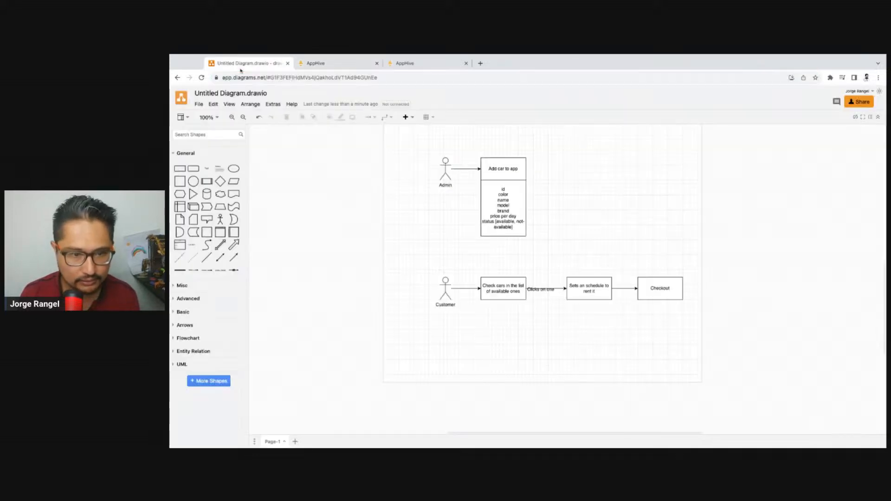
left_click(332, 63)
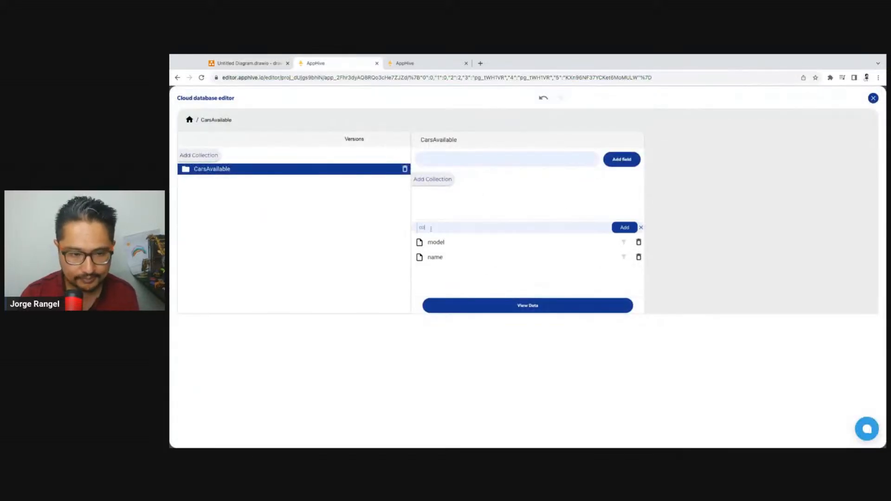
type("lor")
left_click(622, 228)
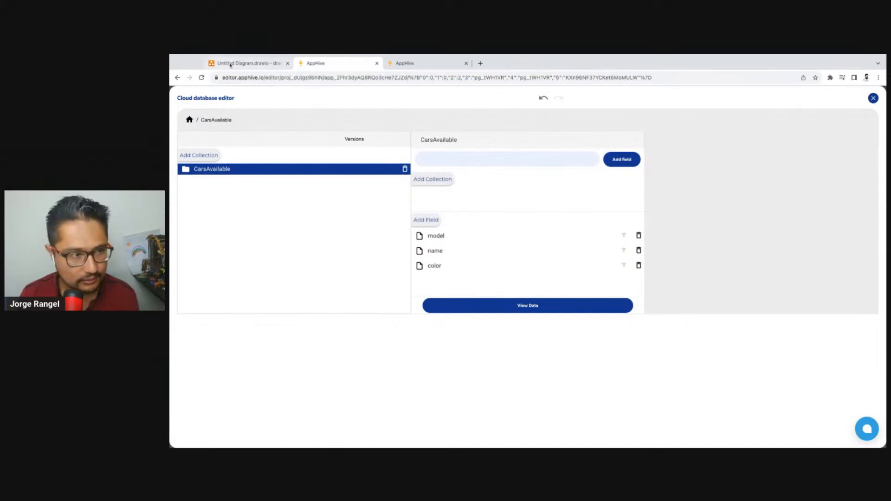
Check the diagram's remaining car attributes, return to AppHive and add a pricePerDay field to the CarsAvailable collection
left_click(246, 63)
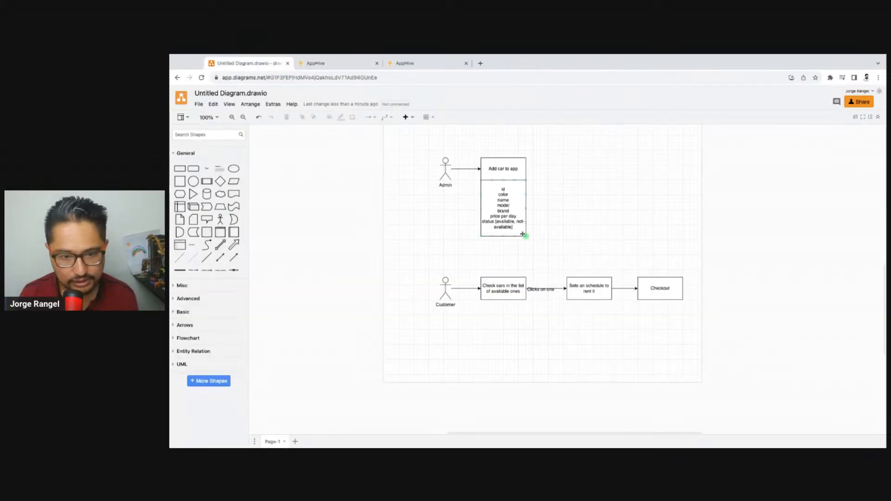
left_click(338, 70)
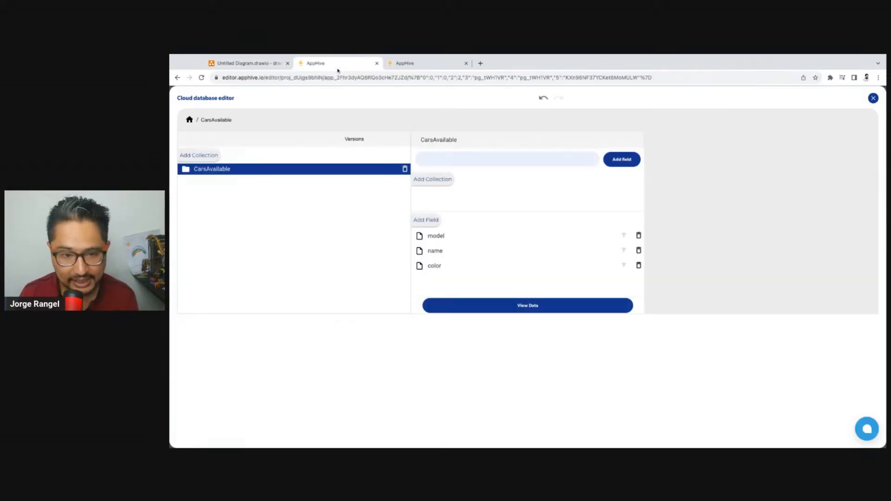
left_click(437, 225)
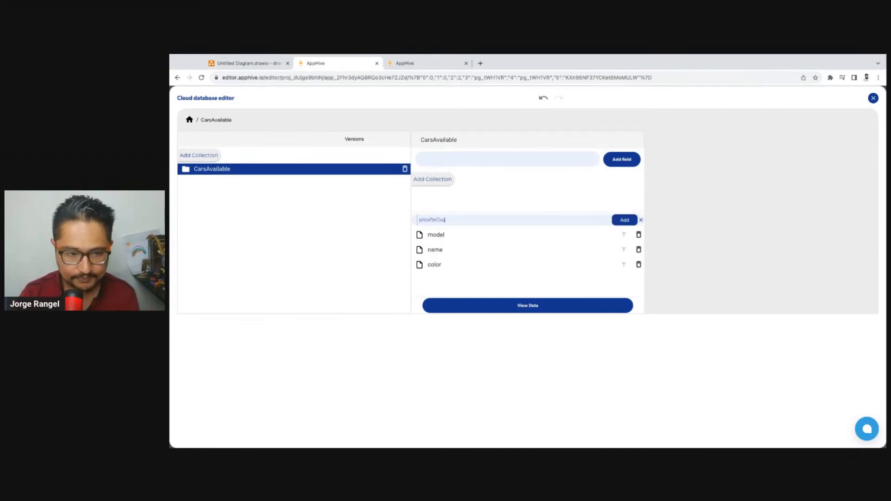
left_click(625, 219)
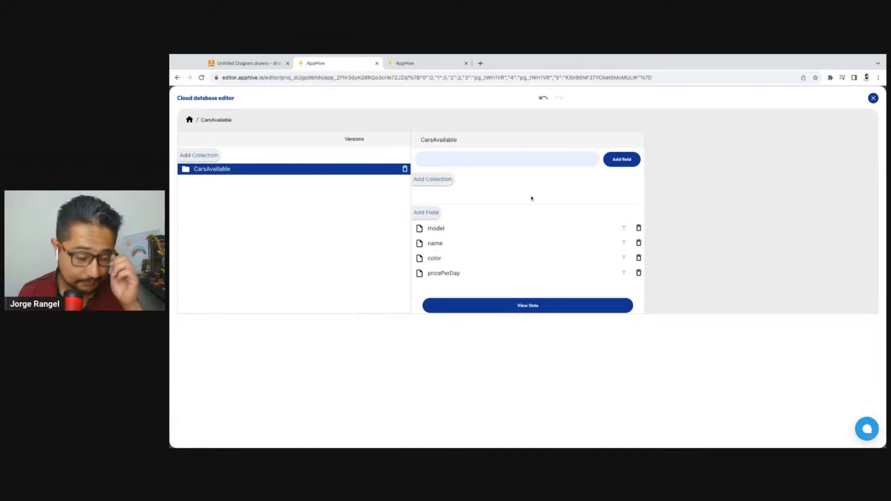
Show the CarsAvailable collection's data, start a new record with an autogenerated id and look over its fields
left_click(548, 310)
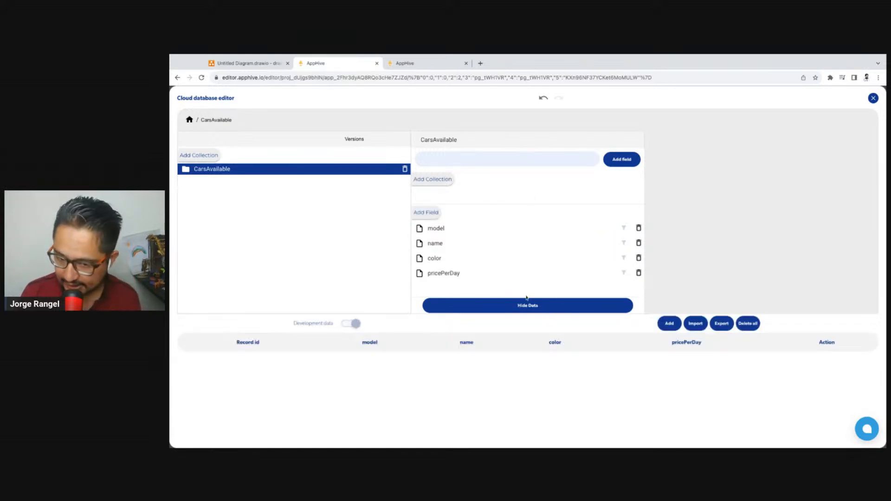
scroll(510, 311, "down", 1)
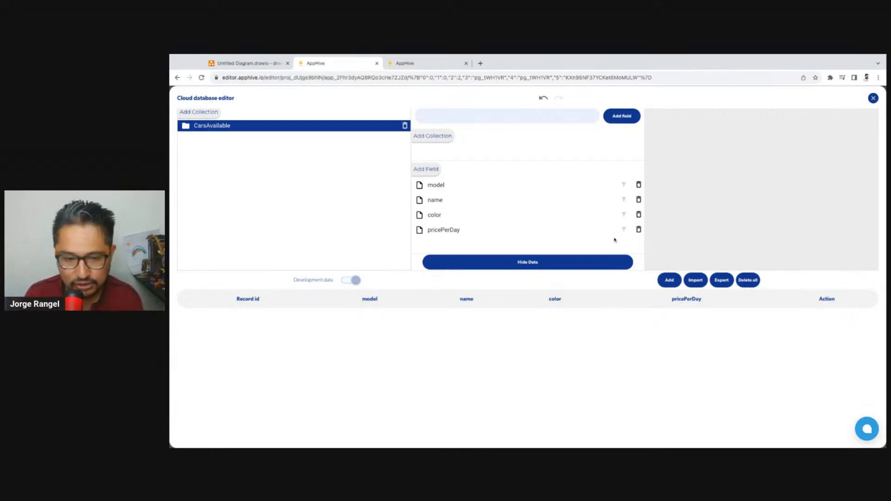
scroll(654, 167, "up", 1)
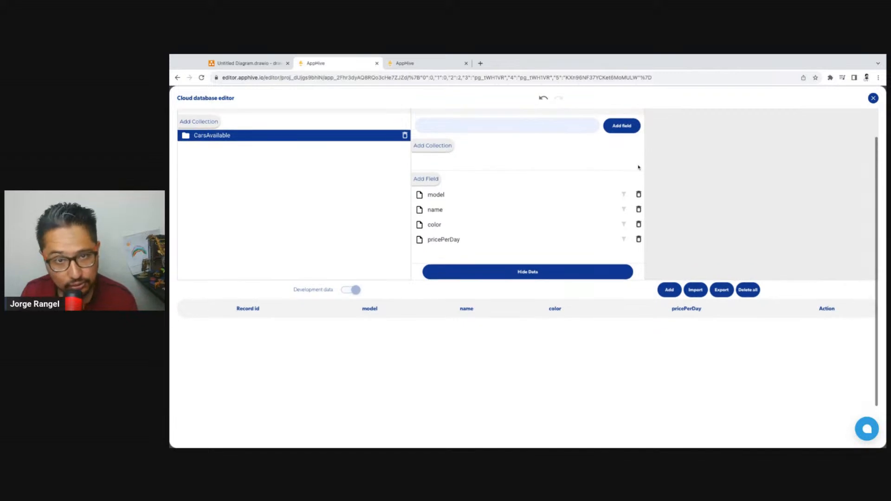
left_click(669, 290)
scroll(566, 314, "down", 1)
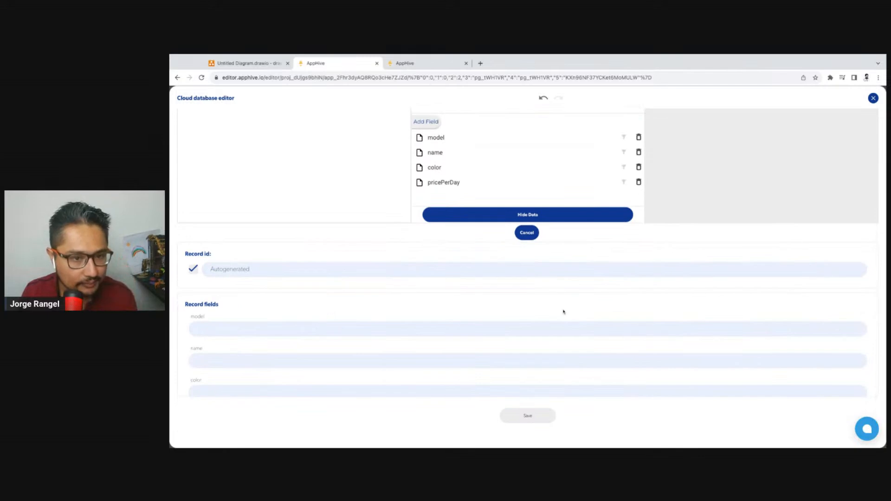
scroll(317, 327, "down", 1)
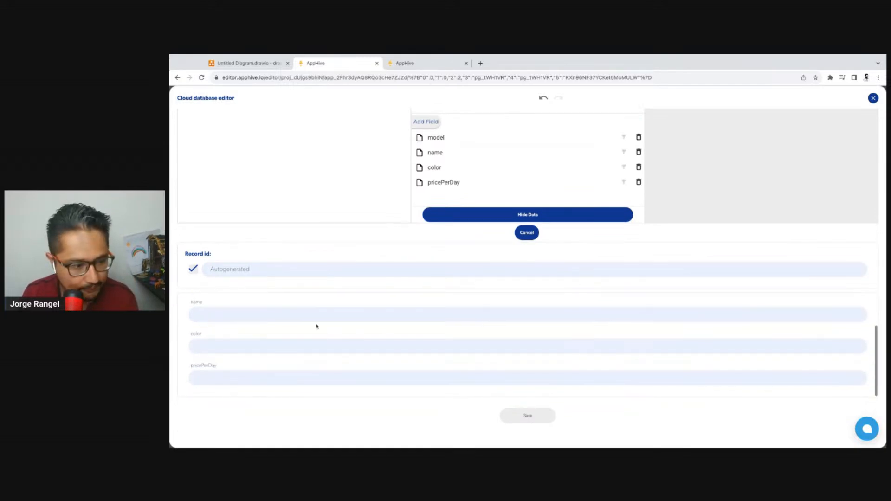
scroll(316, 328, "up", 1)
Search Google in a new browser tab for "cars catalogue online" and open the CATCAR.INFO result
left_click(479, 64)
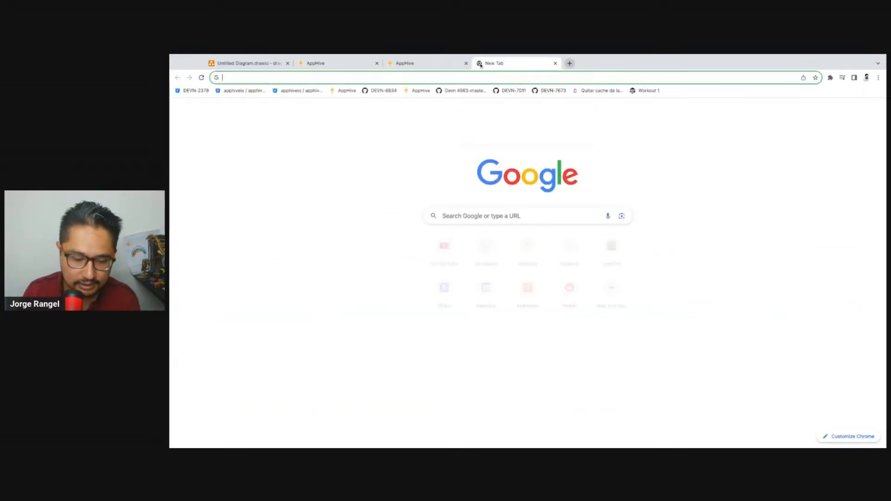
type("cars")
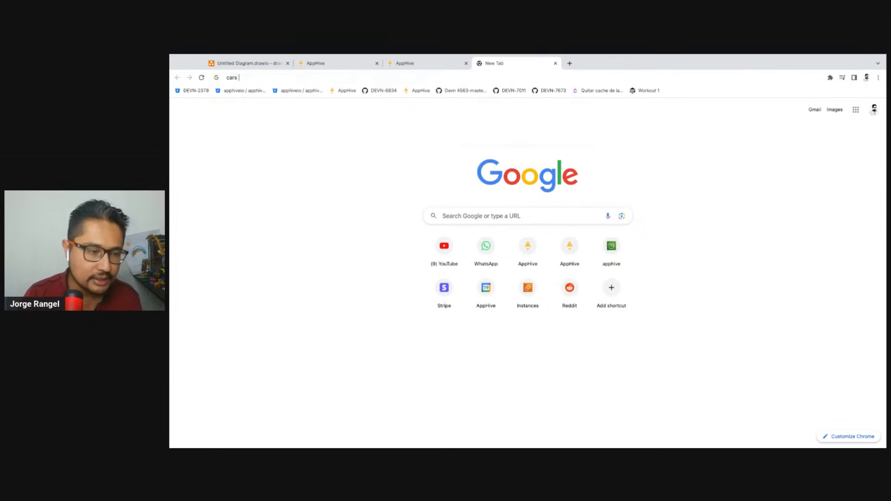
type(" cata")
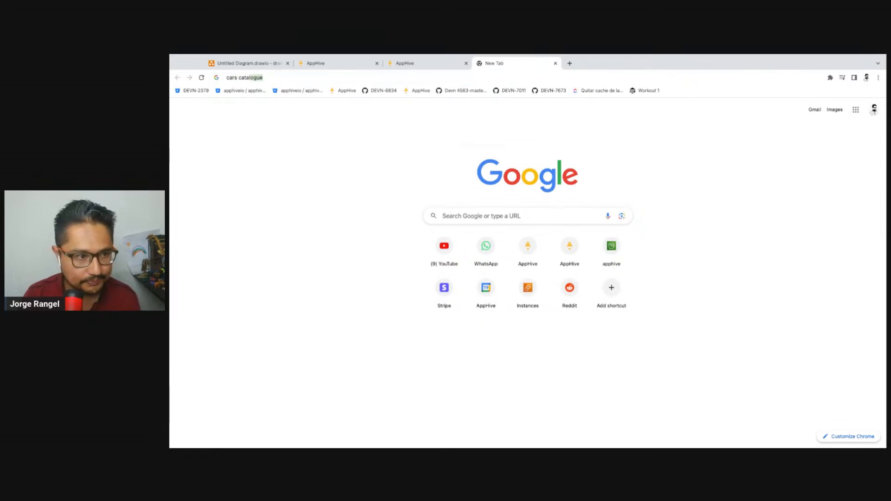
type("logue")
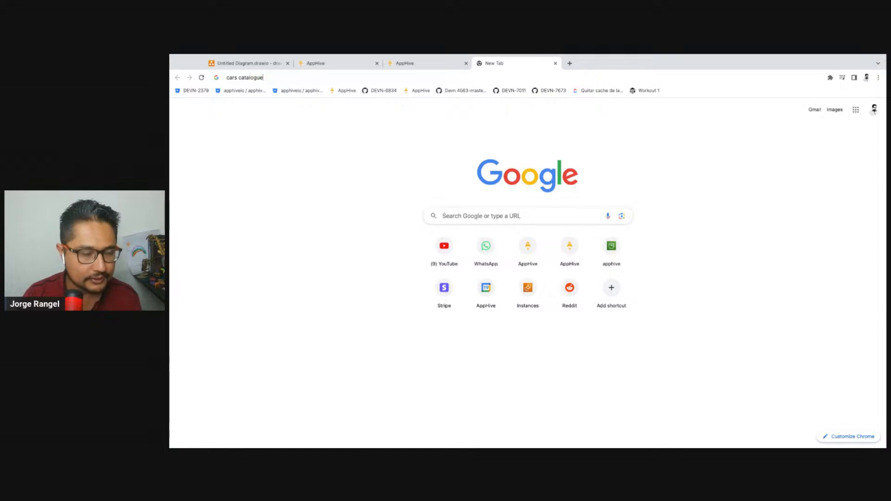
type(" on")
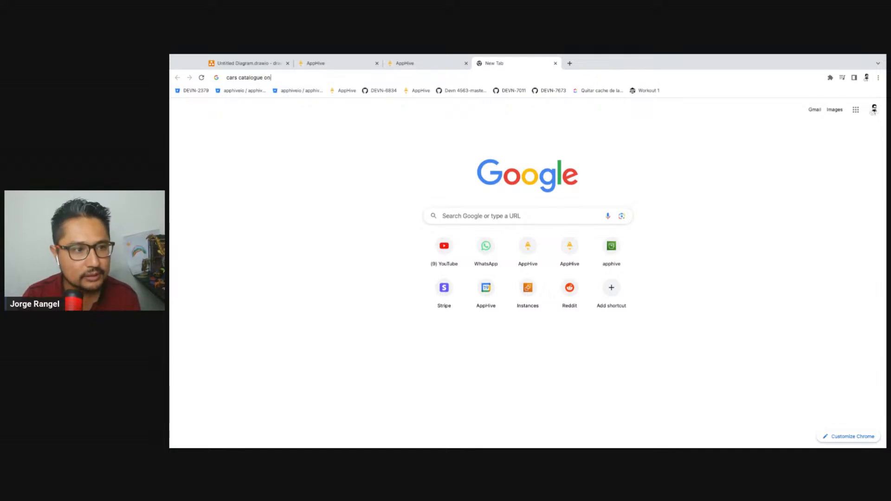
type("line")
key("Return")
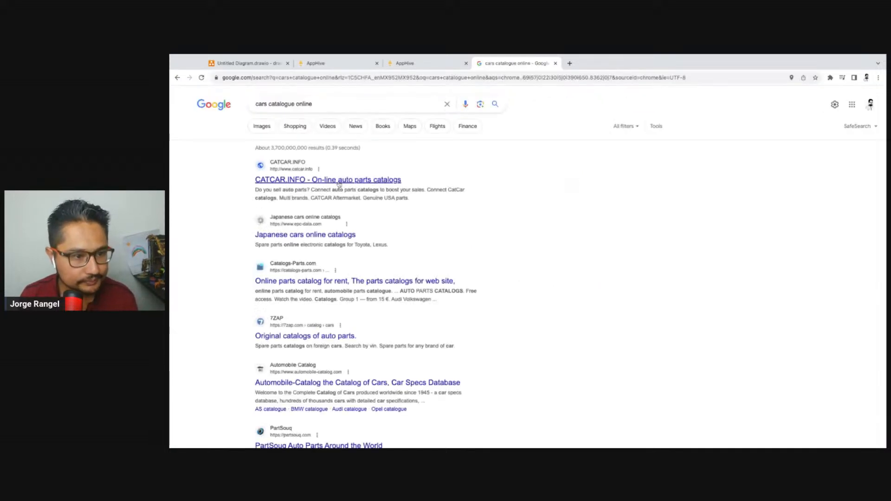
left_click(339, 185)
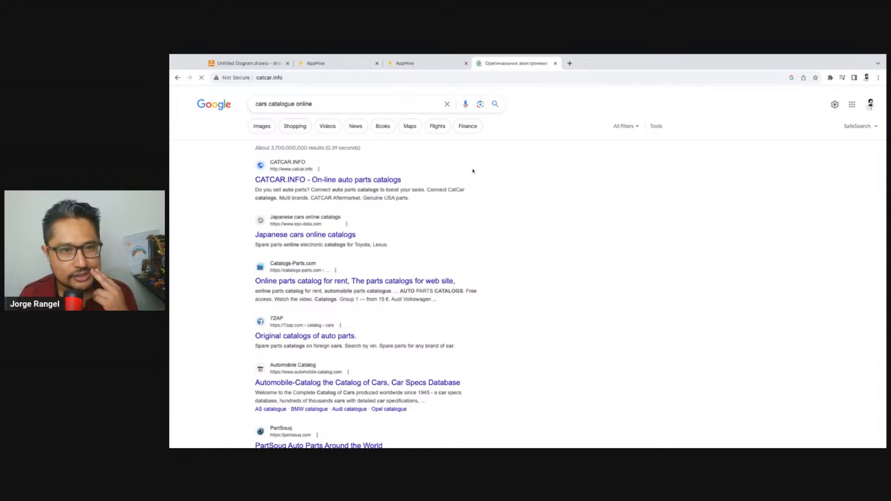
Look over the Volkswagen models on CATCAR.INFO and return to the Google results
scroll(476, 194, "down", 3)
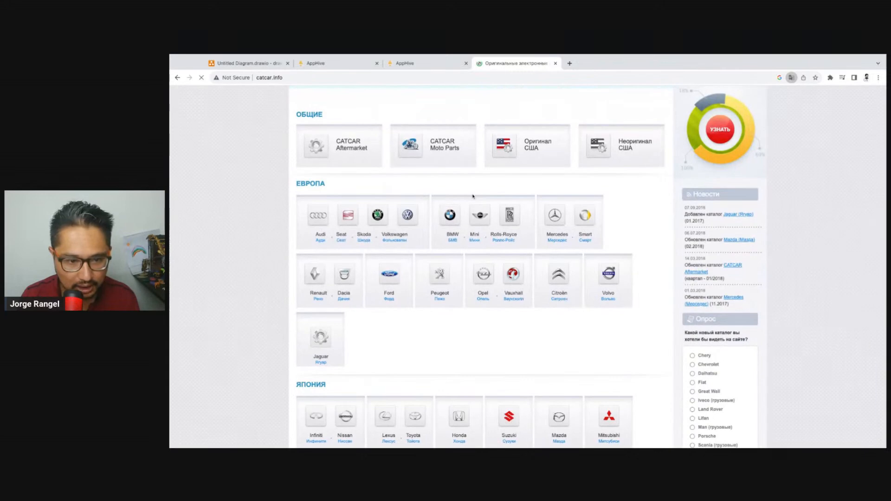
left_click(408, 216)
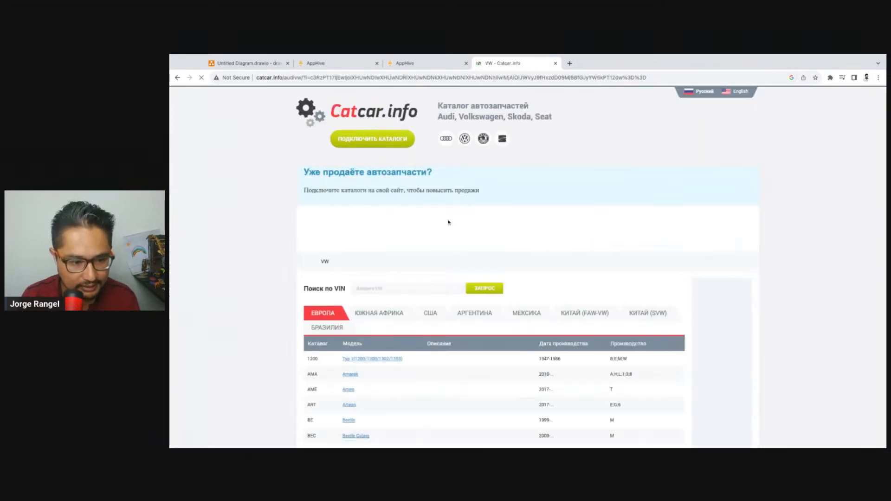
scroll(449, 222, "down", 3)
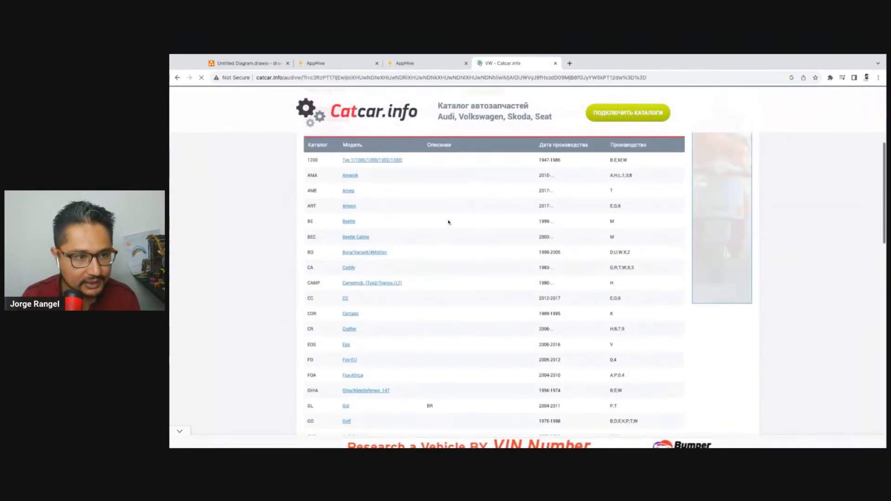
left_click(178, 78)
left_click(178, 78)
Search Google for "cars list by brand" and open the Car.info "Car brands" result
left_click_drag(316, 105, 269, 104)
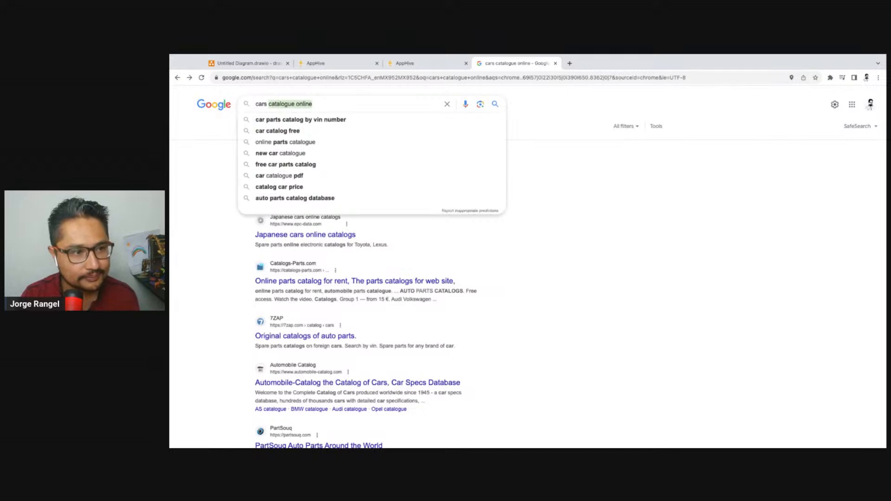
type("list by ")
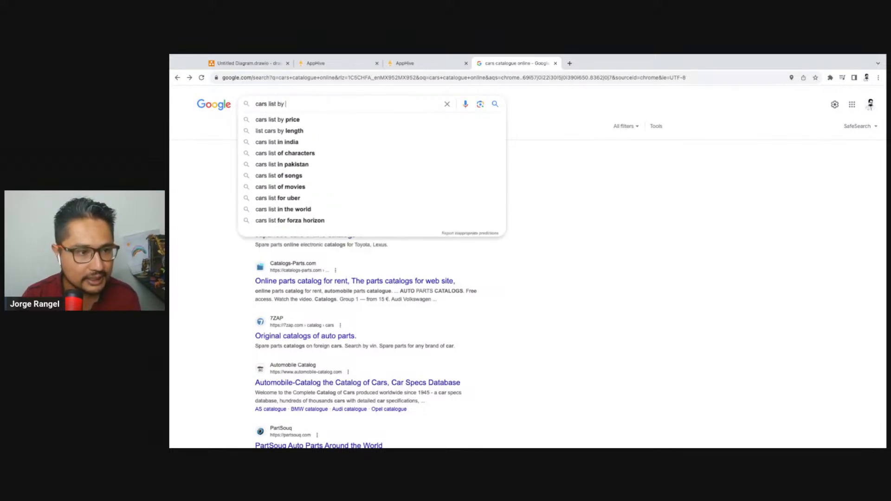
type("brand")
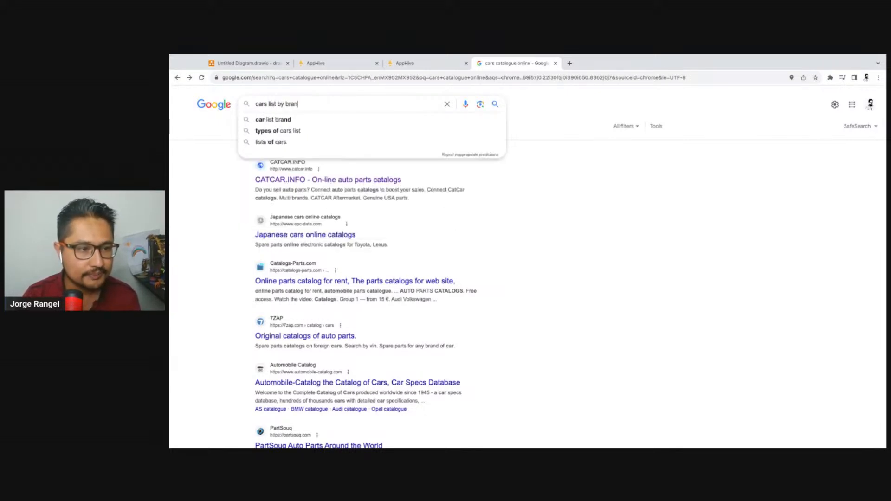
key("Return")
left_click(286, 184)
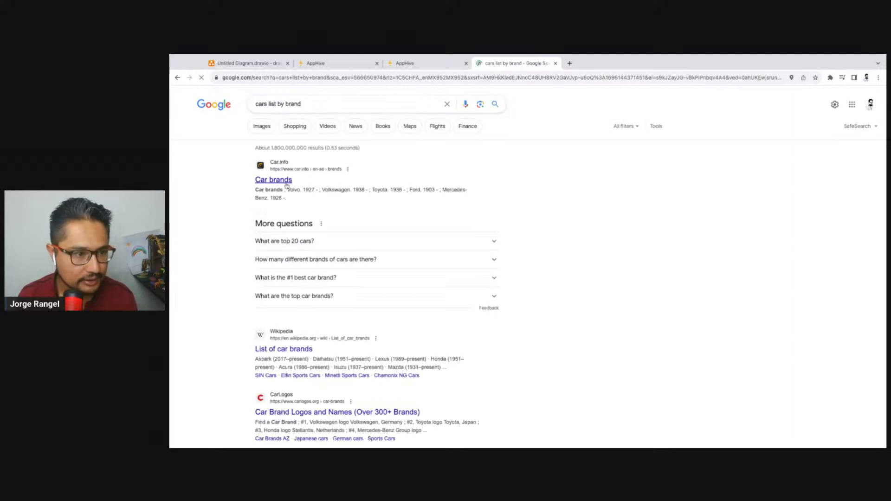
Open the Volkswagen brand from the Car.info list and look at its Arteon series page
scroll(299, 205, "down", 2)
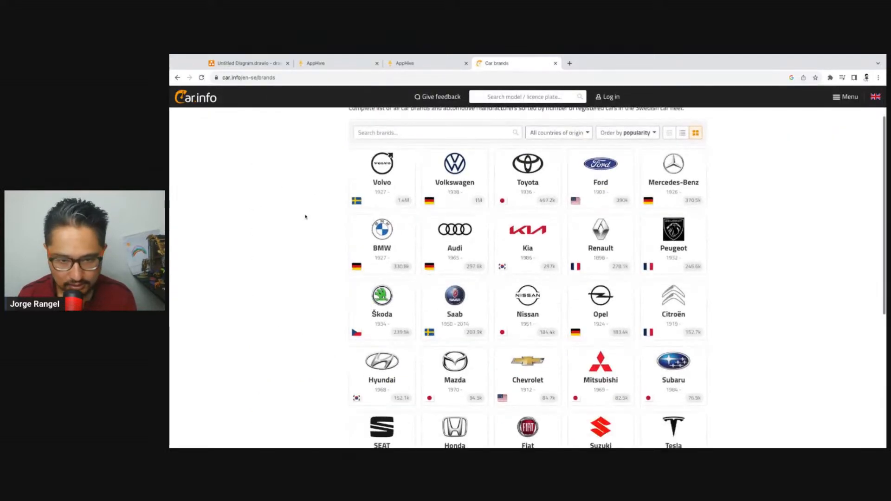
left_click(442, 191)
scroll(250, 278, "down", 3)
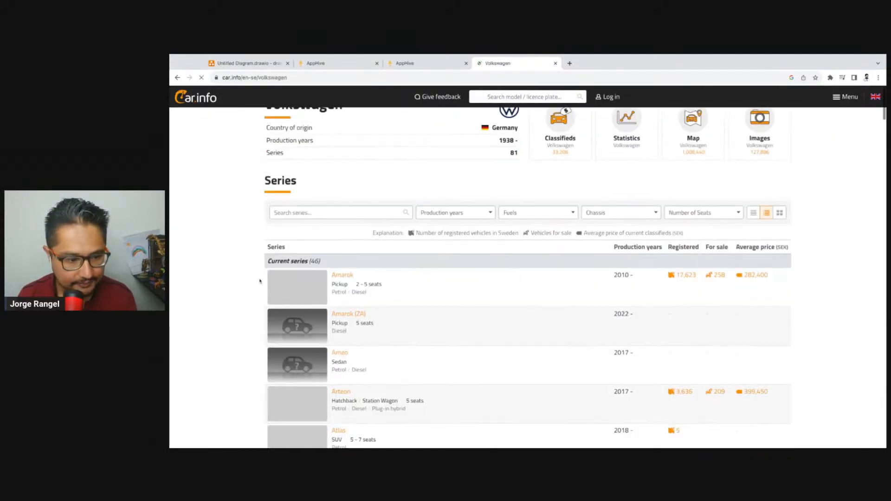
scroll(244, 279, "down", 3)
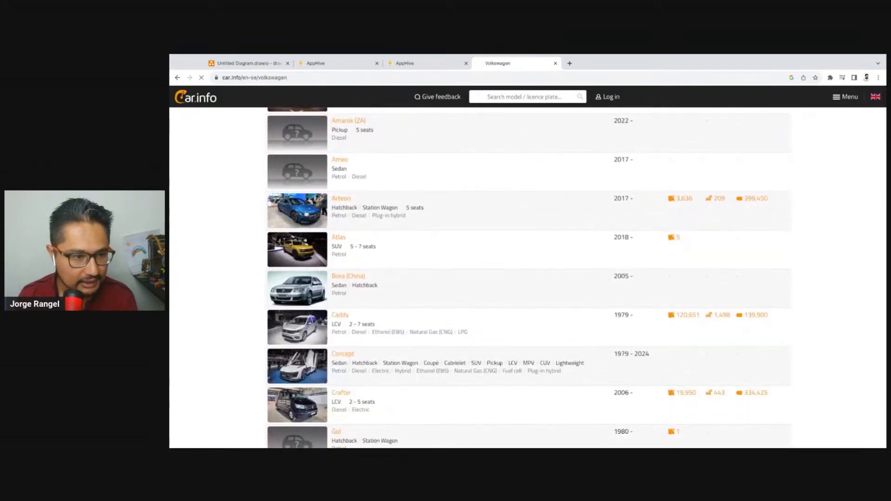
left_click(306, 213)
scroll(442, 253, "down", 2)
scroll(316, 295, "up", 2)
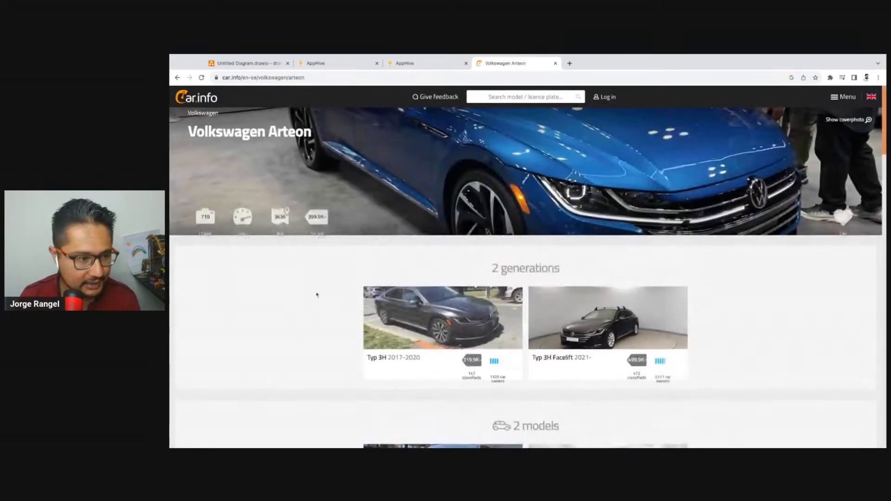
Copy the name Arteon from the Car.info heading and paste it into the model field of the new AppHive record
left_click_drag(322, 133, 282, 132)
key("ctrl+c")
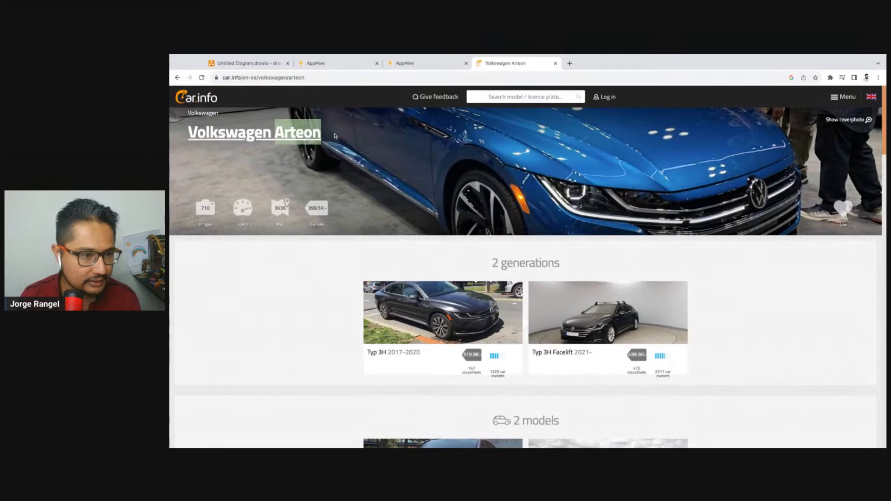
left_click(404, 64)
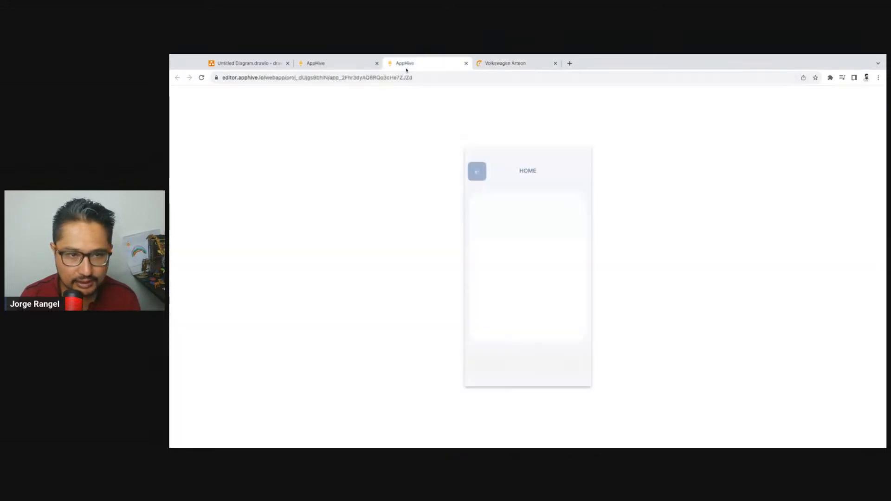
left_click(334, 63)
left_click(269, 330)
key("ctrl+v")
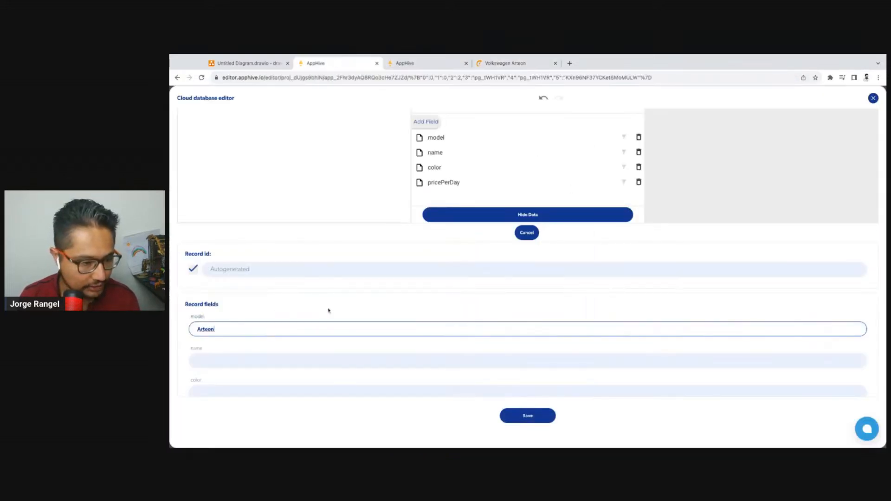
Check the Arteon page on Car.info again, return to AppHive and enter Arteon as the new record's name
scroll(270, 335, "down", 1)
left_click(513, 63)
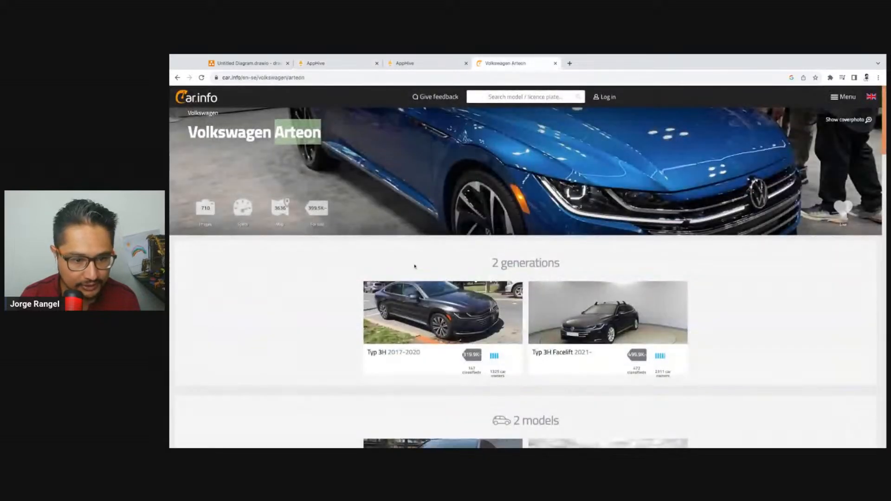
left_click(408, 63)
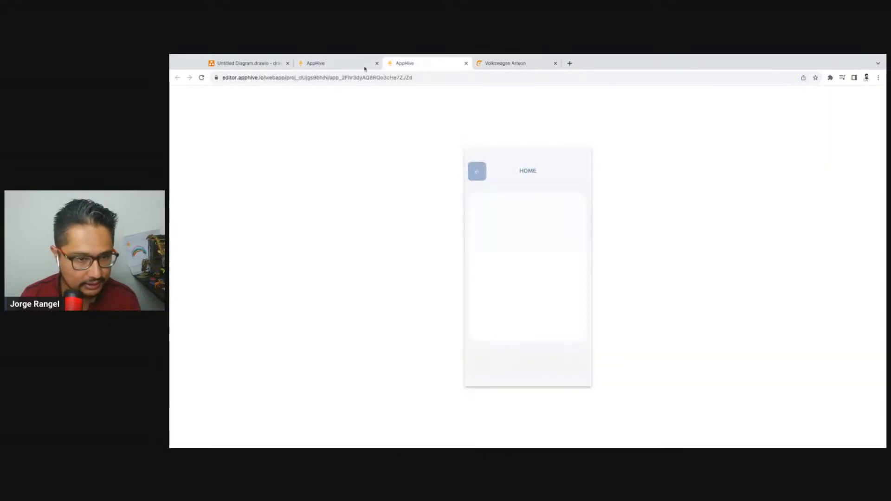
left_click(335, 63)
scroll(229, 343, "up", 1)
left_click(218, 353)
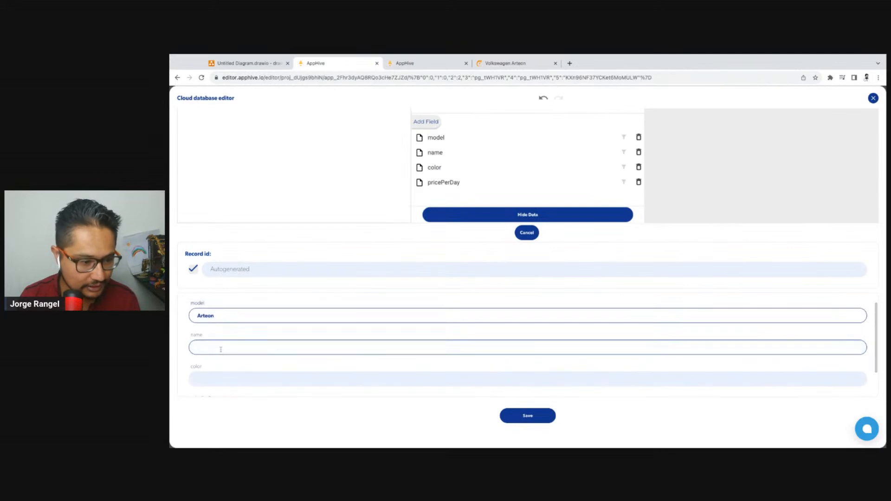
key("ctrl+v")
Replace the new record's model value with 2020
double_click(209, 316)
type("20")
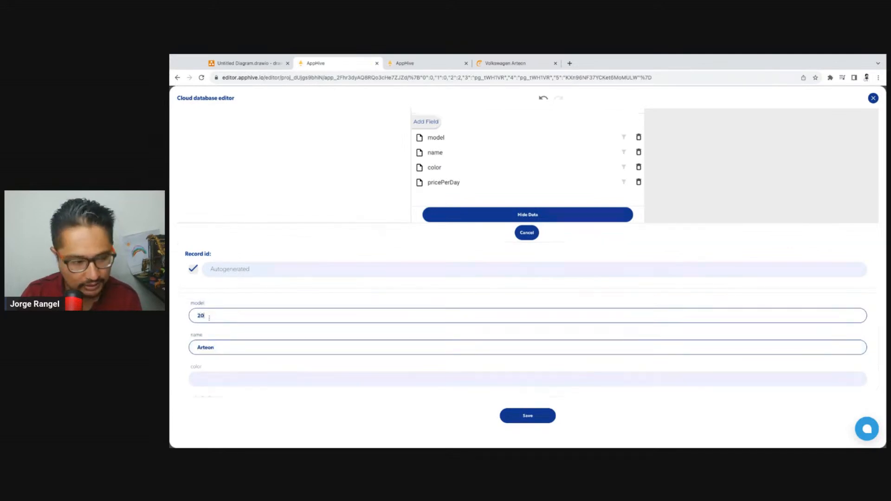
type("20")
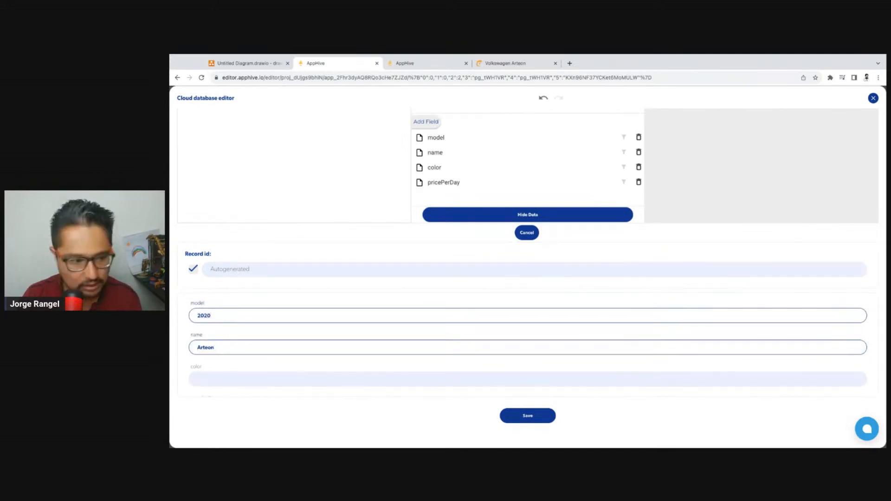
Set the record's color to Blue and pricePerDay to 100, and save the record
scroll(241, 362, "down", 1)
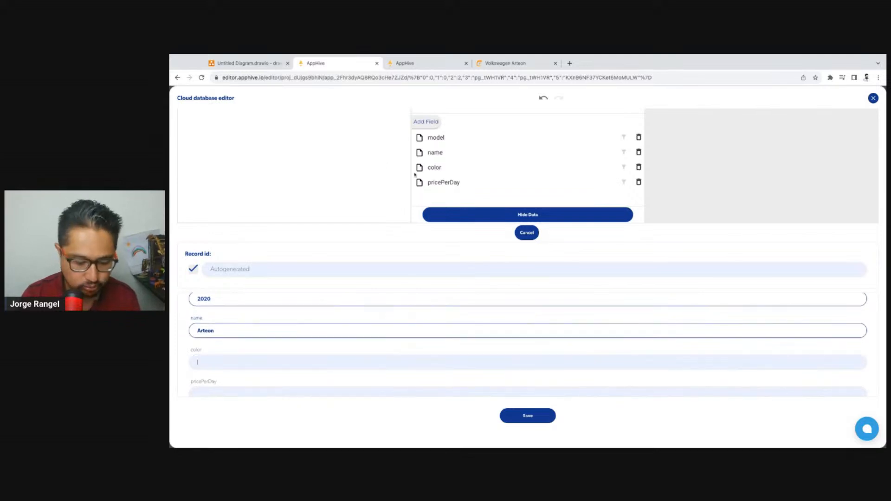
type("Bly")
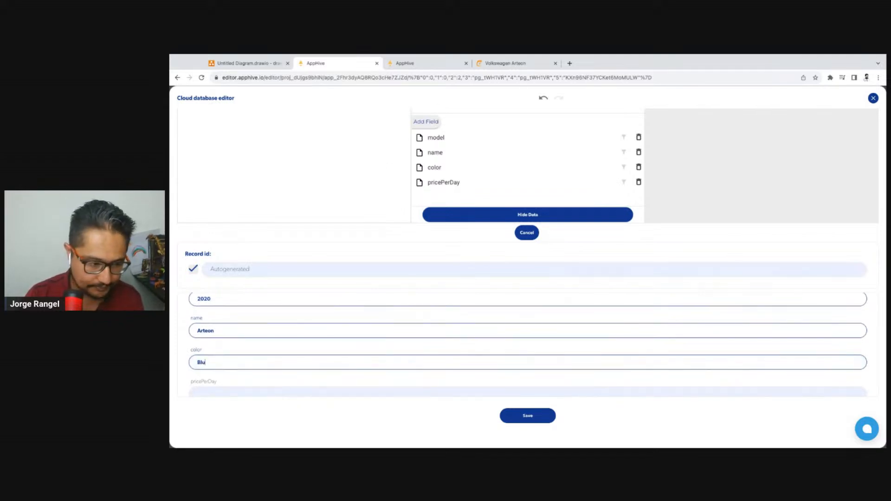
scroll(308, 341, "down", 1)
left_click(290, 379)
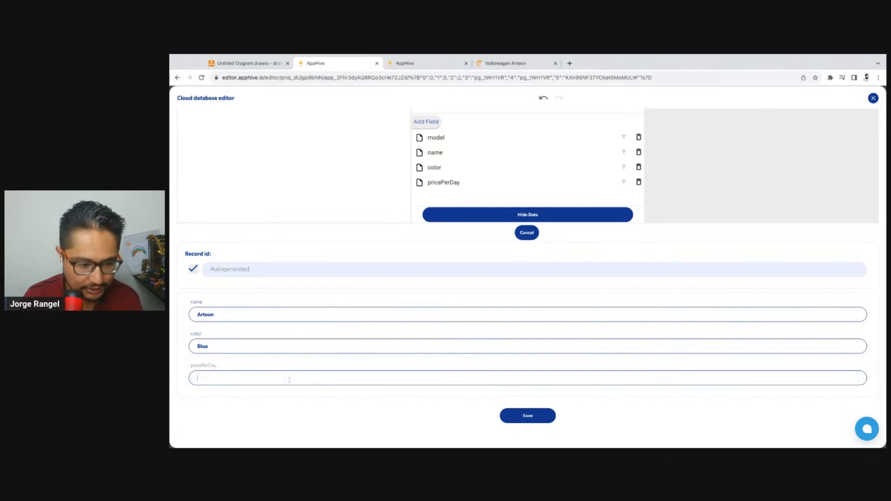
type("100")
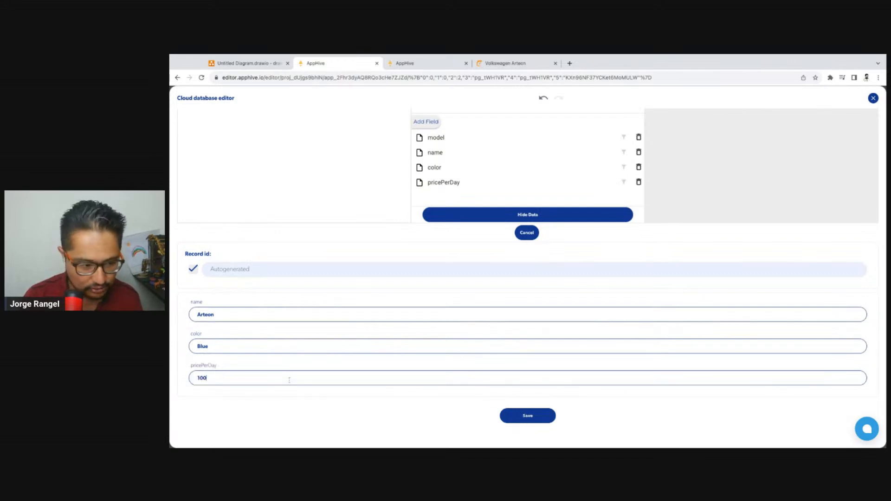
left_click(545, 416)
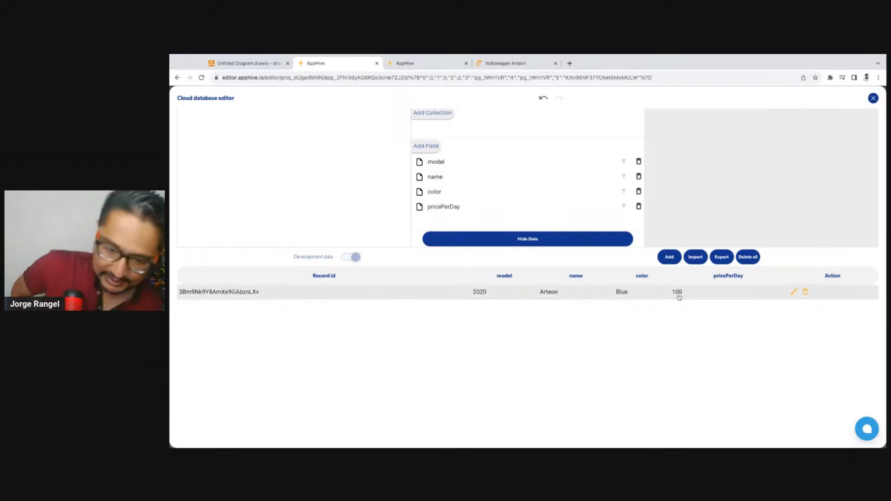
Return to the Volkswagen series list on Car.info, open the Golf page and copy the name Golf
left_click(520, 64)
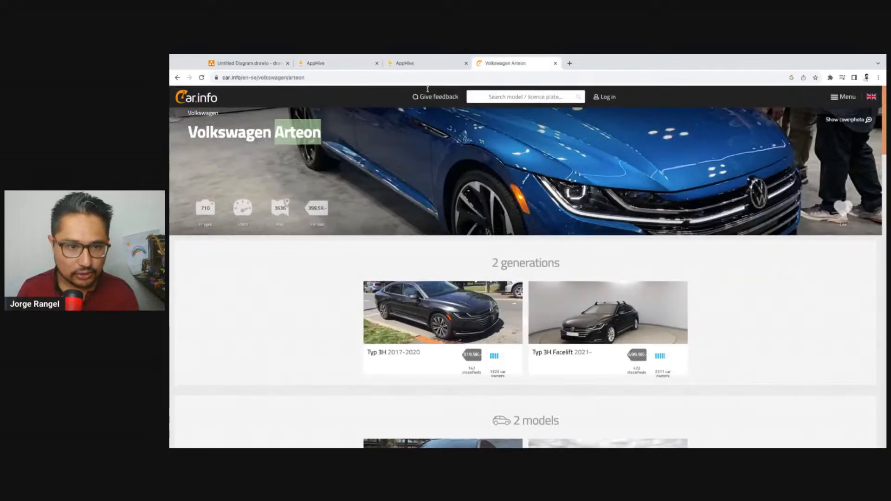
left_click(178, 78)
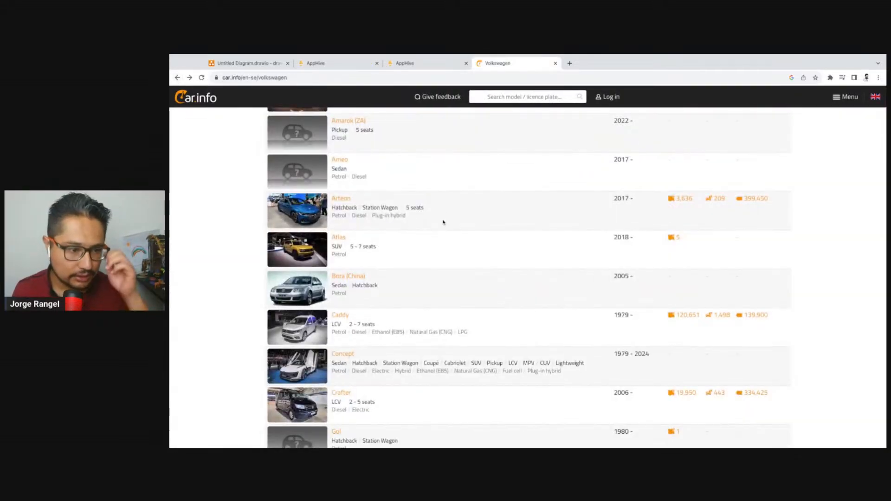
scroll(443, 223, "down", 2)
scroll(443, 223, "down", 1)
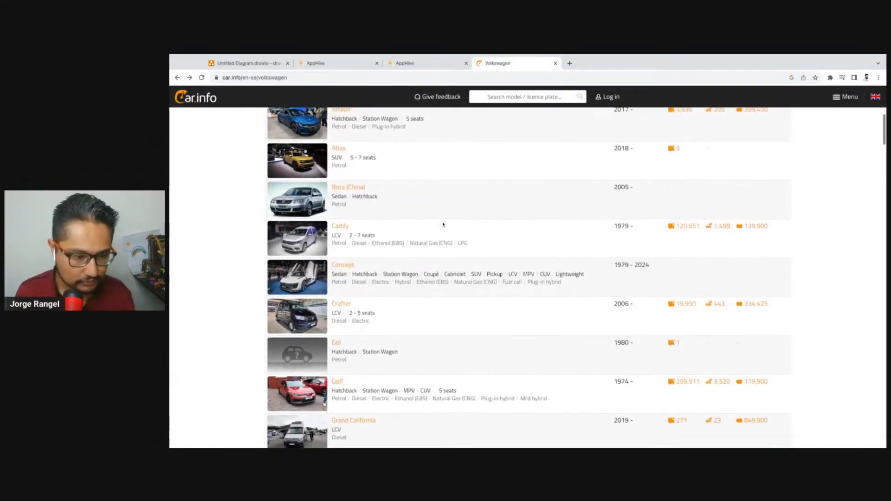
left_click(307, 355)
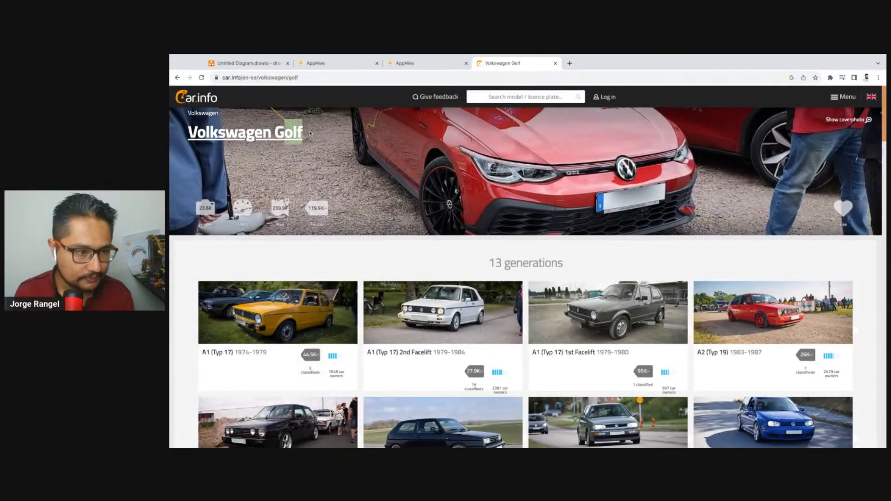
left_click_drag(304, 134, 275, 134)
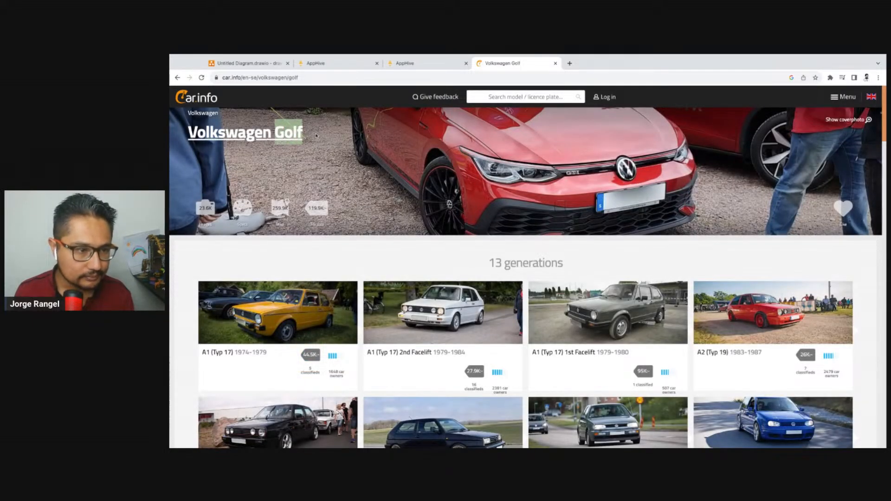
Switch back to AppHive's cloud database editor and add a brand field to the CarsAvailable collection
left_click(417, 64)
left_click(338, 64)
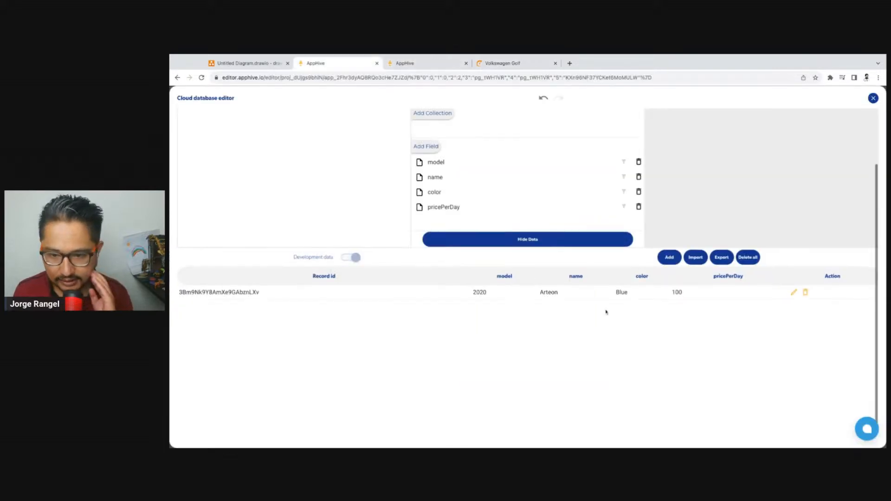
left_click(433, 147)
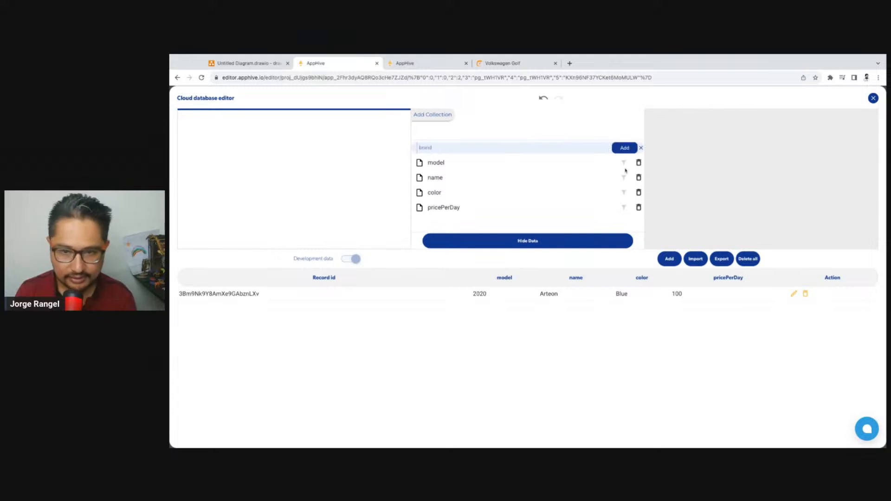
left_click(614, 151)
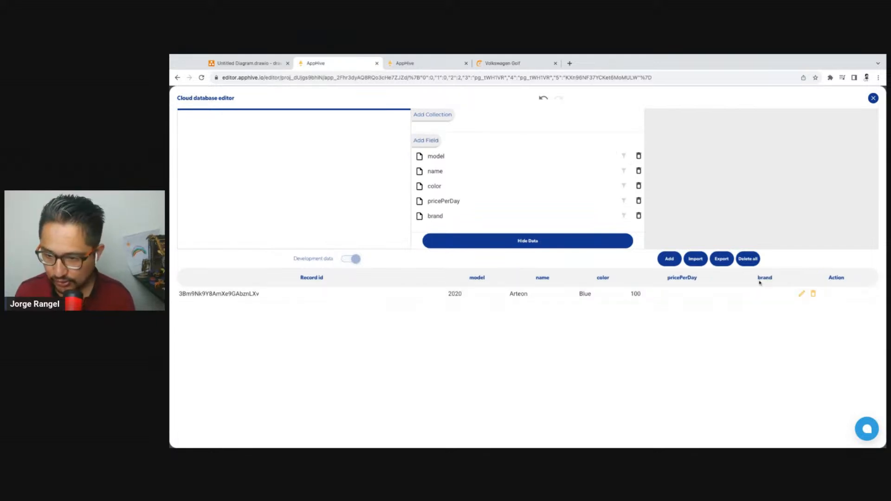
Copy the brand from the Car.info page address, enter volkswagen as the Arteon record's brand, and save the record
left_click(802, 295)
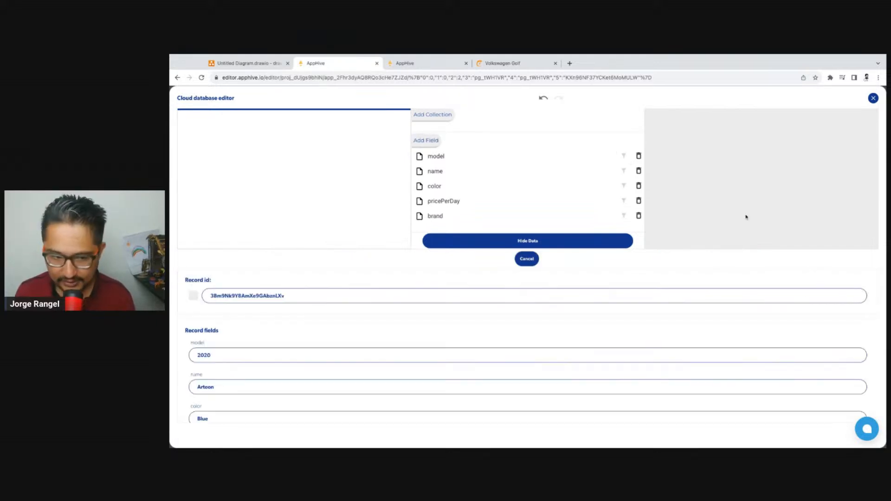
left_click(515, 64)
double_click(303, 78)
key("ctrl+c")
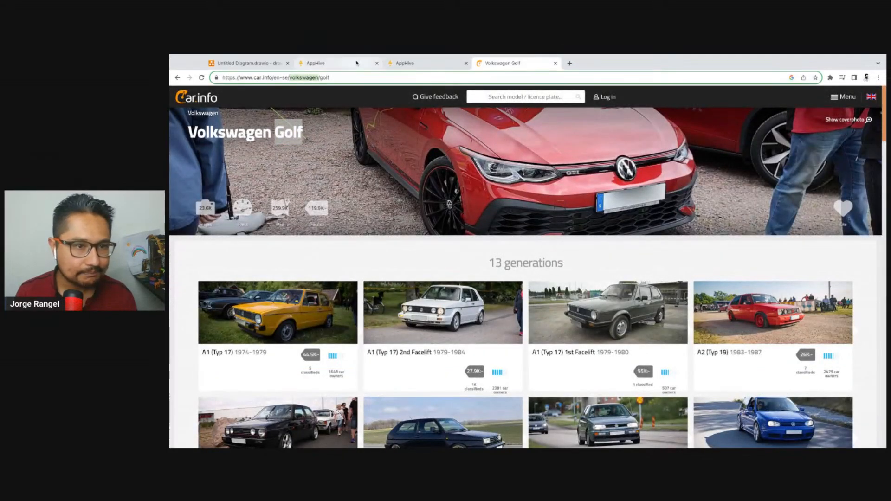
left_click(357, 64)
scroll(357, 297, "down", 5)
left_click(246, 377)
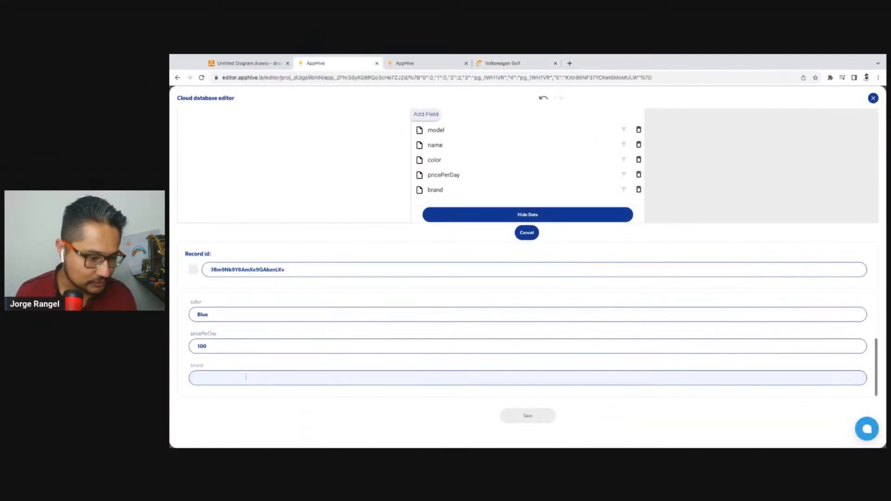
key("ctrl+v")
left_click(528, 416)
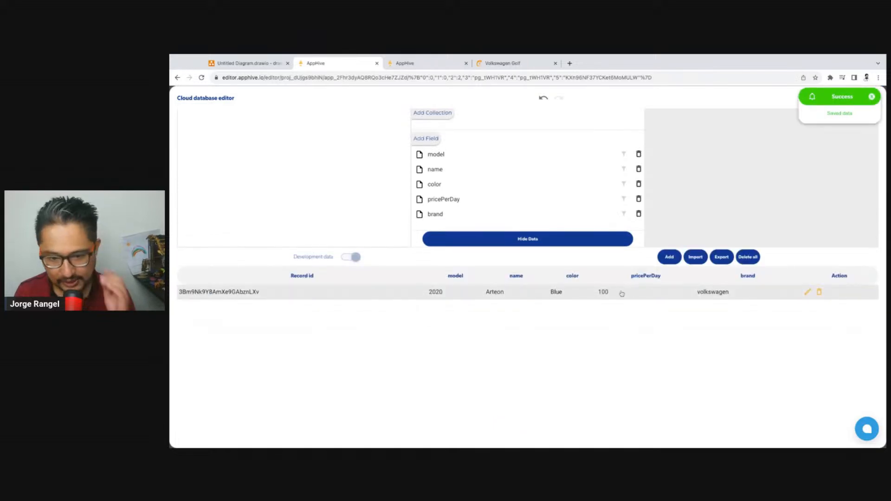
Start a new CarsAvailable record with the name golf and the model 2017
left_click(669, 258)
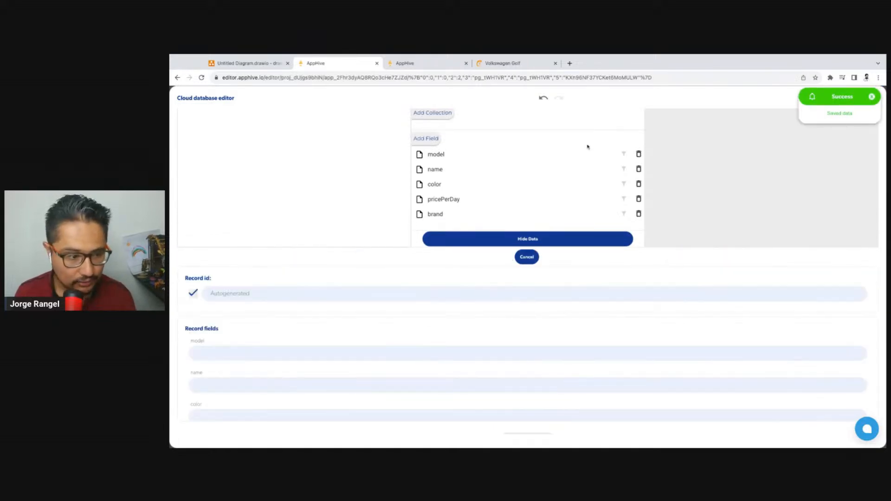
left_click(493, 63)
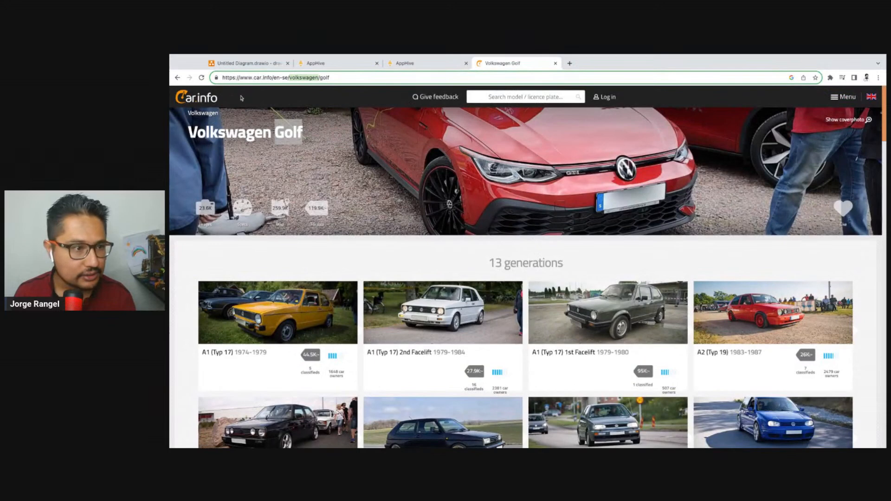
left_click_drag(327, 136, 274, 137)
left_click(308, 136)
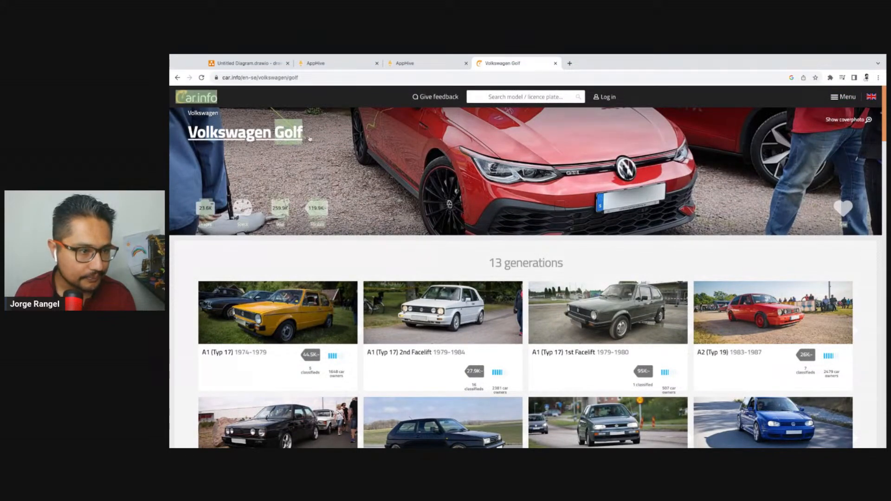
left_click(307, 137)
left_click(320, 63)
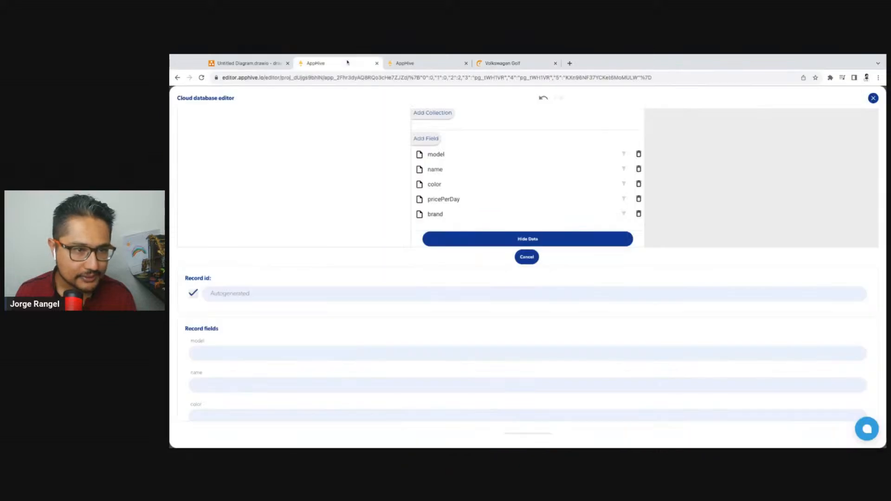
left_click(237, 379)
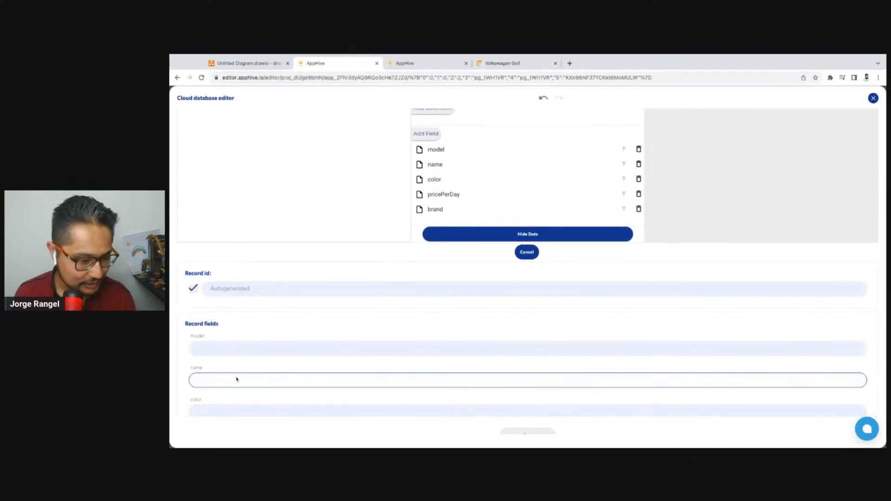
type("golf")
left_click(251, 351)
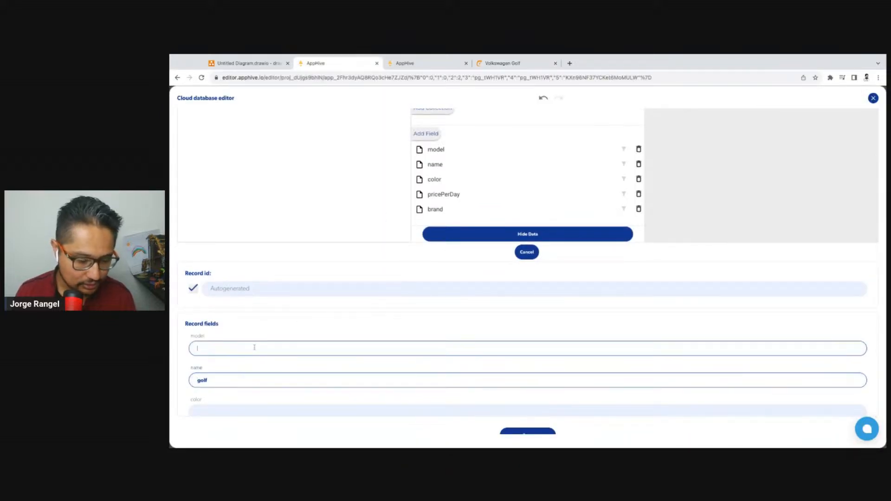
type("2017")
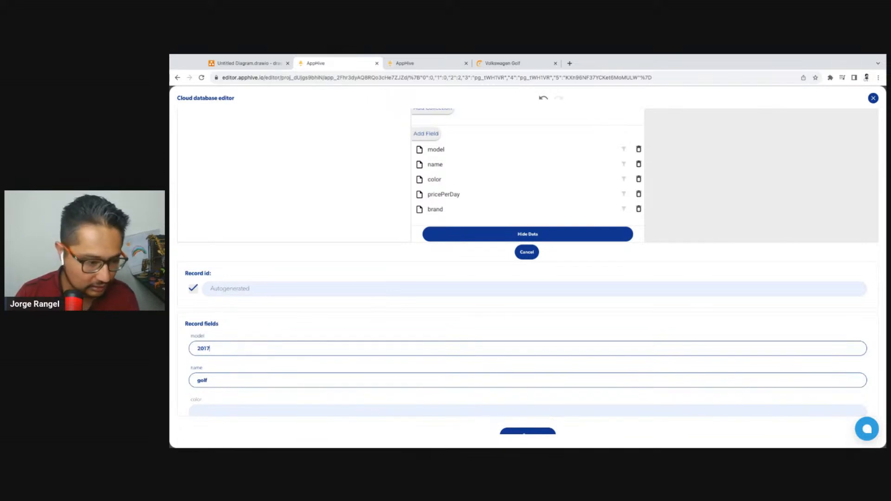
Set the new golf record's color to yellow and its pricePerDay to 60
scroll(299, 344, "down", 2)
left_click(235, 351)
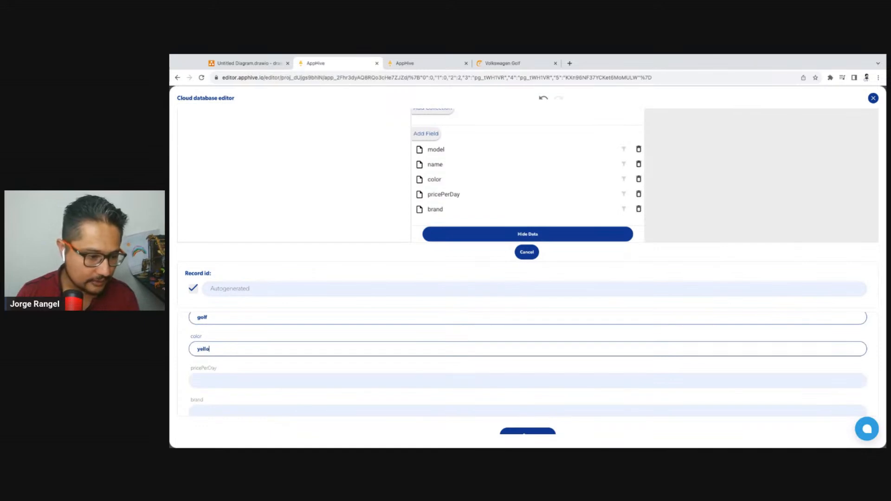
left_click(247, 386)
scroll(319, 370, "down", 1)
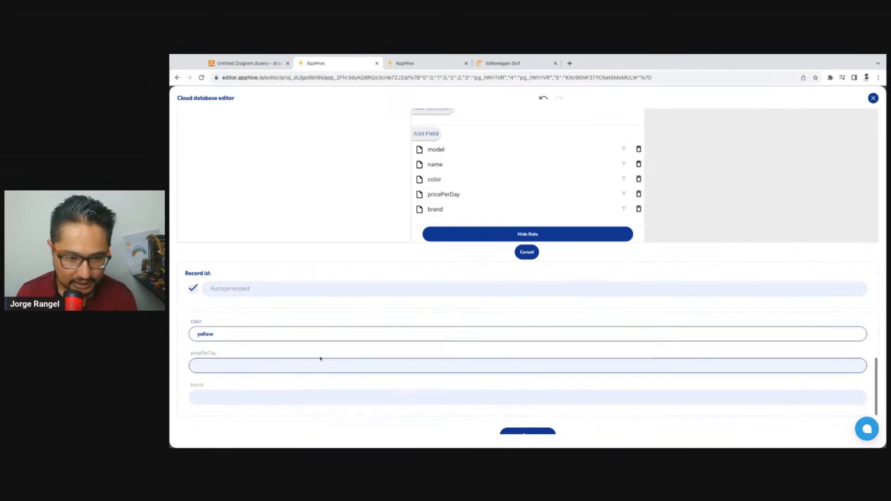
scroll(320, 354, "up", 1)
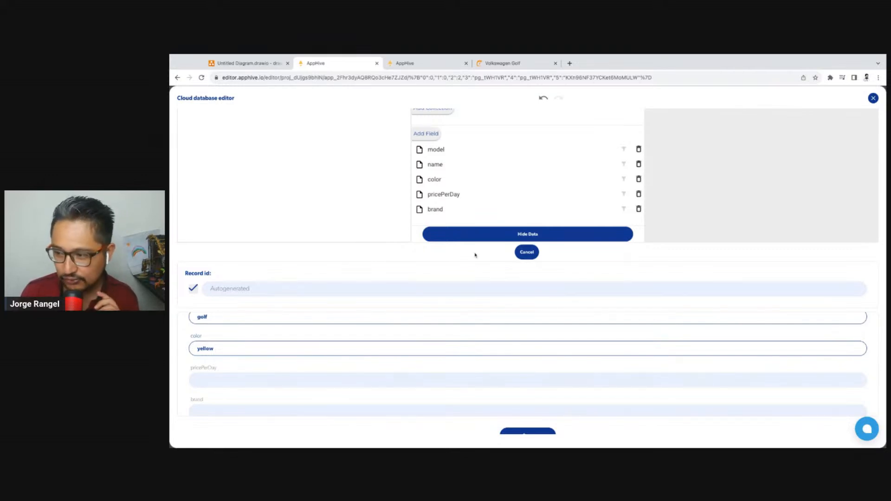
scroll(352, 334, "down", 1)
left_click(251, 366)
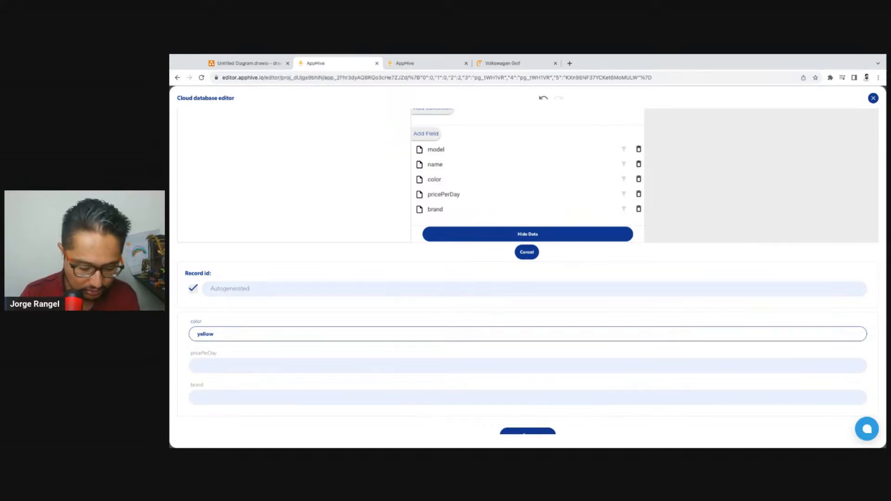
type("60")
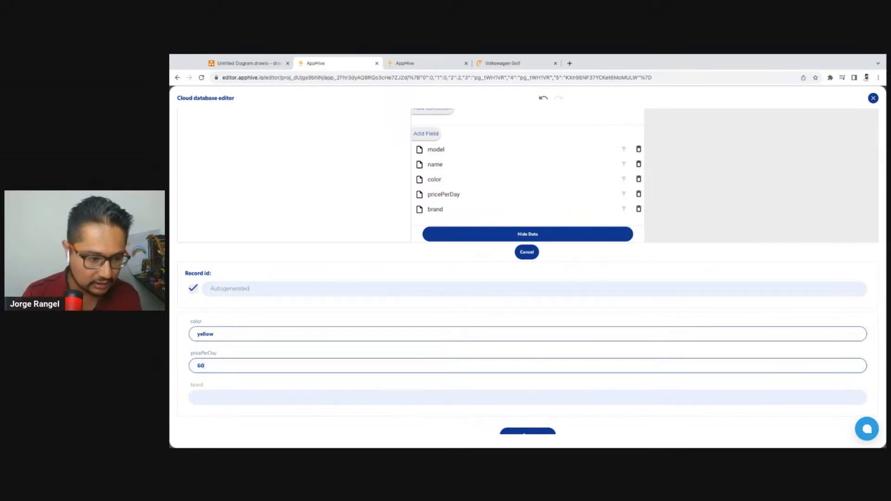
scroll(239, 377, "down", 1)
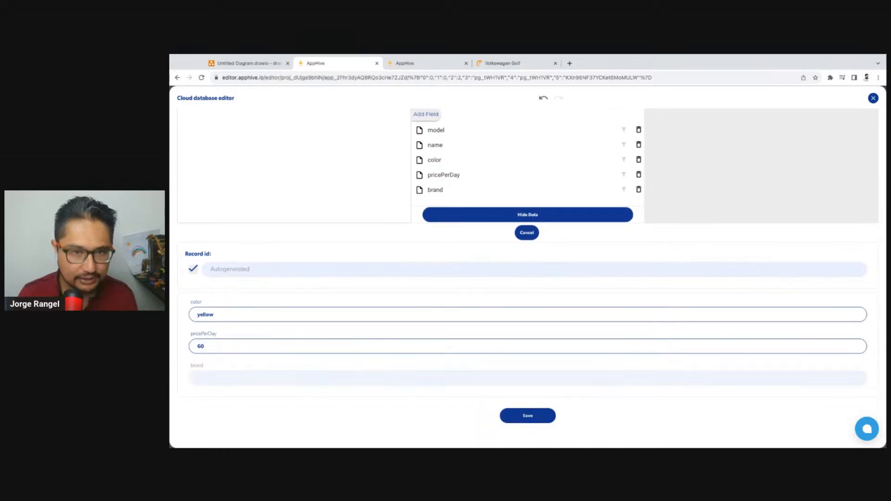
Set the golf record's brand to volkswagen and save the record
left_click(503, 63)
left_click(325, 63)
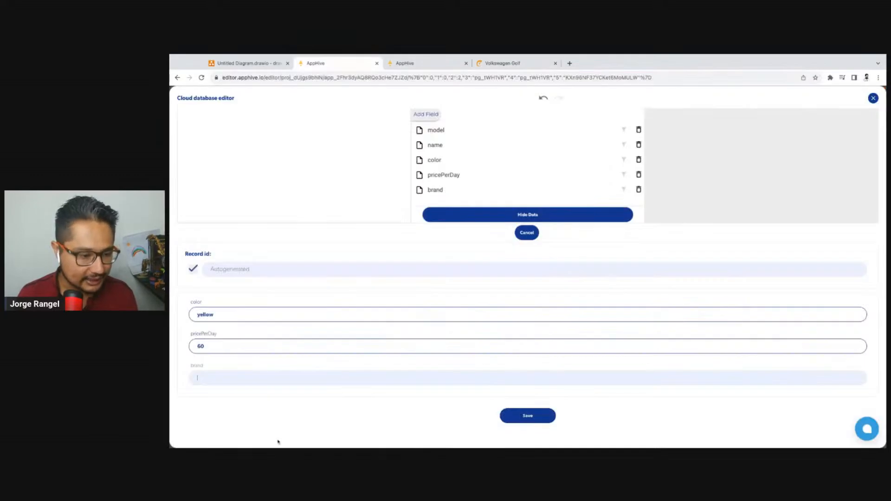
left_click(287, 376)
type("volkswagen")
left_click(510, 418)
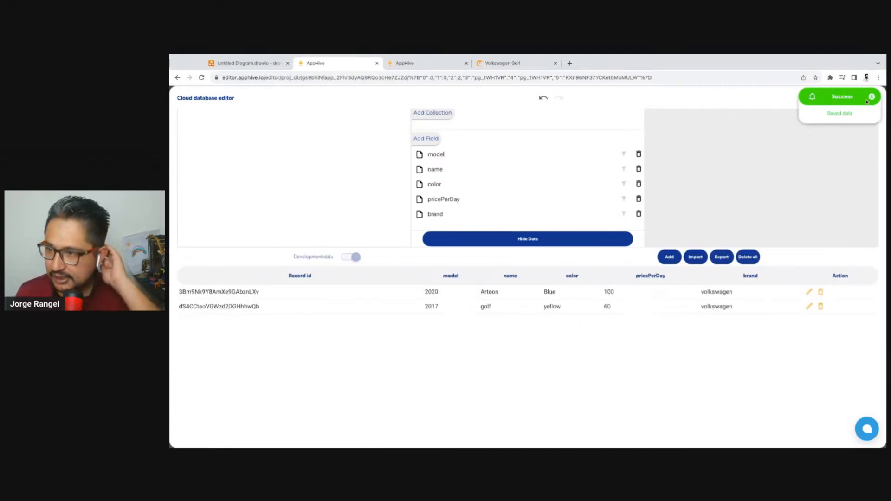
Close the cloud database editor and check the home screen in the web app preview
left_click(873, 97)
left_click(875, 96)
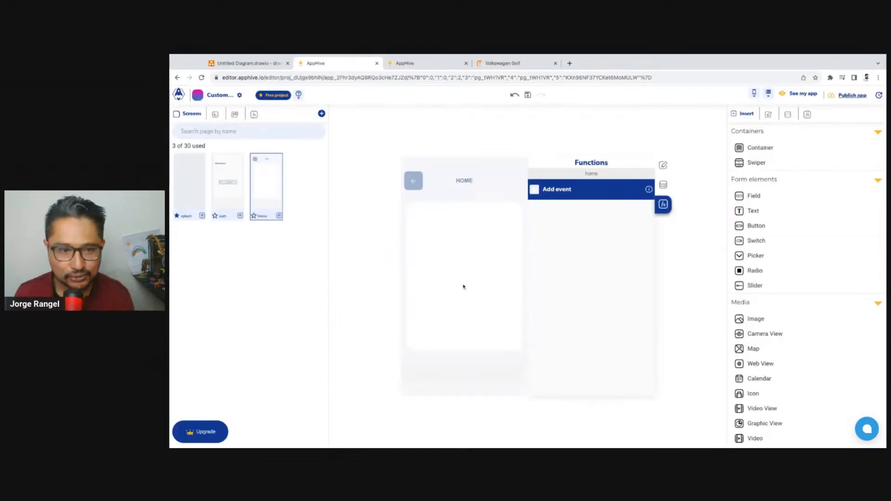
left_click(422, 68)
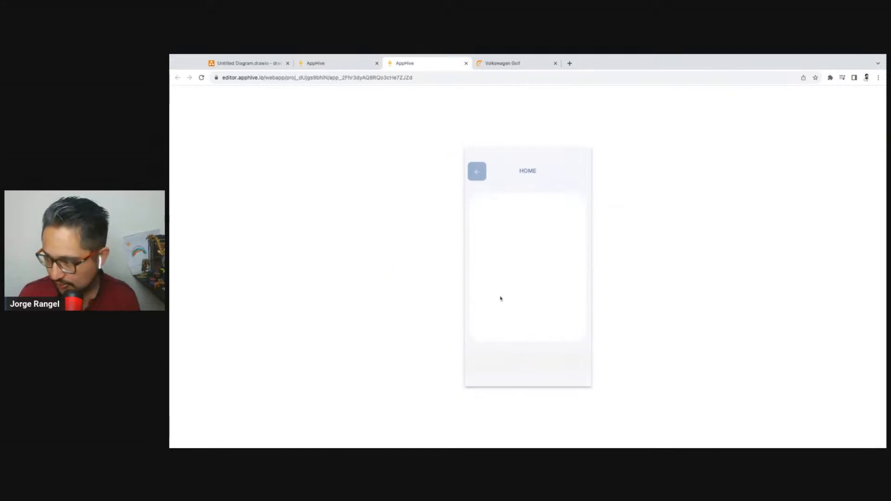
left_click(341, 62)
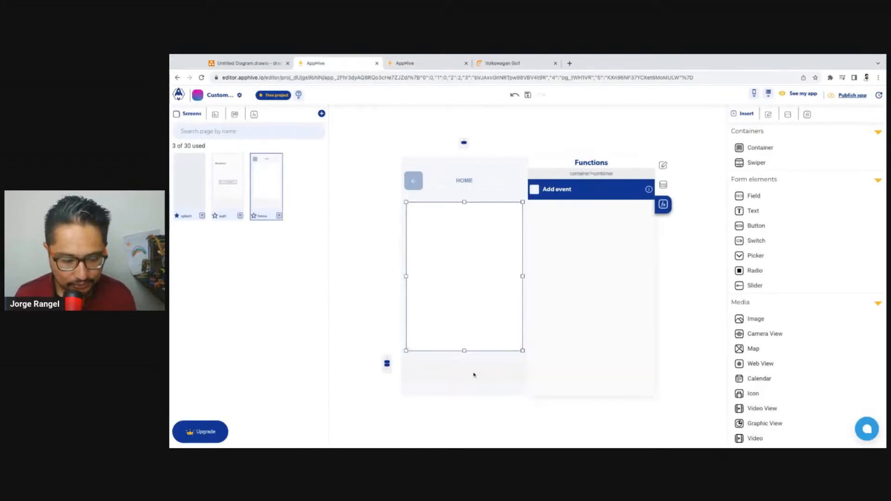
Move the home screen's footer container to just below the HOME header and remove it from the screen
left_click(488, 375)
left_click_drag(441, 376, 474, 204)
left_click(464, 273)
left_click(469, 214)
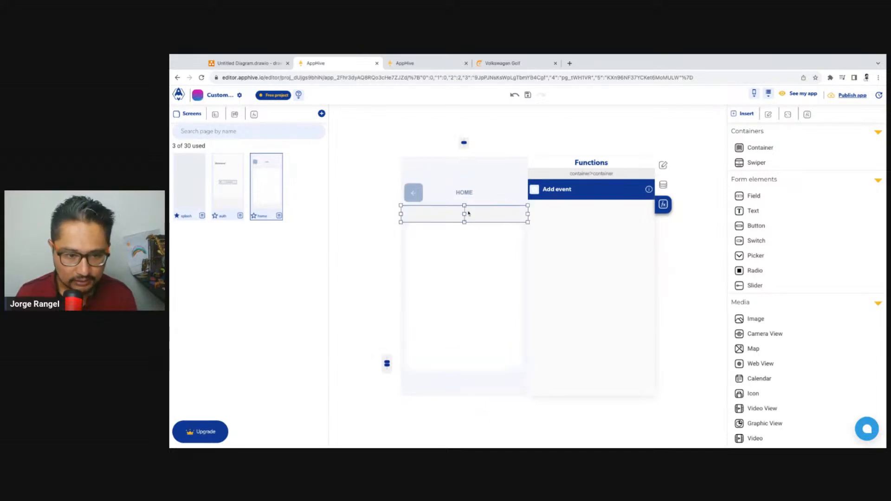
Examine the dimension settings of the home screen's header container and of the container holding the white card
left_click(453, 190)
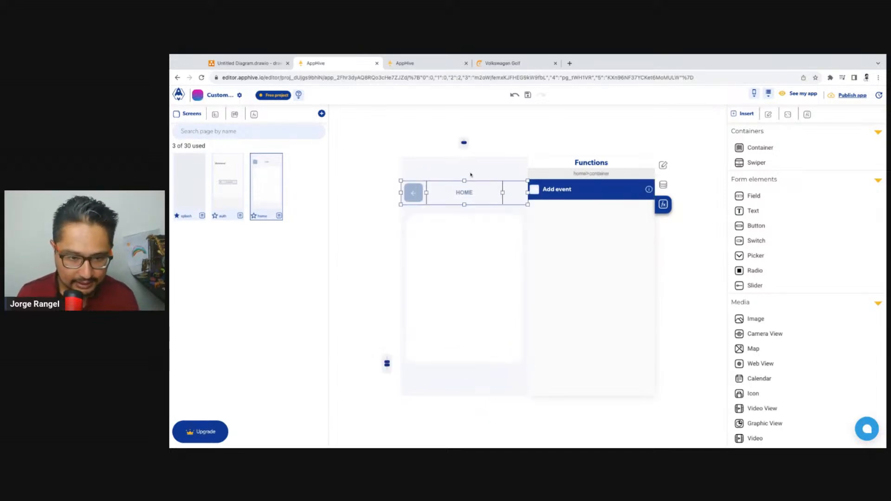
left_click(460, 185)
left_click(453, 187)
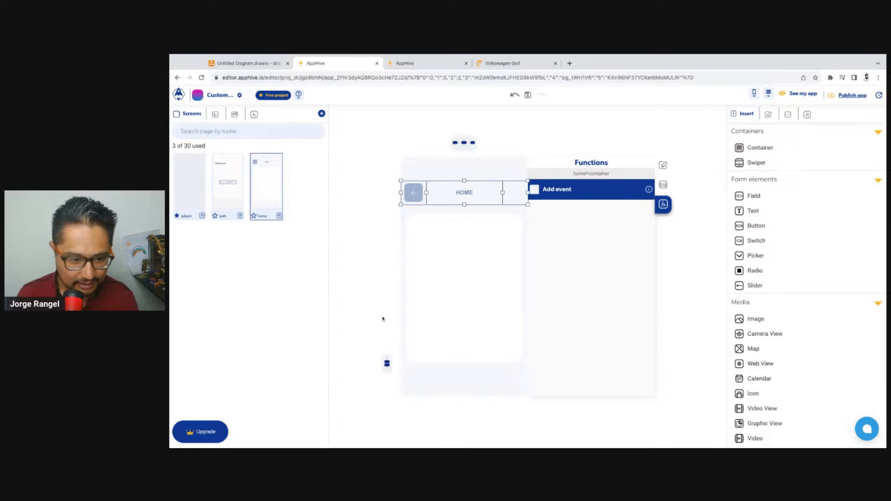
left_click(439, 213)
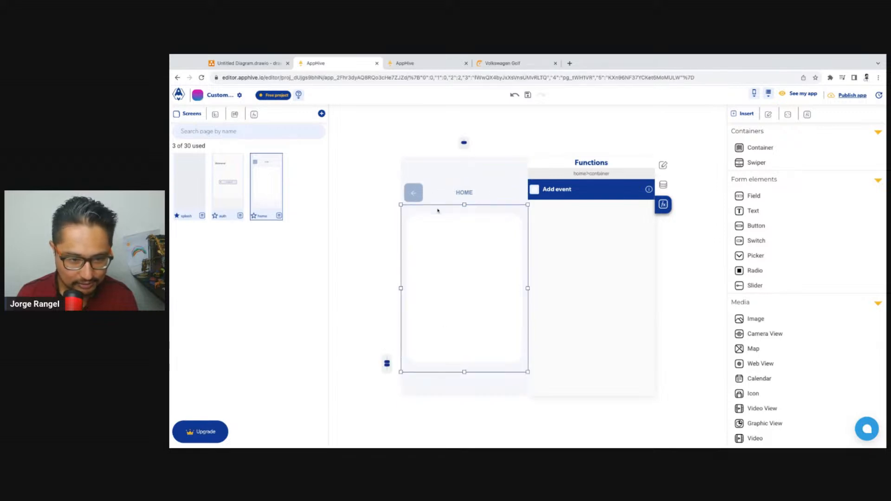
left_click(439, 187)
left_click(663, 165)
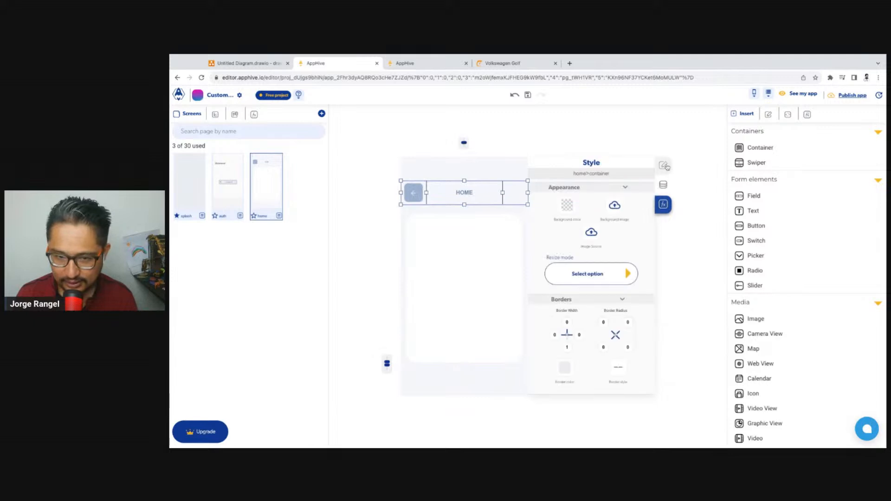
scroll(584, 291, "down", 3)
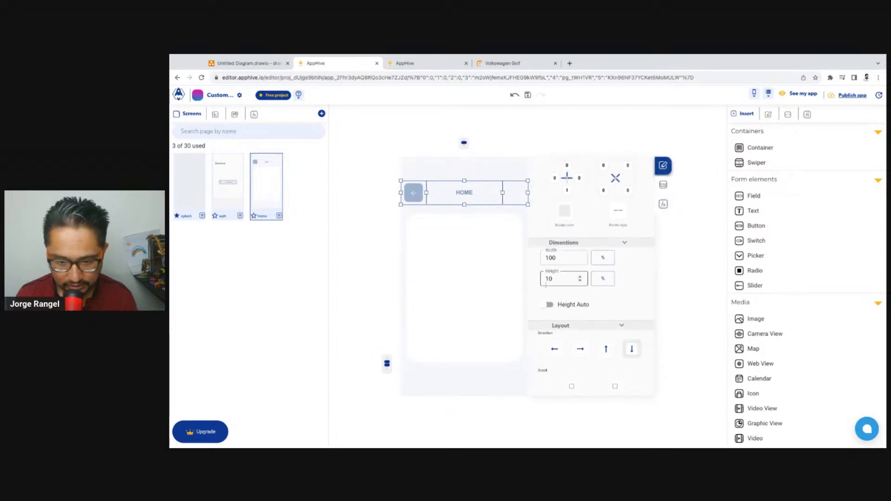
left_click(524, 211)
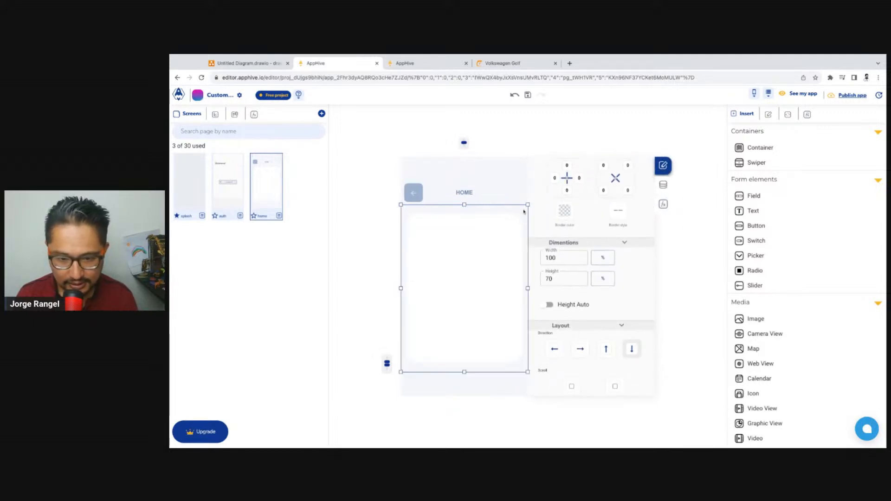
Try to duplicate the HOME header container as a footer below the white card, and delete the copy
left_click(445, 187)
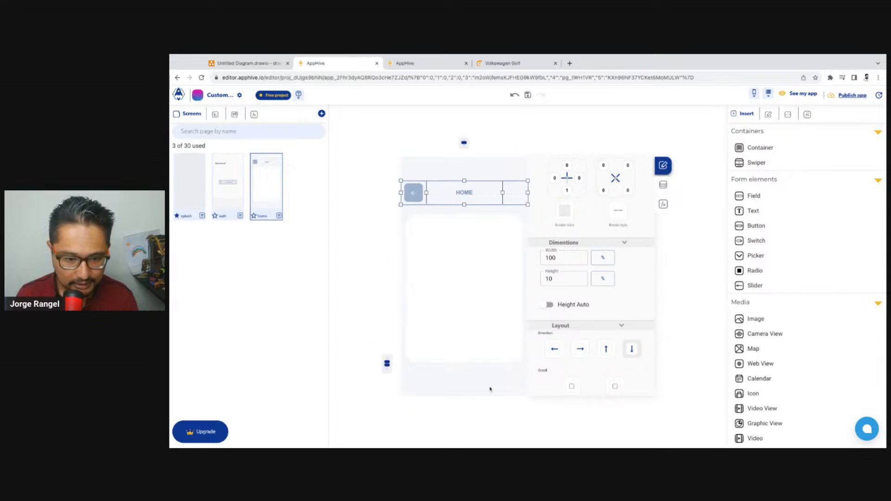
left_click(480, 379)
key("super+v")
left_click_drag(453, 172, 472, 380)
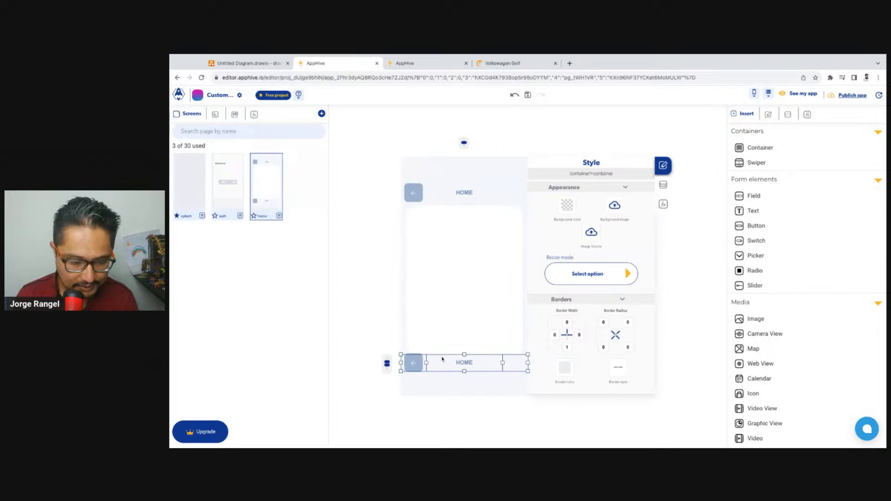
left_click(444, 376)
left_click(441, 364)
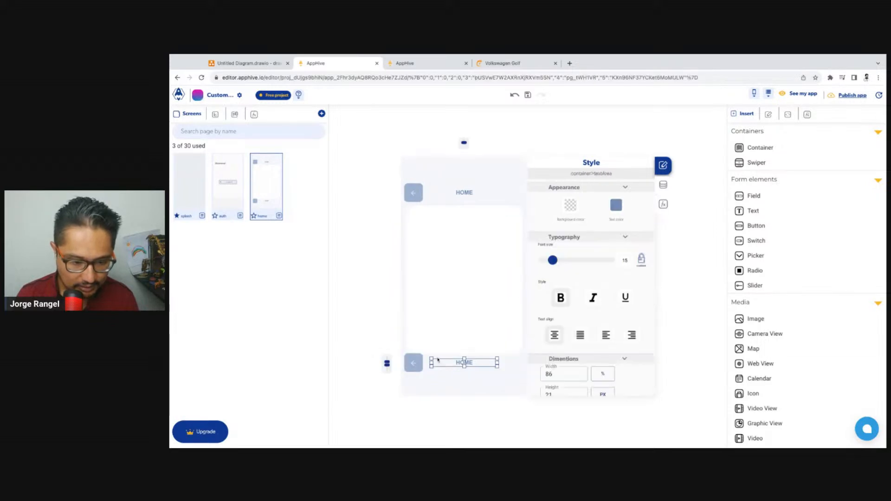
left_click(442, 359)
key("Delete")
left_click(435, 371)
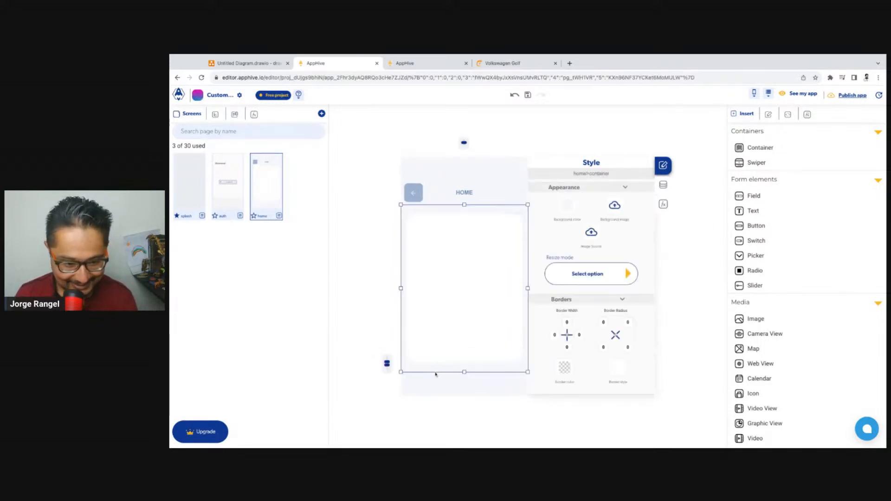
Paste a copy of the HOME header container onto the screen and place it below the white card as a footer
left_click(438, 381)
left_click(438, 191)
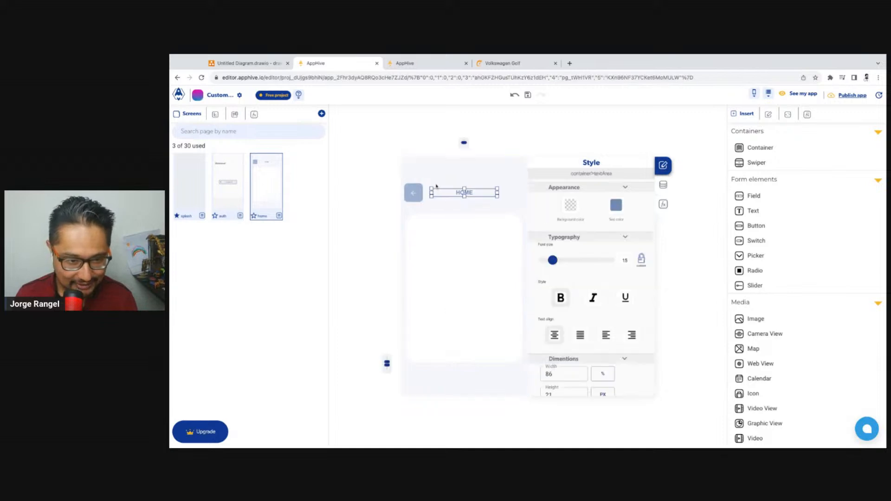
left_click(437, 186)
key("super+v")
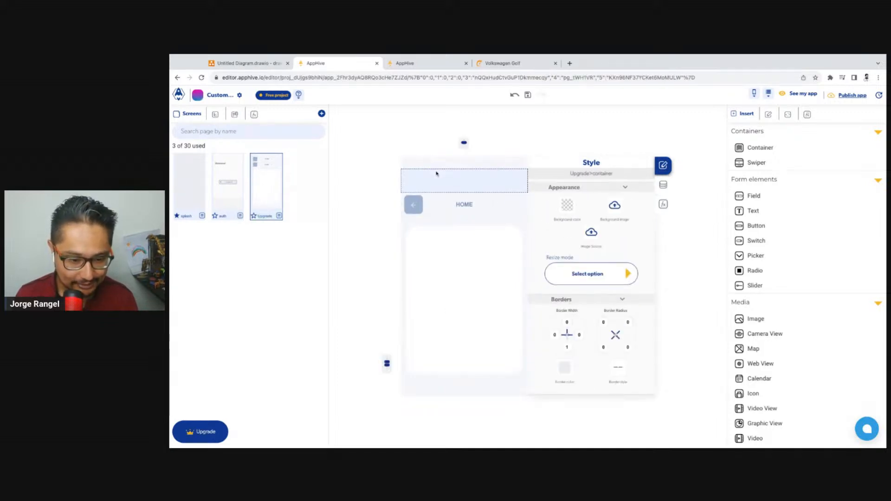
left_click_drag(437, 174, 464, 385)
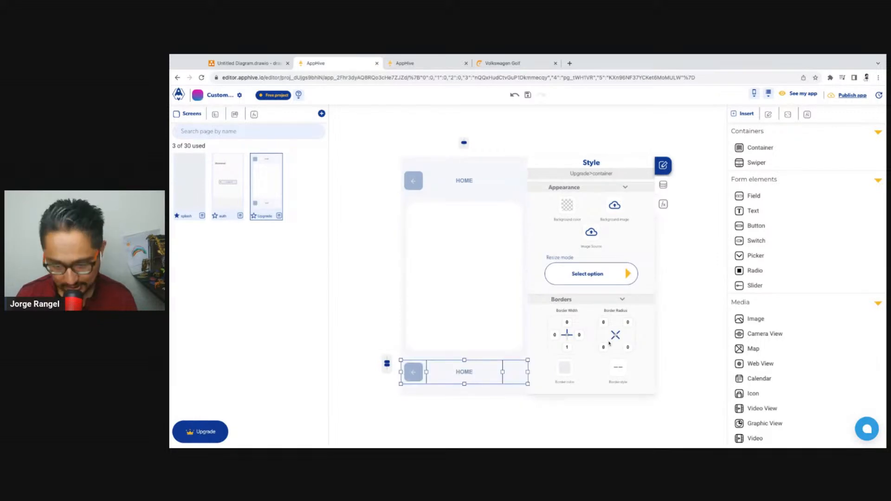
Set the height of the container holding the white card to 80 %
scroll(573, 161, "down", 3)
left_click(505, 198)
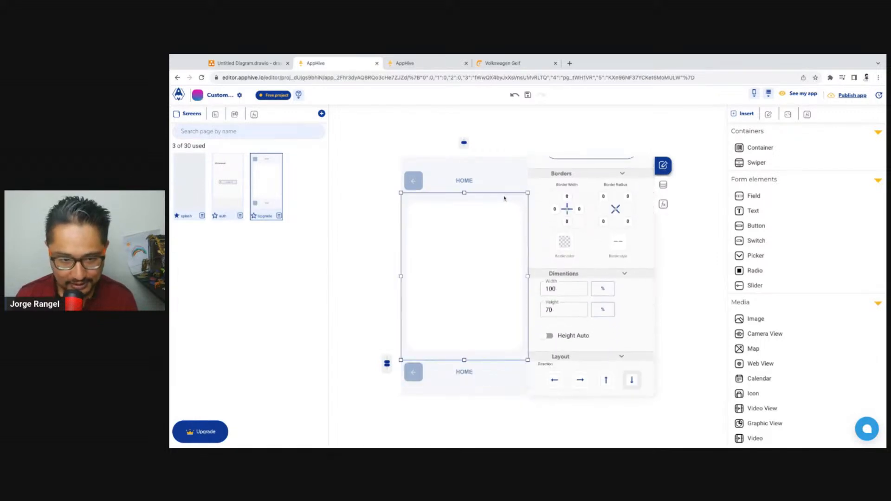
left_click(556, 310)
double_click(556, 310)
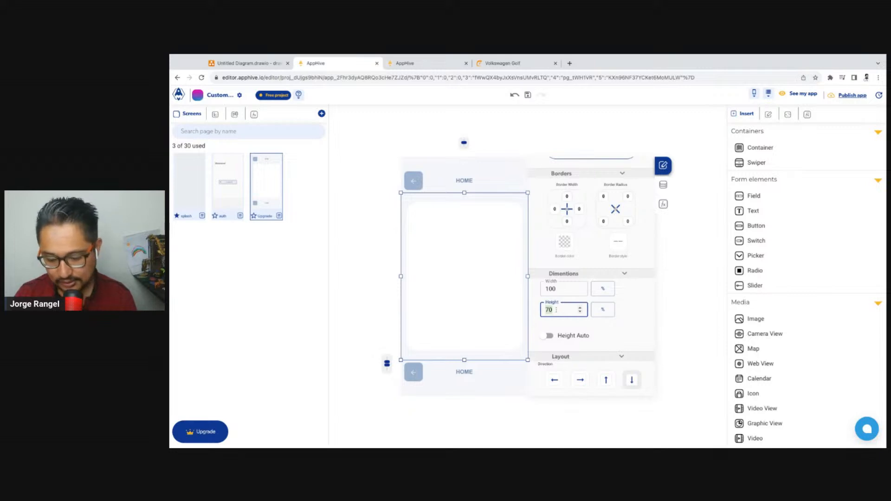
type("80")
Delete the back arrow icon, its button box and the HOME text from the footer container
left_click(416, 383)
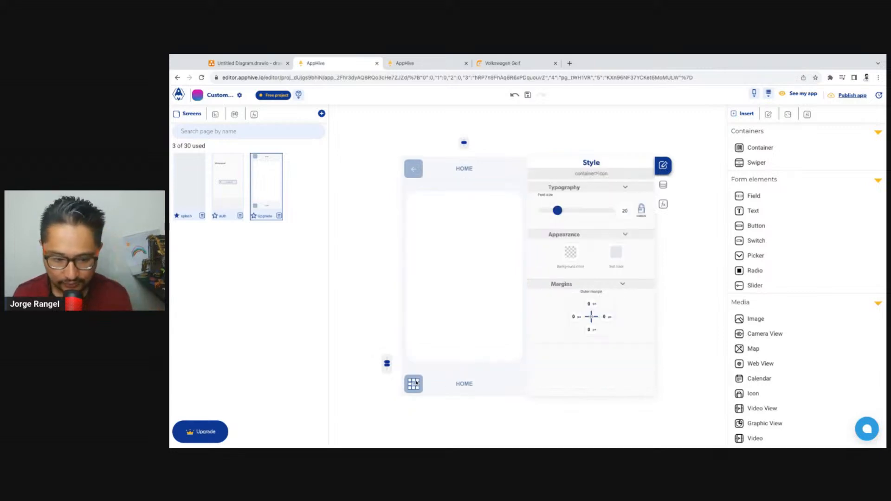
key("Delete")
left_click(417, 383)
key("Delete")
left_click(474, 387)
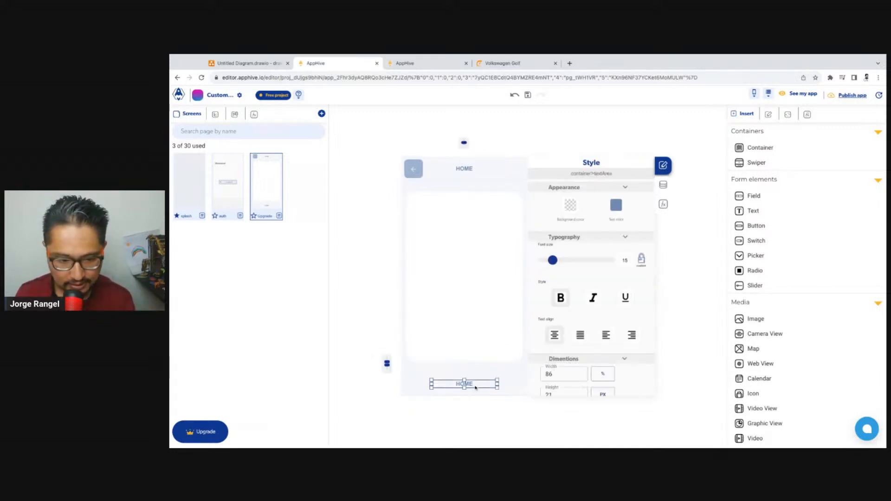
key("Delete")
Move the emptied three-column footer container to between the HOME header and the white card
left_click(437, 186)
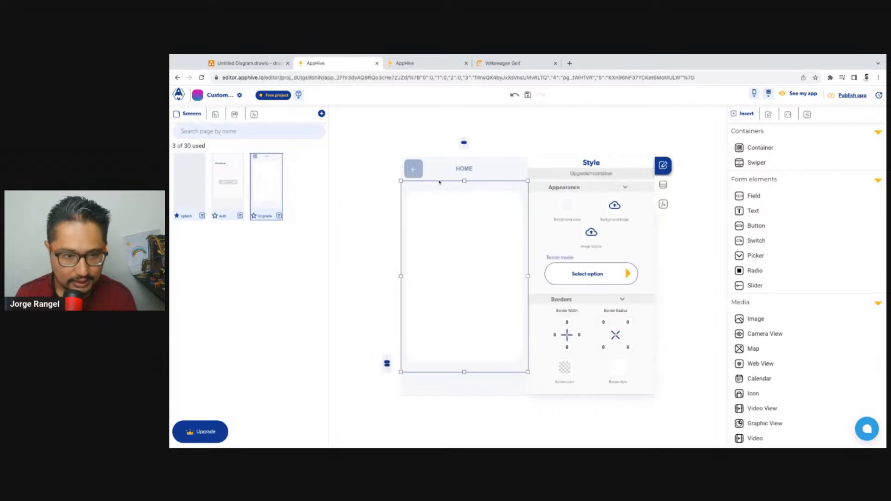
left_click(411, 388)
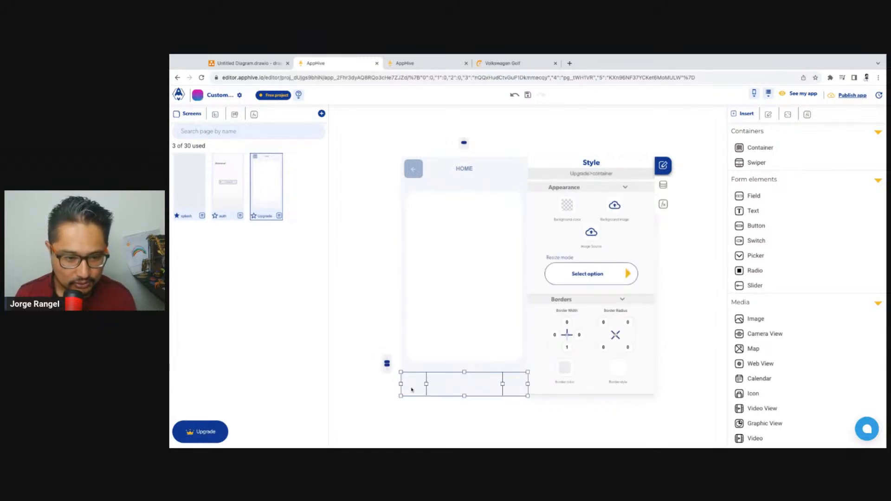
mouse_move(411, 390)
left_mouse_down()
mouse_move(414, 162)
mouse_move(427, 232)
mouse_move(419, 384)
left_mouse_up()
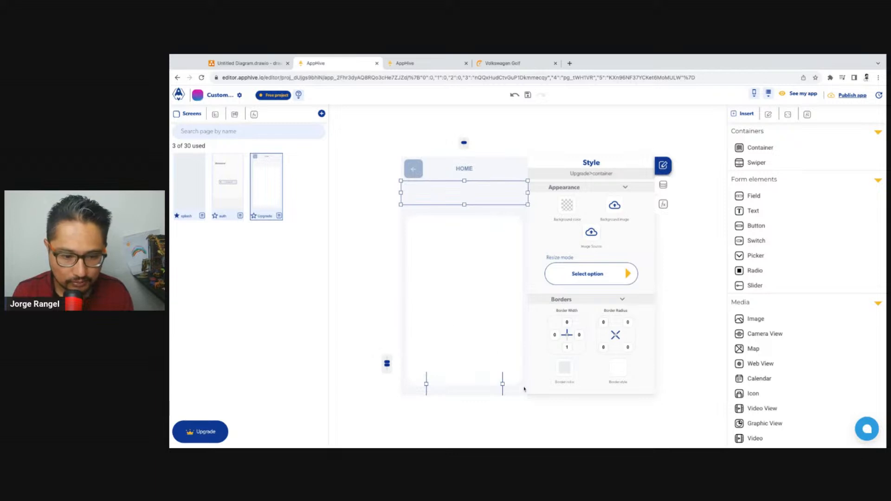
left_click(479, 243)
left_click(472, 203)
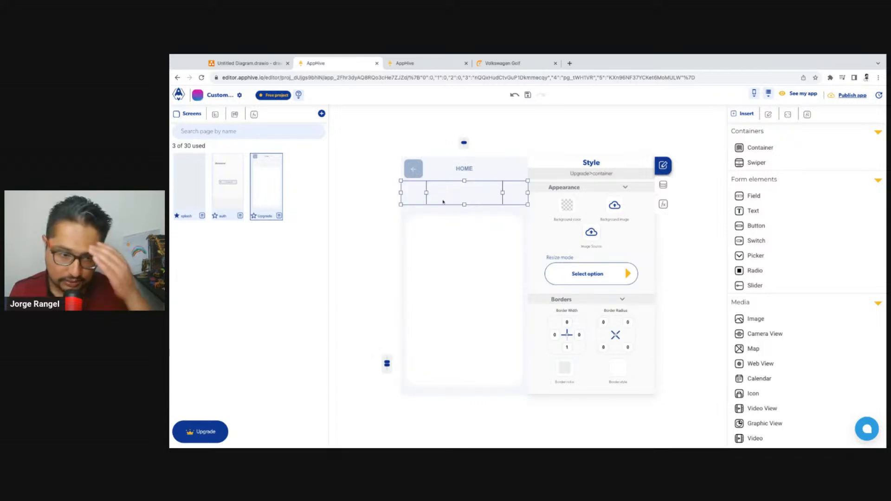
left_click(470, 305)
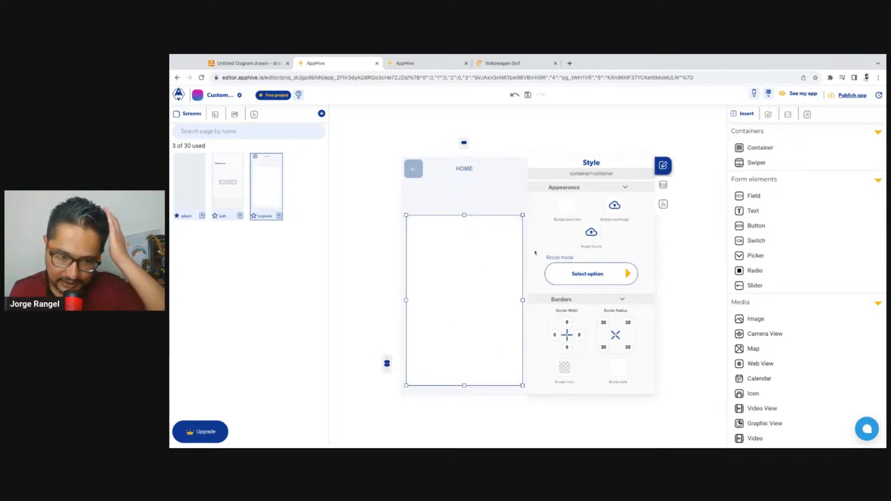
Insert a text element reading "Pick the car" in the middle column of the container below the HOME header
left_click(467, 194)
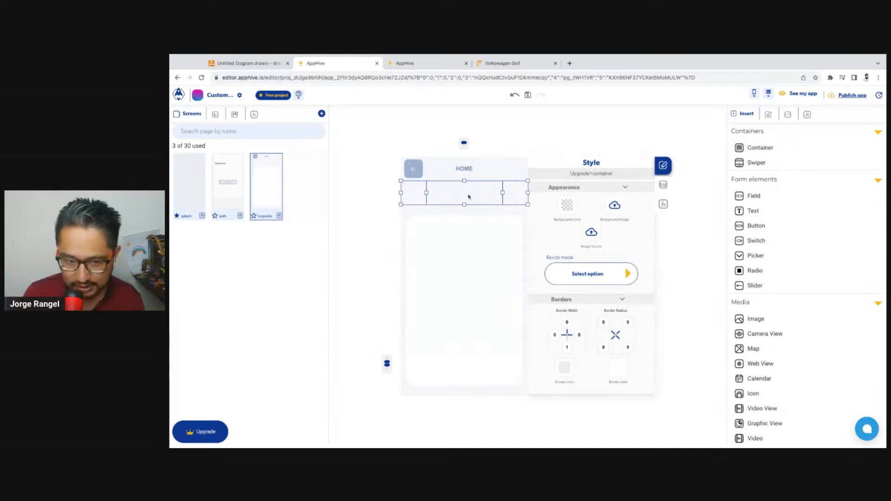
left_click(806, 212)
double_click(448, 196)
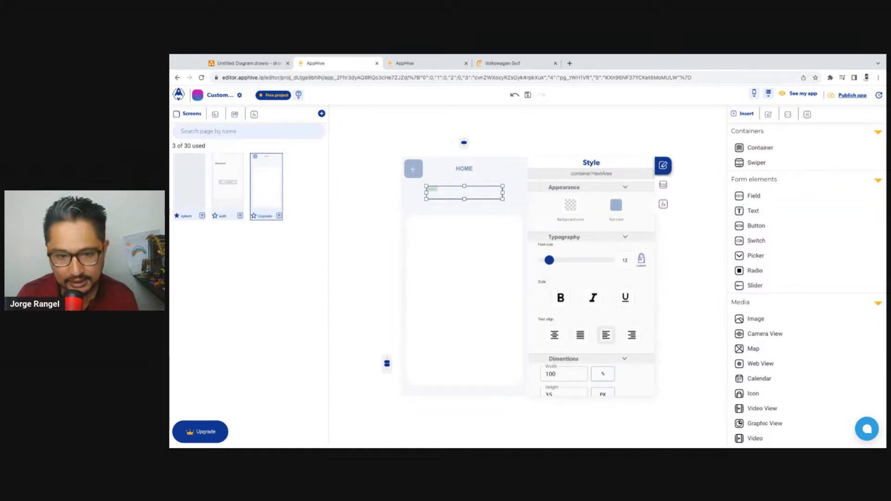
type("Time")
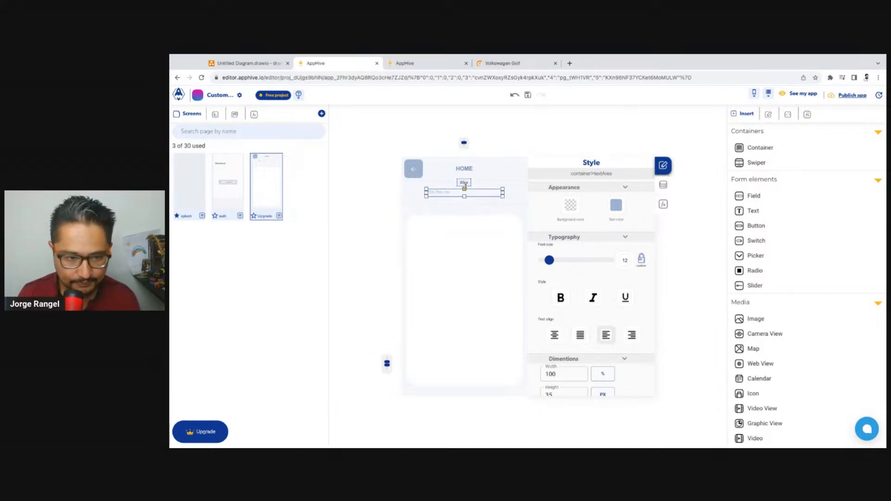
left_click(540, 146)
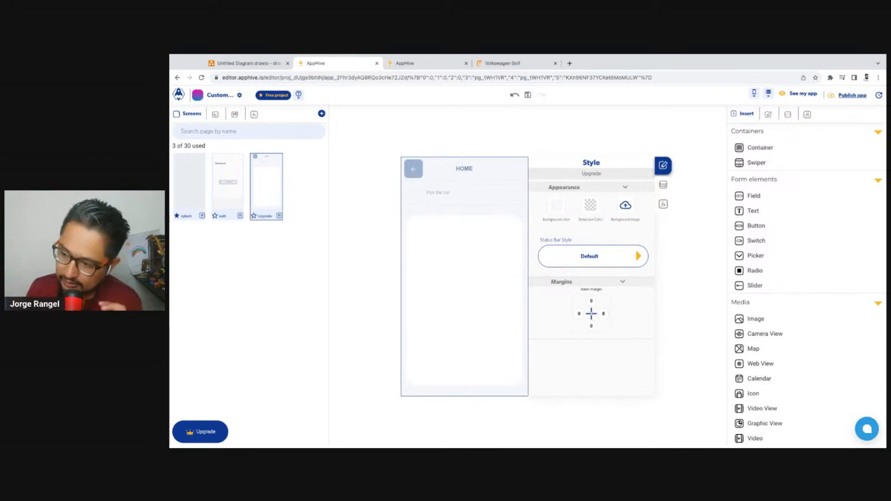
Create a copy of the screen with the HOME header and rename the original screen home
left_click(663, 205)
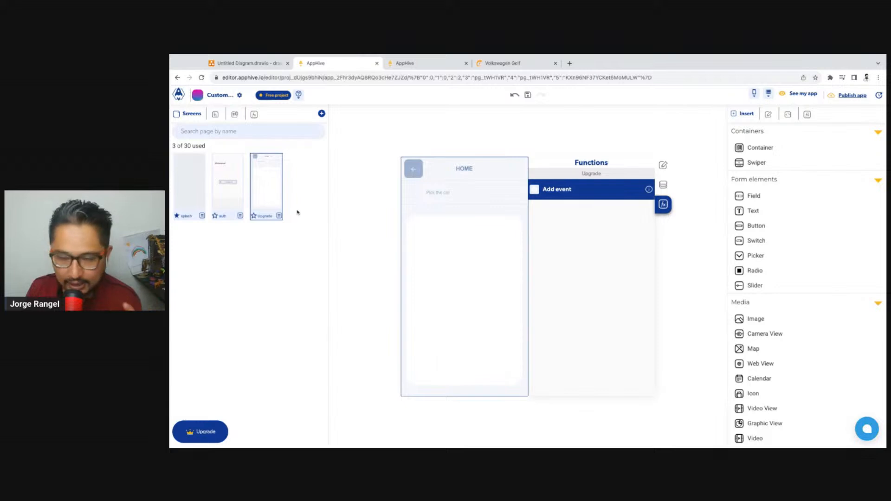
left_click(279, 215)
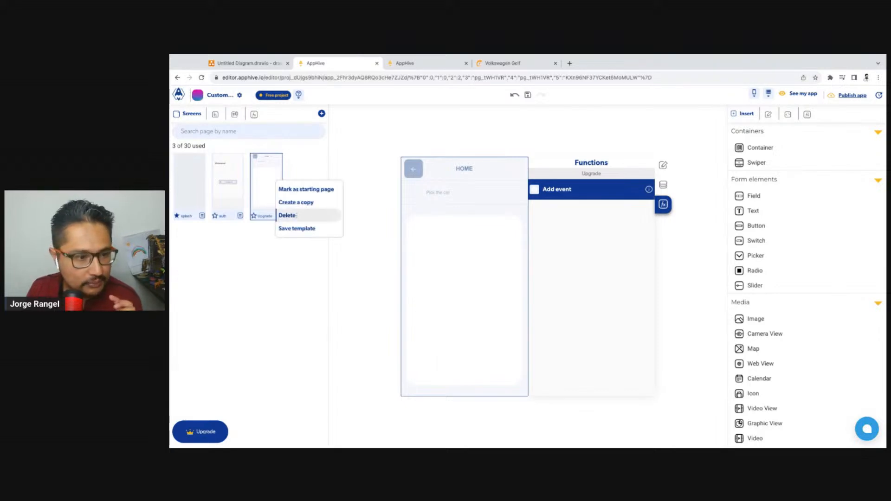
left_click(309, 207)
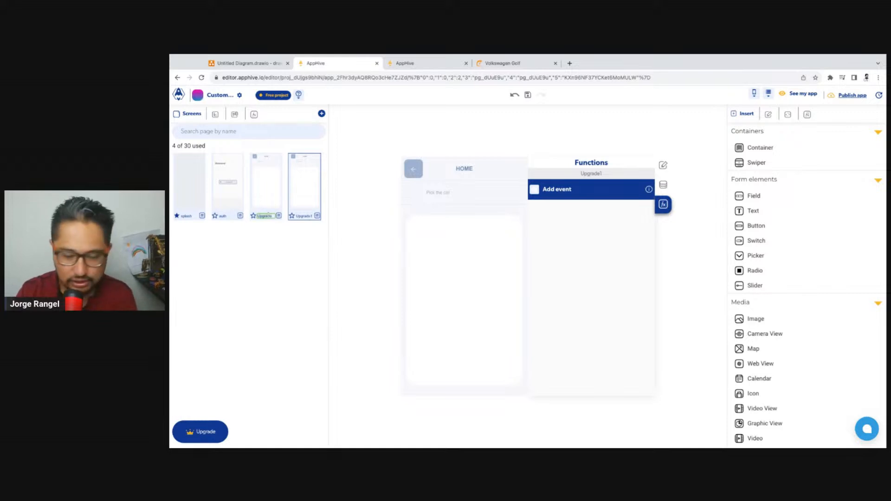
Check the splash screen's login callbacks and rename the copied screen loadAvailableCars
left_click(193, 180)
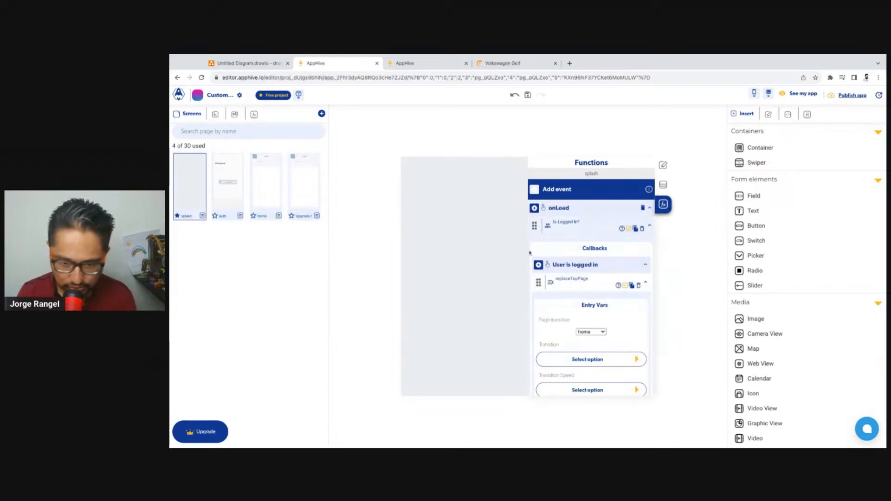
left_click(305, 190)
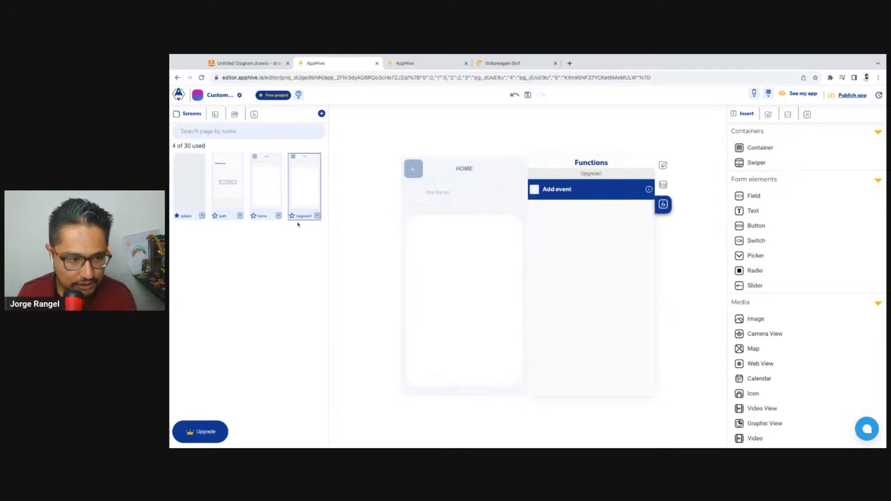
double_click(304, 216)
type("load")
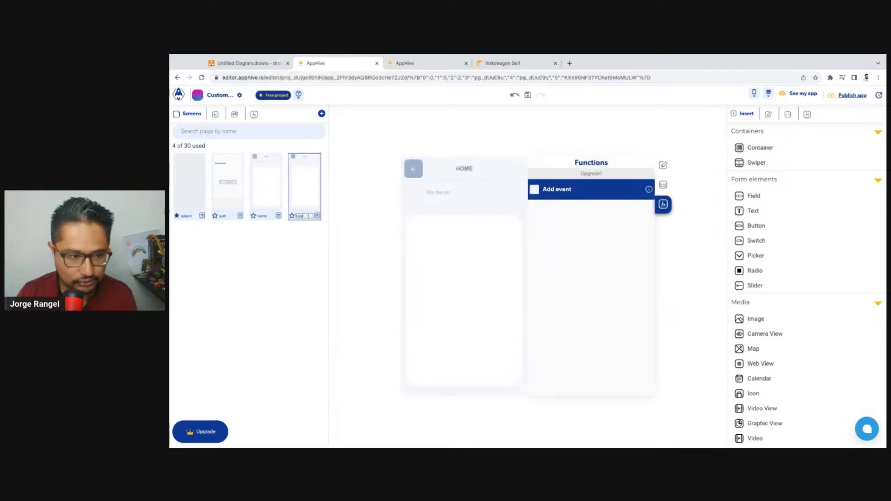
type("Cars")
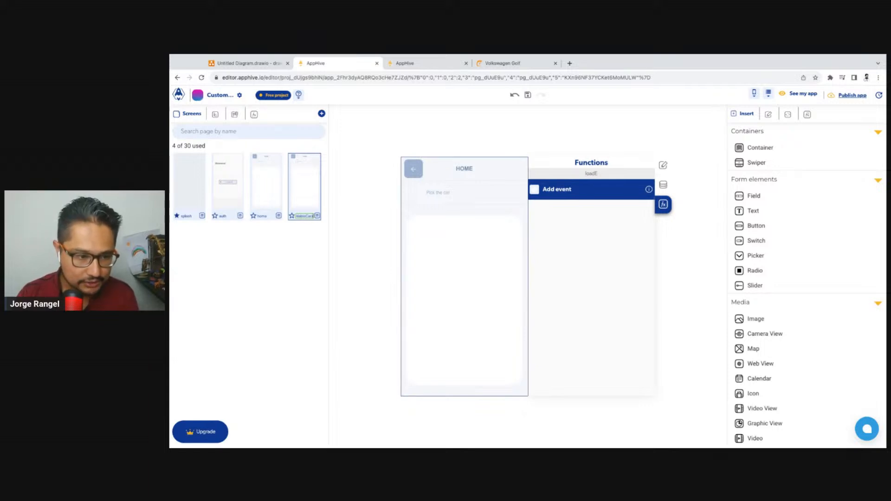
left_click(304, 241)
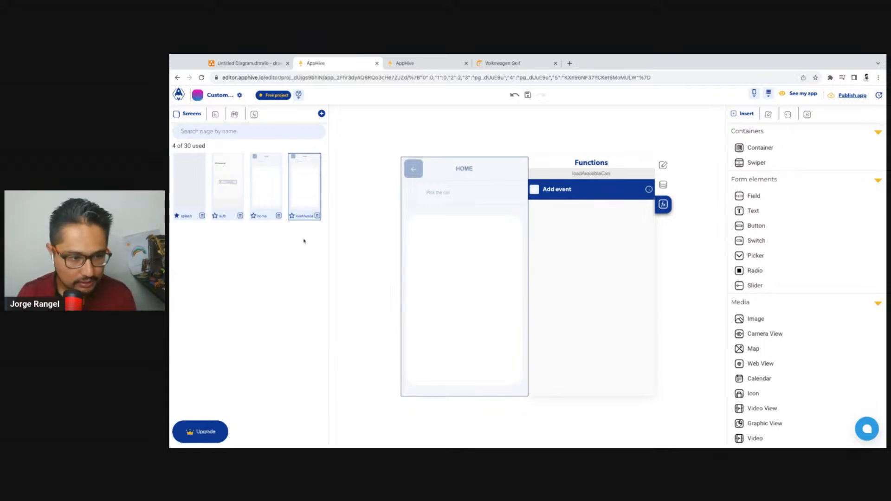
Rename the home screen availableCars and place the loadAvailableCars screen before it in the screen list
double_click(261, 217)
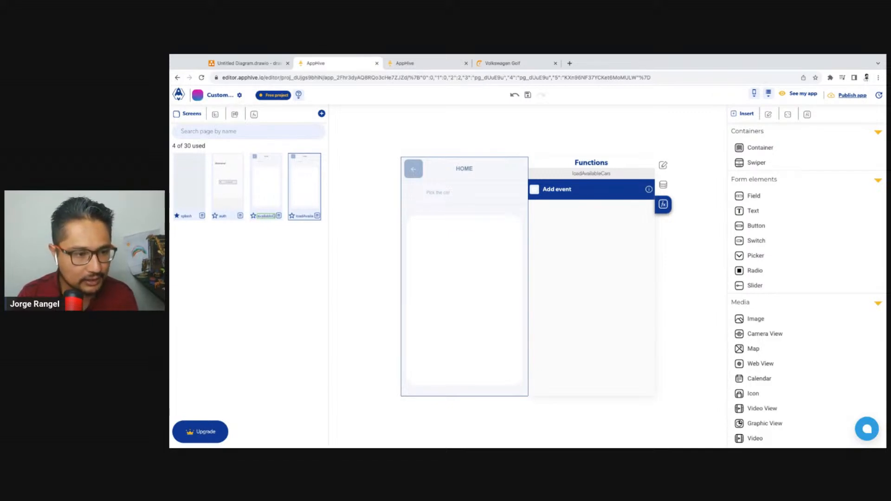
left_click_drag(307, 192, 271, 191)
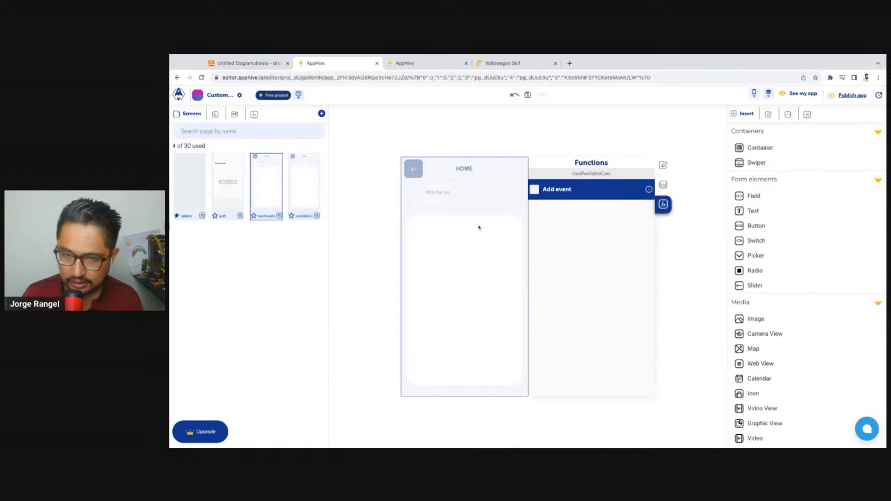
Open lottiefiles.com in a new browser tab and search its animations for "car"
left_click(570, 64)
type("lett")
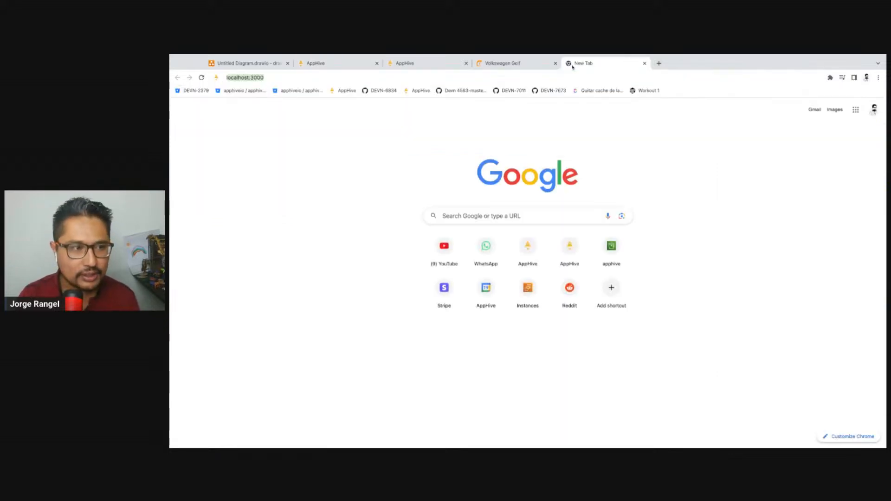
type("ottiefiles.com")
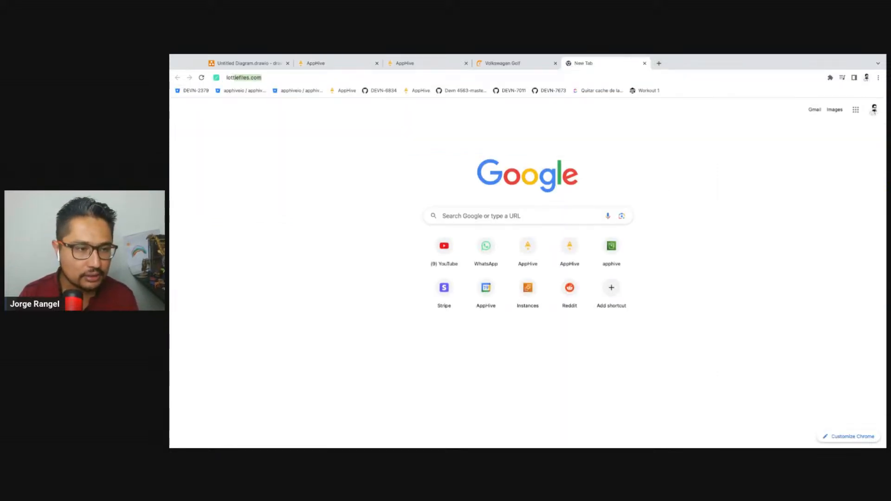
key("Return")
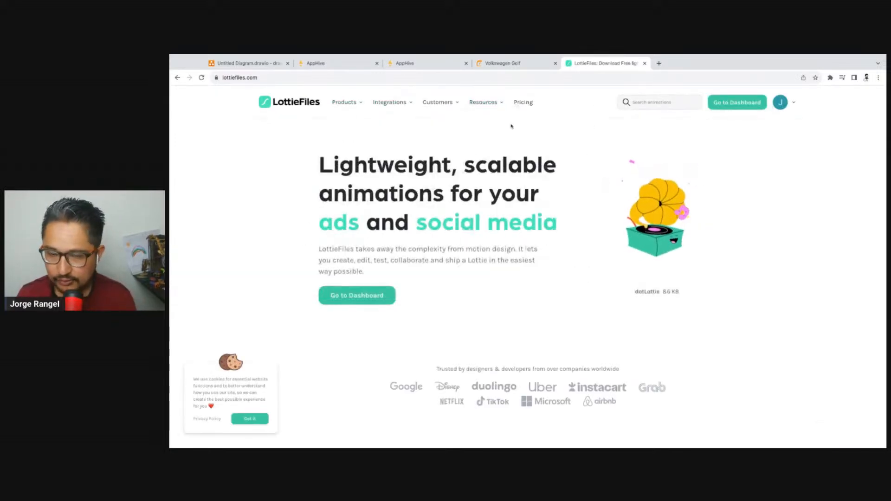
left_click(637, 102)
type("ca")
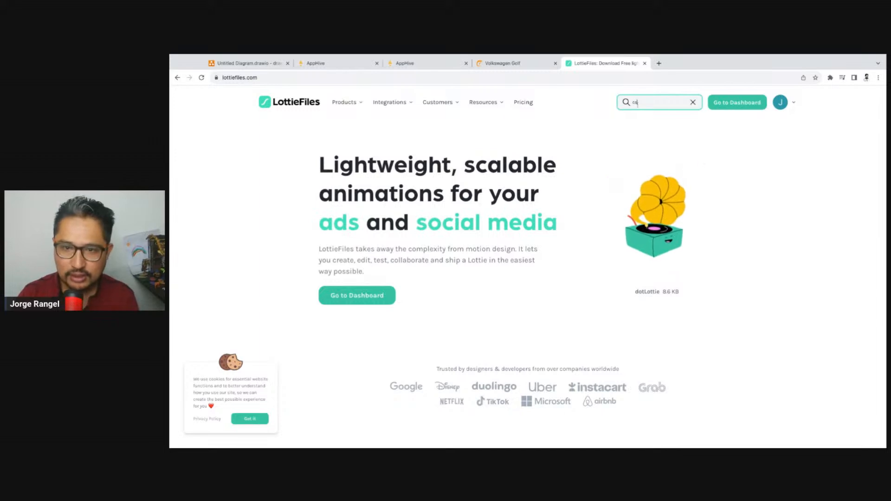
type("r")
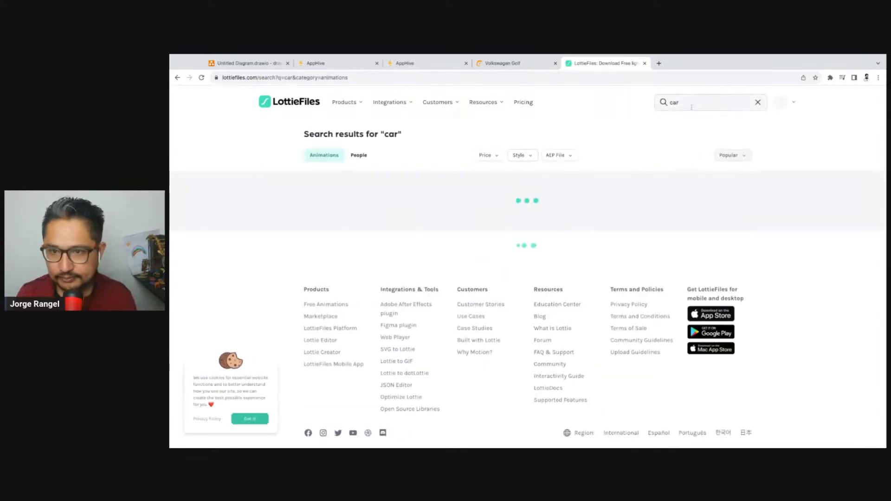
Search the LottieFiles animations for "car loading" and limit the results to free ones
left_click(692, 107)
type("loading")
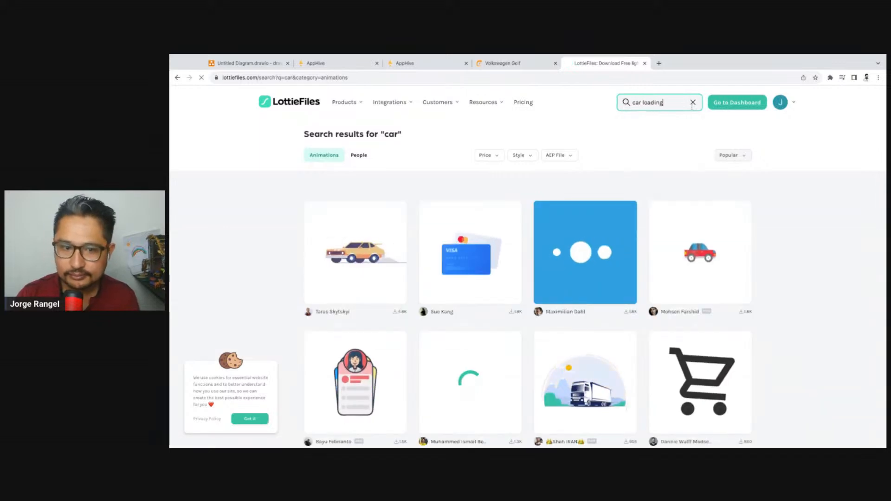
key("Return")
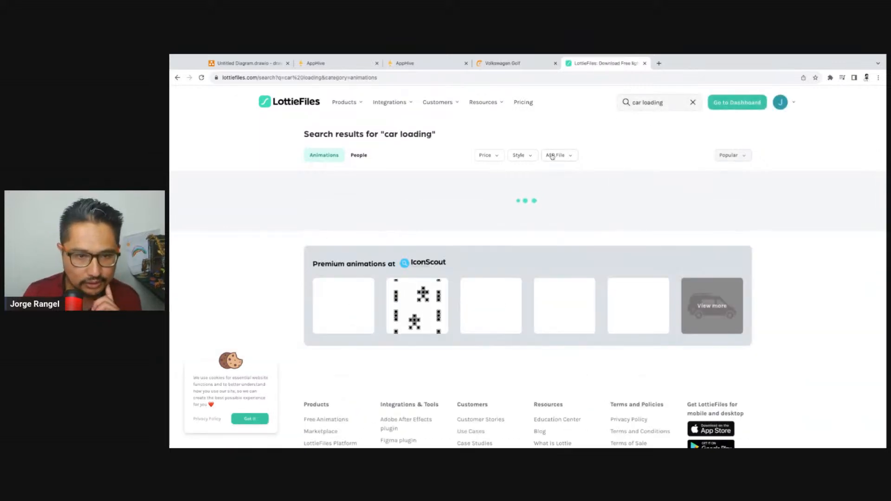
left_click(486, 156)
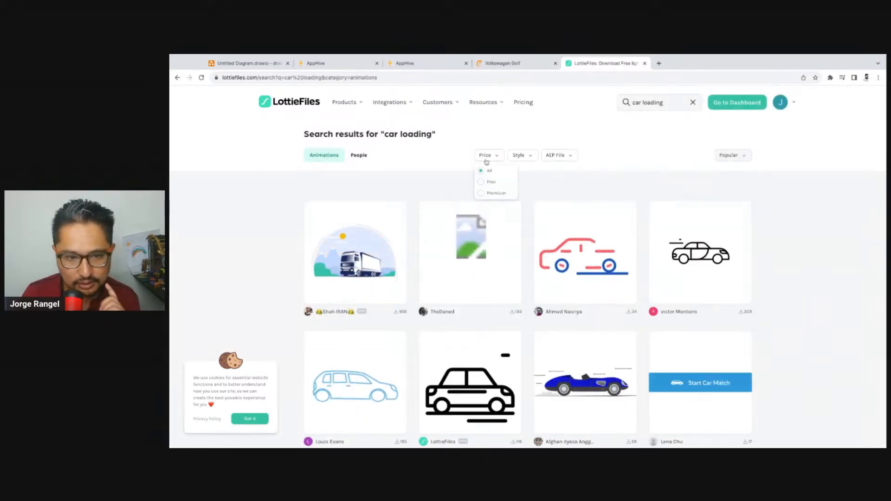
left_click(491, 186)
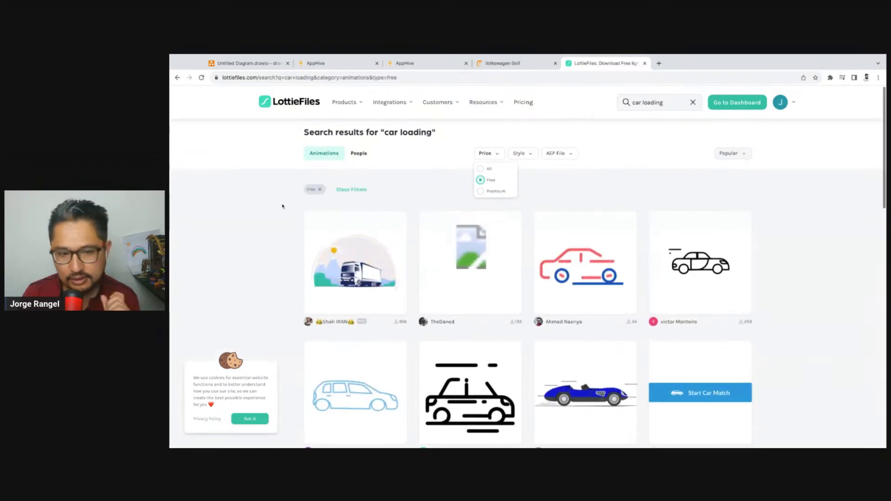
Open the free carLoadingAnimation from the search results and download it as Lottie JSON
scroll(275, 214, "down", 1)
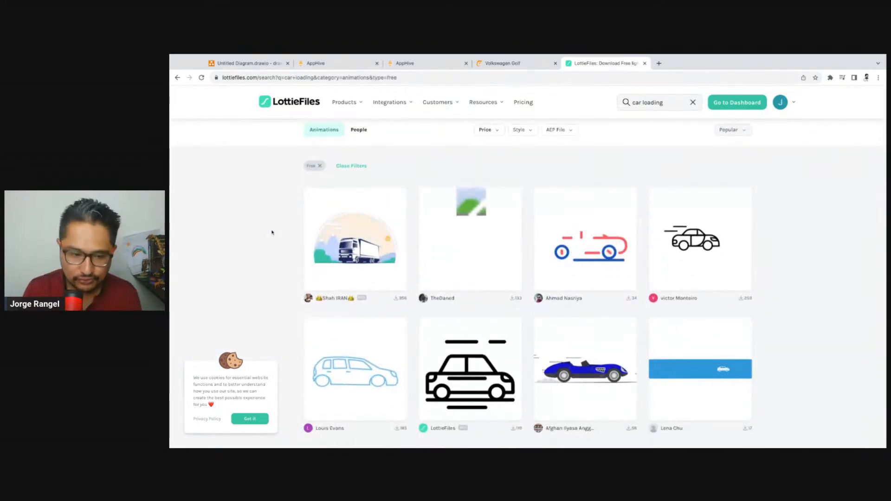
scroll(273, 234, "down", 1)
left_click(700, 216)
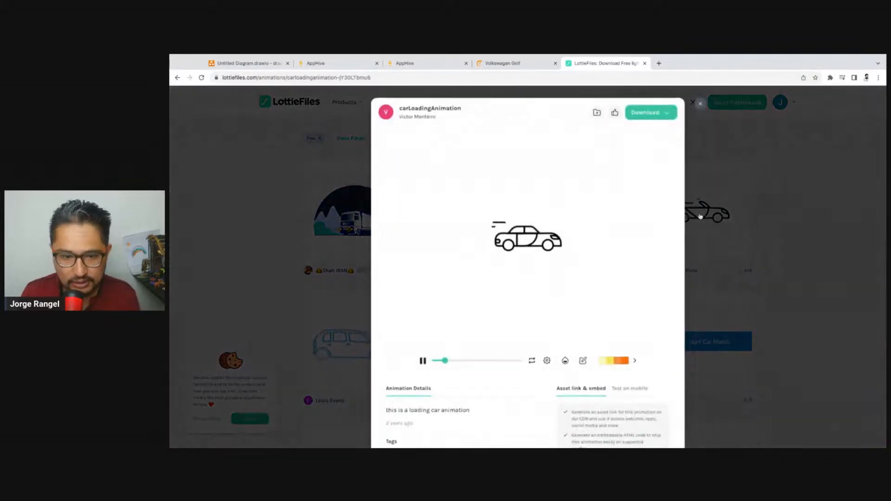
left_click(649, 112)
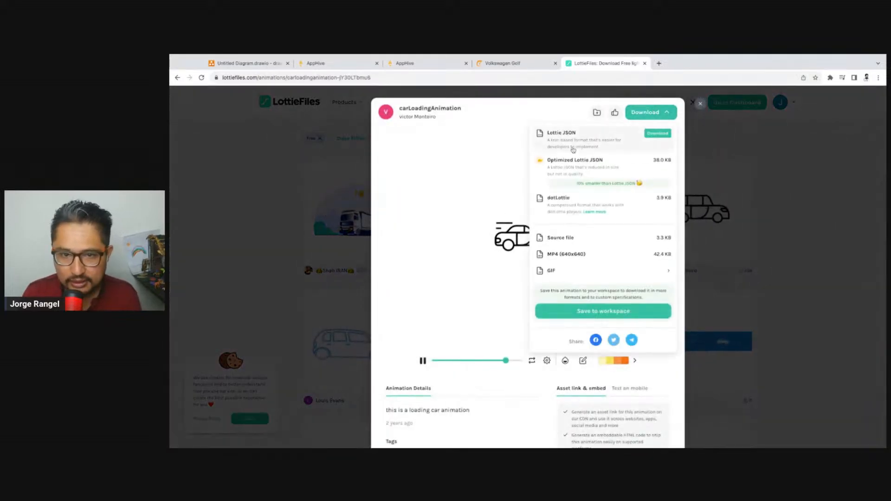
left_click(658, 133)
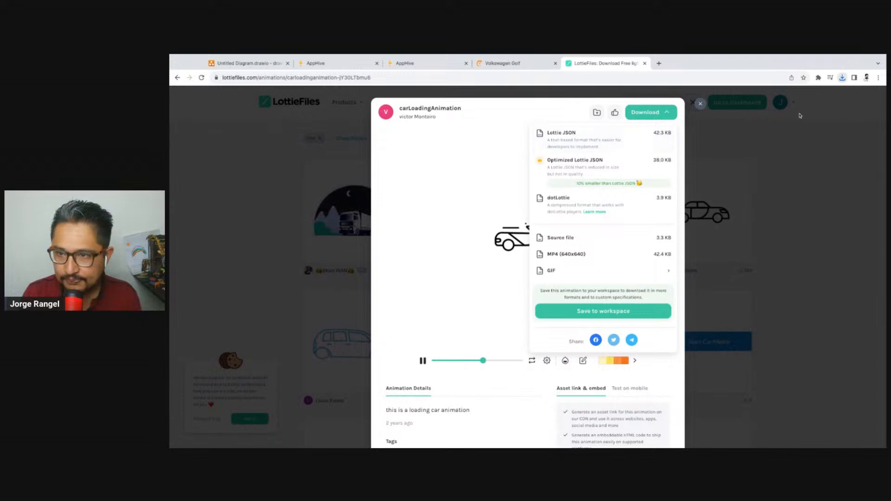
Switch to the AppHive editor, add an image element to the loadAvailableCars screen's white container, and centre it vertically
left_click(411, 65)
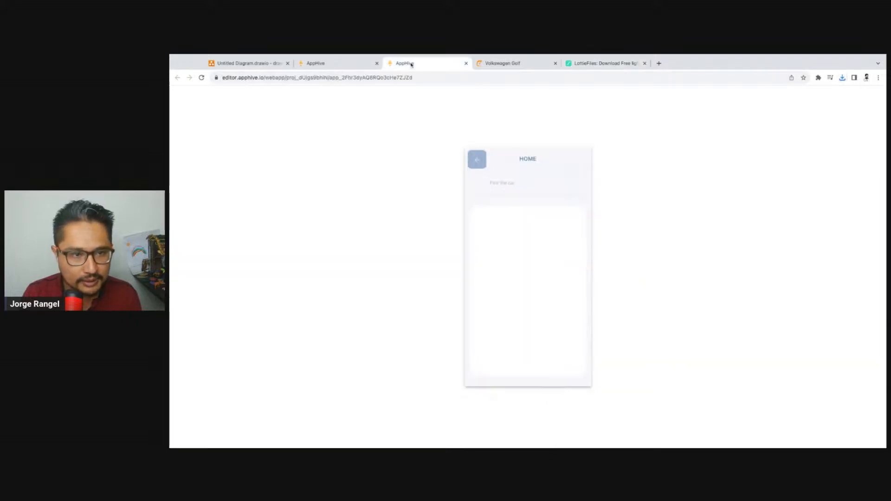
left_click(360, 69)
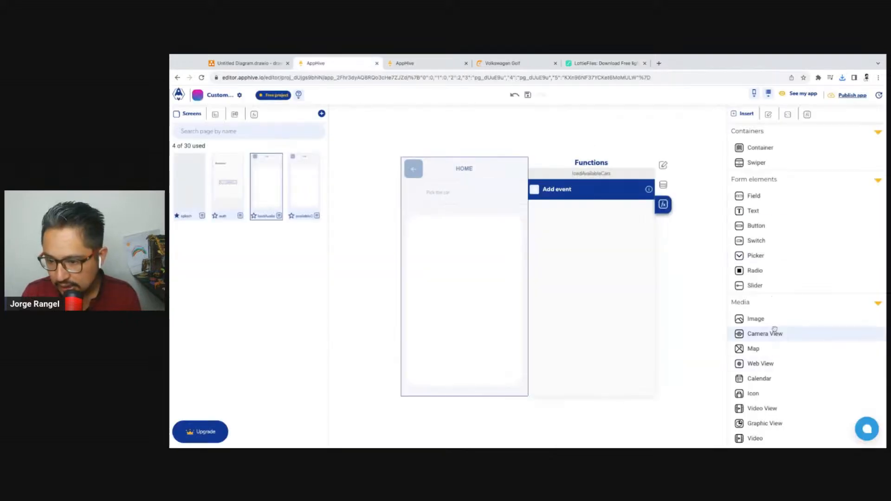
left_click_drag(773, 319, 508, 248)
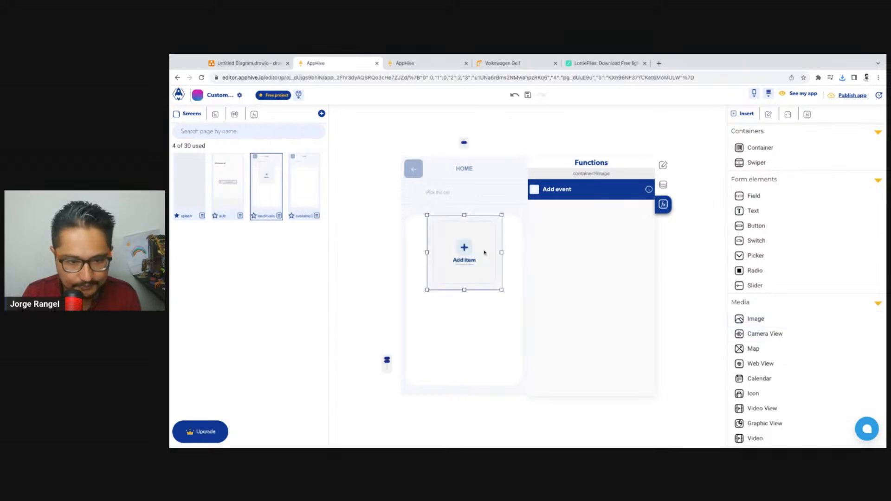
left_click(469, 335)
left_click(471, 274)
mouse_move(383, 368)
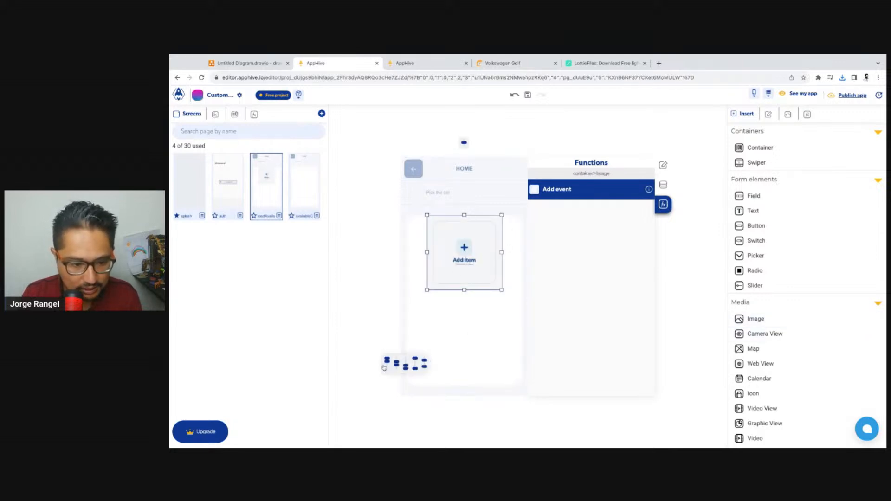
left_click(396, 364)
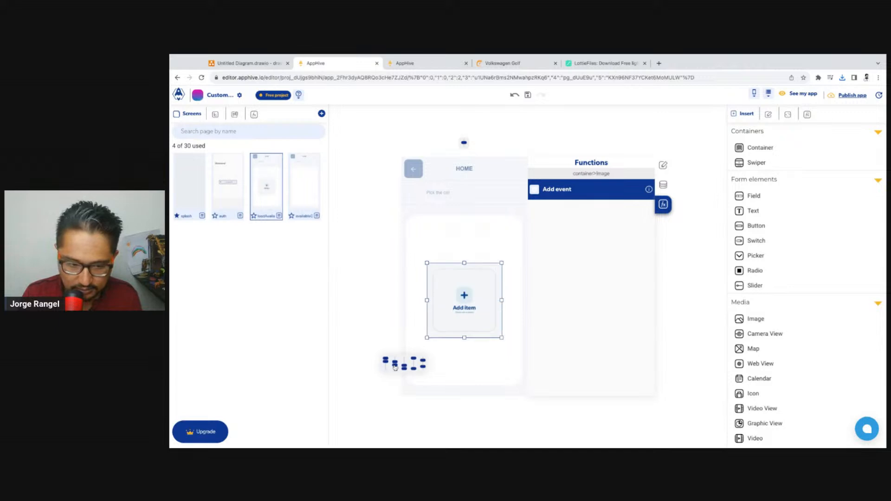
Upload the downloaded car Lottie file to the media library and select it for the image element
left_click(466, 296)
left_click(396, 197)
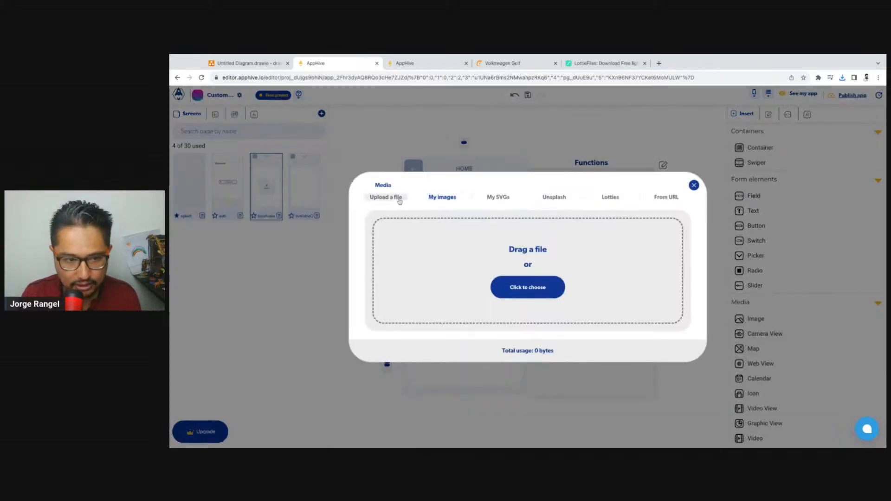
left_click(546, 293)
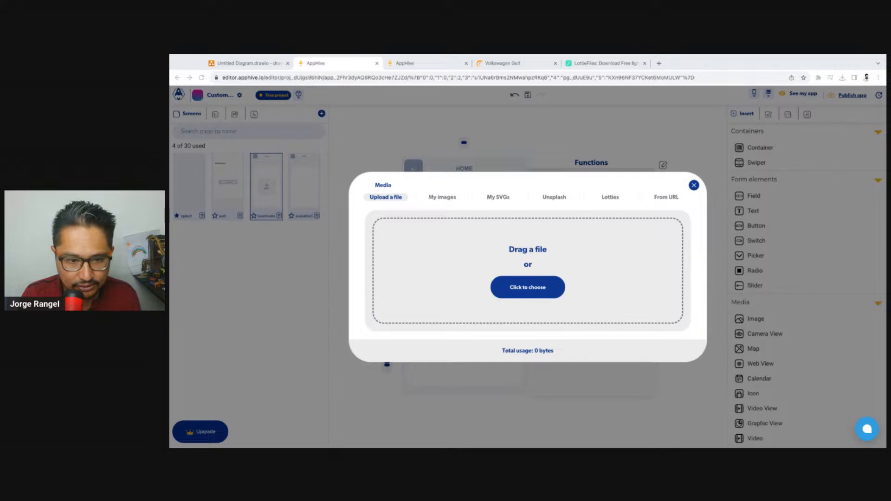
key("Return")
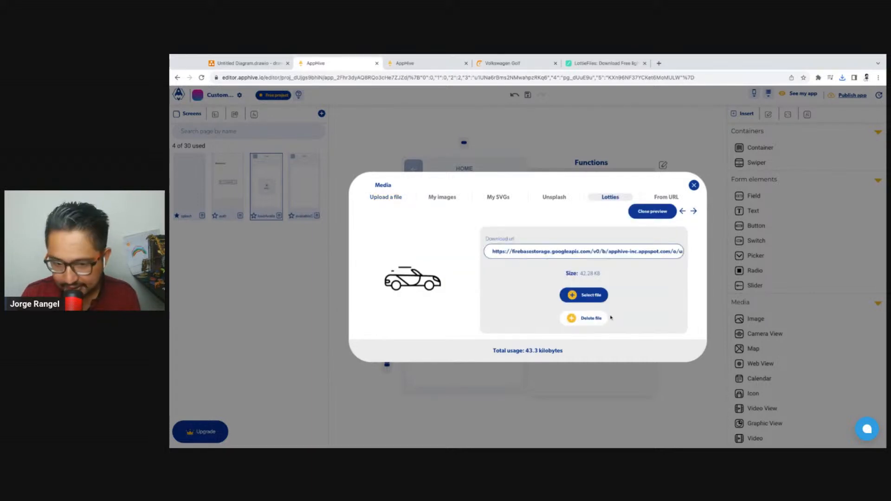
left_click(591, 299)
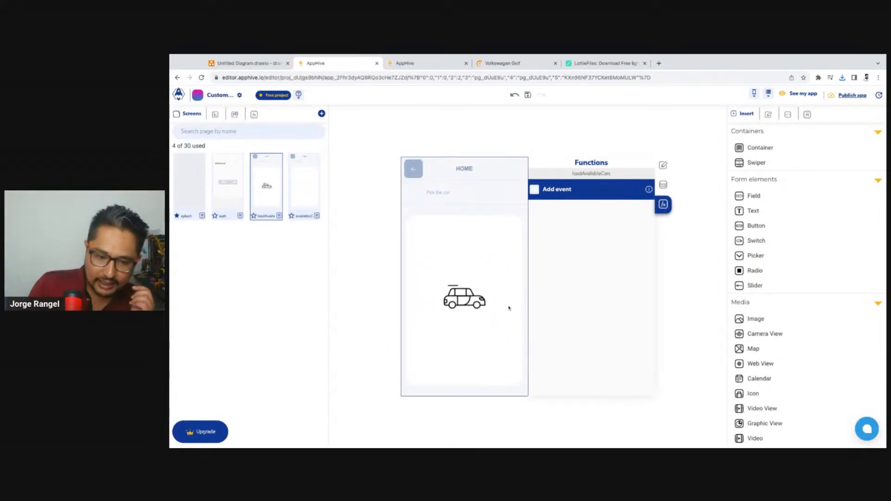
Set the page transition of the splash screen's "User is logged in" callback to loadAvailableCars
left_click(192, 190)
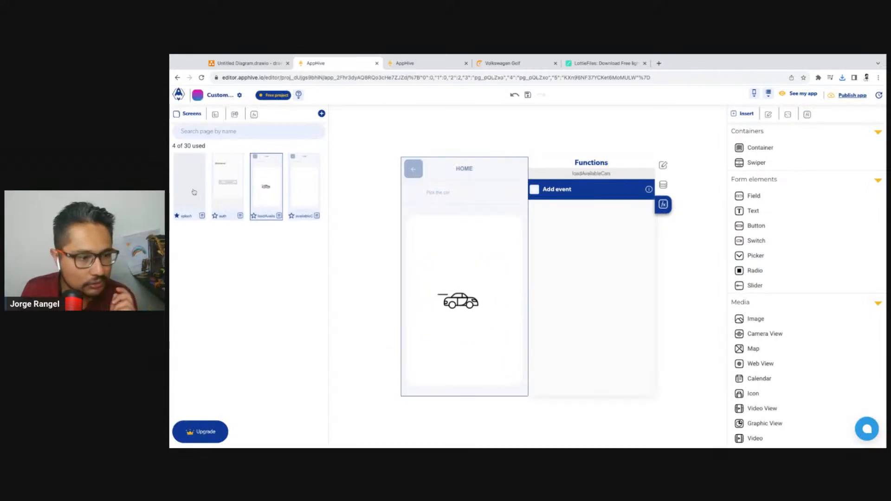
scroll(594, 297, "down", 5)
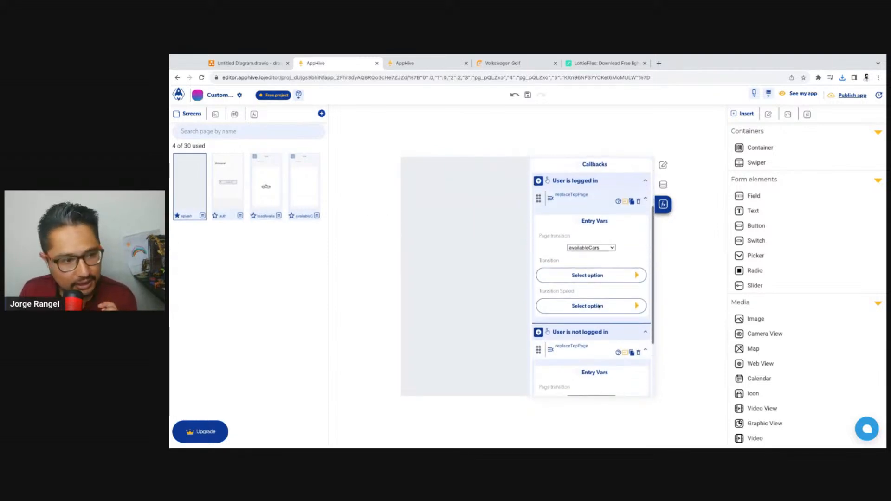
scroll(599, 306, "up", 2)
scroll(600, 288, "down", 3)
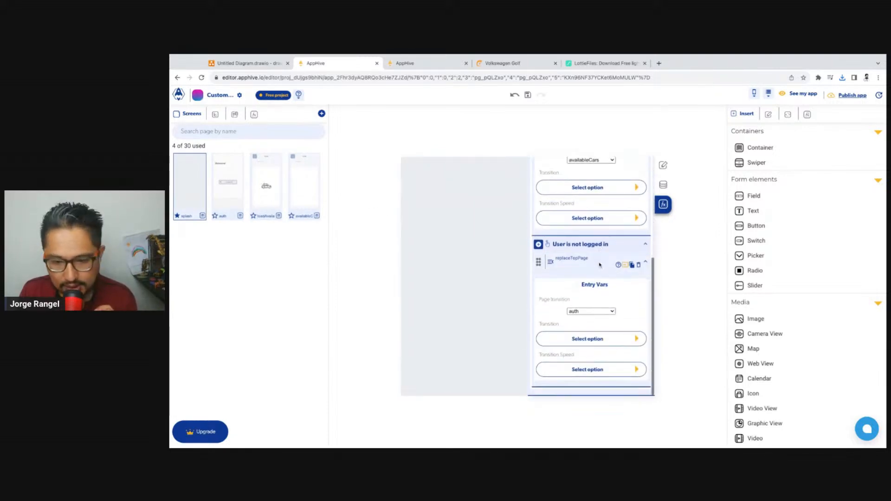
scroll(600, 302, "up", 3)
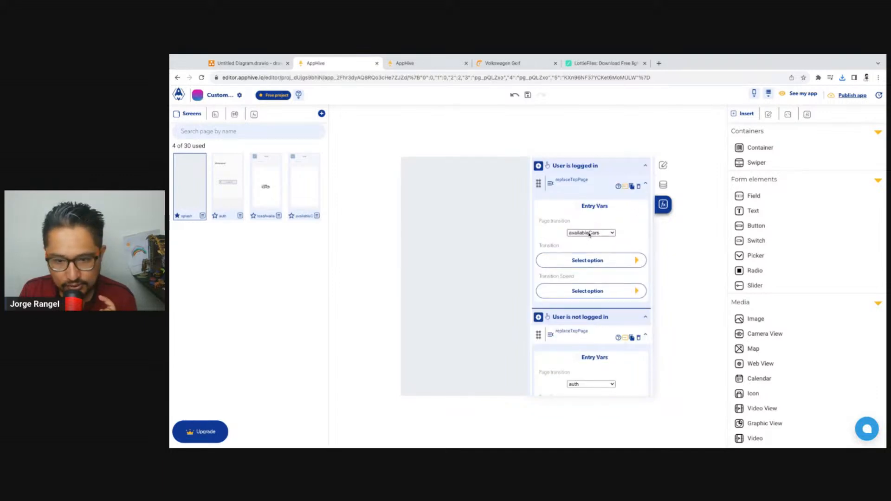
Reload the app preview to check the screen shown after the splash, and return to the editor
left_click(418, 62)
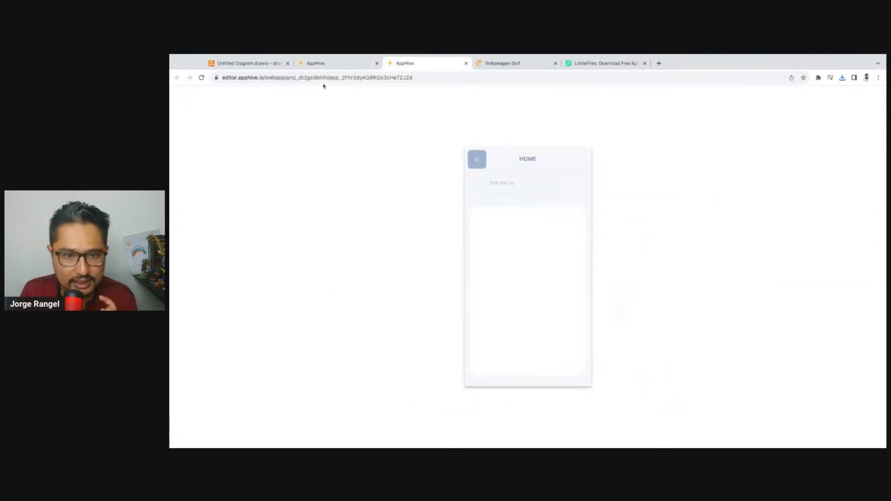
left_click(202, 78)
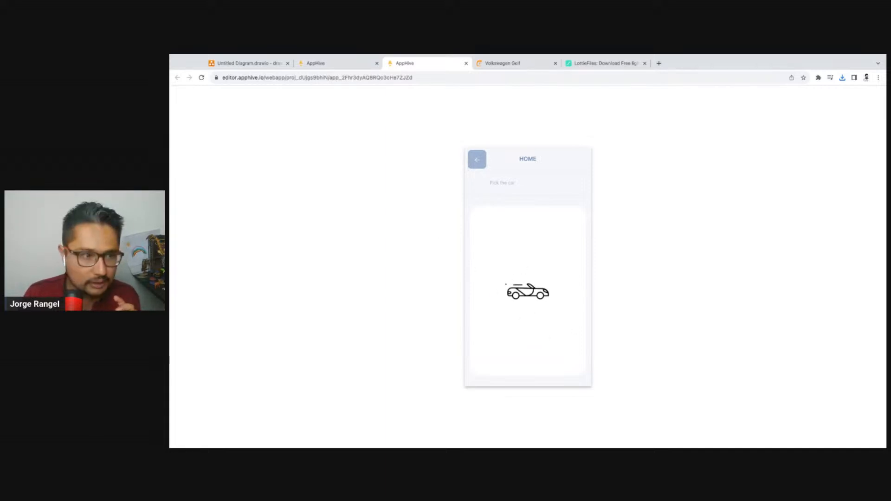
key("ctrl+shift+Tab")
Add an onLoad event to the loadAvailableCars screen and give it the Get database data function
left_click(269, 165)
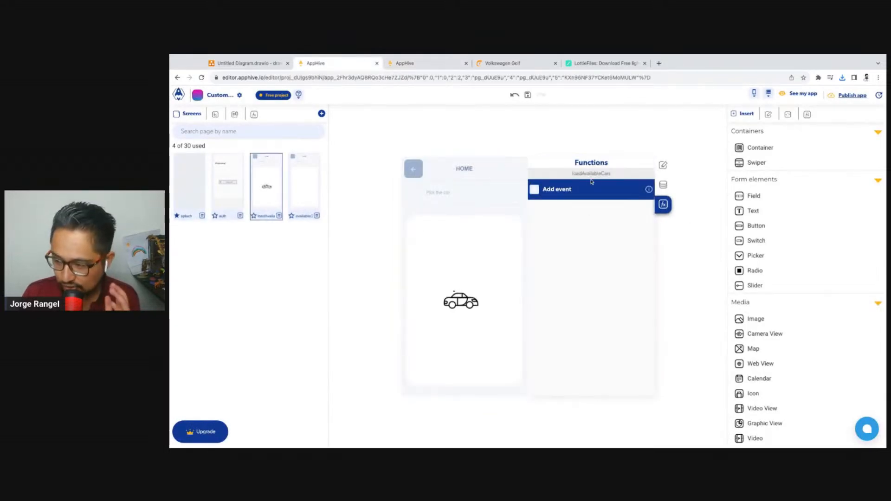
left_click(538, 190)
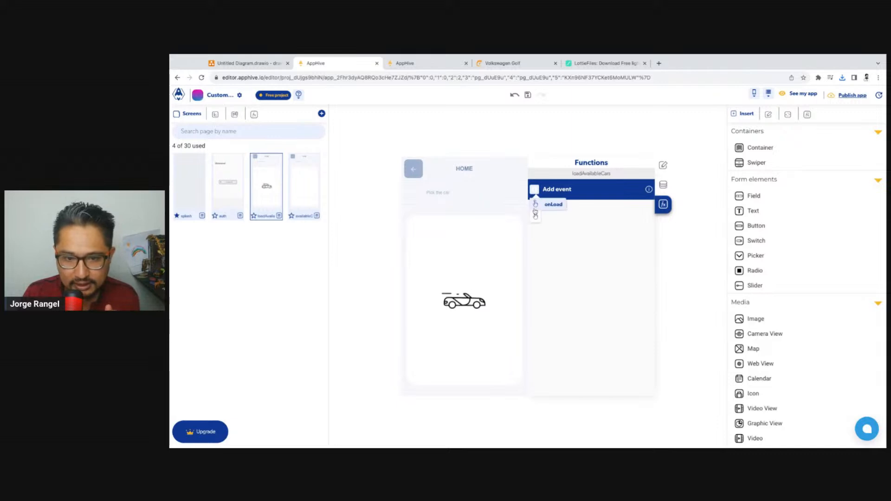
left_click(543, 206)
left_click(541, 208)
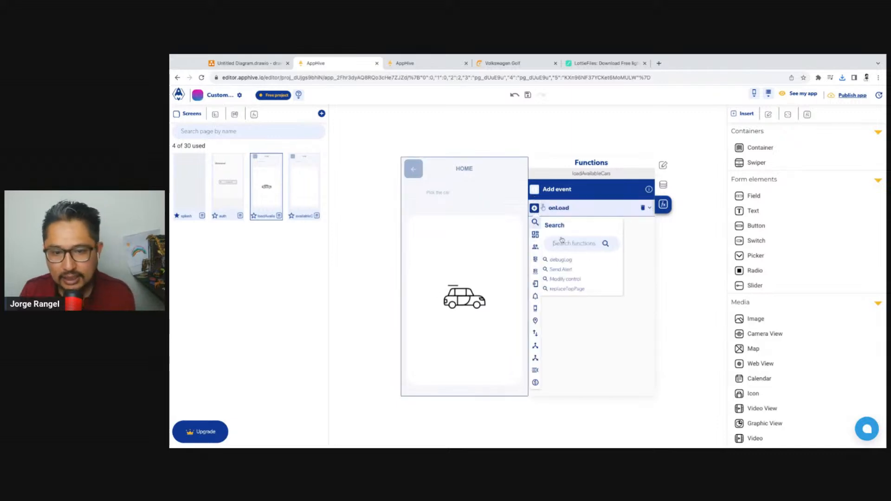
left_click(586, 244)
type("get data")
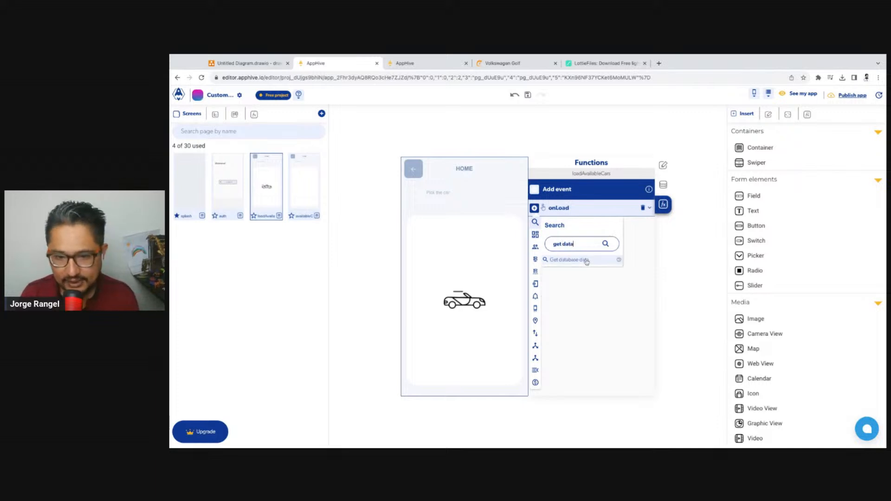
left_click(569, 260)
Set the Get database data function's database path to the CarsAvailable collection
scroll(607, 360, "down", 3)
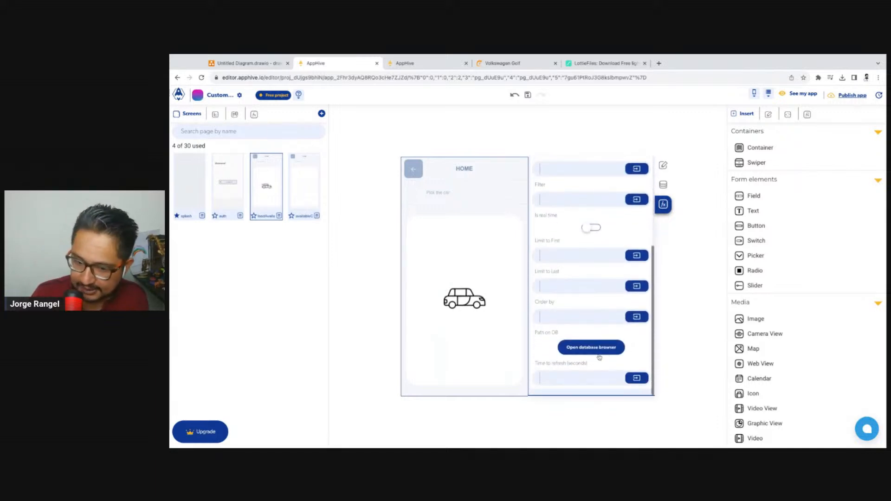
left_click(599, 355)
left_click(230, 154)
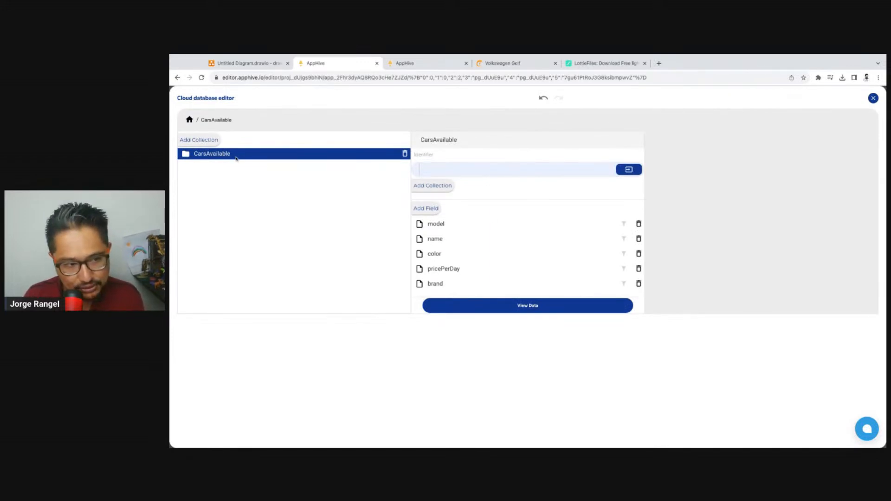
left_click(874, 98)
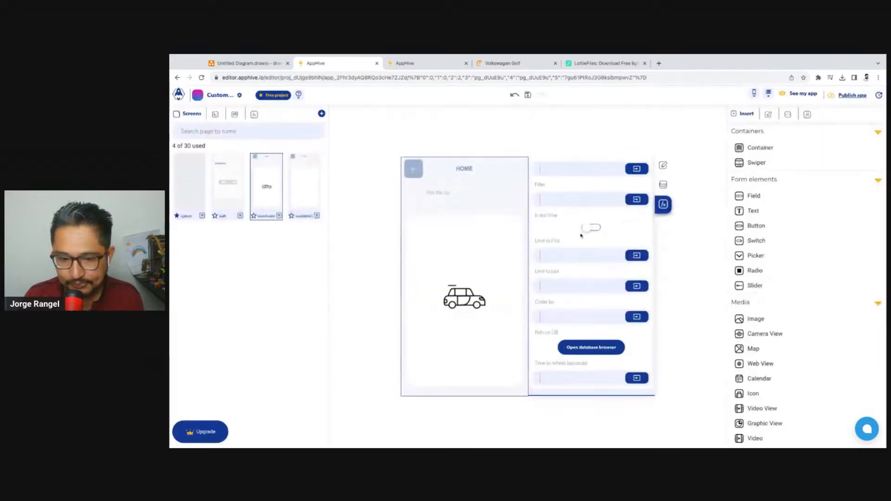
Add a debugLog function to the Data obtained callback, with the Get database data output as its content
scroll(635, 194, "up", 5)
left_click(629, 182)
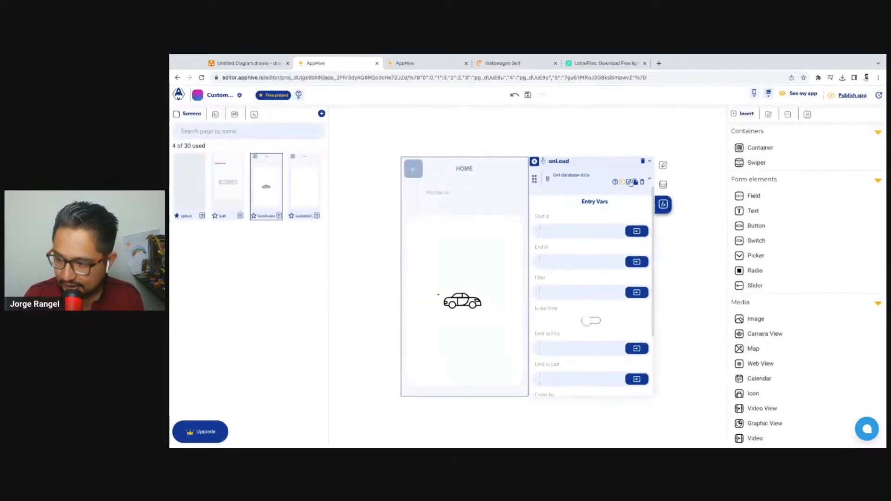
left_click(538, 316)
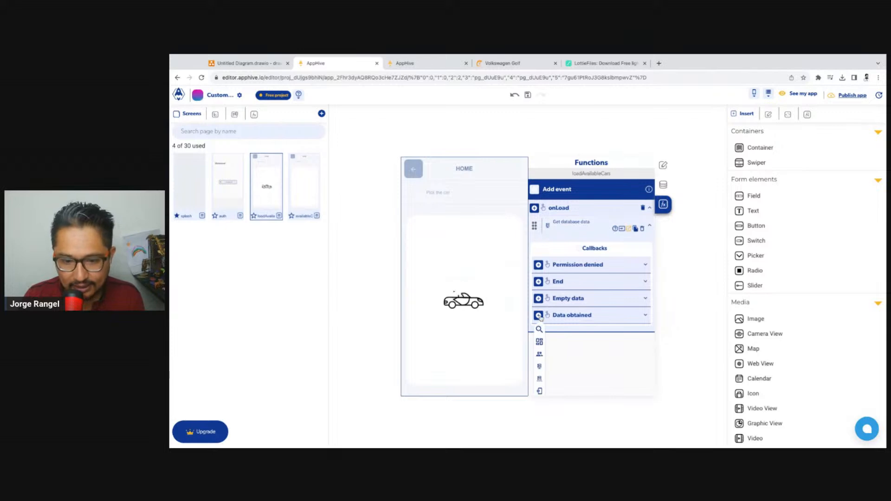
left_click(540, 329)
left_click(586, 351)
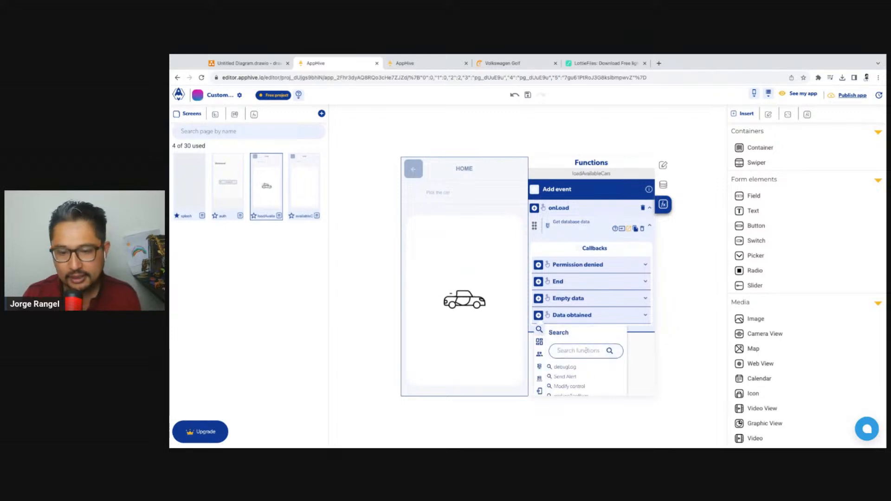
type("deb")
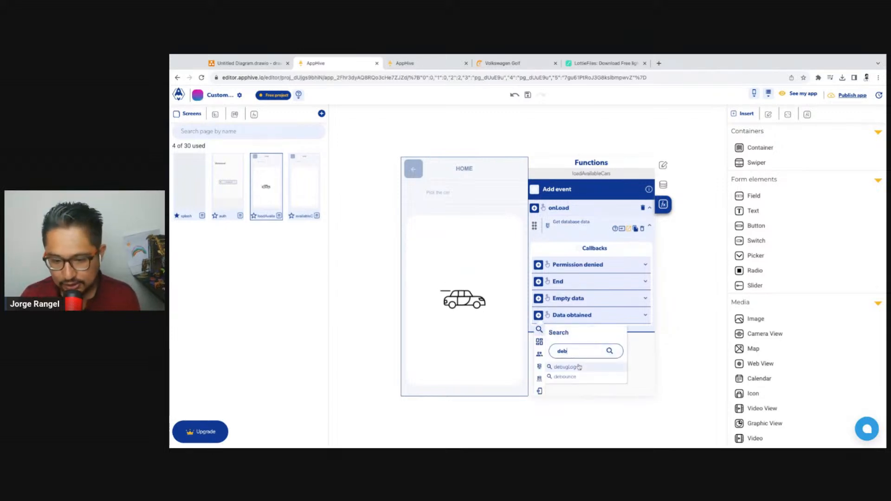
left_click(580, 367)
left_click(633, 370)
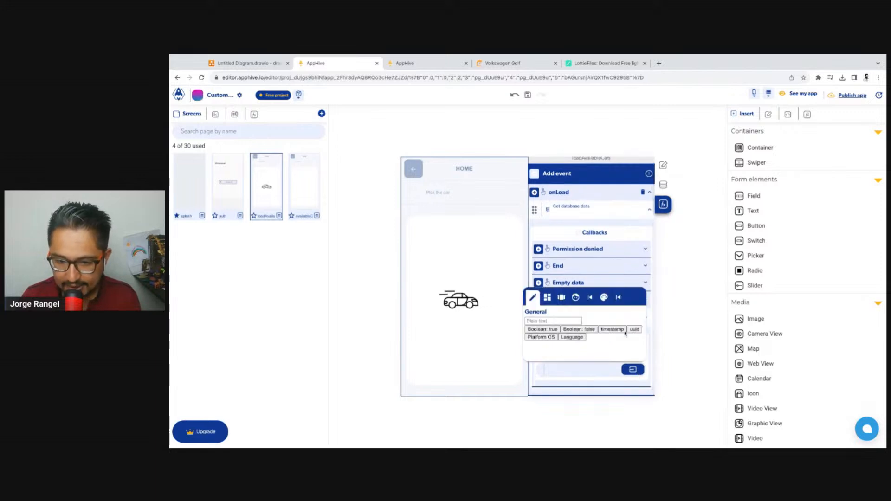
left_click(624, 302)
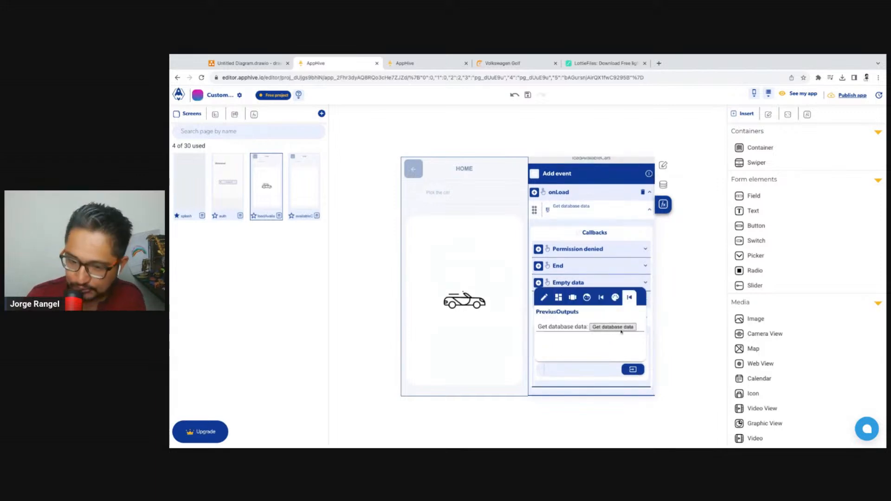
left_click(621, 330)
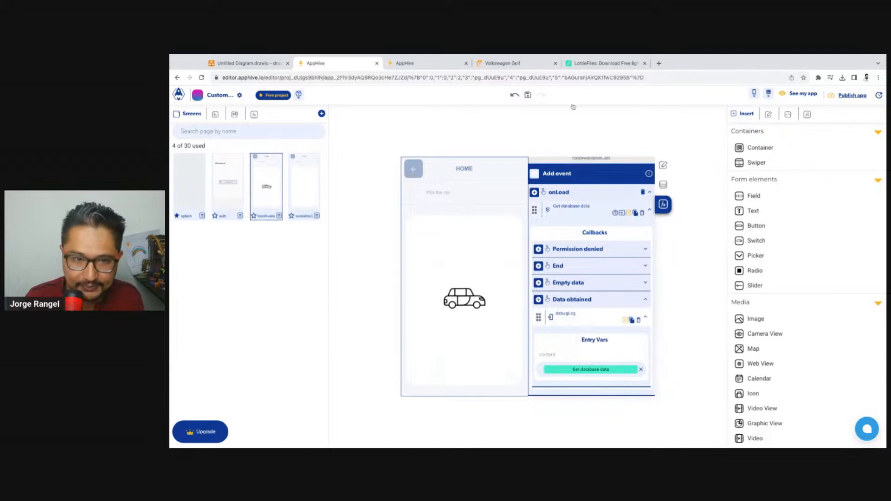
Reload the app preview to test the onLoad data request, and return to the editor
left_click(424, 64)
key("F5")
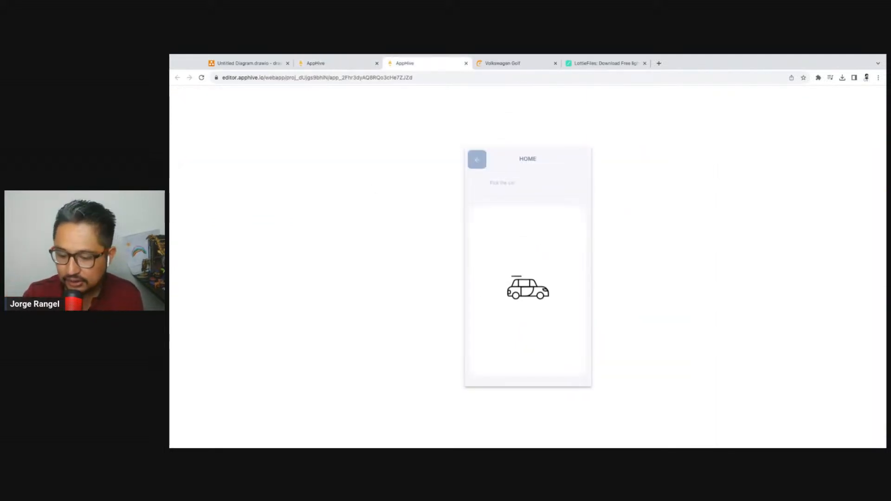
left_click(325, 63)
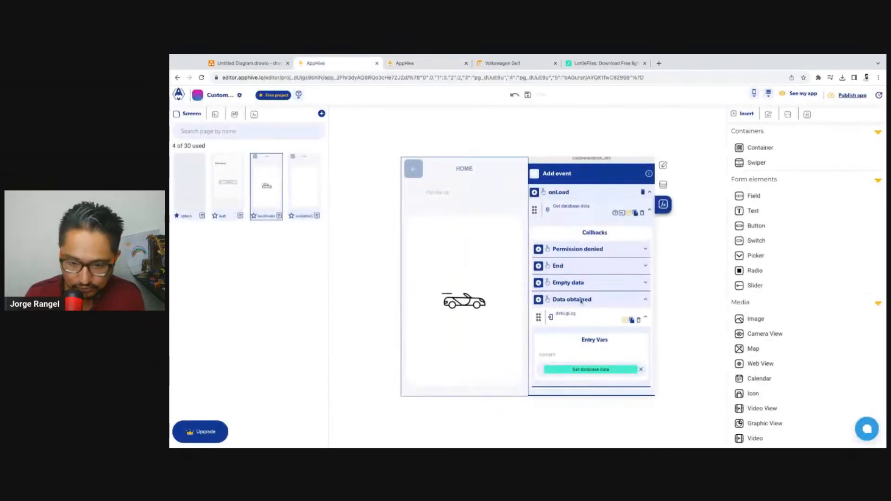
Inspect both car records logged in the app preview's developer console, and clear the console
left_click(424, 63)
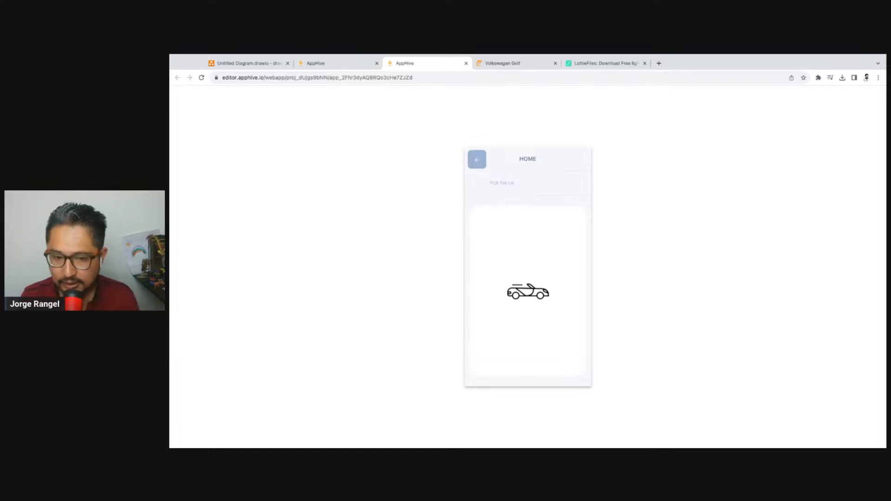
key("super+alt+i")
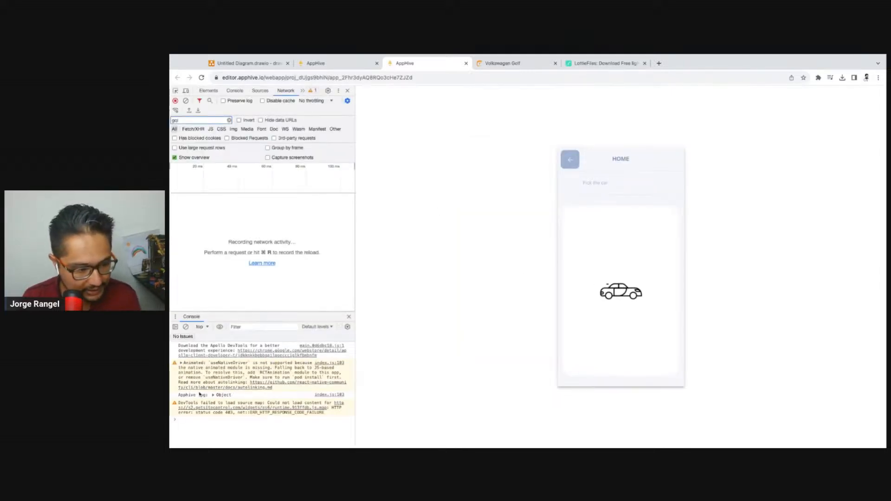
left_click(214, 397)
left_click(212, 402)
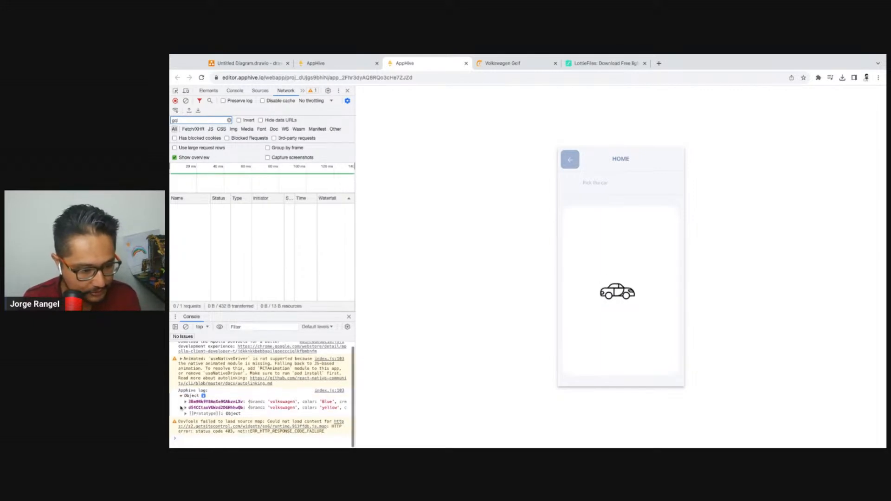
scroll(212, 403, "down", 1)
left_click(187, 409)
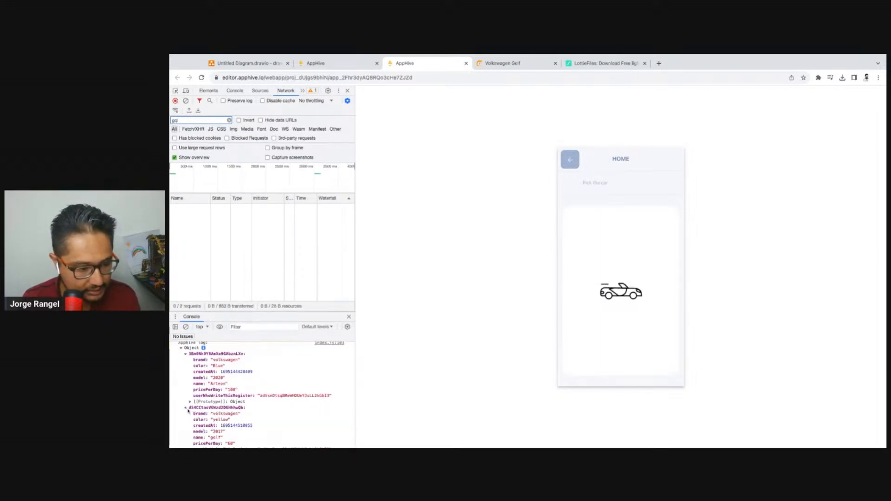
scroll(187, 410, "down", 2)
scroll(282, 389, "up", 5)
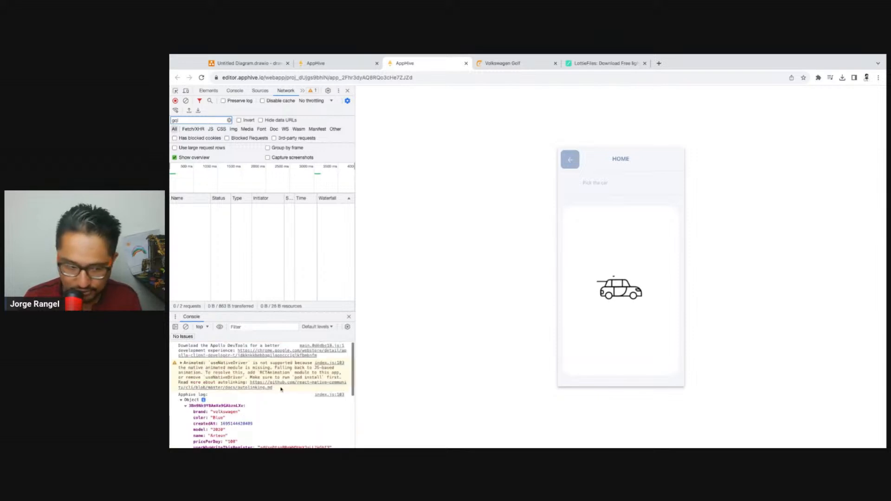
left_click(186, 326)
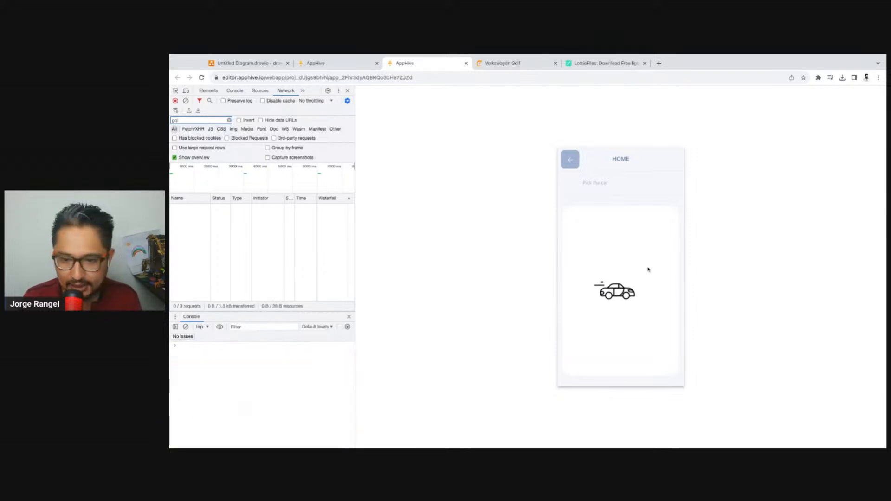
Return to the editor and add a page input named cars to the availableCars screen
left_click(323, 66)
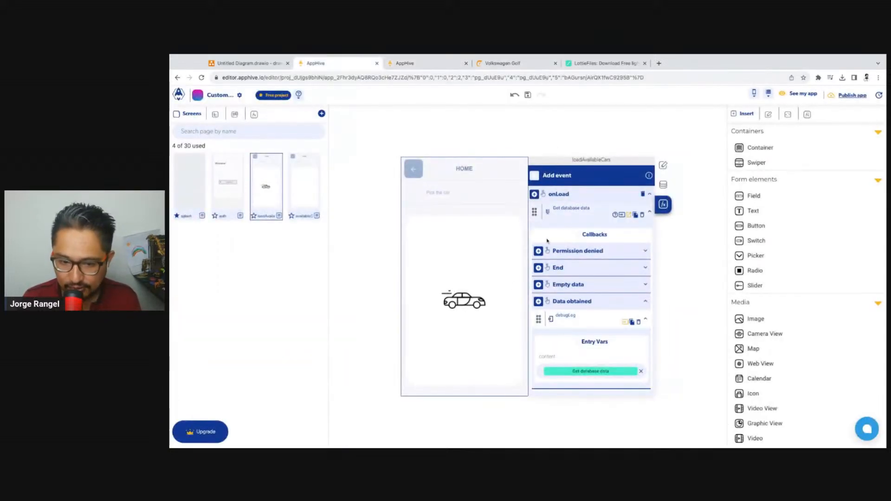
left_click(303, 174)
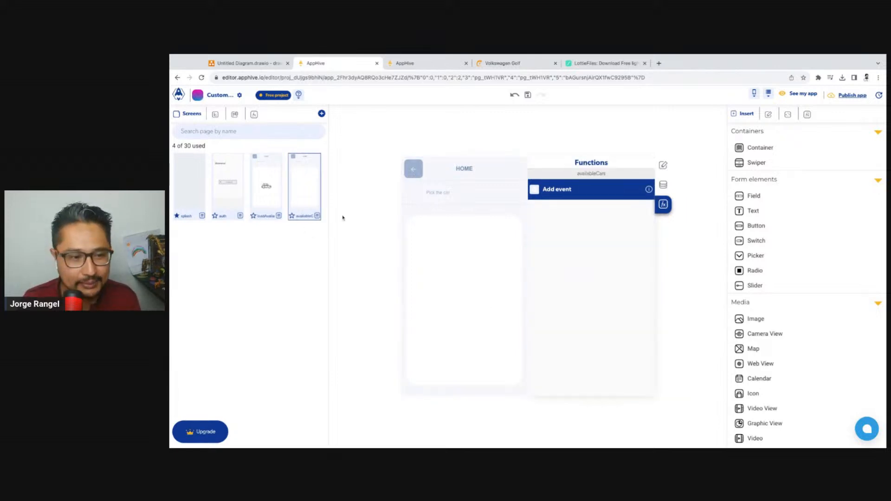
left_click(664, 185)
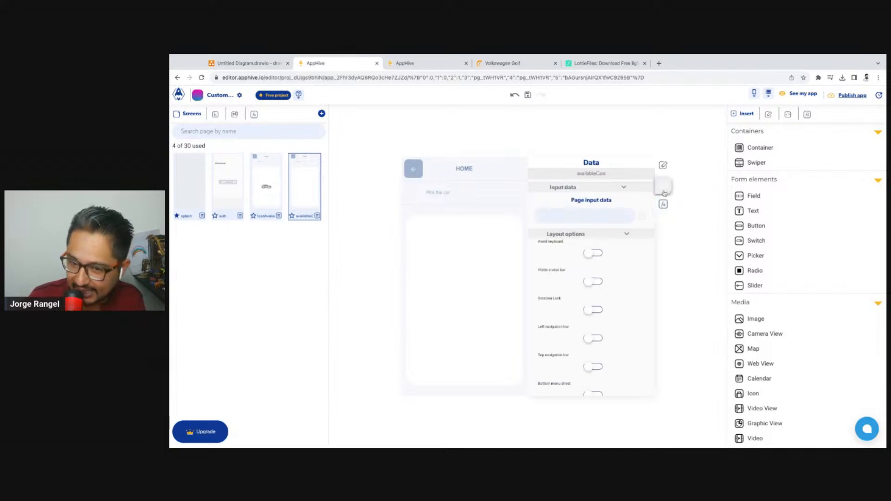
left_click(605, 217)
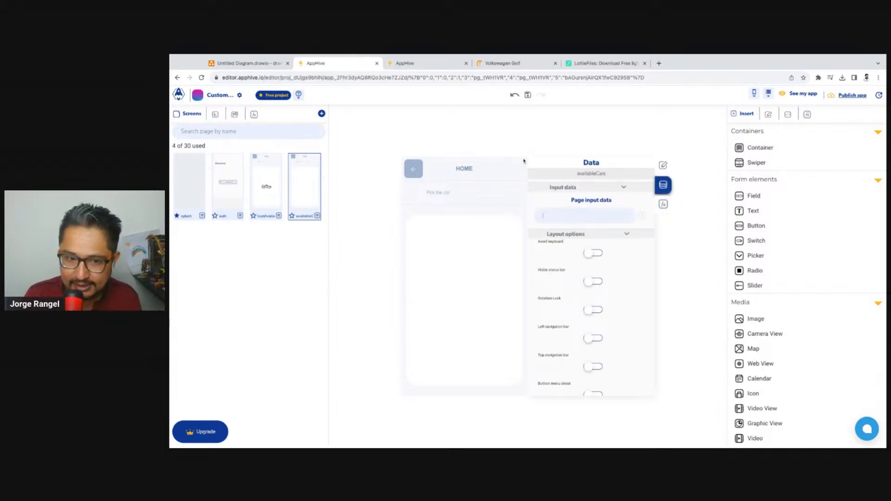
left_click(582, 213)
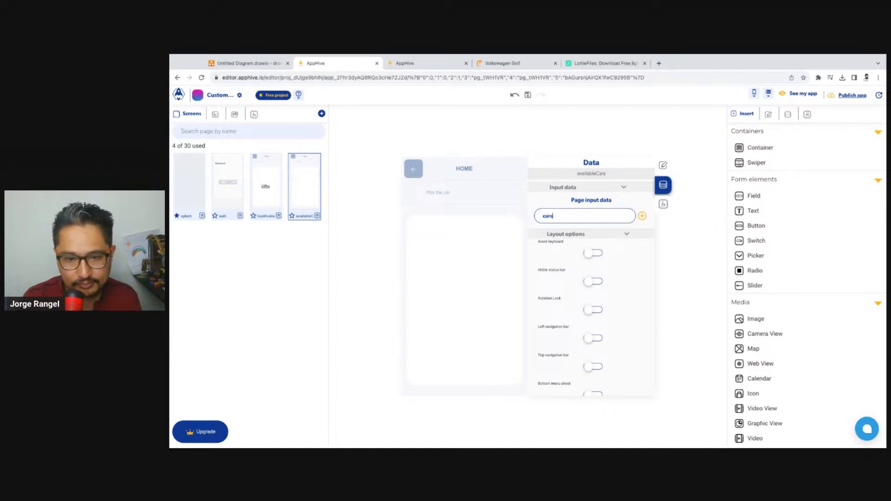
left_click(642, 216)
Delete the debugLog function from the Data obtained callback of the loadAvailableCars screen
left_click(256, 188)
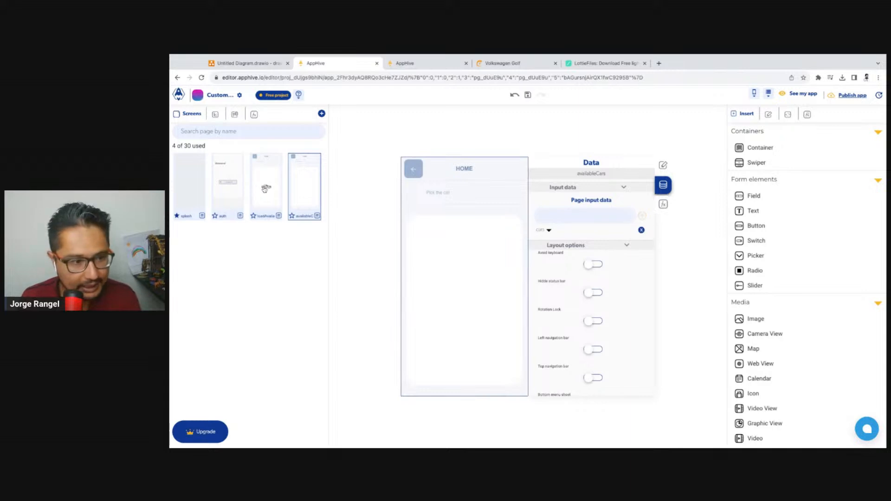
left_click(664, 205)
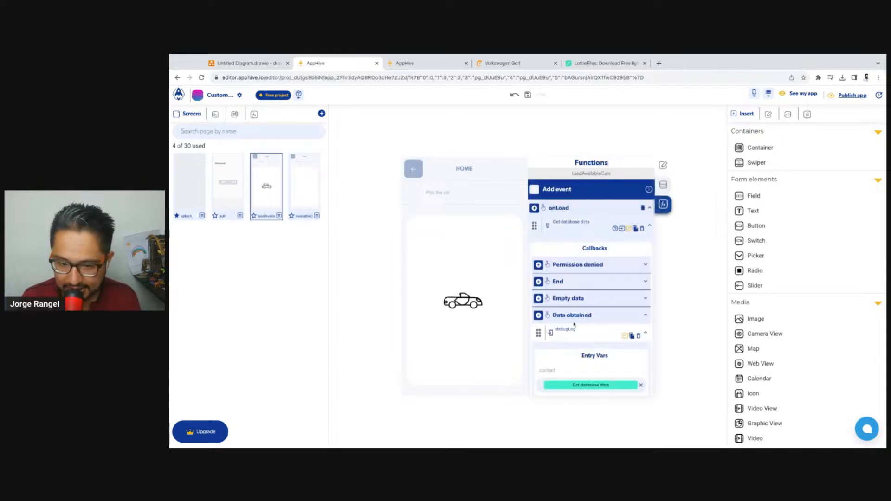
scroll(587, 303, "down", 1)
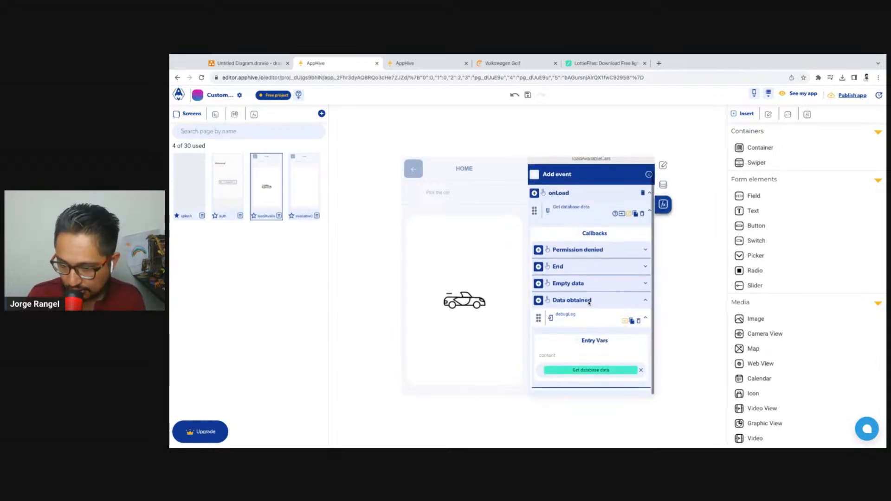
left_click(639, 321)
Add a replaceTopPage function to the Data obtained callback
left_click(534, 332)
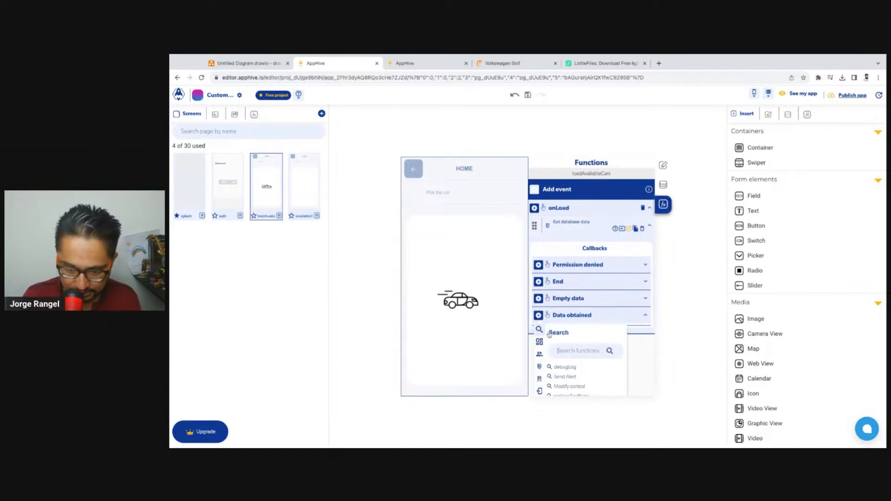
left_click(586, 351)
type("rep")
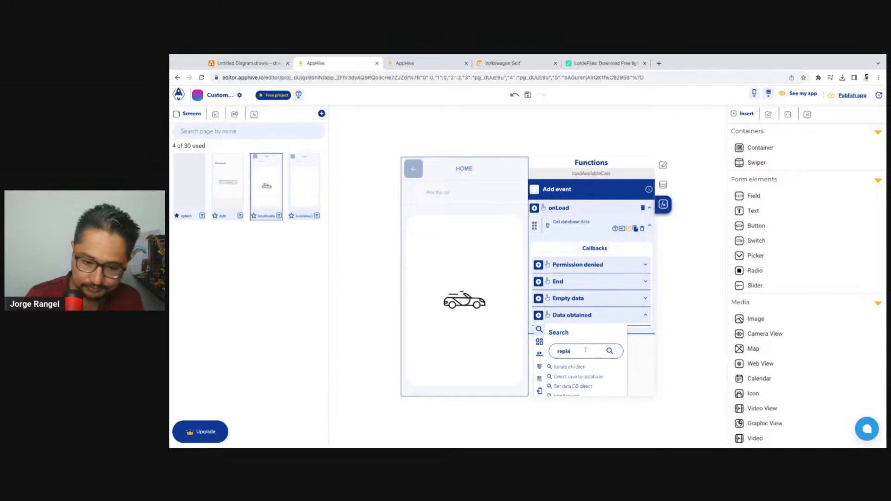
type("la")
left_click(571, 366)
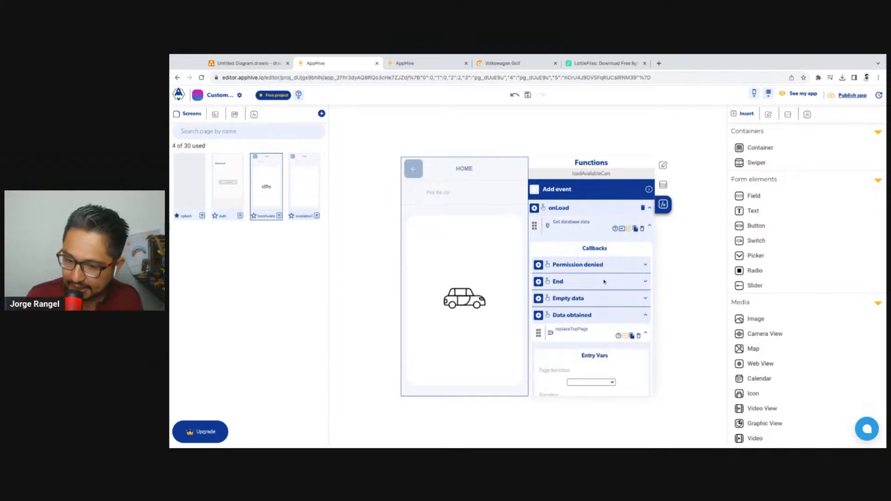
Set replaceTopPage's page transition to availableCars and pass the Get database data output as its cars input
scroll(599, 302, "down", 2)
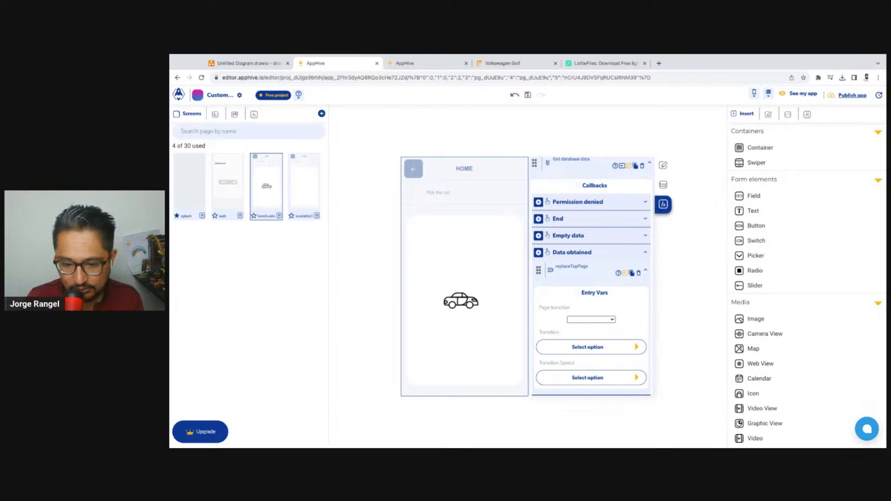
left_click(591, 351)
left_click(631, 346)
left_click(619, 366)
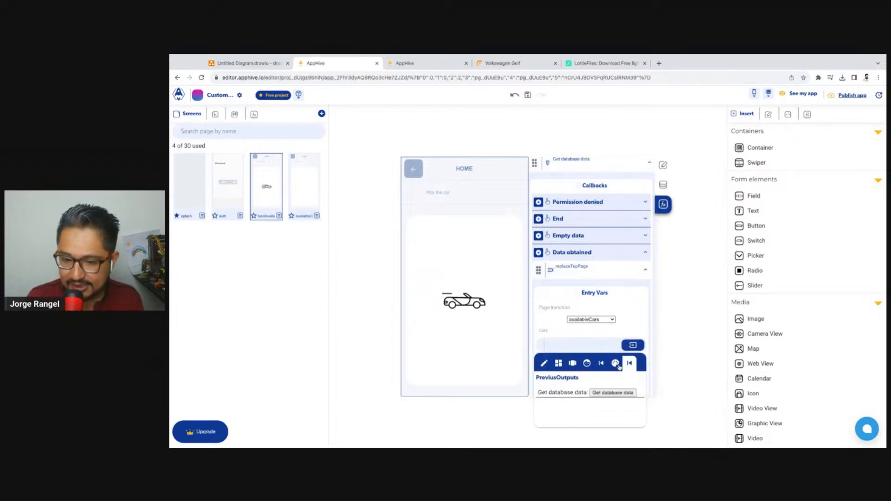
left_click(614, 393)
left_click(582, 352)
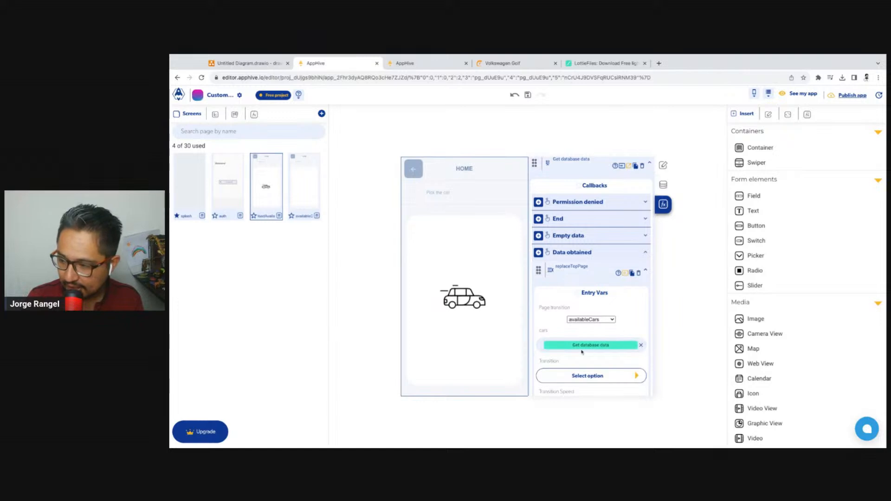
Delete the back button from the header of both the loadAvailableCars and availableCars screens
left_click(421, 167)
key("Delete")
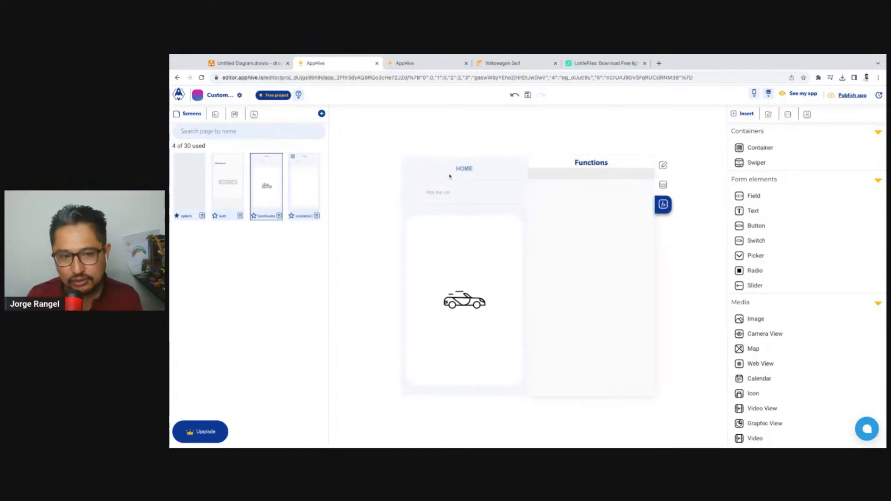
left_click(307, 181)
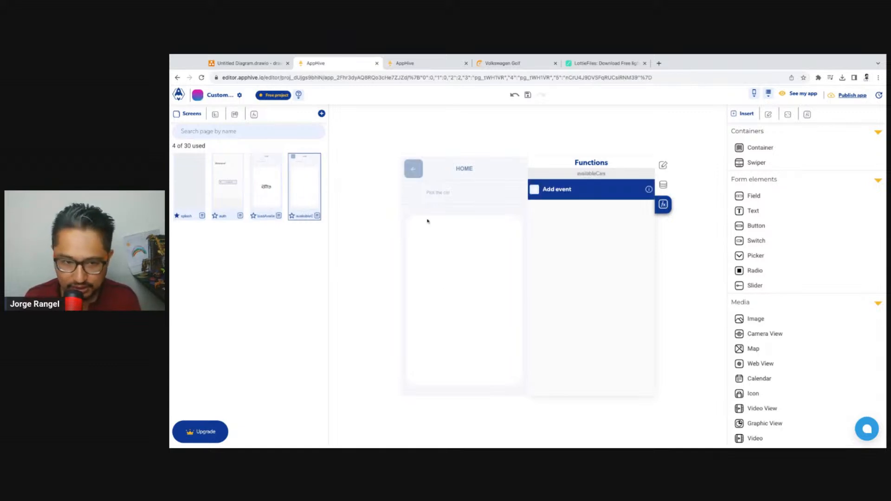
left_click(424, 169)
left_click(421, 168)
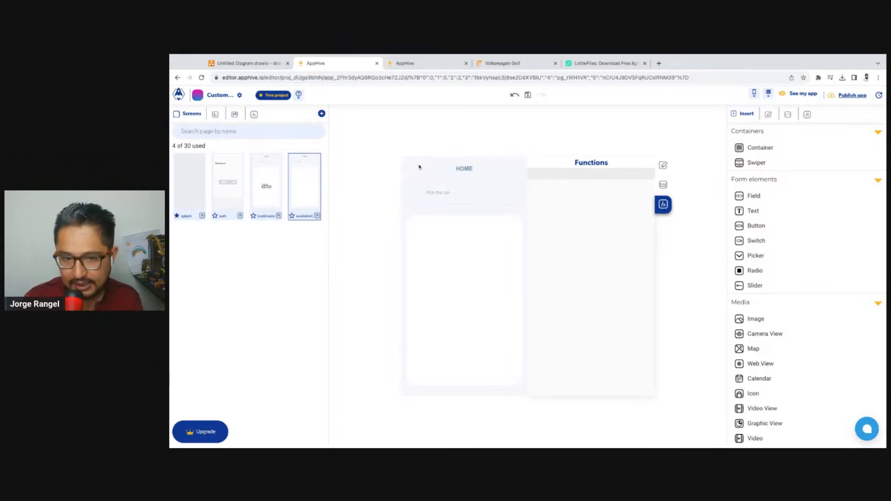
Add an onLoad event to the availableCars screen and give it a debugLog function
left_click(664, 185)
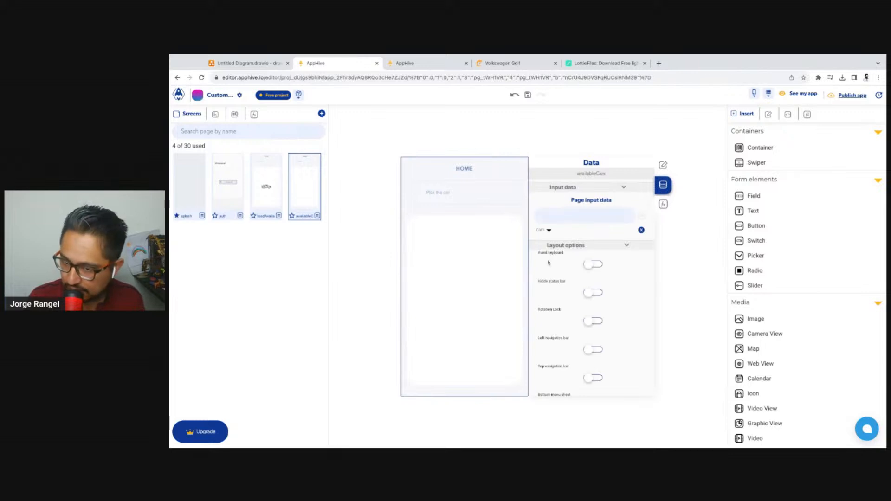
left_click(594, 217)
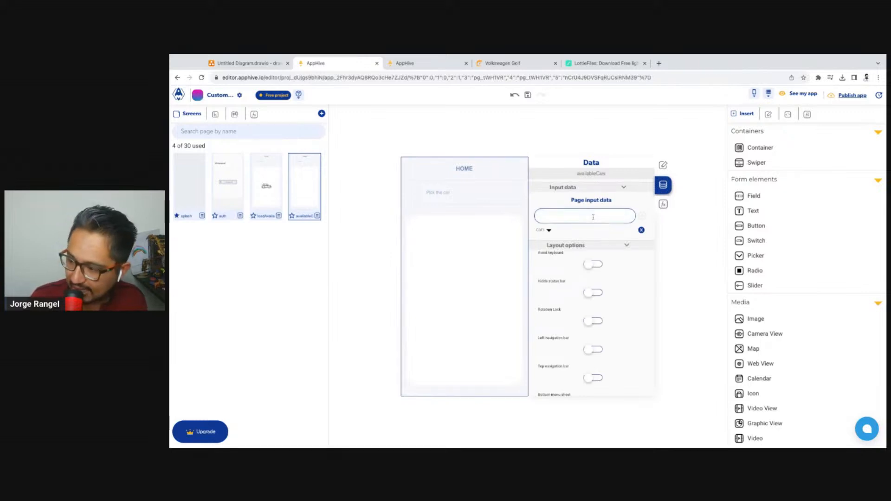
left_click(664, 205)
left_click(535, 191)
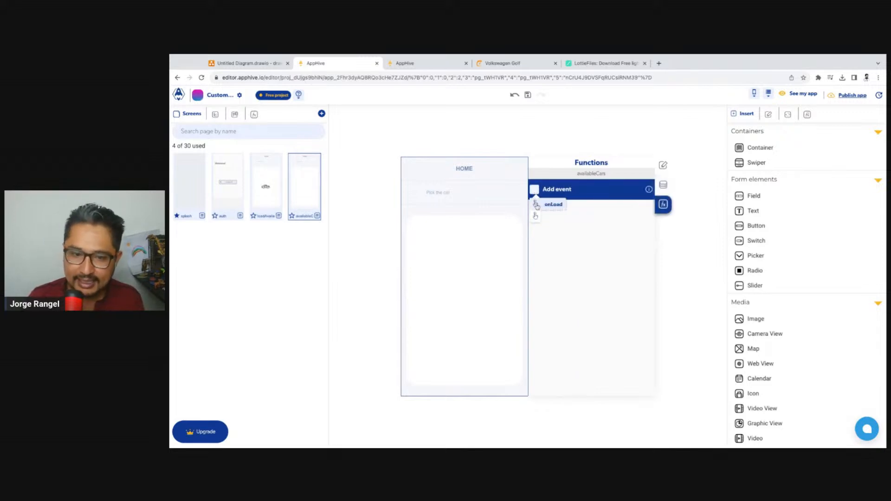
left_click(559, 205)
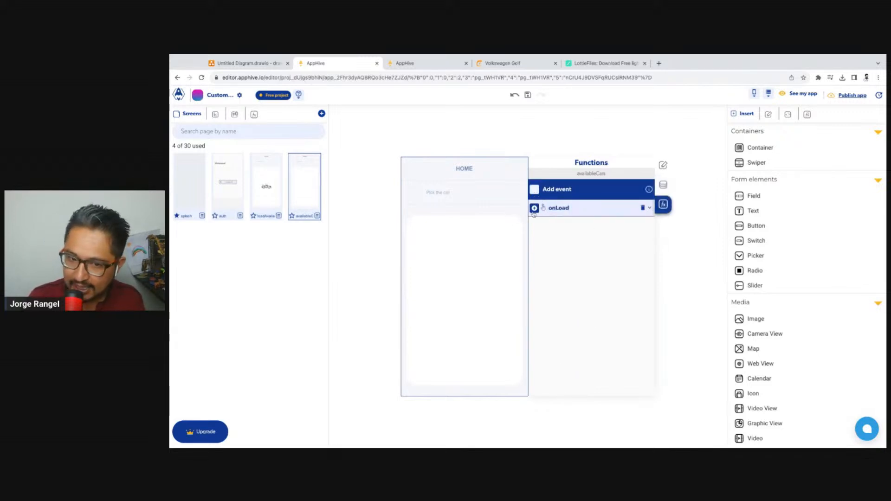
left_click(535, 208)
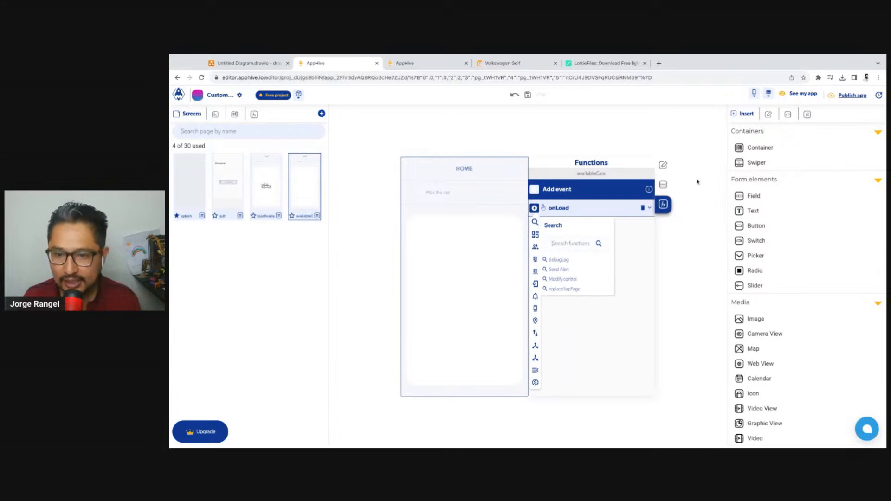
left_click(557, 244)
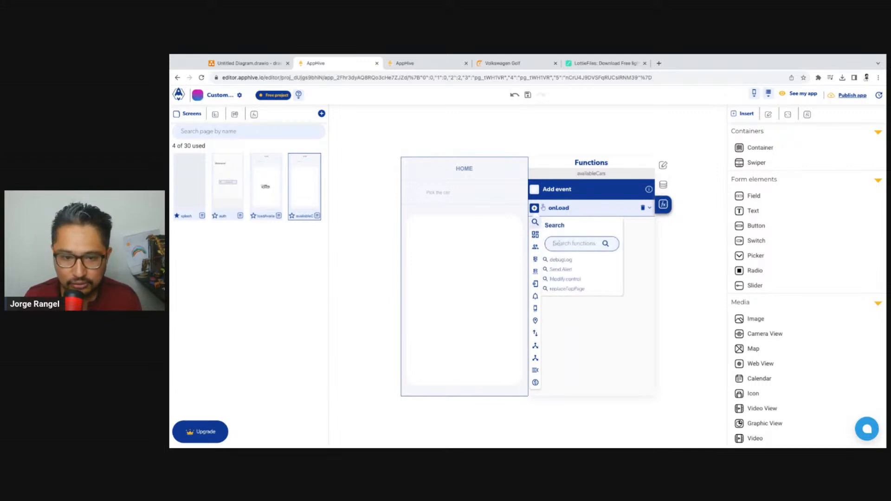
type("deb")
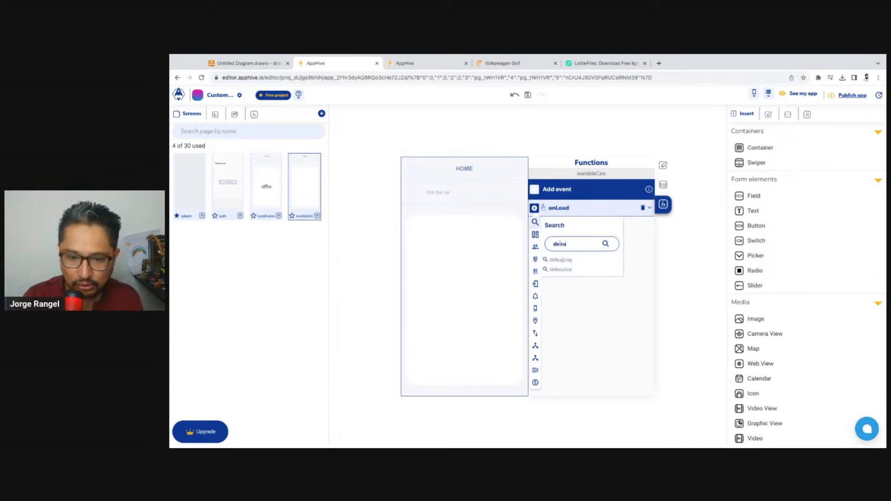
type("u")
left_click(560, 260)
Set the debugLog content to the cars input from the page data context
left_click(643, 282)
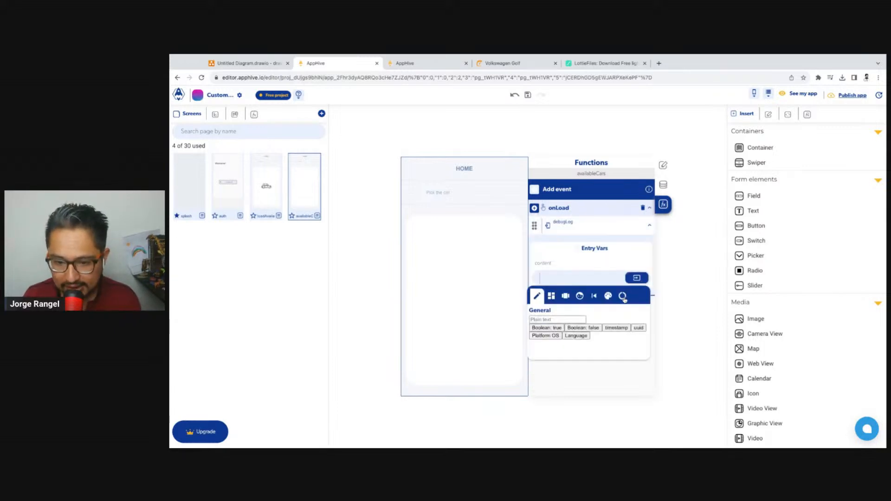
left_click(633, 296)
left_click(596, 329)
left_click(581, 347)
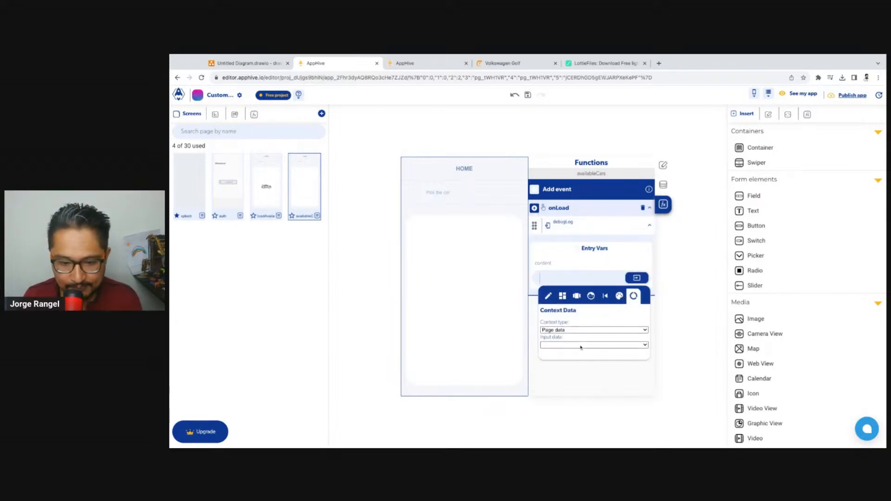
left_click(581, 349)
left_click(628, 264)
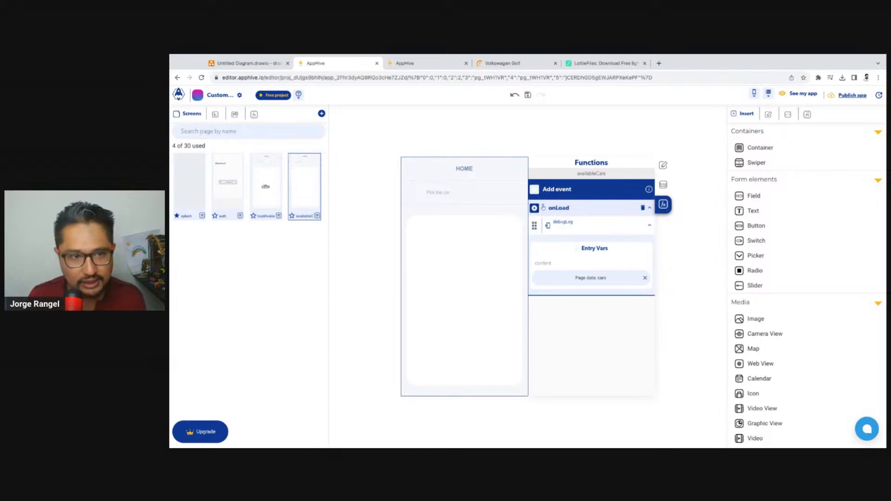
Reload the app preview and expand the logged cars object in the console to check the data passed to availableCars
left_click(412, 64)
left_click(202, 78)
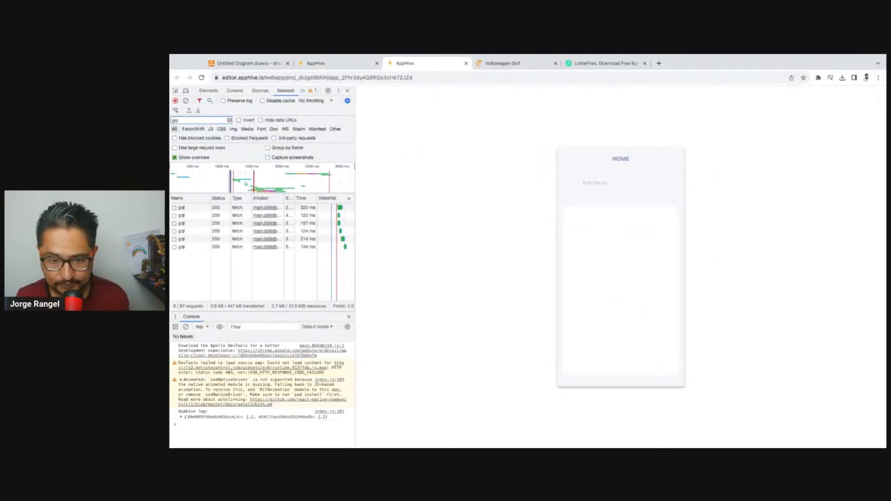
left_click(181, 417)
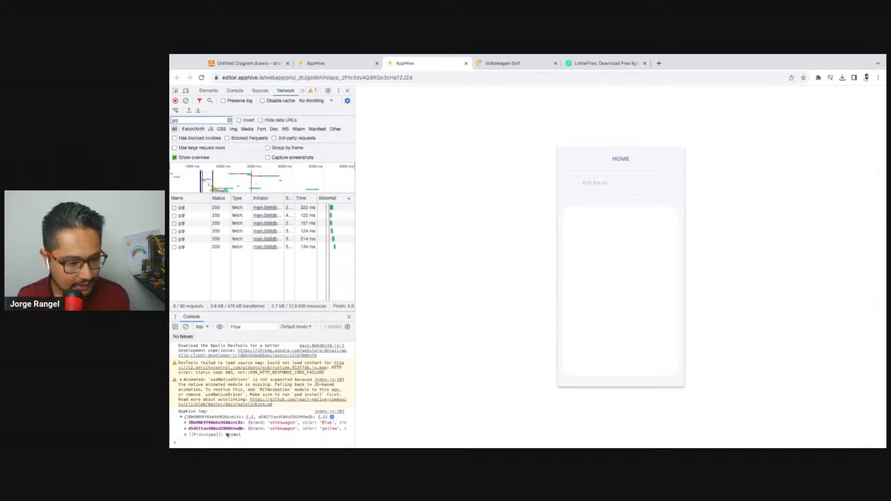
Clear the console and network log of the app preview and return to the AppHive editor
left_click(186, 327)
left_click(186, 101)
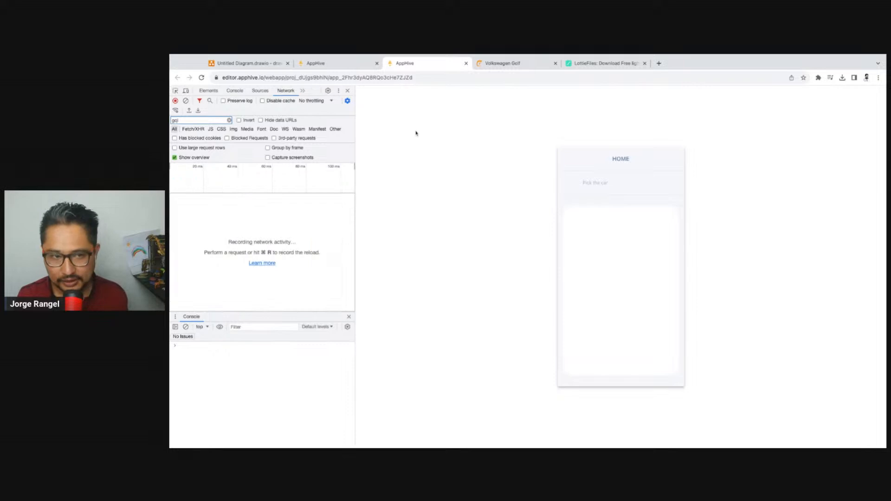
left_click(350, 70)
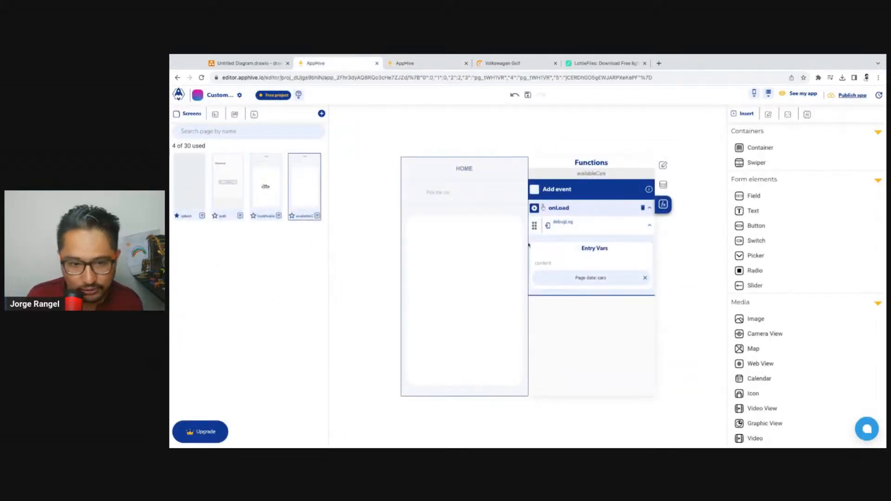
Insert a container inside the large white container of availableCars and enlarge it to about 120 px high
left_click(495, 282)
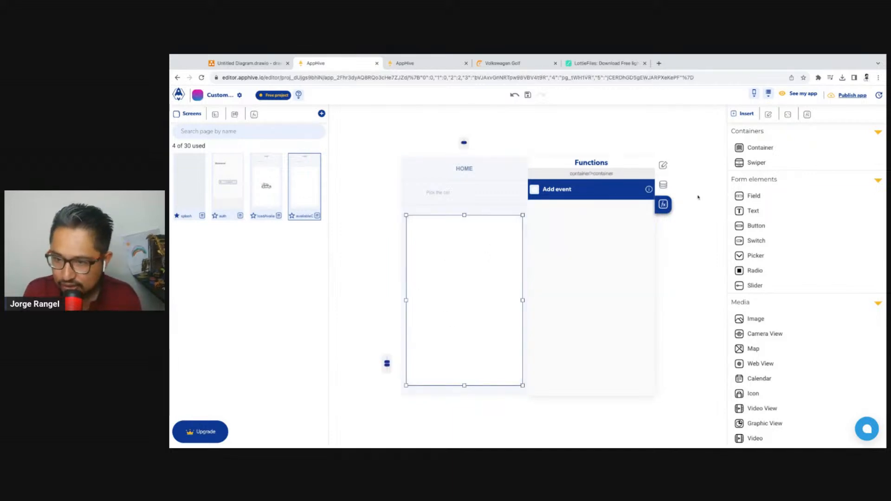
left_click(761, 148)
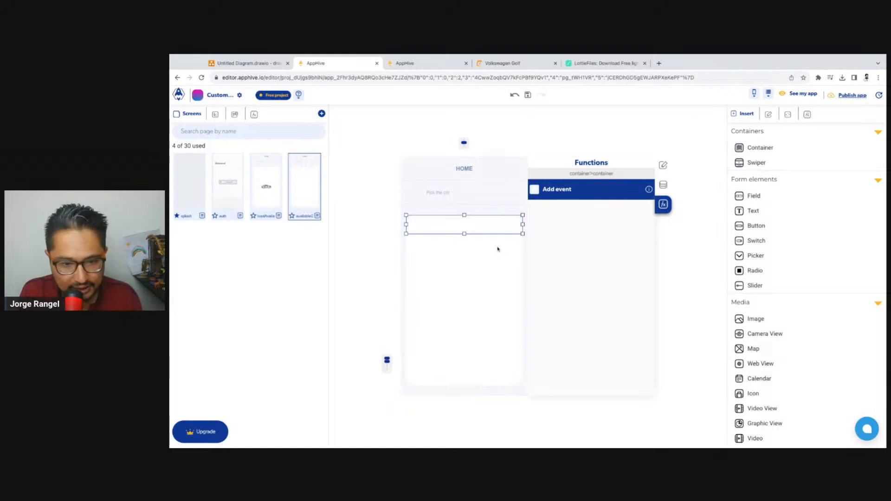
left_click(474, 240)
left_click(490, 216)
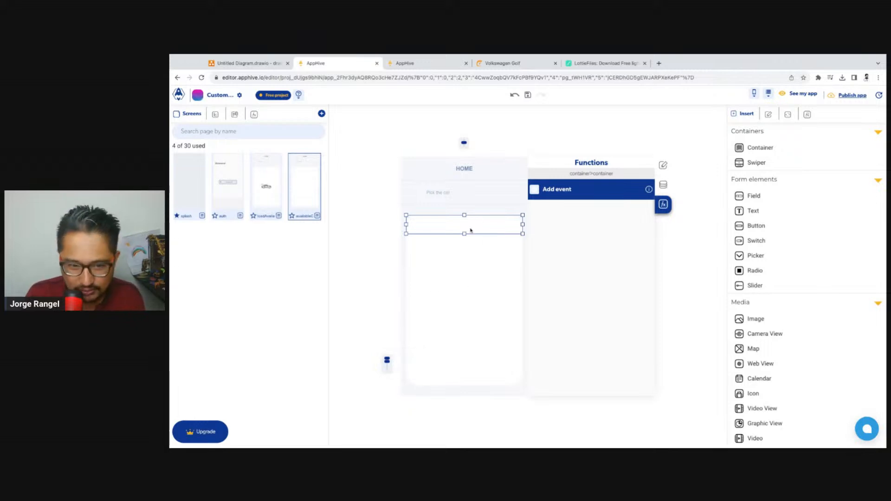
left_click_drag(464, 235, 465, 254)
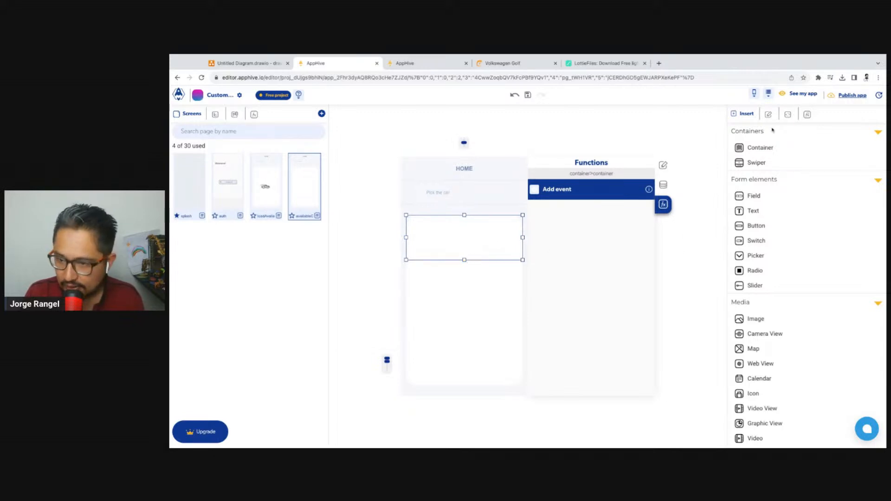
Nest a second container inside the new container and narrow it to 90% width
left_click(760, 148)
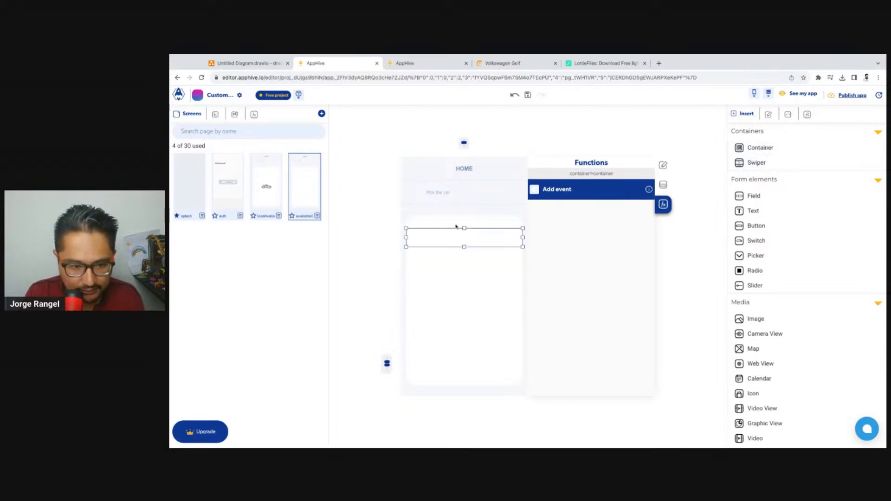
left_click(456, 227)
left_click(445, 241)
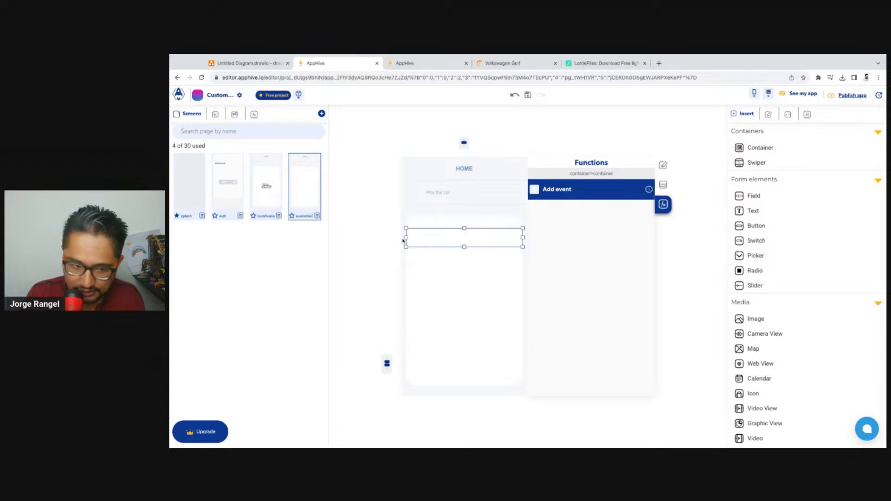
left_click_drag(404, 240, 406, 239)
left_click(436, 222)
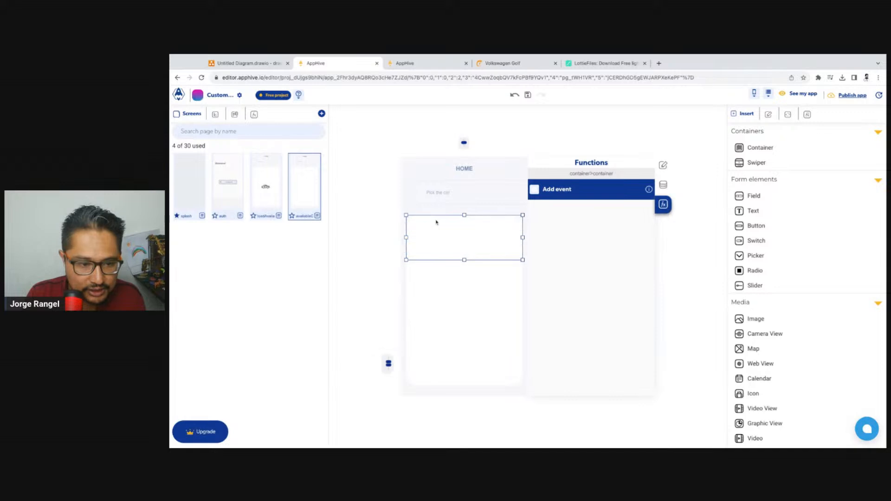
left_click(483, 235)
Give the inner container a very light blue background and increase its height to about 79 px
left_click(663, 166)
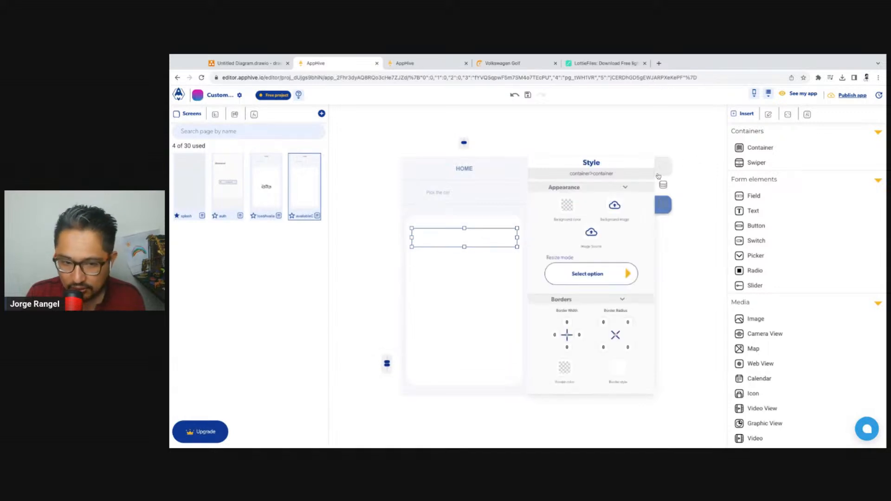
left_click(569, 206)
left_click(557, 231)
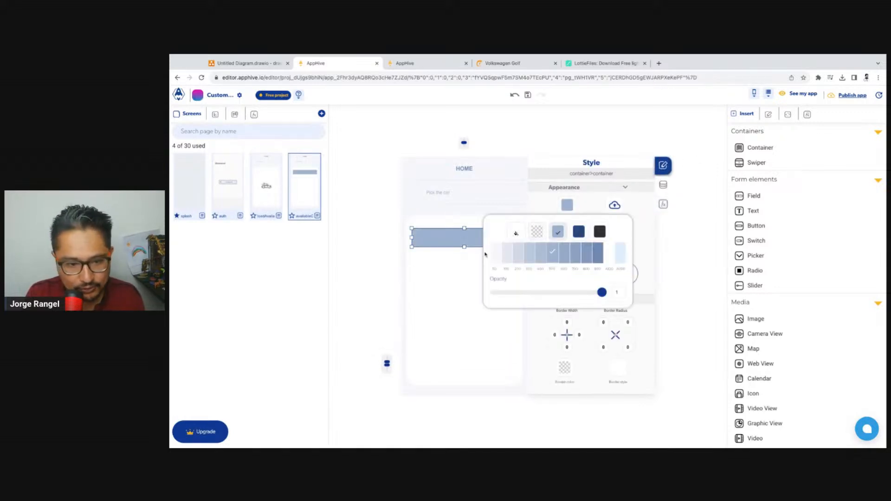
left_click(451, 241)
left_click_drag(464, 228, 464, 222)
left_click(453, 222)
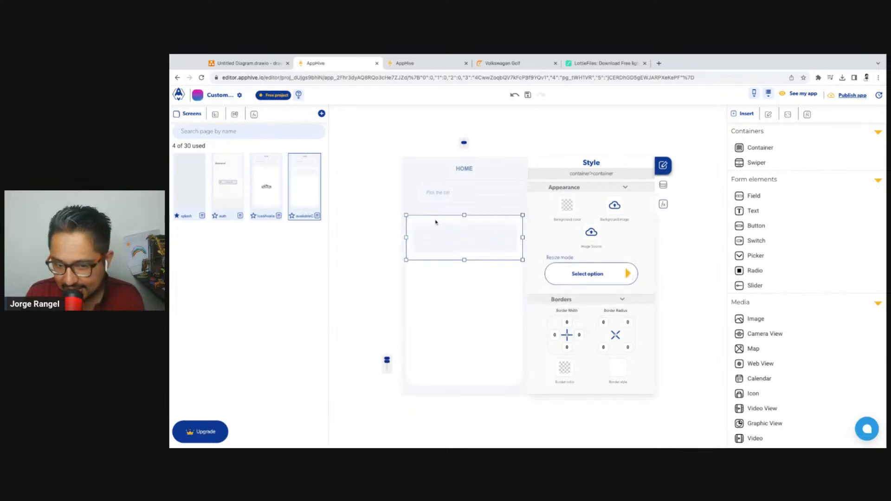
left_click(450, 246)
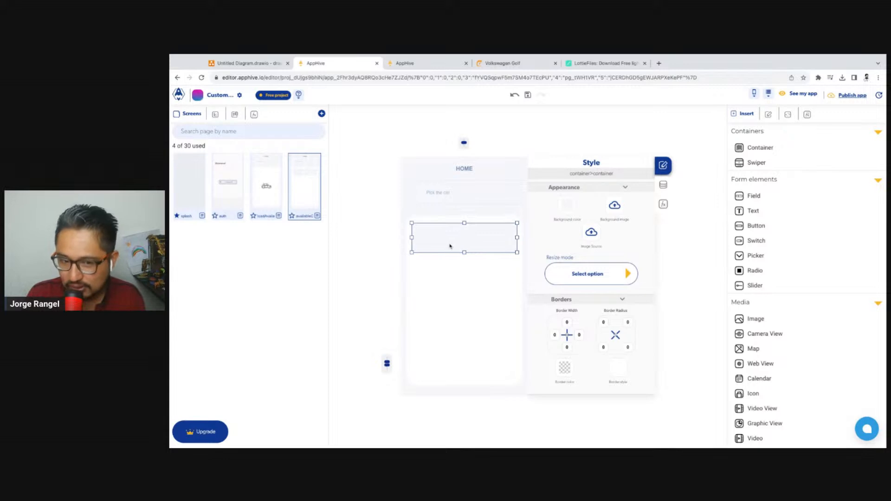
left_click(448, 218)
left_click(447, 221)
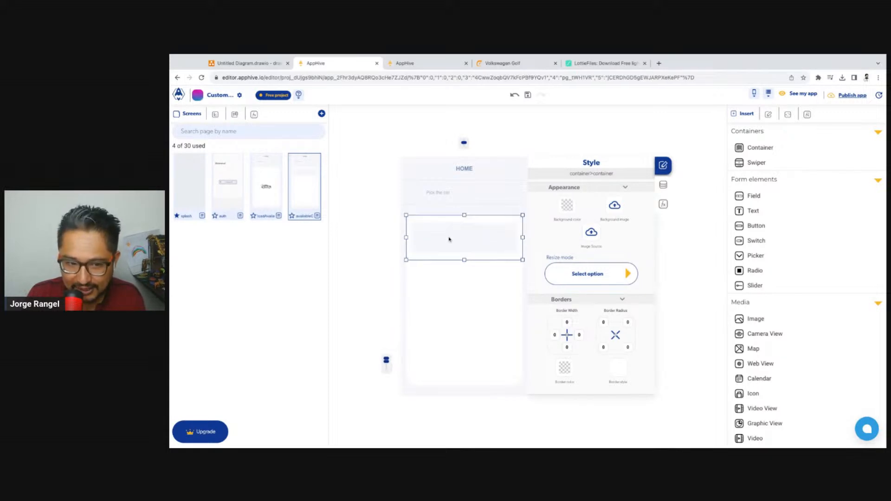
left_click(449, 238)
left_click(449, 220)
Switch the inner container's height unit to percent and set the height to 90%
left_click(457, 234)
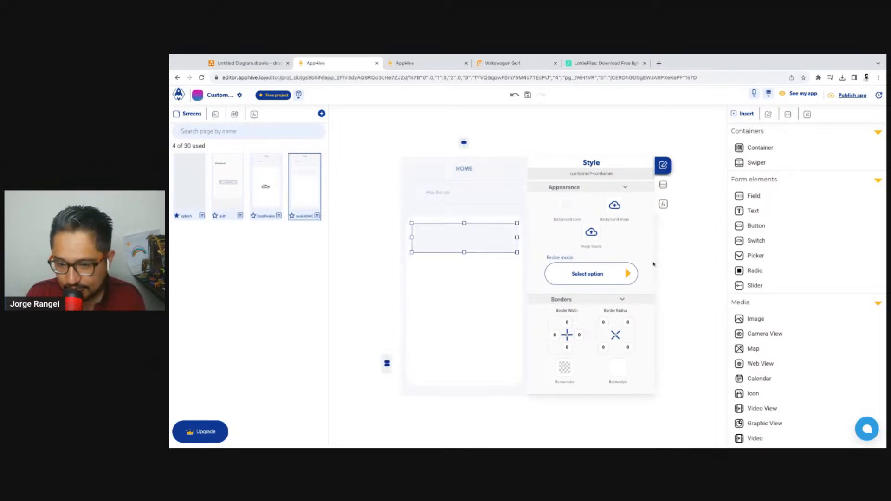
scroll(632, 251, "down", 3)
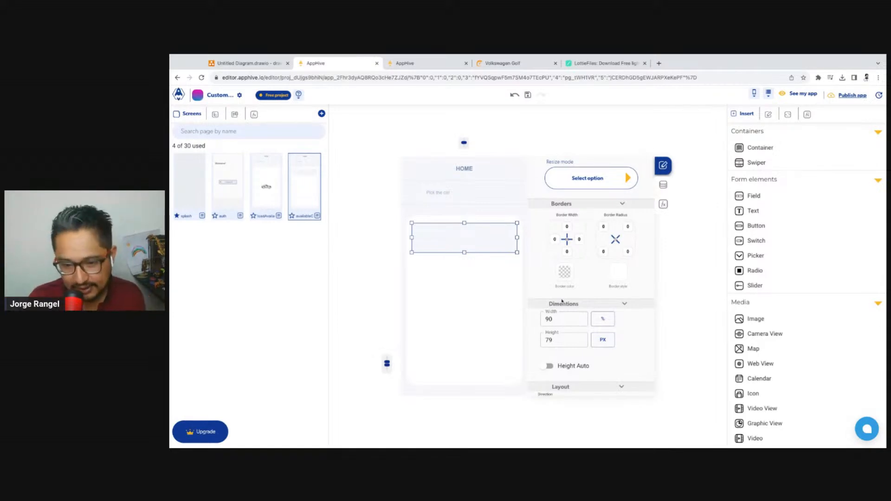
left_click(603, 340)
left_click(559, 340)
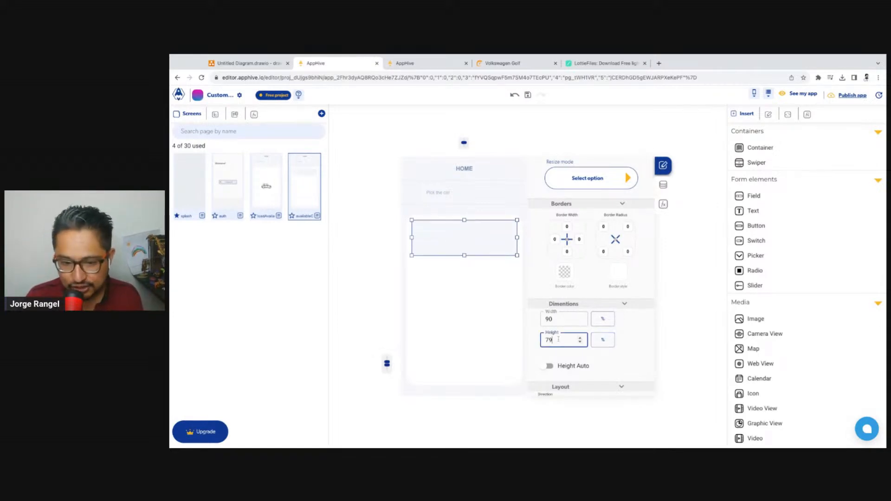
double_click(558, 339)
type("90")
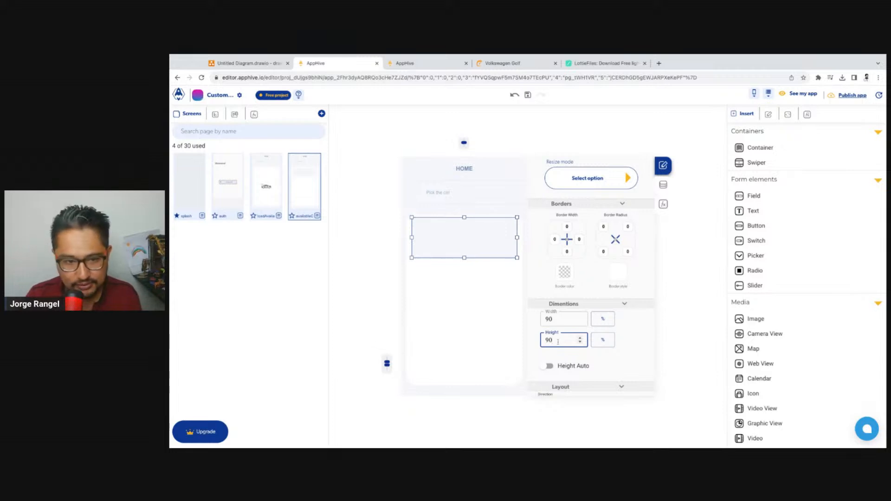
Reduce the height of the container around the light blue card to about 119 px
left_click(502, 263)
left_click(499, 259)
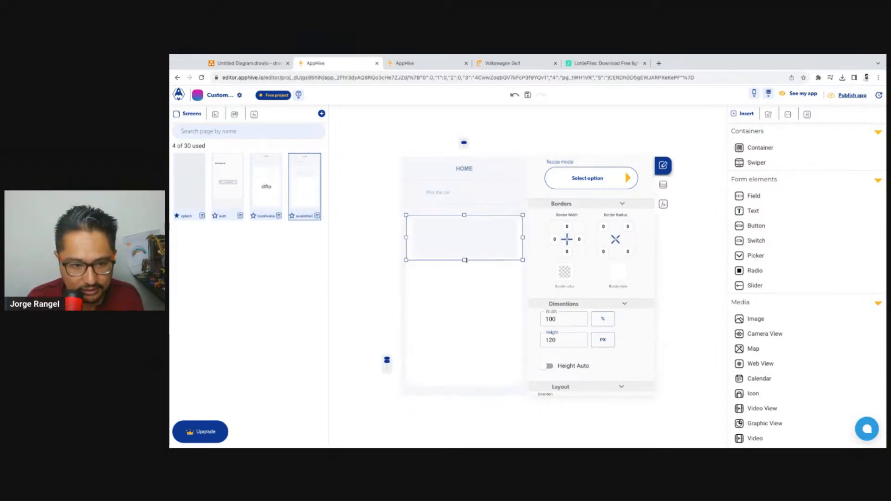
left_click_drag(464, 260, 465, 260)
Set the light blue inner container's height to 85%
left_click(471, 247)
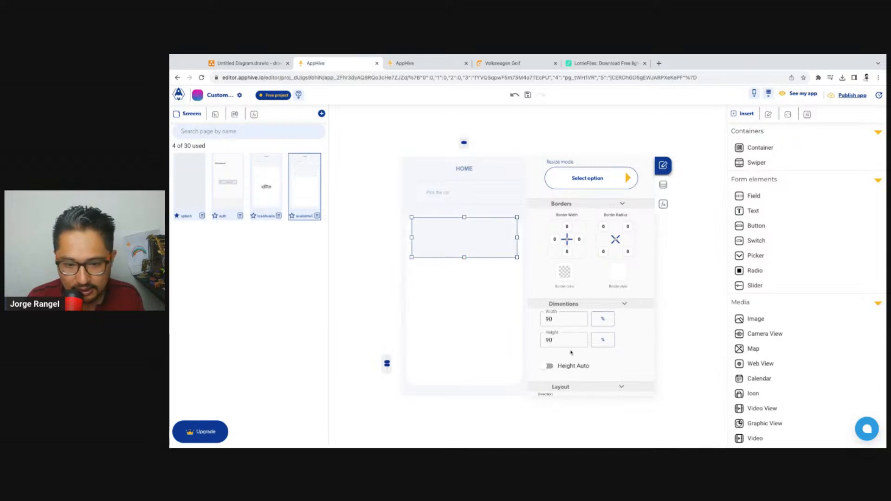
left_click(561, 344)
double_click(560, 344)
type("85")
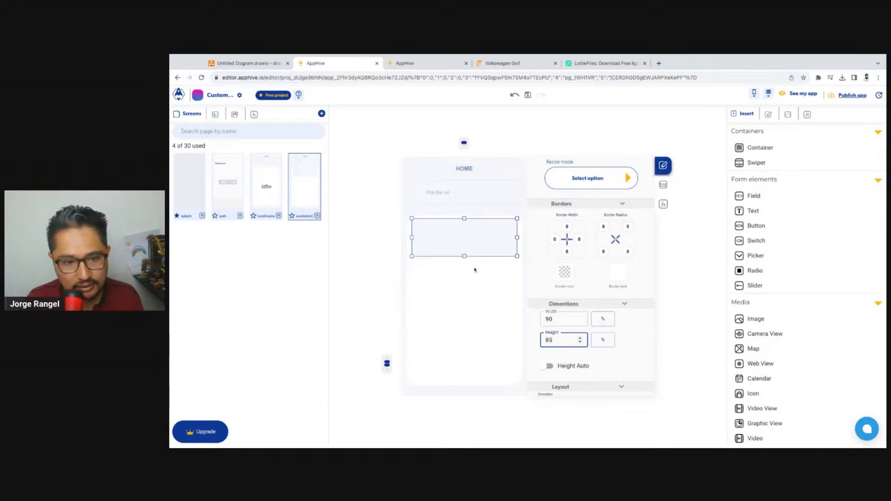
left_click(505, 259)
left_click(493, 252)
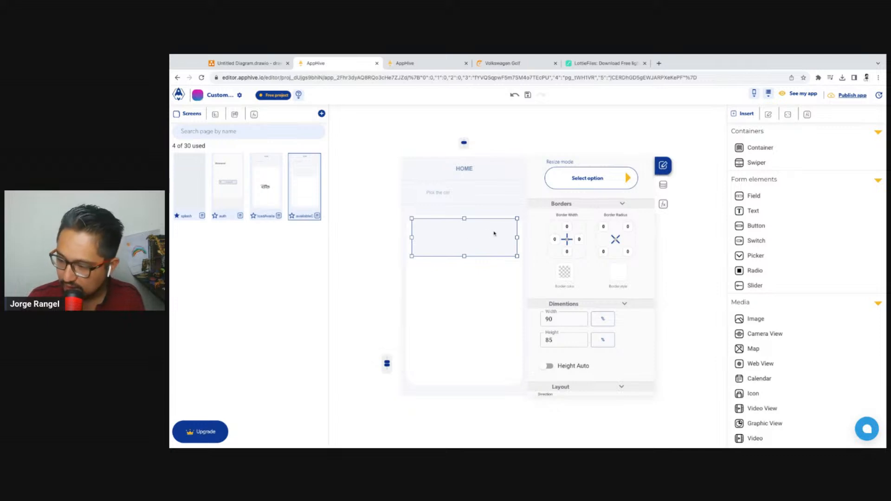
left_click(493, 259)
Replace the debugLog function in the onLoad event of availableCars with the Add collections to UI function
left_click(675, 234)
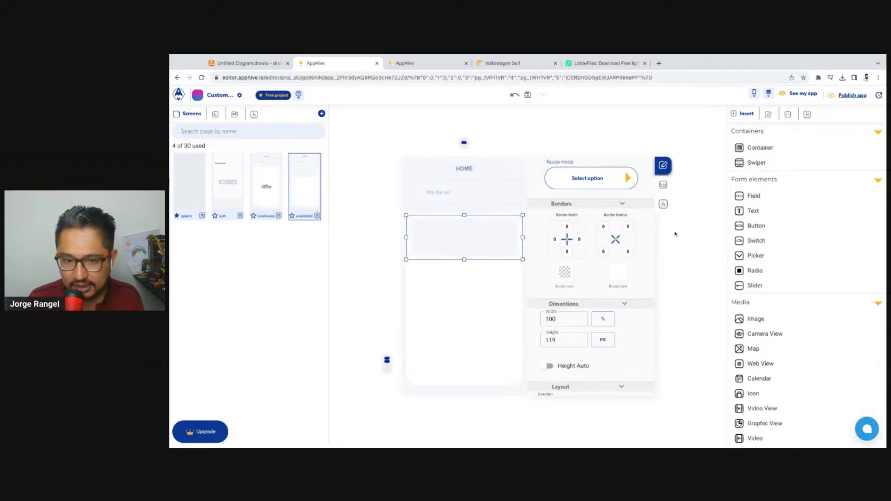
left_click(664, 205)
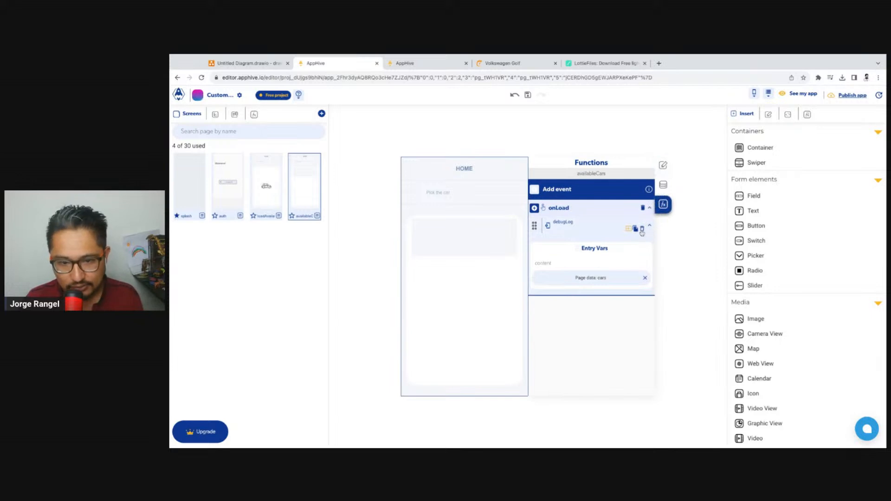
left_click(534, 209)
left_click(535, 208)
left_click(562, 242)
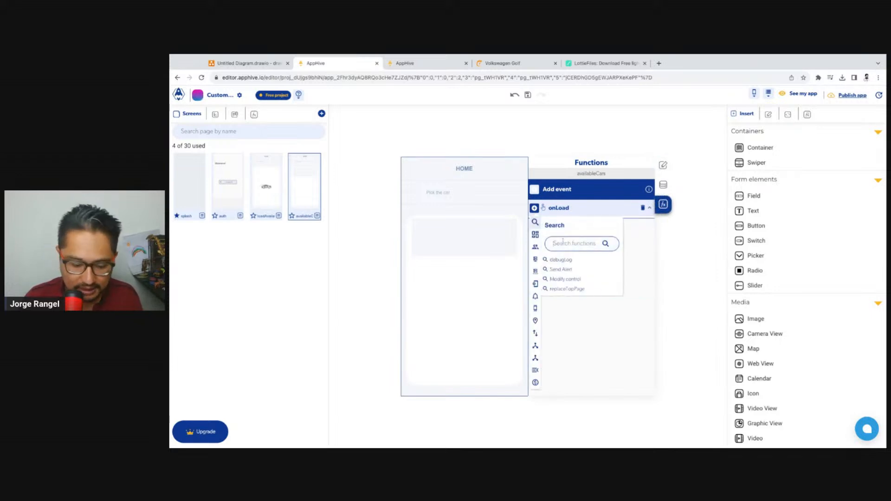
type("coll")
left_click(579, 259)
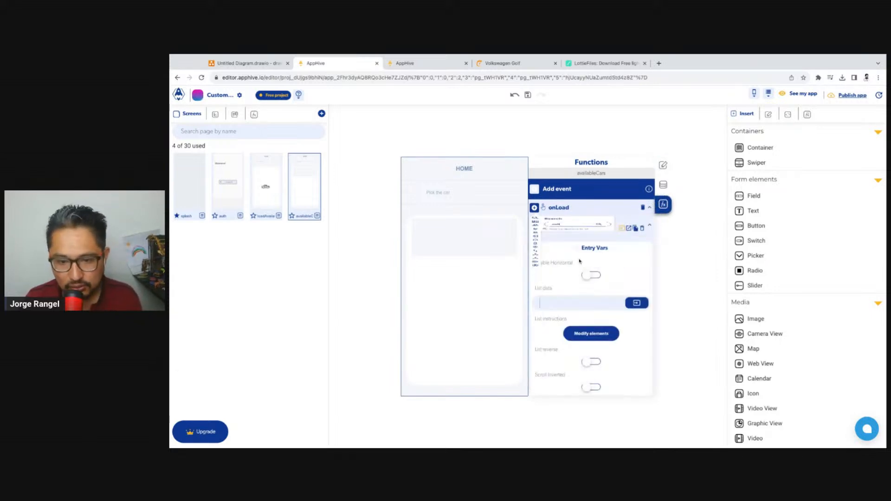
Set the List data of Add collections to UI to the cars input from the page data context
scroll(634, 300, "down", 1)
left_click(635, 301)
left_click(623, 317)
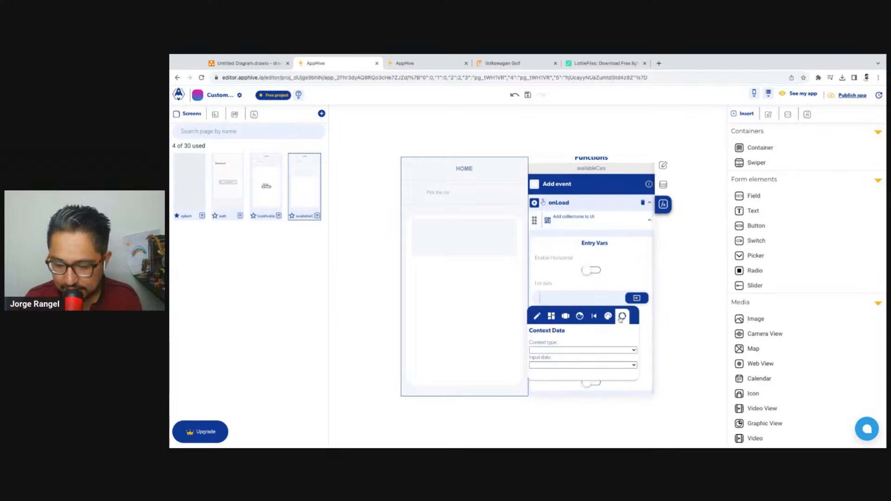
left_click(615, 353)
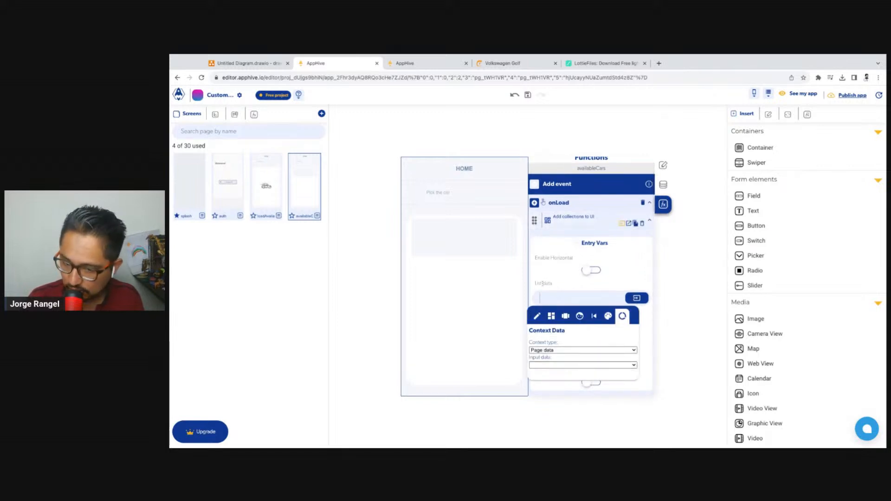
left_click(586, 366)
left_click(633, 292)
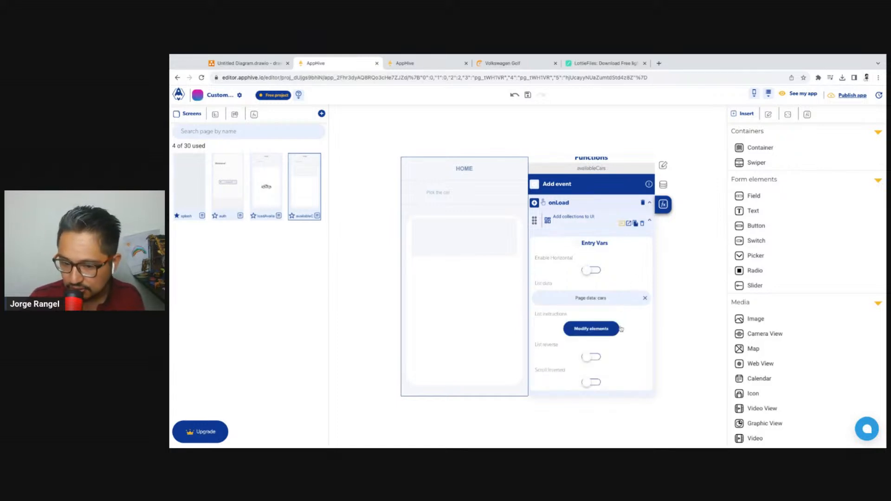
In the list instructions, use the large white container for the list and view its item in the list data
left_click(599, 330)
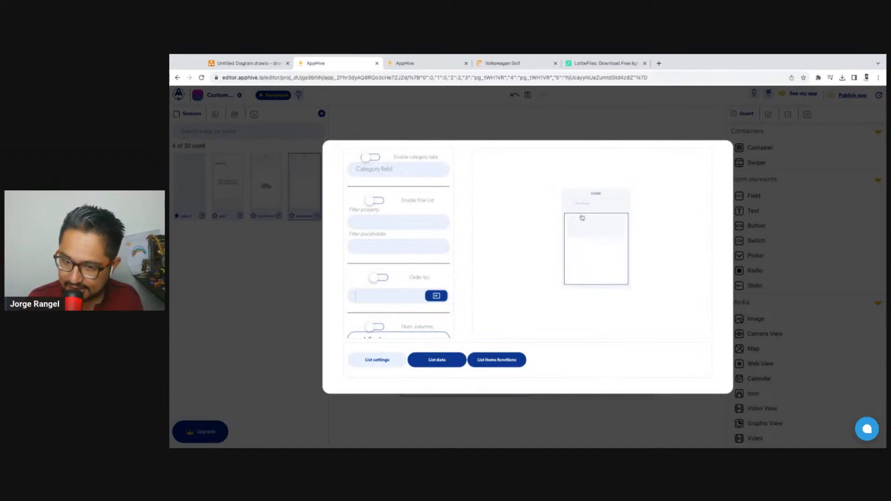
left_click(459, 359)
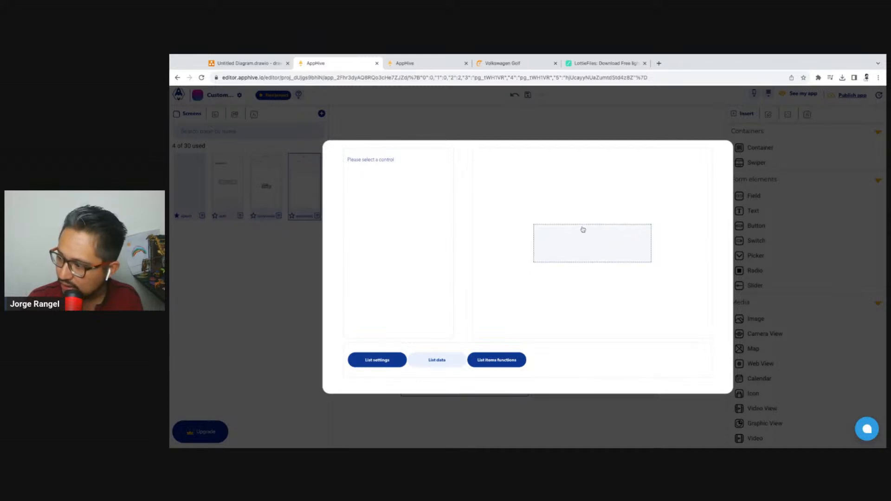
left_click(591, 122)
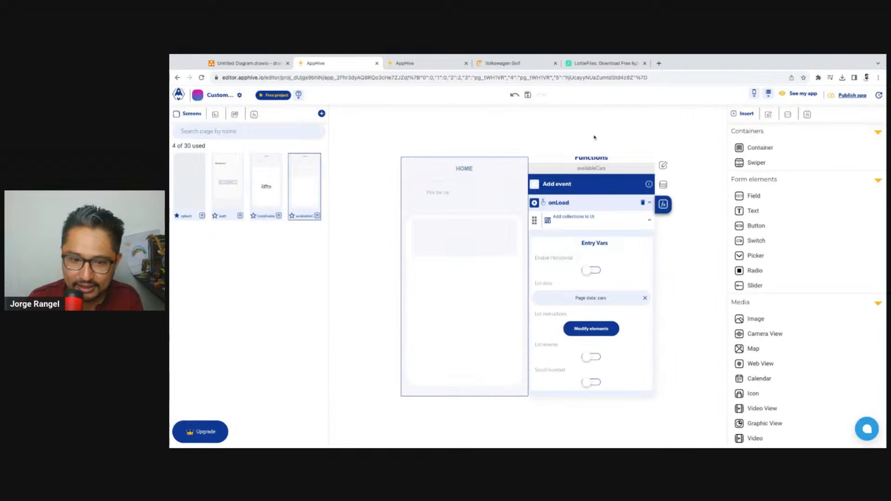
Reload the app preview to check the repeated car cards on availableCars, and return to the editor
left_click(418, 63)
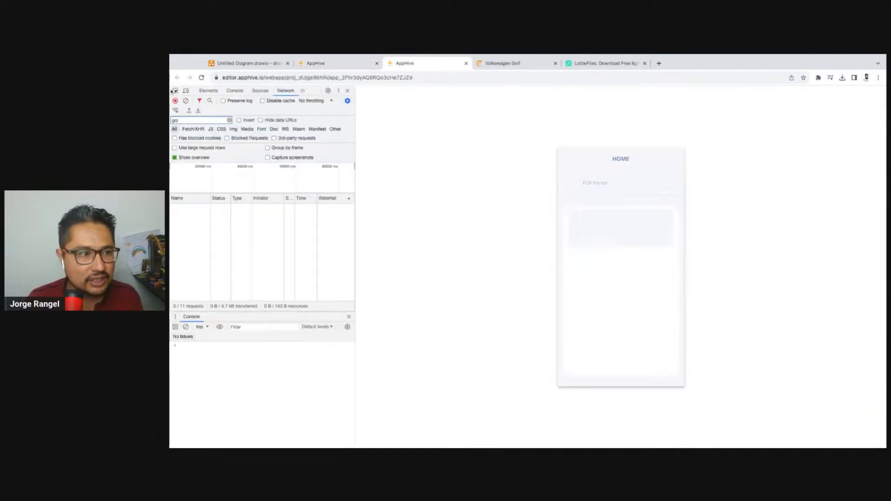
left_click(201, 78)
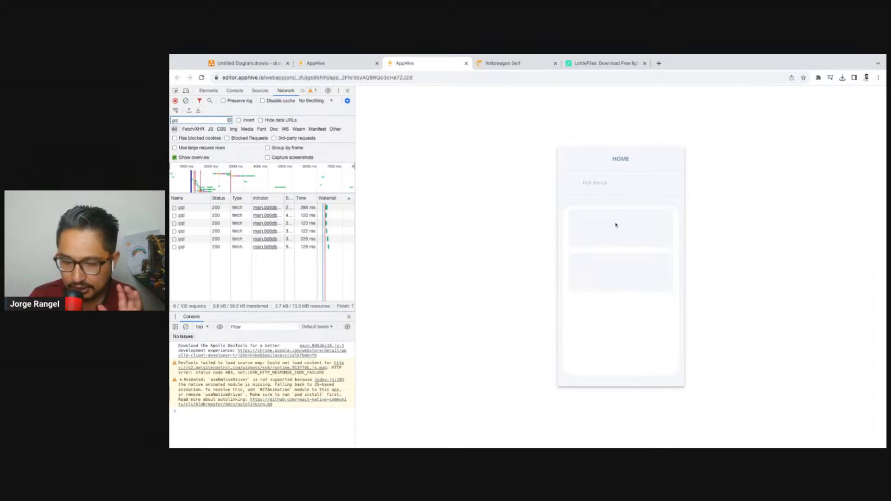
left_click(352, 64)
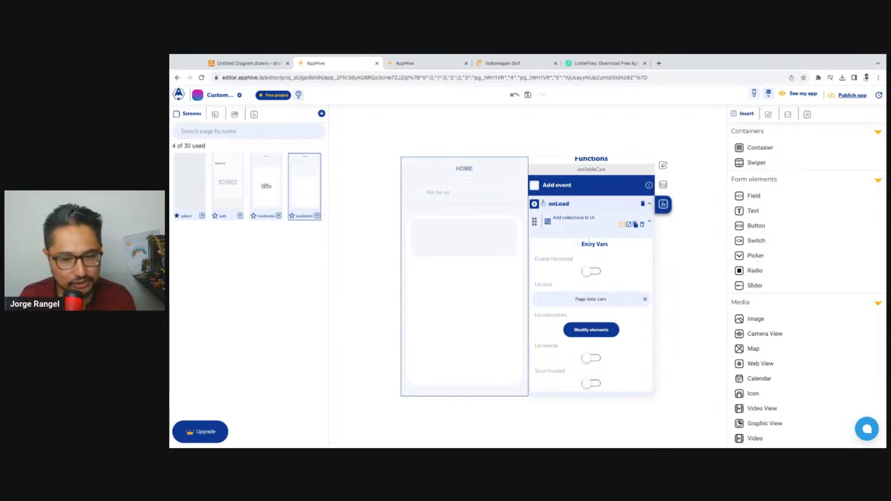
Select the card container on availableCars and examine the fields and records of the CarsAvailable collection in the cloud database
left_click(481, 246)
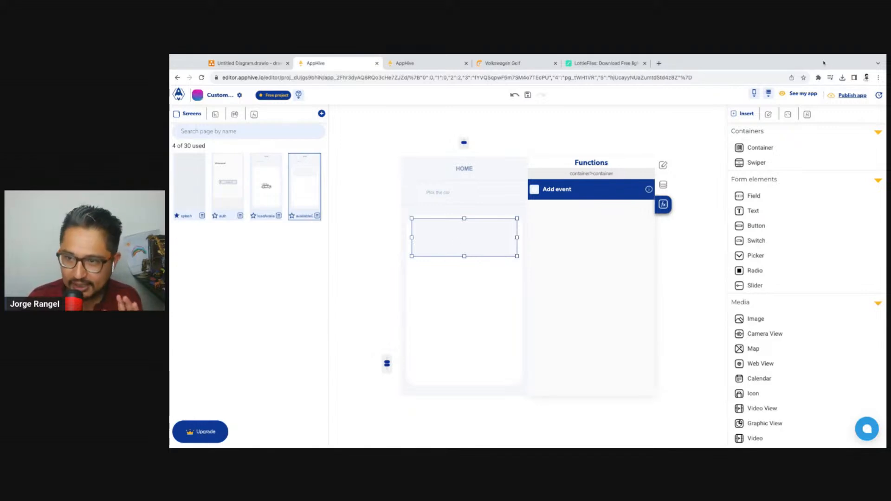
left_click(800, 91)
left_click(748, 247)
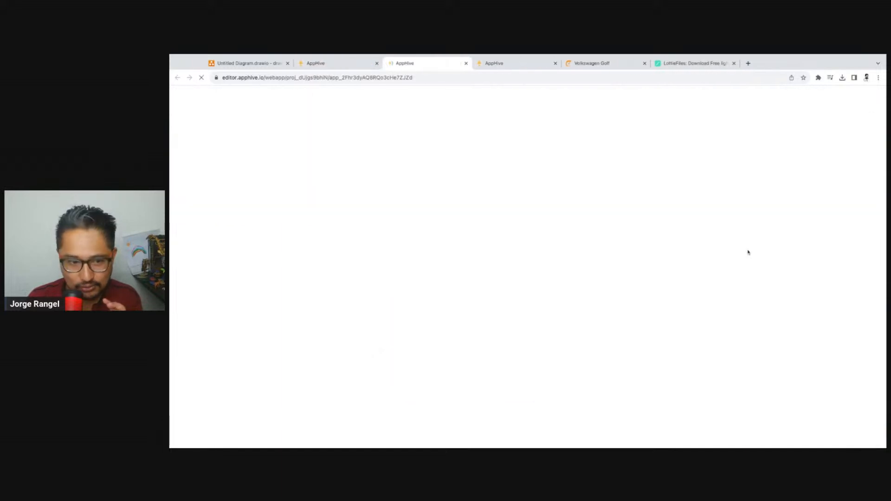
left_click(466, 63)
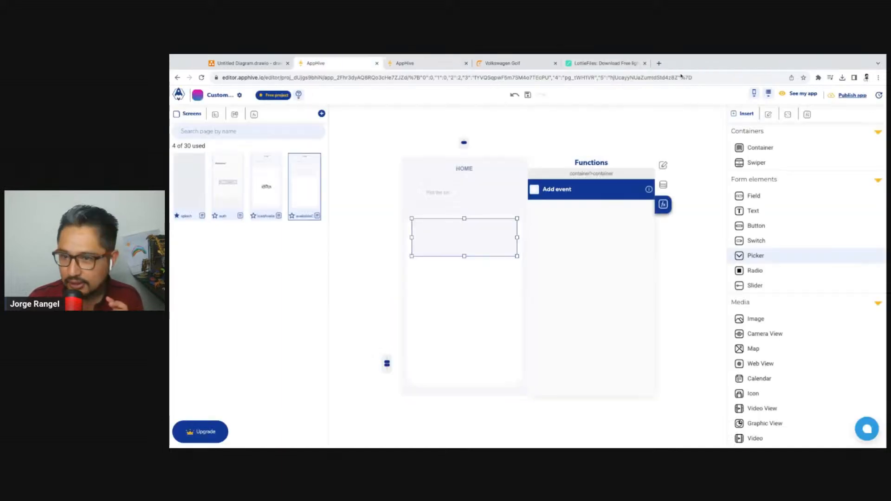
left_click(769, 95)
left_click(766, 112)
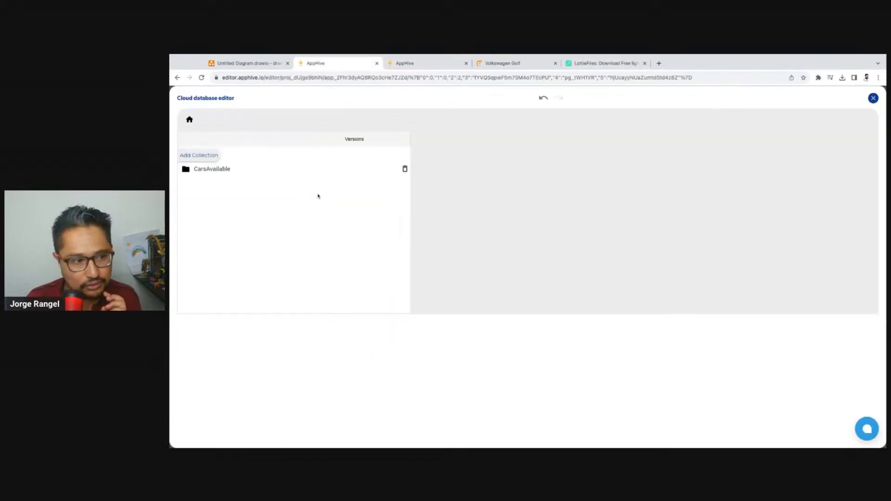
left_click(228, 169)
left_click(537, 307)
scroll(419, 382, "down", 2)
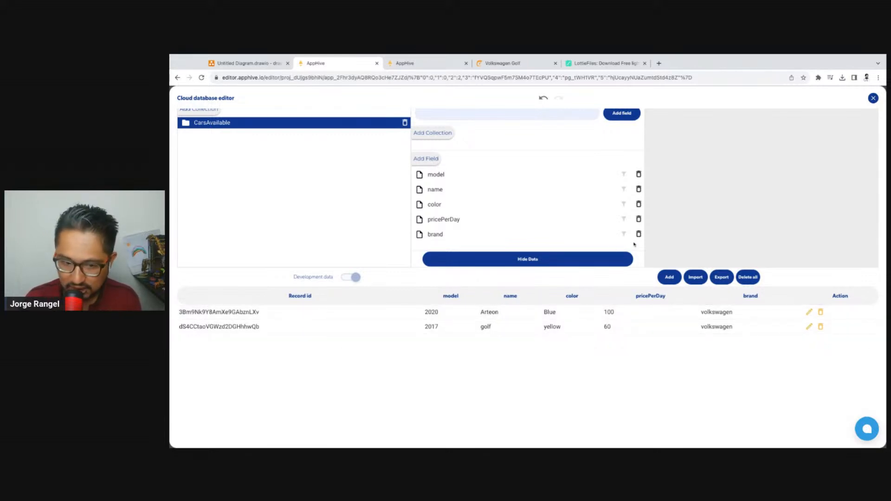
left_click(874, 99)
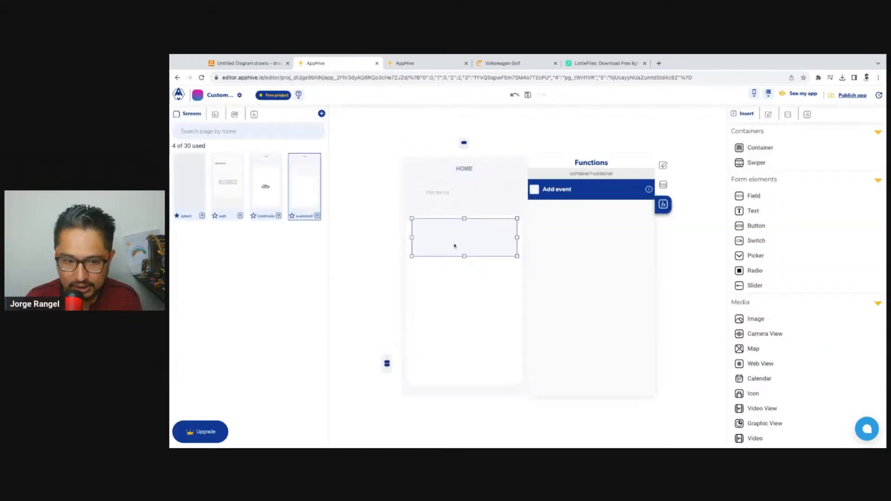
Split the card container into two columns with a split percentage of 33,67
left_click(663, 184)
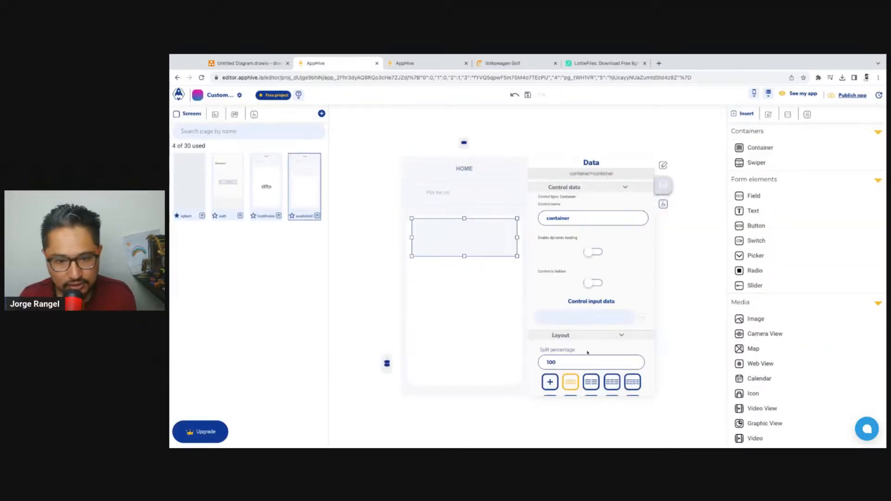
scroll(592, 301, "down", 2)
left_click(592, 321)
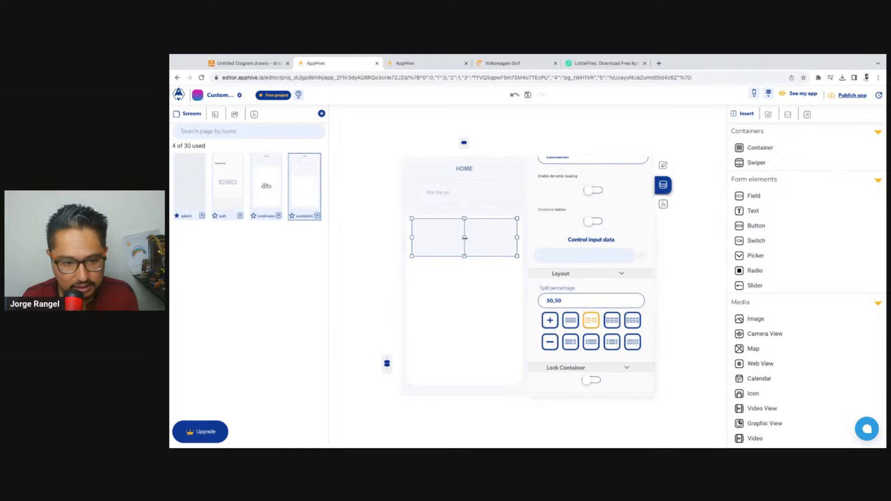
left_click_drag(465, 237, 446, 238)
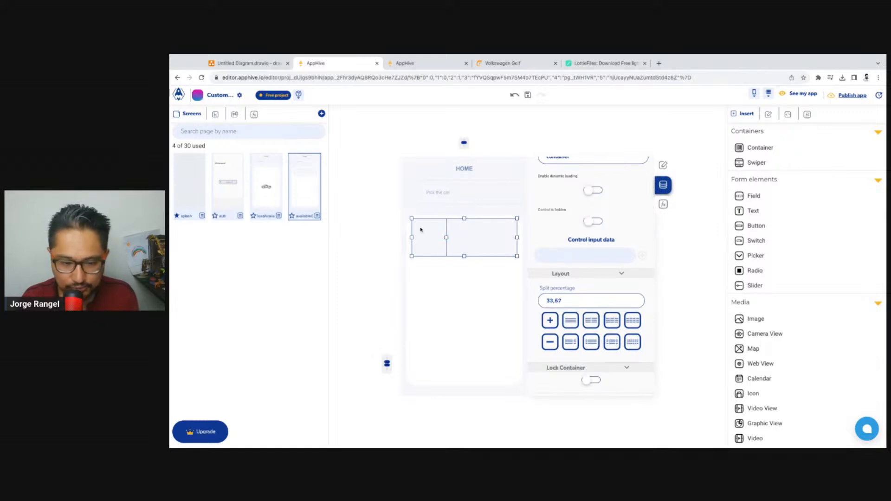
Insert an image into the card's narrow column and set its width and height to 100%
left_click(777, 321)
left_click_drag(777, 324, 455, 268)
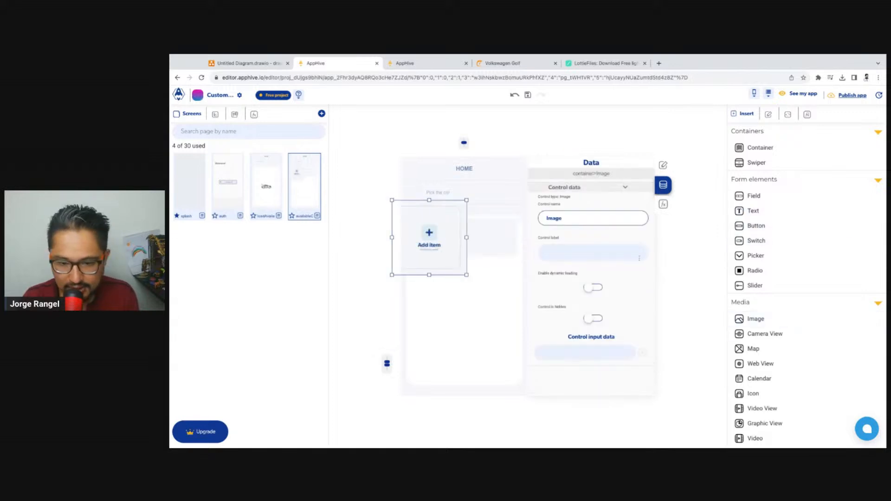
left_click(663, 166)
scroll(569, 302, "down", 3)
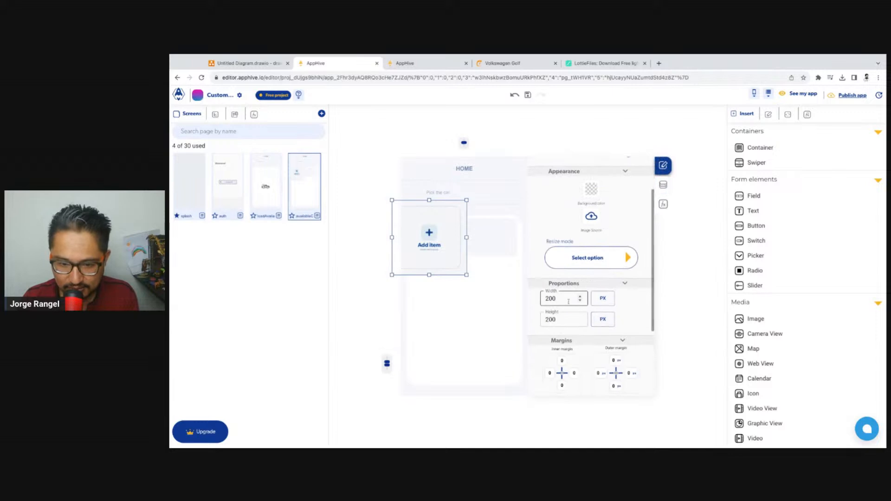
left_click(603, 298)
left_click(602, 319)
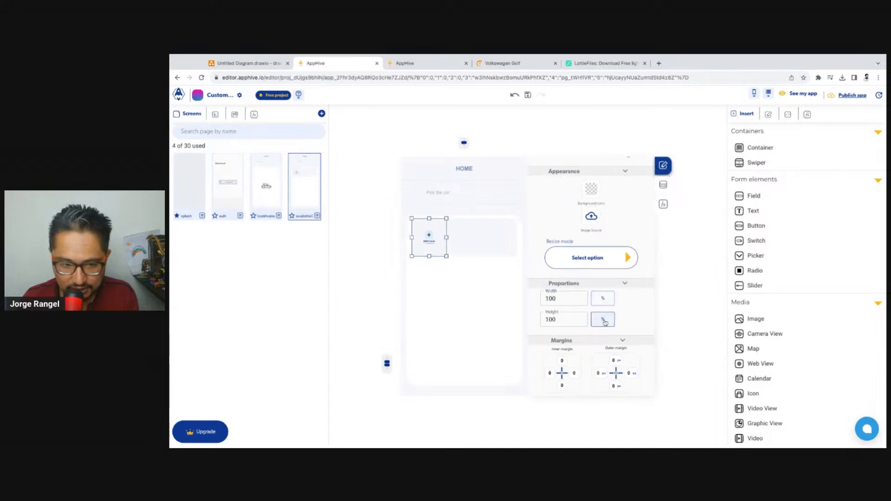
Add a text element reading Name to the wide column of the card, beside the image
left_click(470, 238)
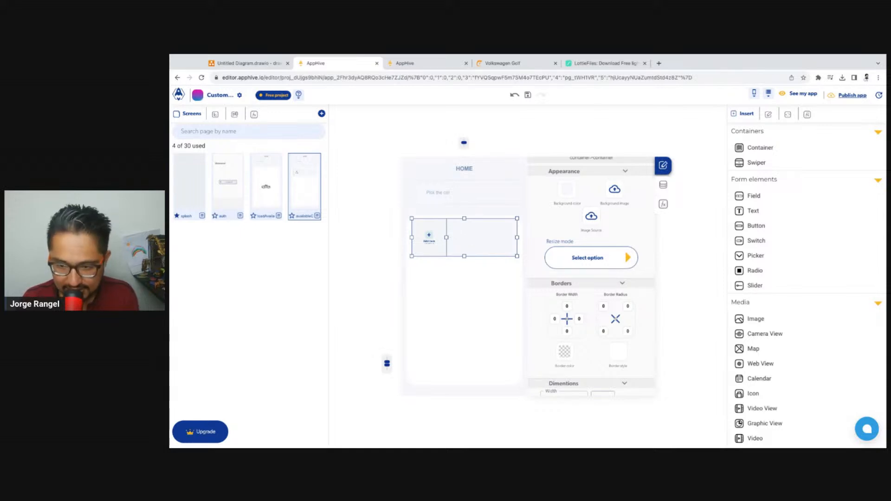
left_click(763, 213)
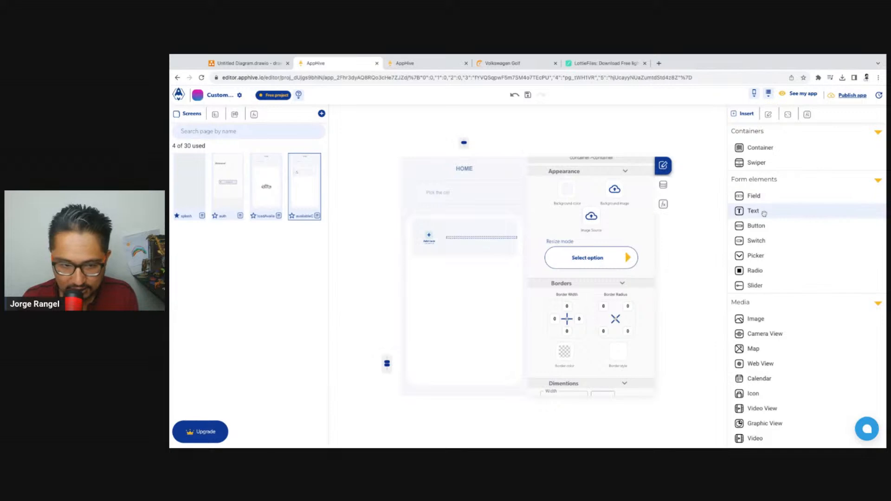
left_click(515, 240)
left_click_drag(519, 243, 516, 244)
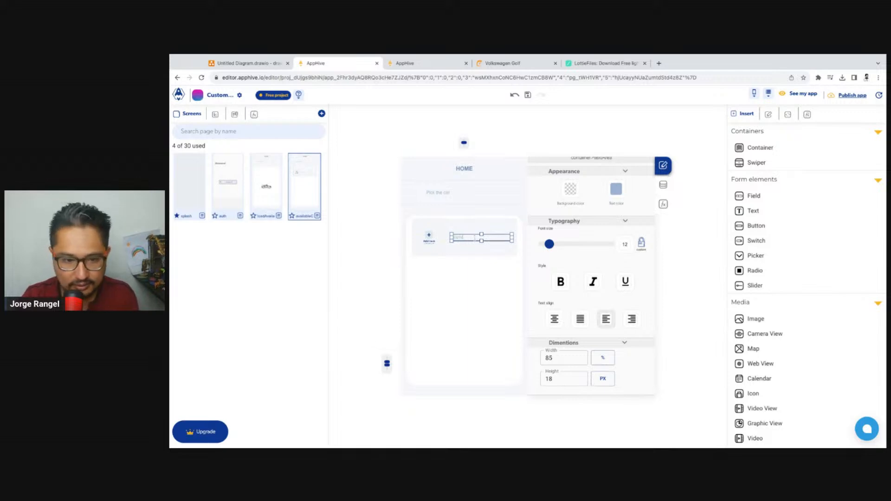
left_click(695, 120)
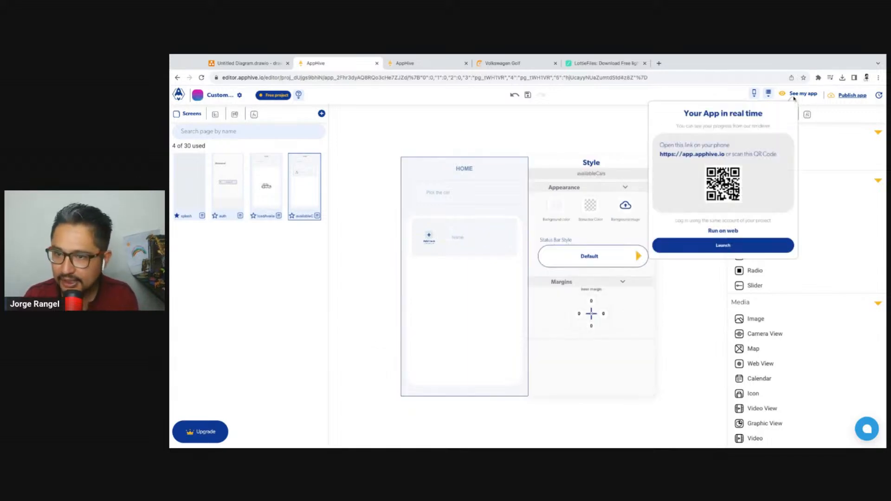
Check the name field in the CarsAvailable collection of the cloud database and return to the screen editor
left_click(769, 94)
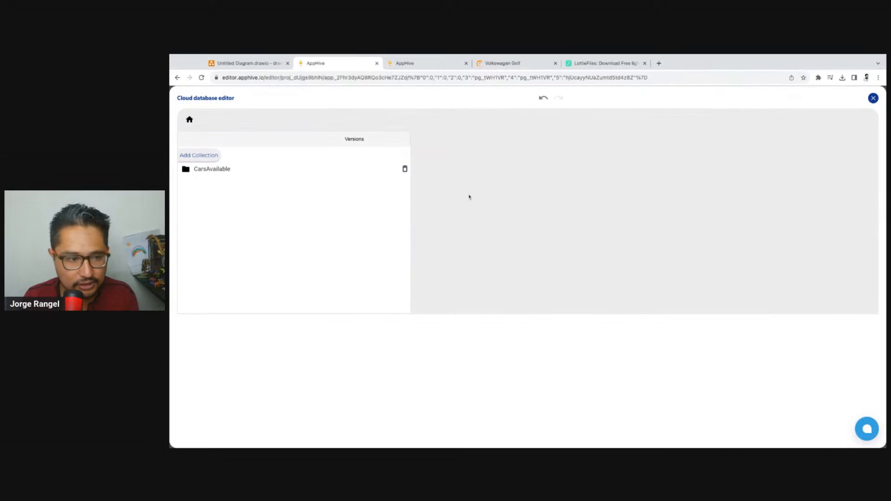
left_click(238, 168)
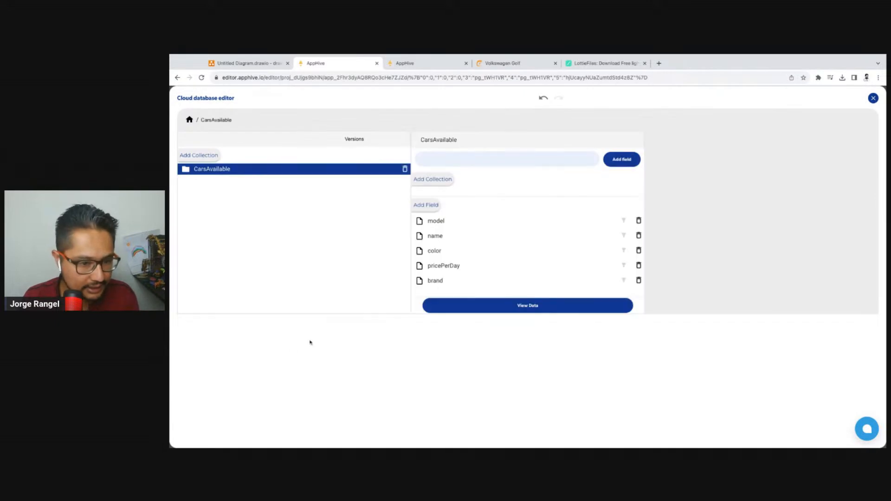
double_click(436, 235)
left_click(873, 100)
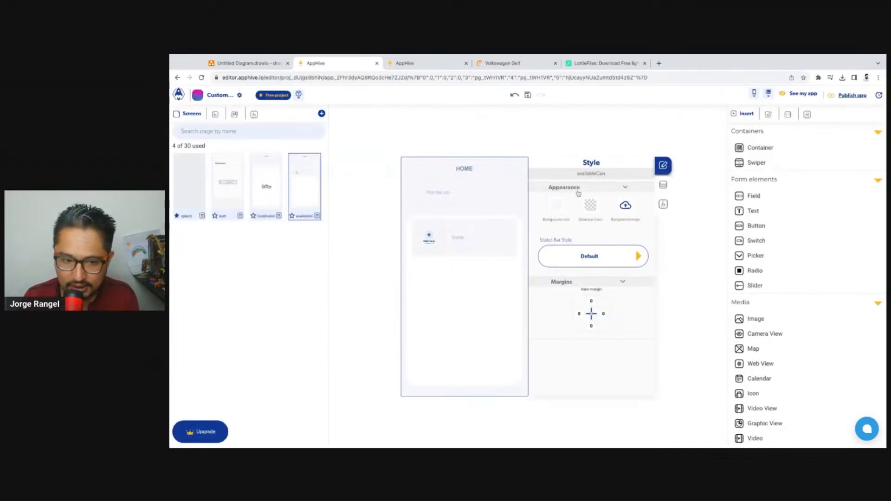
In the list data of the Add collections to UI instructions, select the card's Name text and choose its text property
left_click(664, 205)
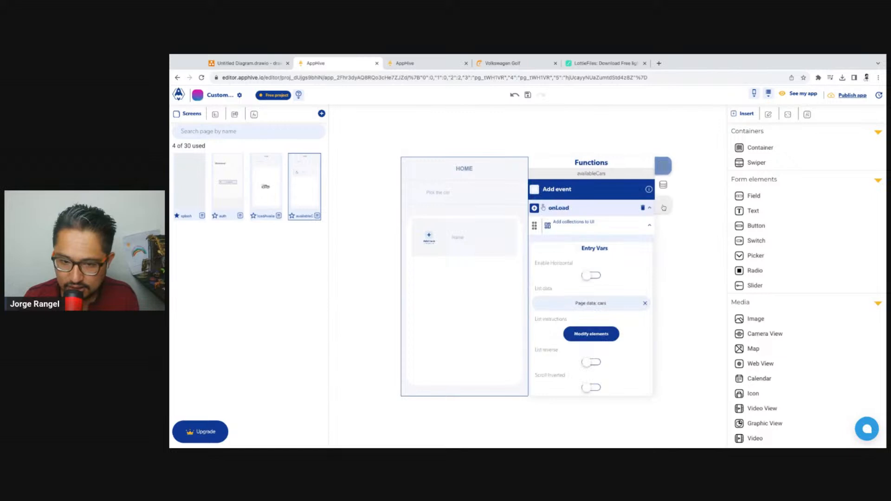
left_click(595, 339)
left_click(443, 367)
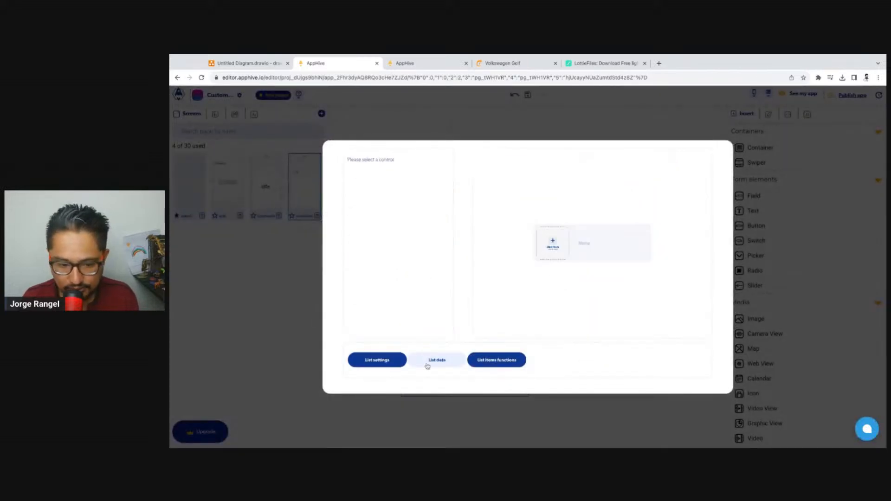
left_click(588, 246)
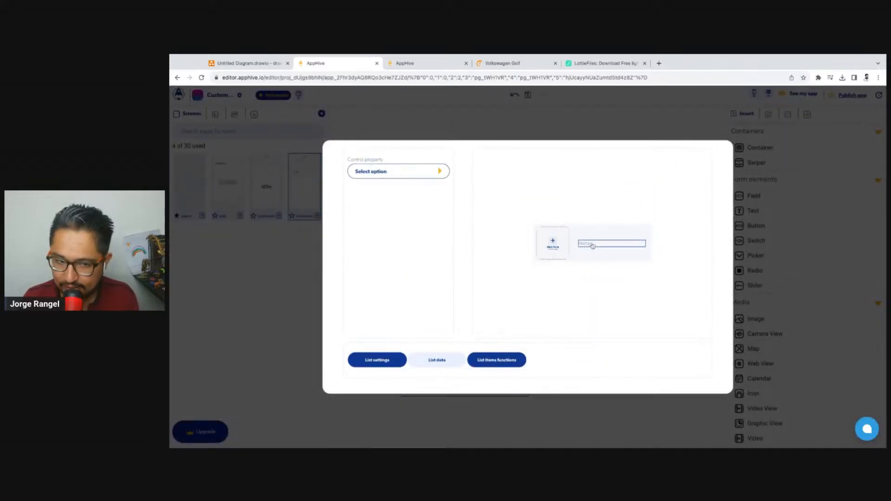
left_click(444, 171)
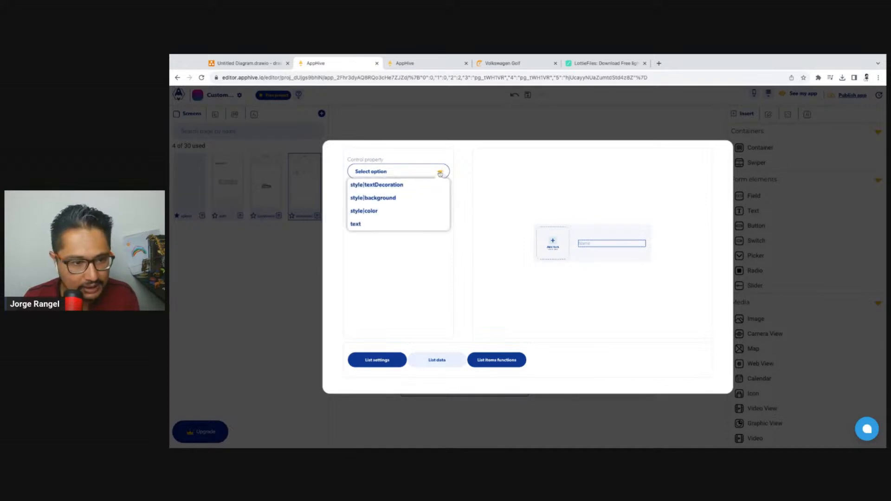
left_click(363, 224)
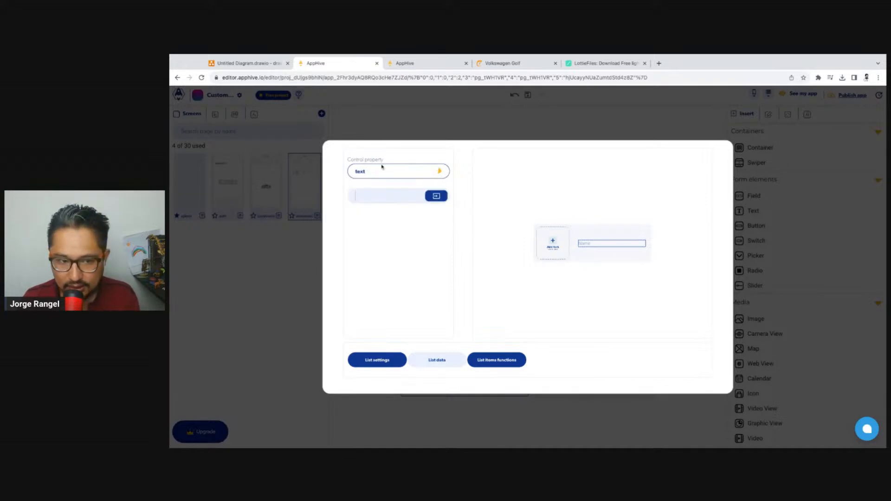
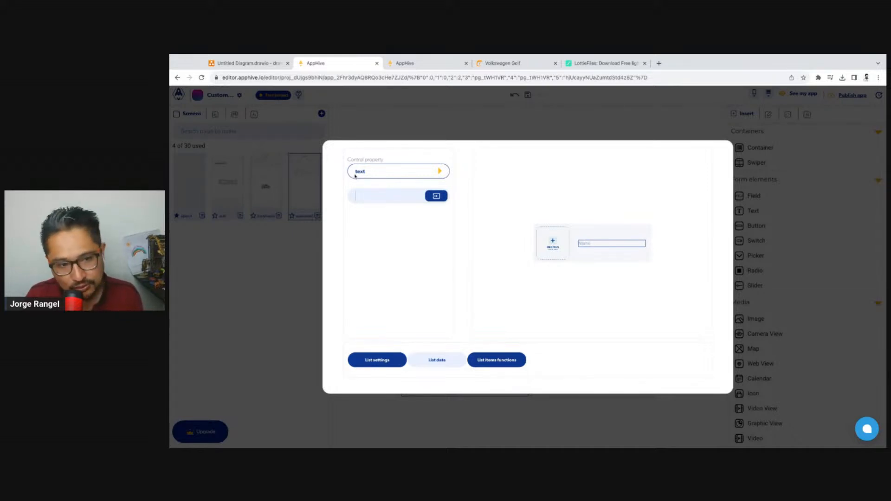
Bind the card's text property to the name attribute of the list context
left_click(435, 197)
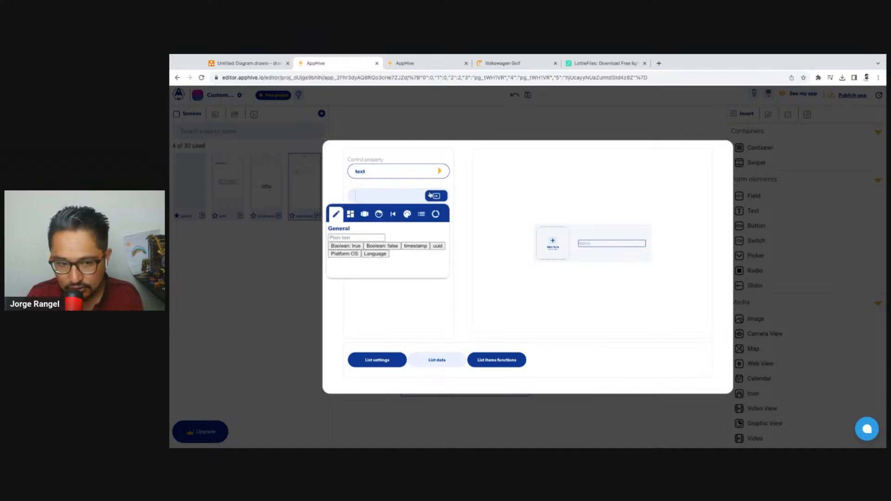
left_click(421, 216)
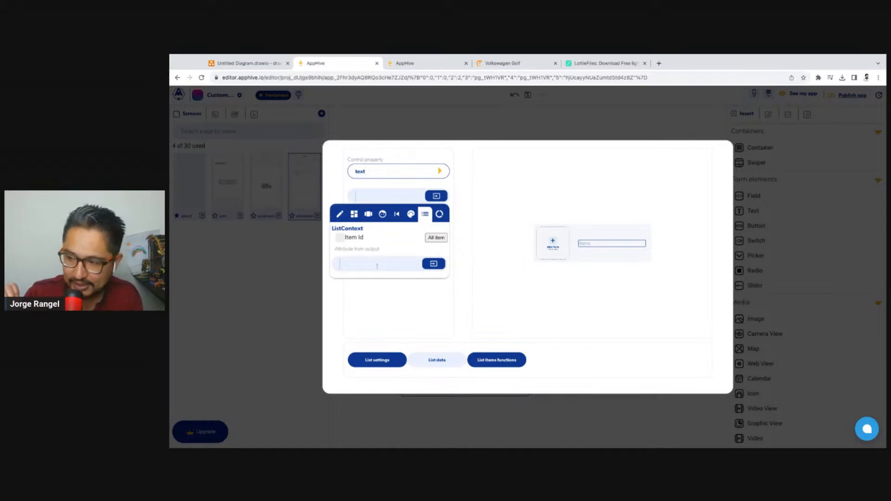
type("name")
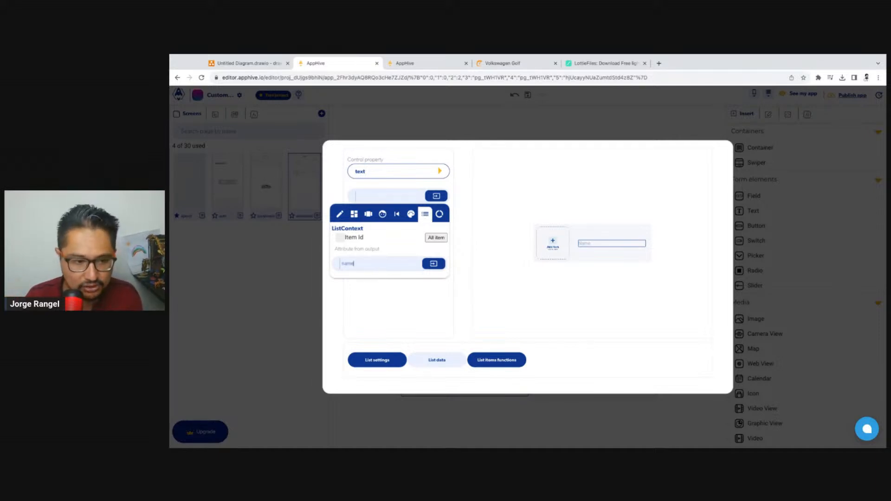
key("Return")
Reload the app preview, check the car names on the cards, and return to the editor
left_click(427, 64)
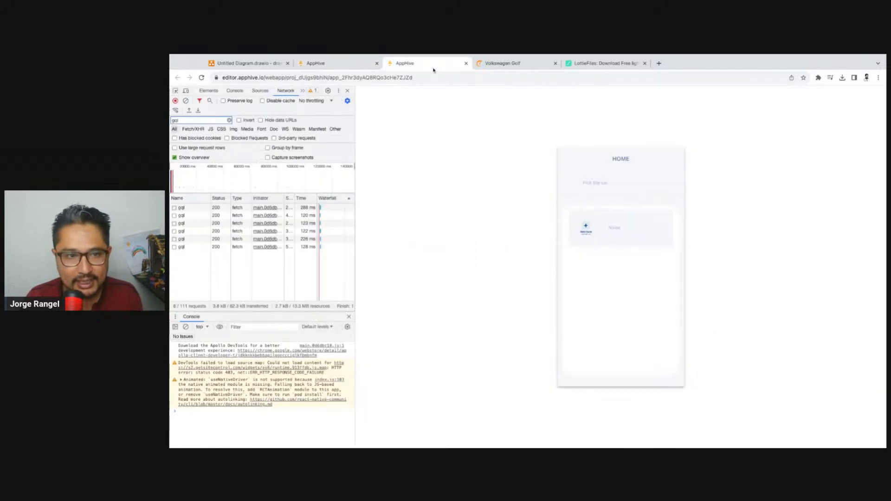
left_click(202, 77)
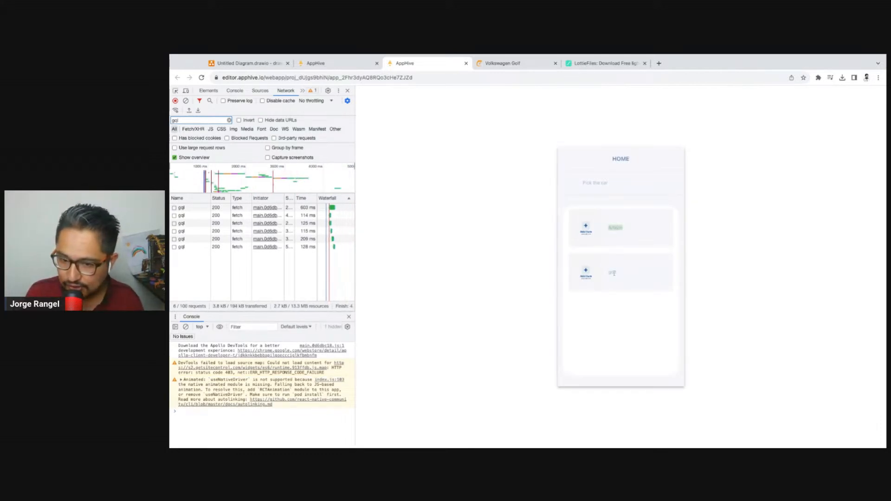
double_click(616, 227)
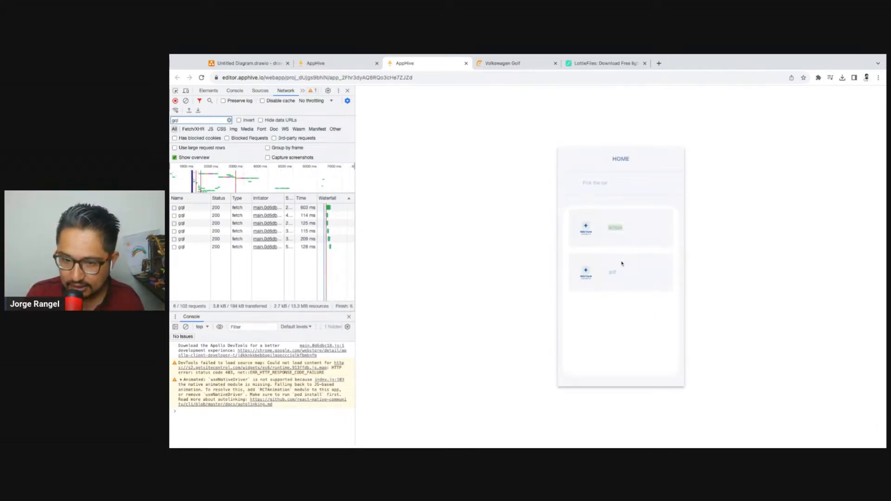
left_click(361, 66)
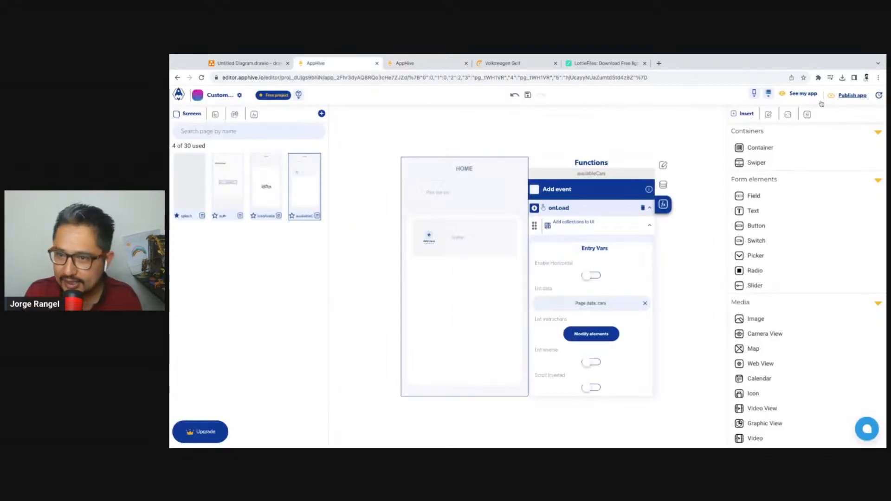
Close the list data dialog and open the CarsAvailable collection's records in the cloud database editor
left_click(568, 128)
left_click(768, 93)
left_click(766, 113)
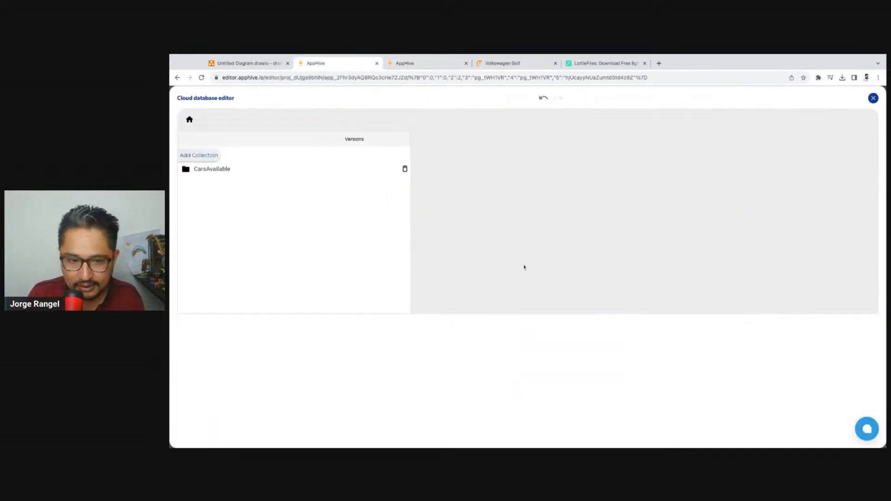
left_click(259, 169)
left_click(485, 311)
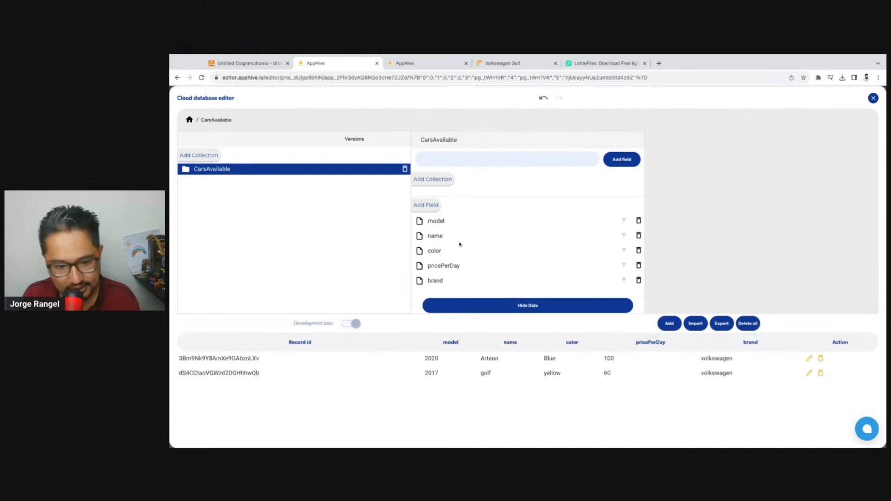
Change the name of the 2017 Volkswagen record to Golf, save it, and close the database editor
scroll(580, 291, "down", 2)
left_click(809, 309)
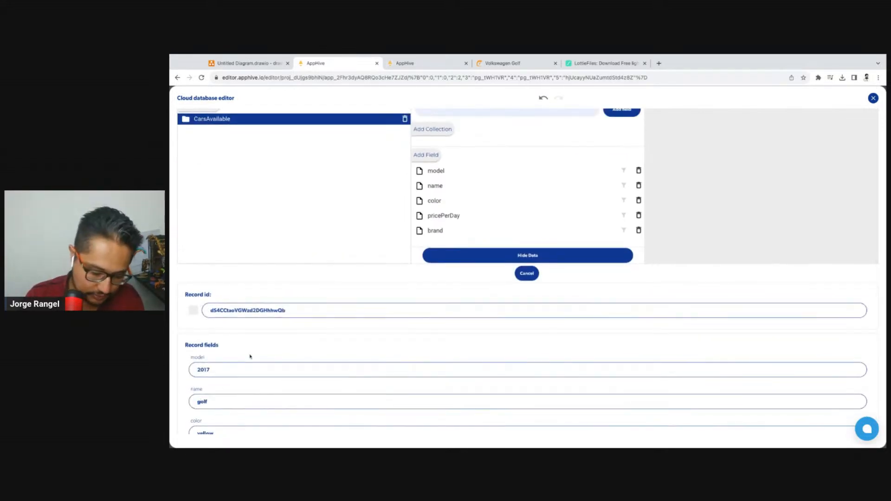
key("BackSpace")
type("G")
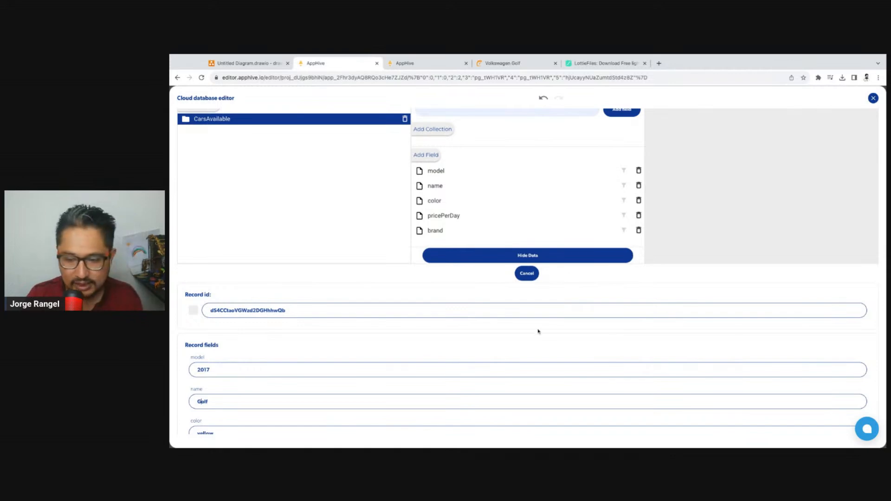
scroll(538, 331, "down", 2)
left_click(531, 420)
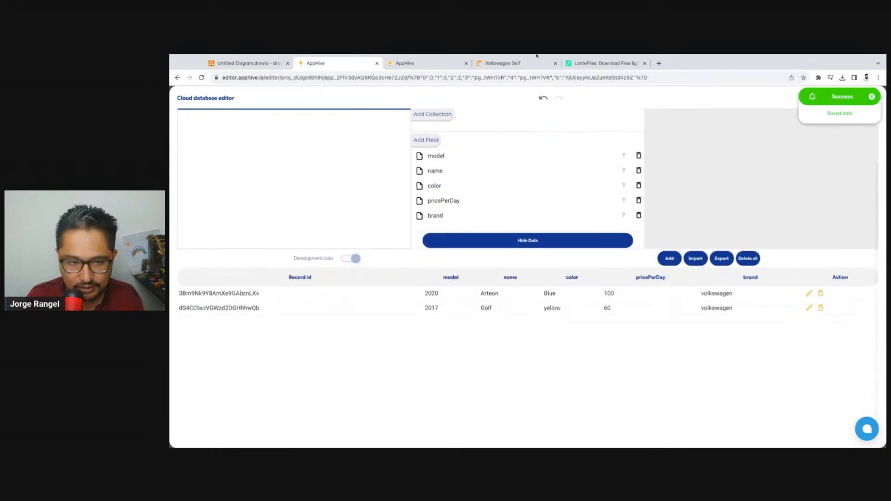
scroll(751, 140, "up", 2)
left_click(873, 98)
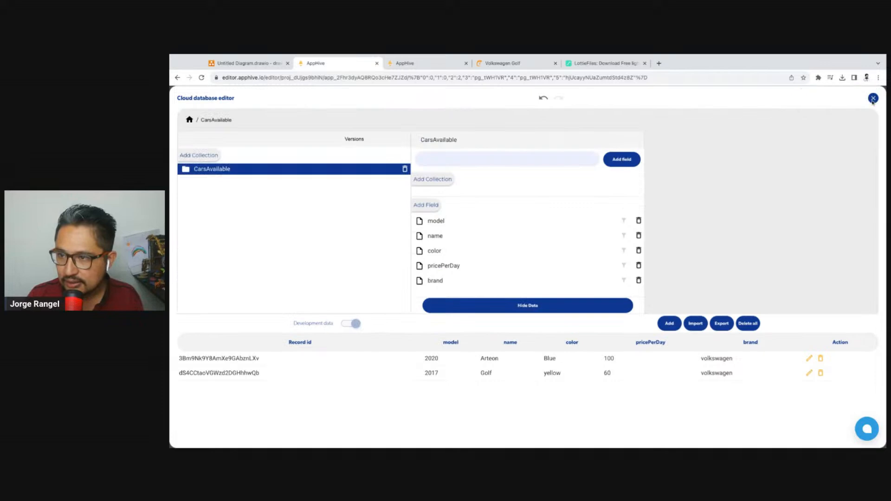
left_click(873, 98)
Reload the app preview to check the corrected car name, and go back to the screen editor
left_click(416, 63)
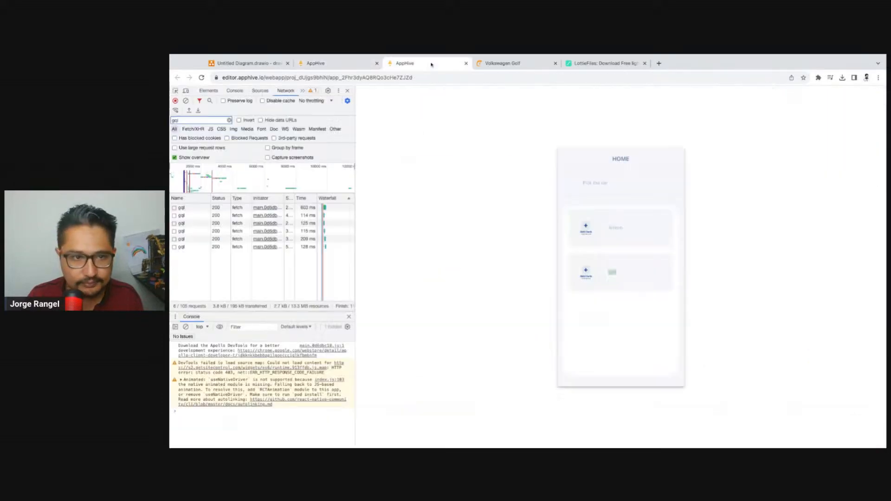
left_click(202, 78)
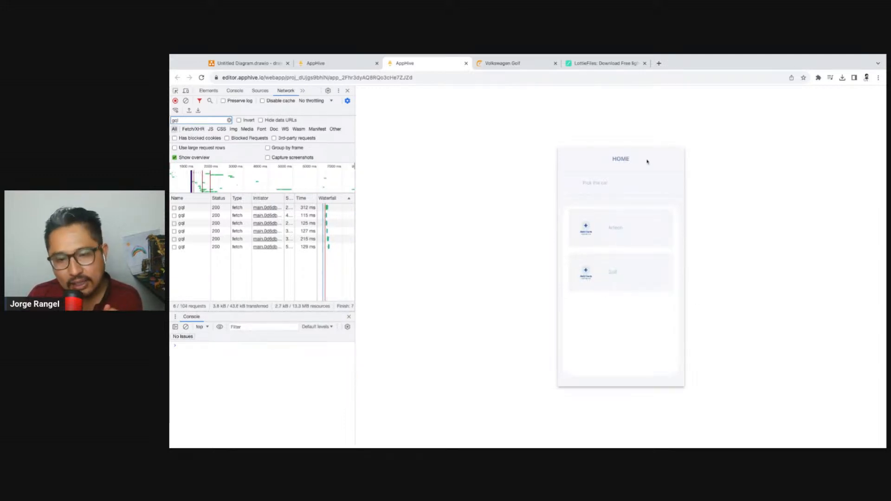
left_click(353, 63)
Duplicate the card's Name text below the original and change the copy to $0000
left_click(464, 239)
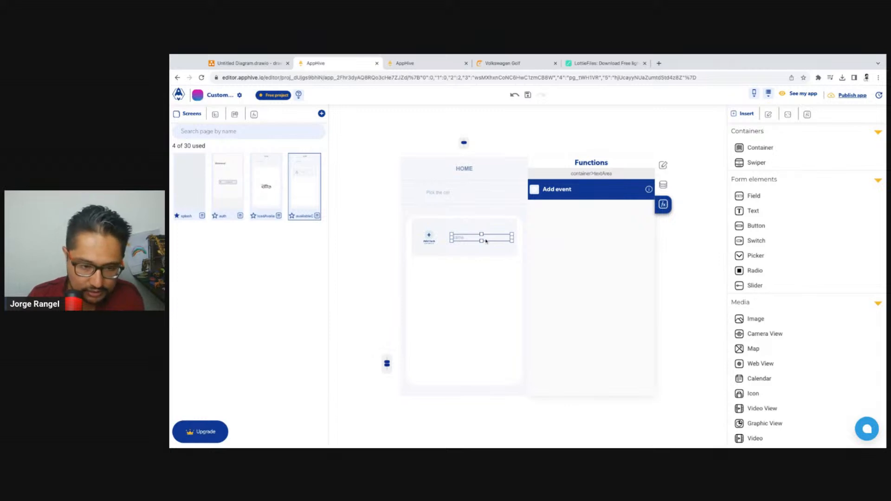
key("super+v")
double_click(465, 241)
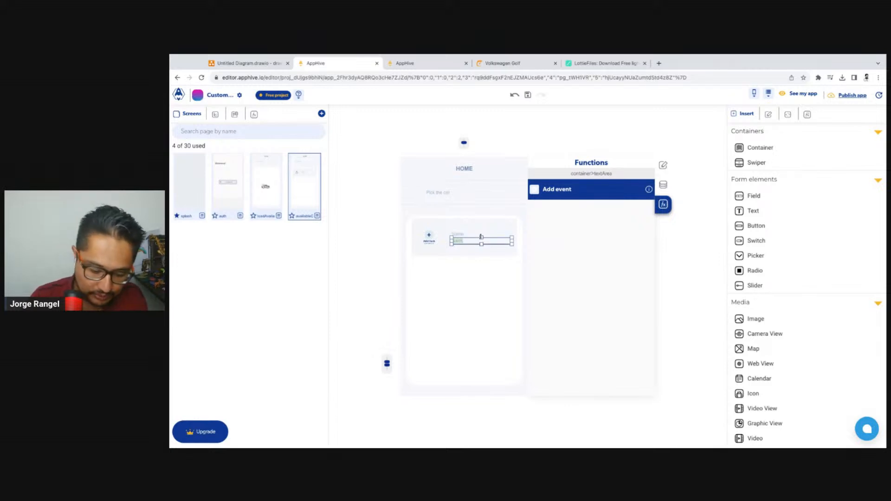
type("Year")
left_click(489, 304)
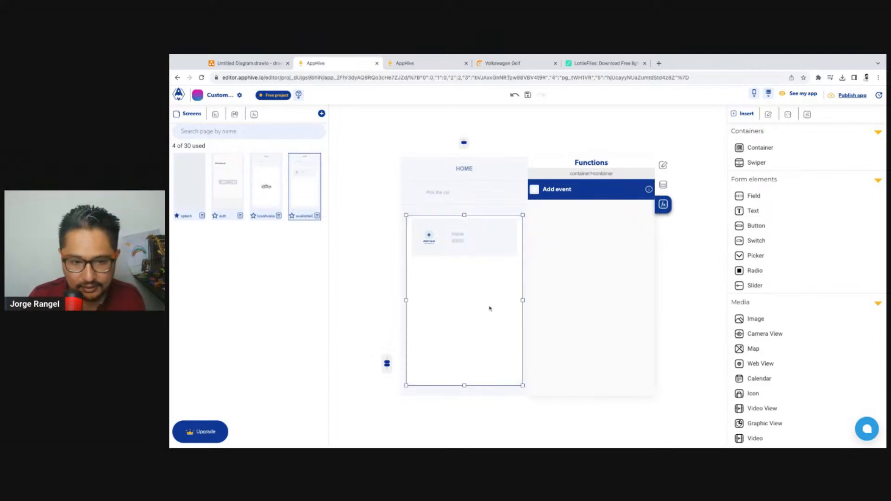
Set the text color of the $0000 price text to the dark navy blue shade
left_click(460, 243)
left_click(663, 165)
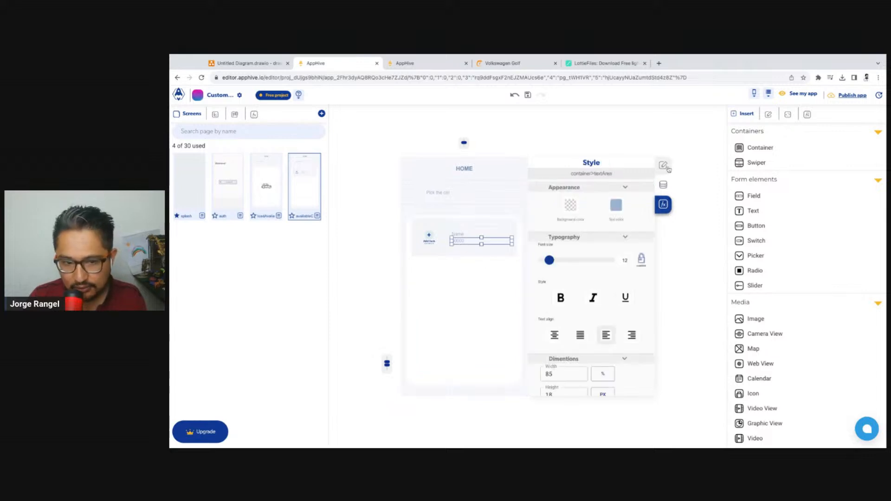
left_click(613, 208)
left_click(649, 231)
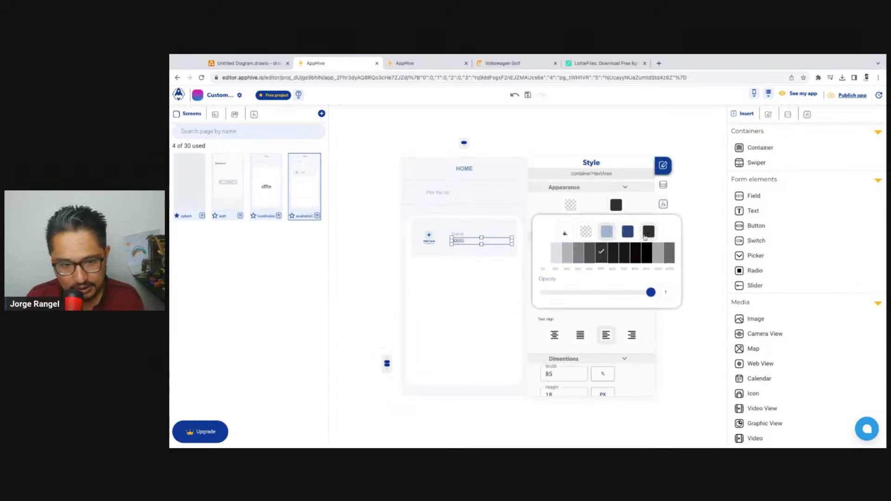
left_click(628, 231)
left_click(646, 256)
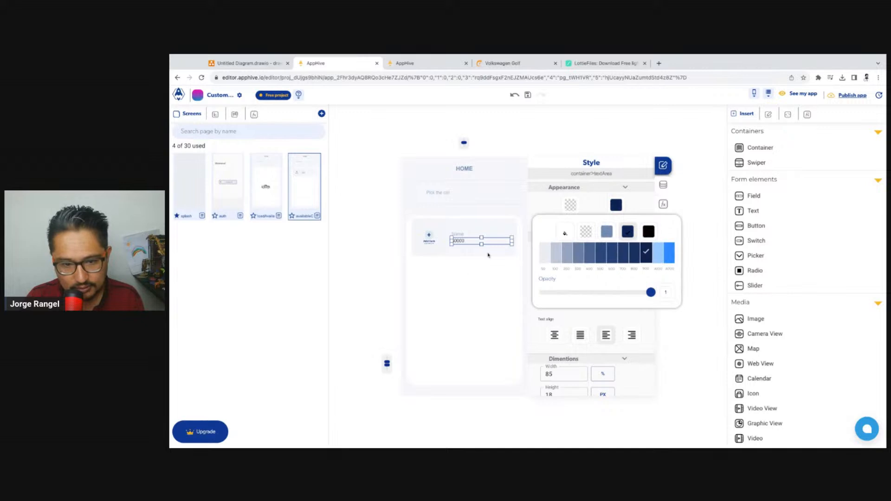
left_click(534, 332)
Make the price text bold and align it to the right
left_click(559, 305)
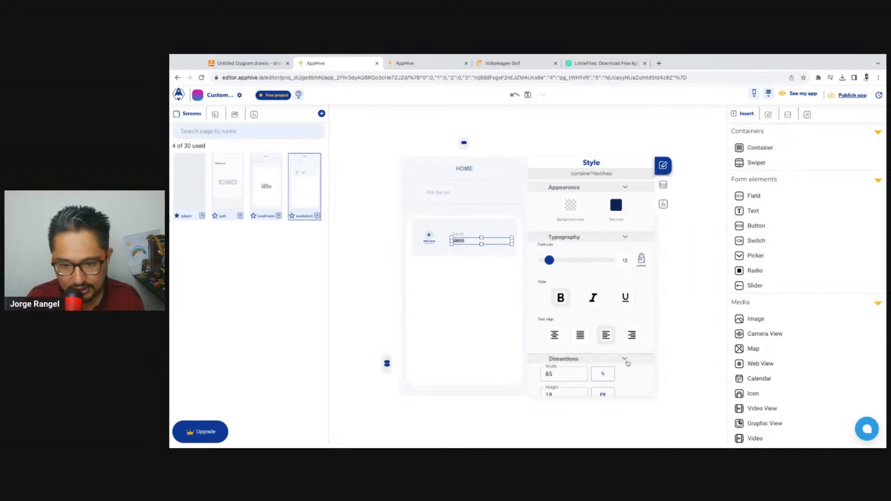
left_click(632, 335)
left_click(498, 290)
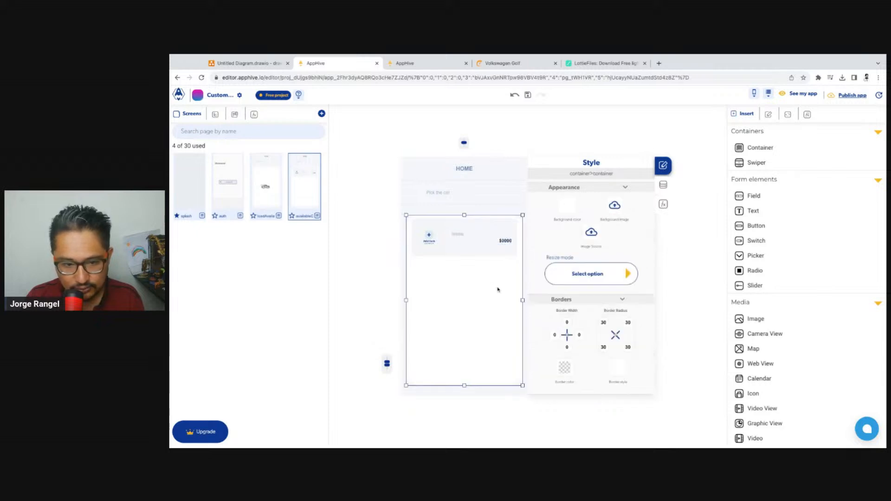
Extend the price text to read $0000 / Per day
left_click(505, 242)
left_click(505, 242)
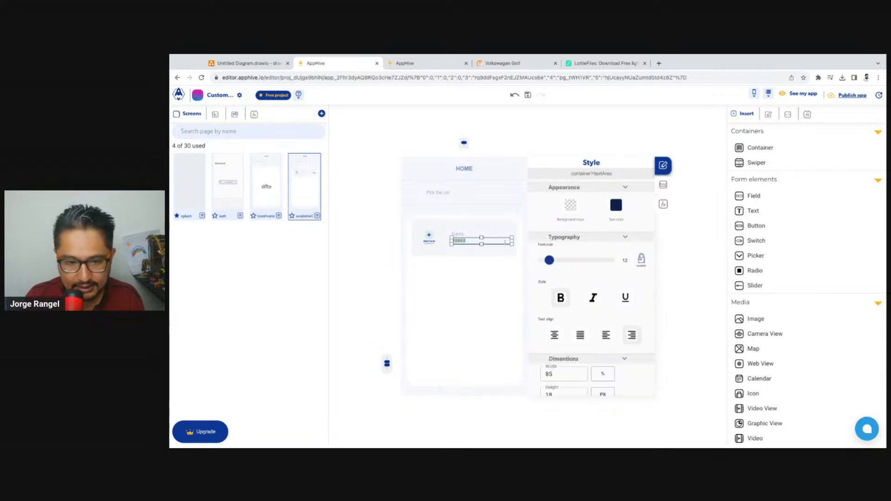
type("/ ")
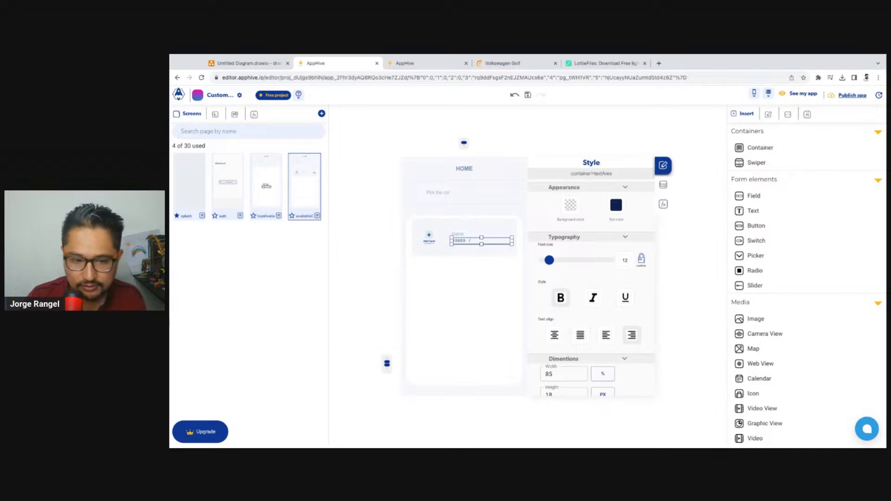
type("Pe")
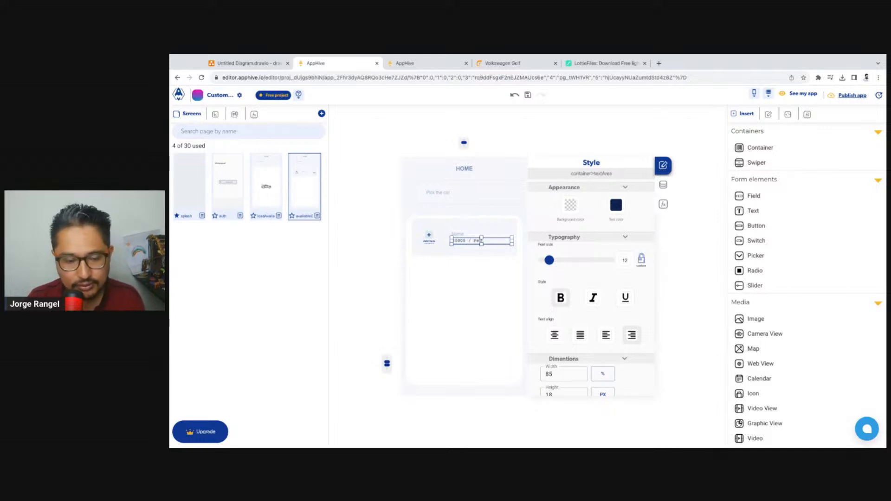
type("s")
left_click(512, 288)
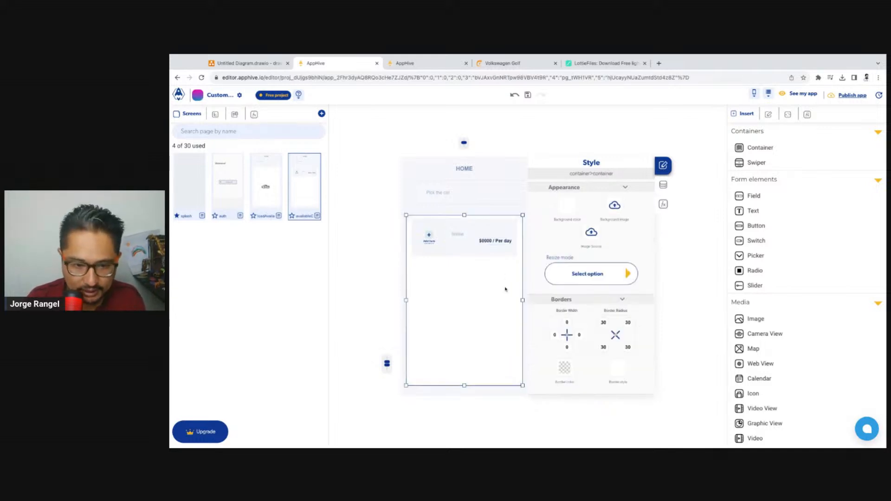
Insert the currency usd before the slash so the price text reads $0000 usd / Per day
left_click(503, 245)
double_click(501, 244)
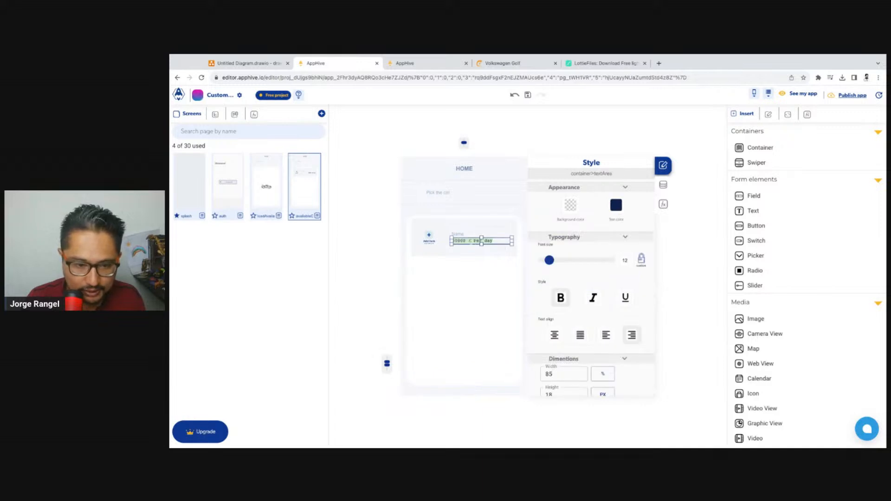
left_click(471, 241)
key("BackSpace")
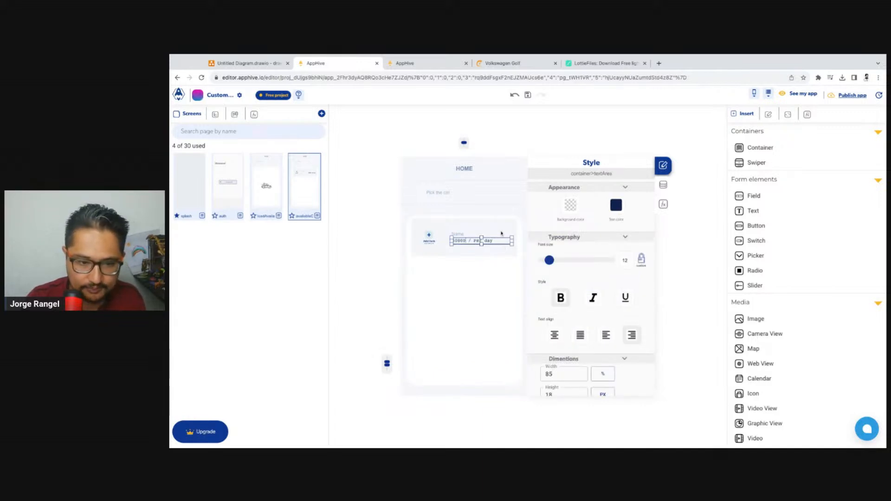
type("u")
key("BackSpace")
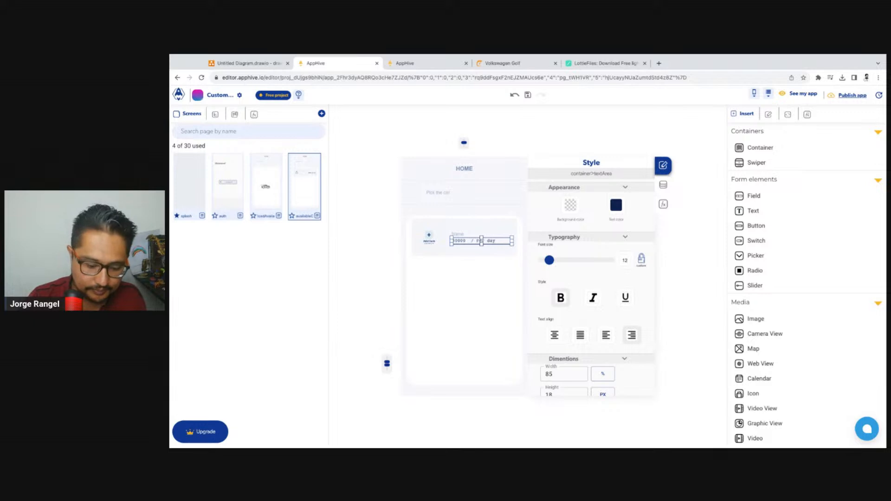
type("Us")
key("BackSpace")
type("sd")
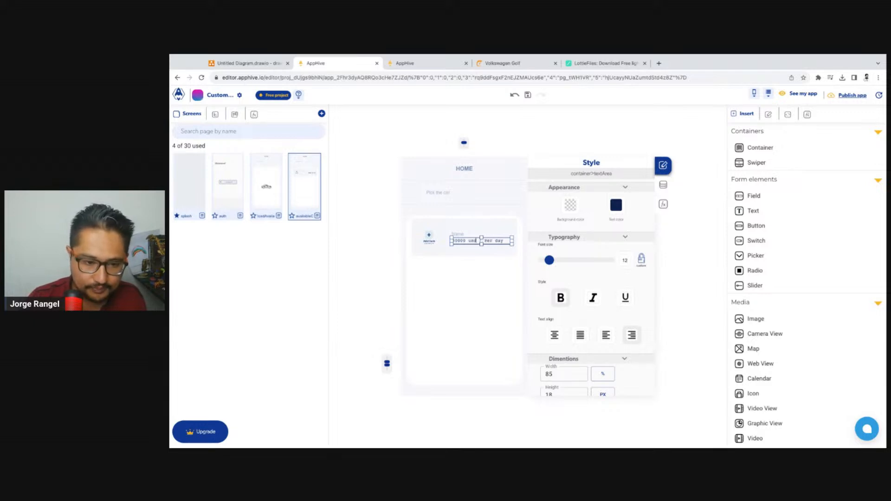
left_click(499, 280)
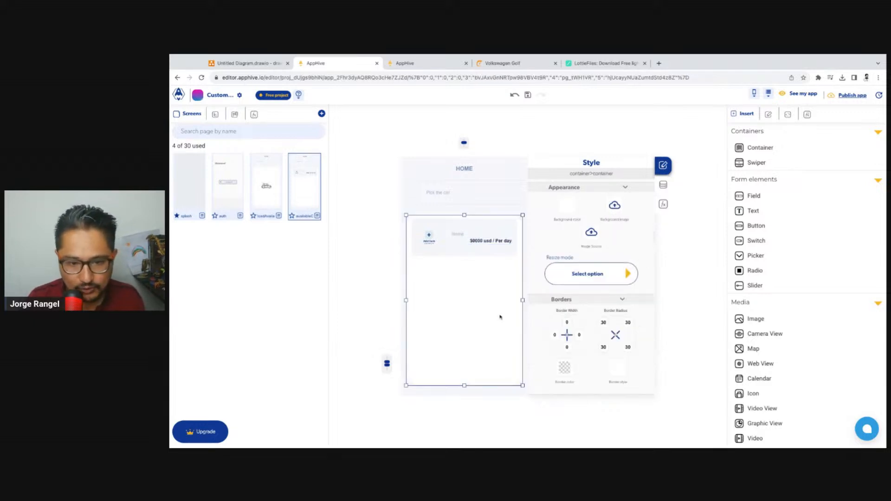
Replace the lowercase currency in the price text with USD, giving $0000 USD / Per day
left_click(496, 241)
left_click(475, 242)
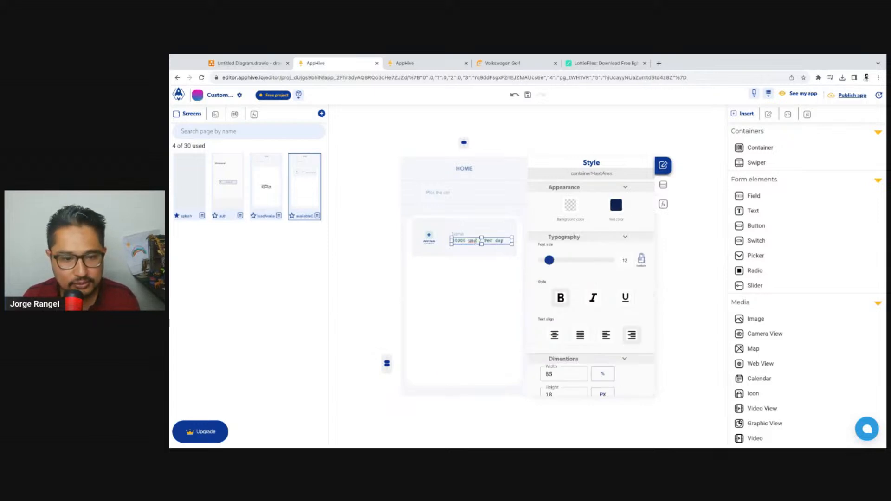
key("BackSpace")
key("BackSpace")
key("BackSpace")
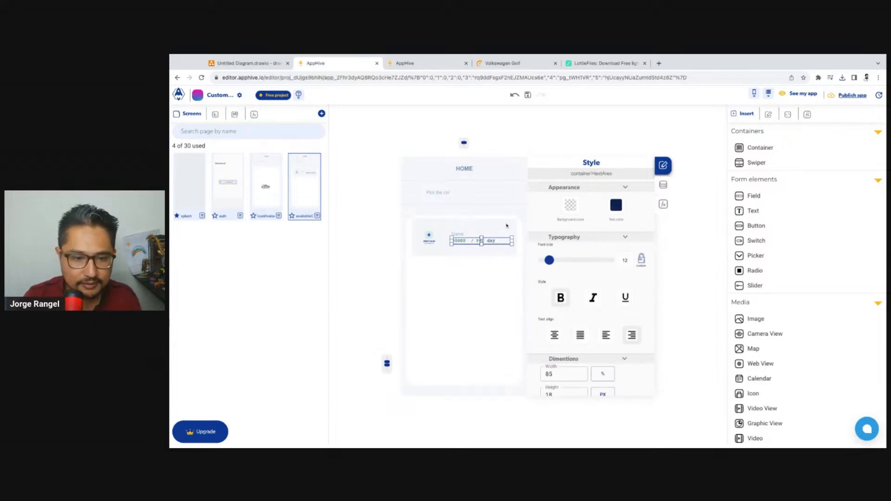
type("USD")
left_click(499, 293)
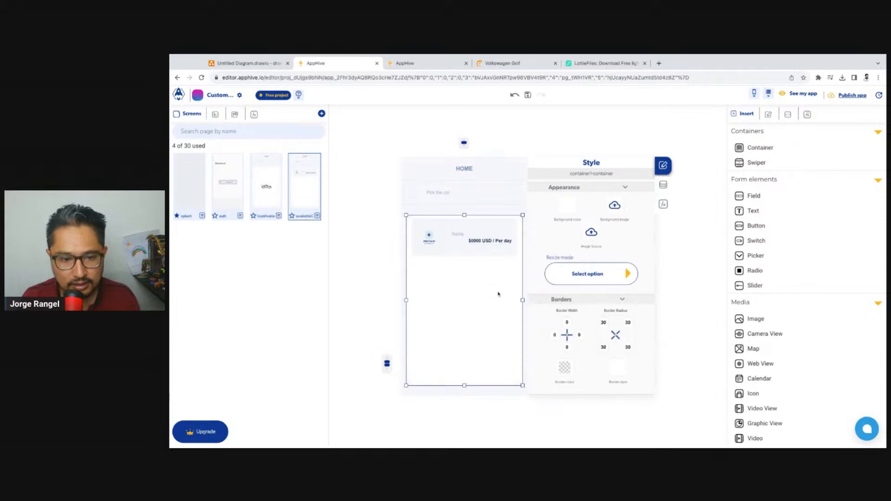
Reload the app preview to check how the car cards display the price text, and return to the editor
left_click(409, 64)
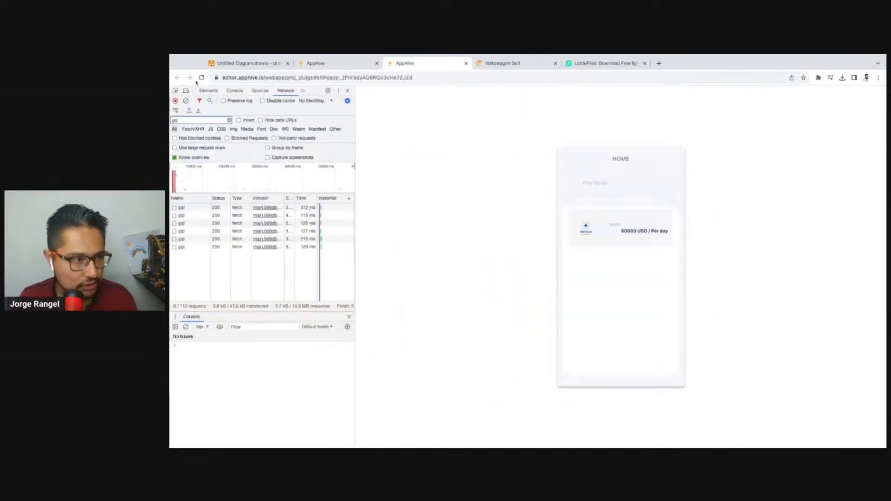
key("ctrl+r")
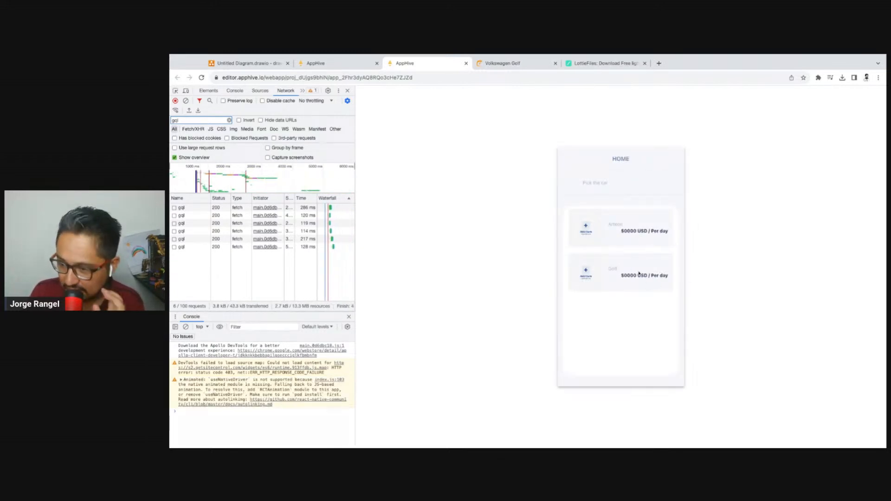
left_click(320, 63)
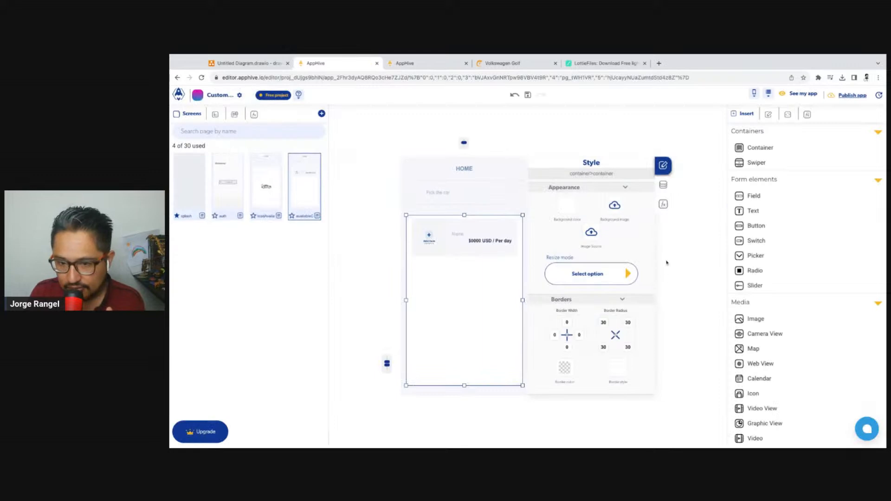
In the car list's data settings, bind the text property of the card's price to the list context attribute pricePerDay
left_click(663, 209)
left_click(540, 191)
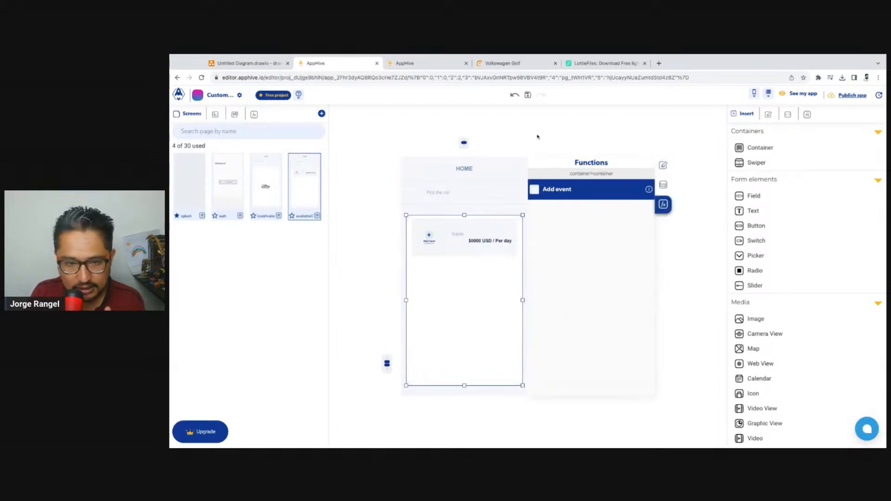
left_click(601, 341)
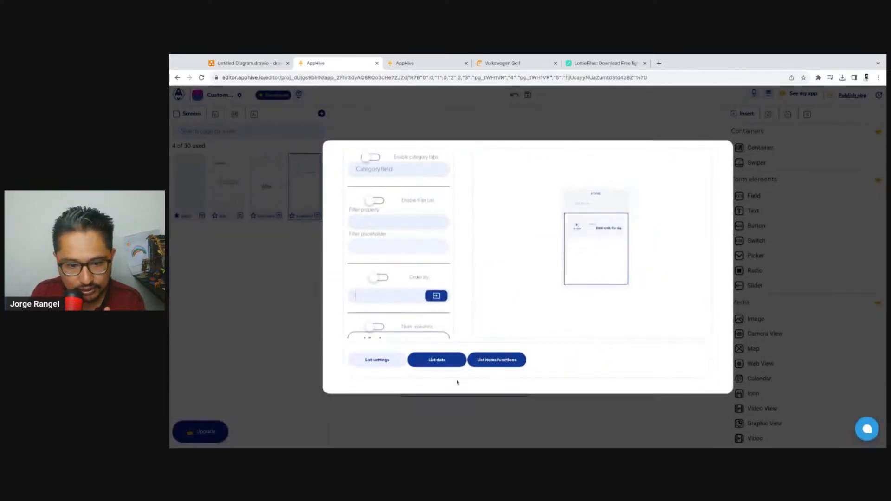
left_click(454, 364)
left_click(624, 251)
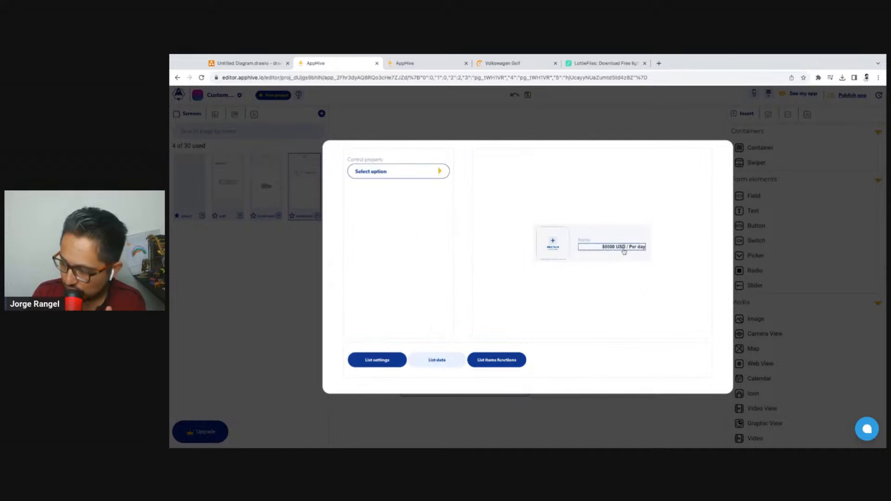
left_click(443, 174)
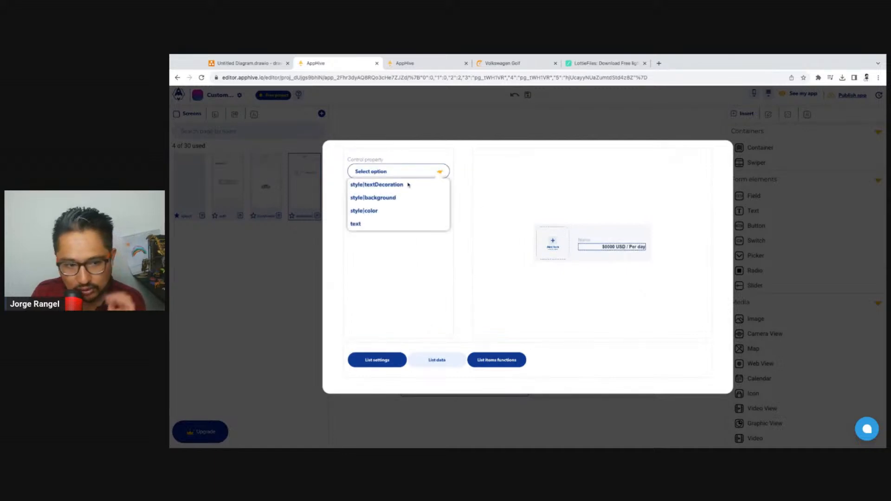
left_click(376, 224)
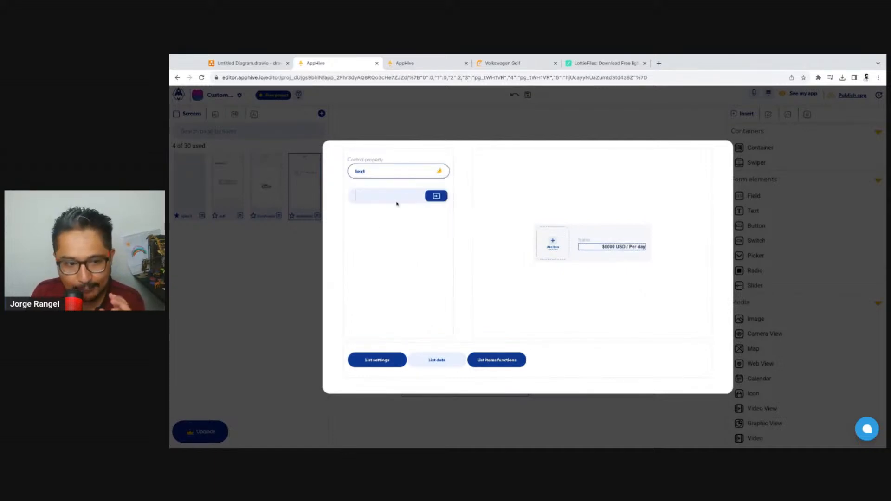
left_click(436, 196)
left_click(418, 215)
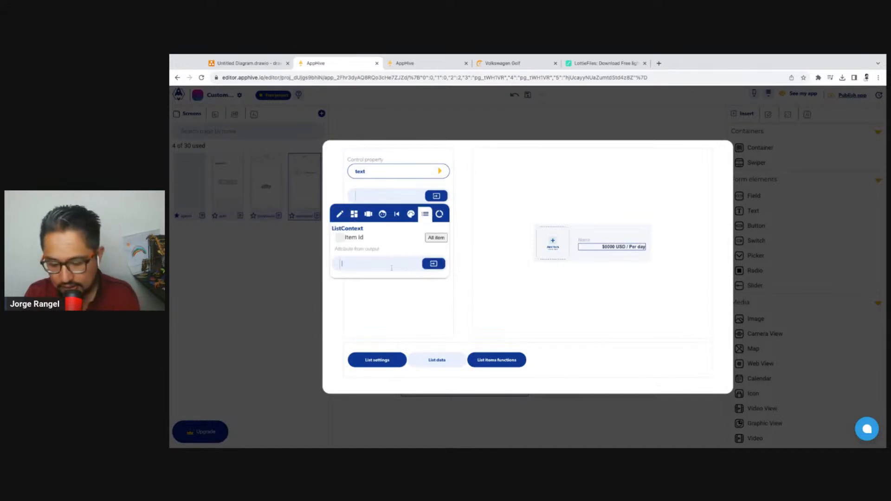
key("Return")
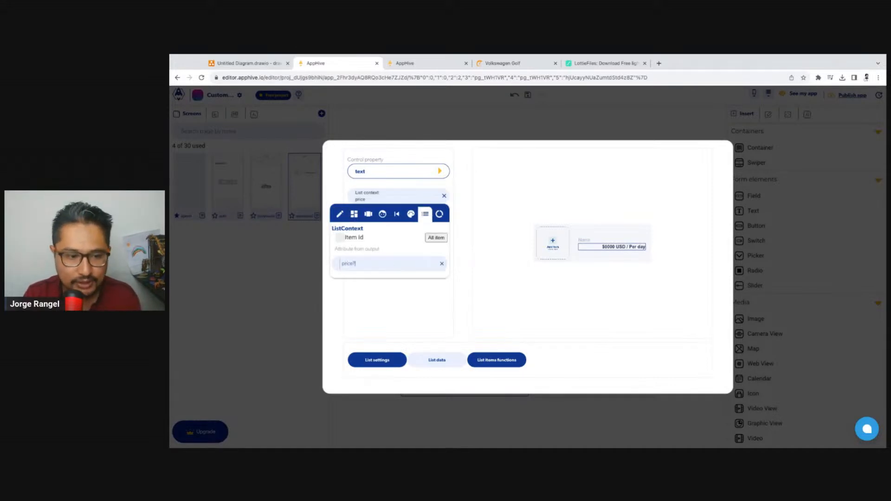
type("PerDay")
key("Return")
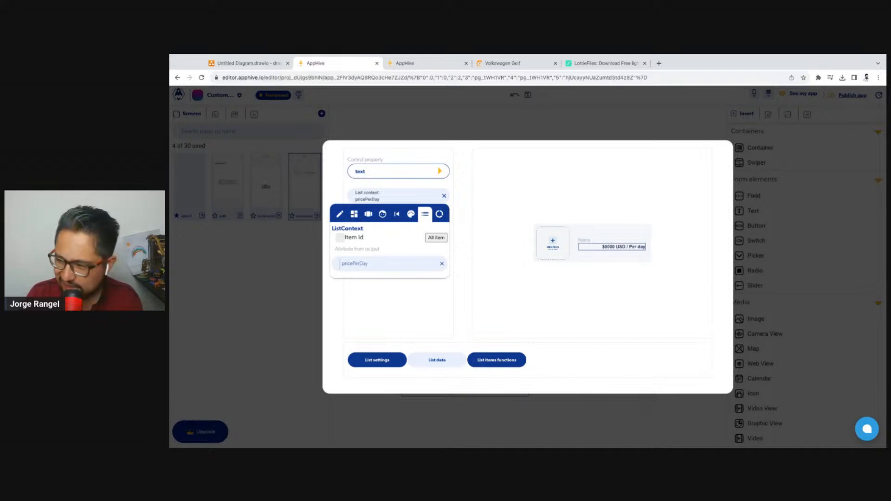
left_click(493, 126)
Reload the app preview to check the daily price bound to each car card, and return to the editor
left_click(415, 64)
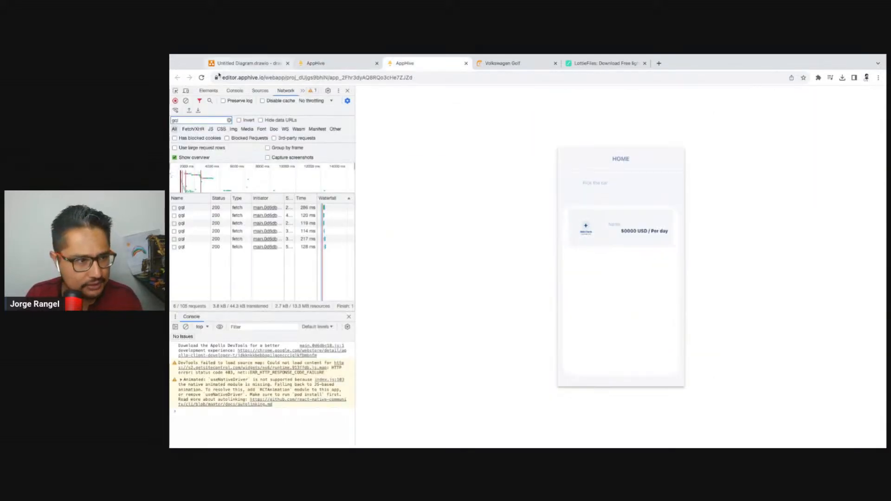
left_click(204, 77)
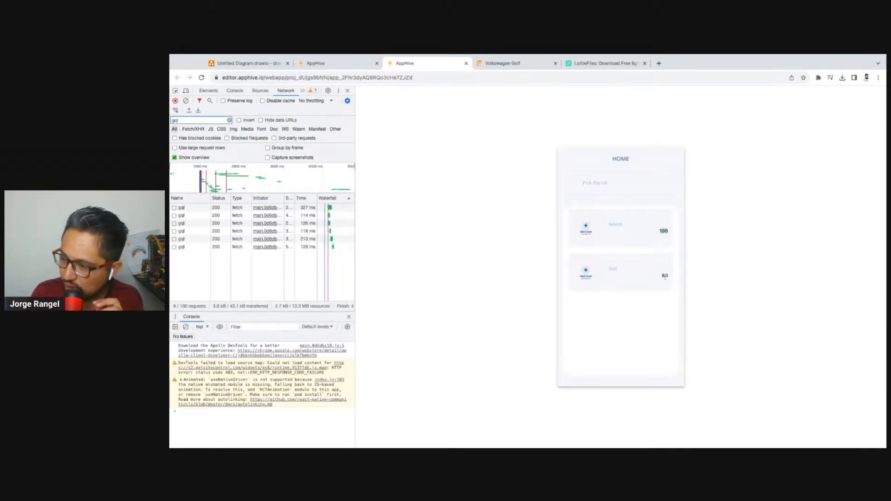
left_click(343, 59)
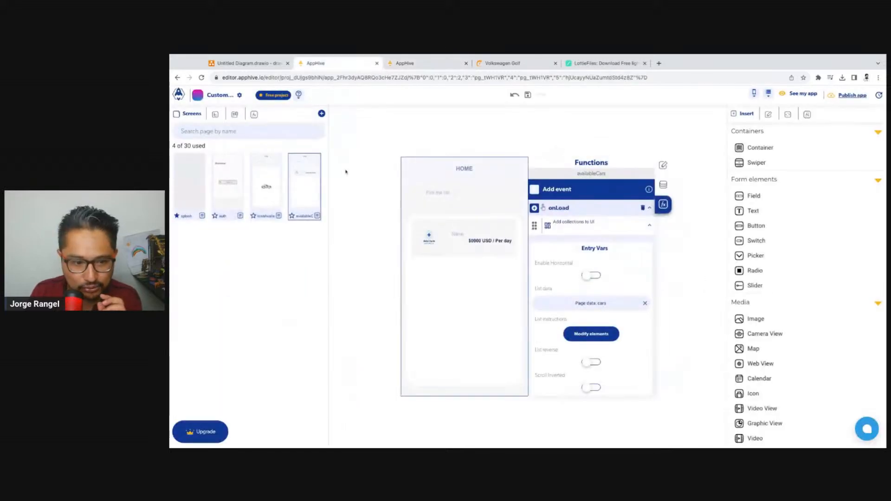
Copy the full price text $0000 USD / Per day from the car card
left_click(499, 244)
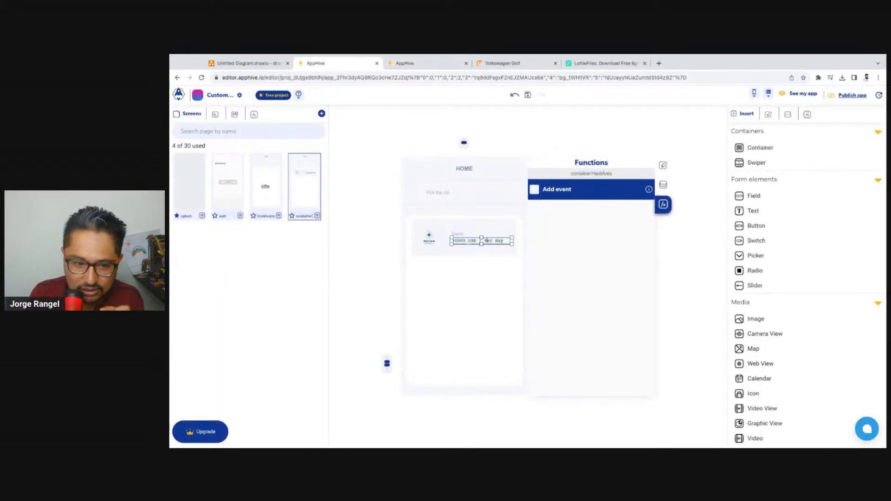
left_click(516, 244)
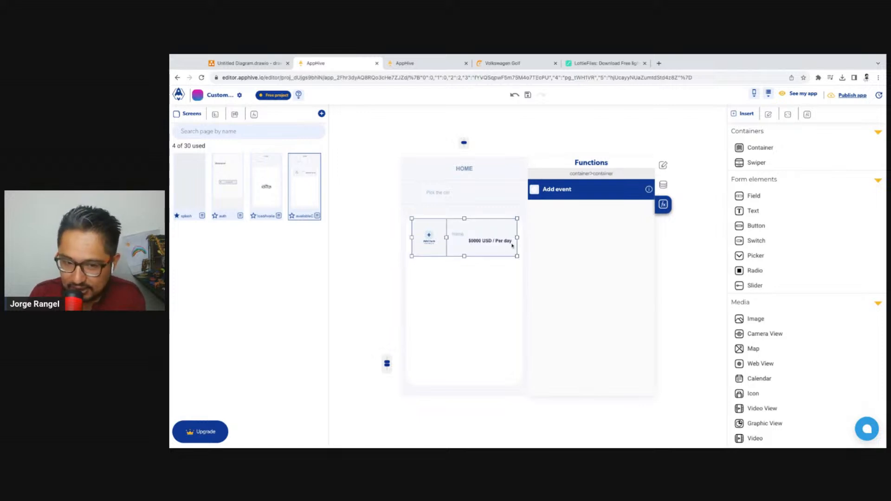
left_click(512, 245)
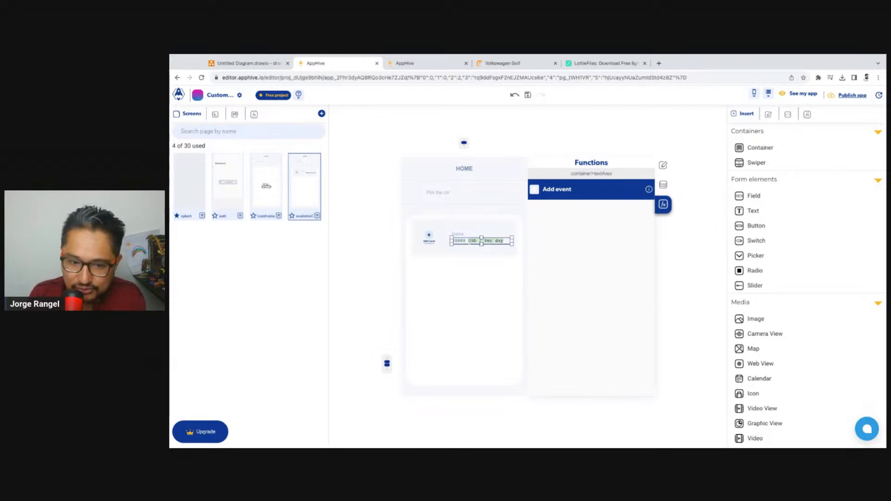
left_click(519, 241)
left_click(511, 241)
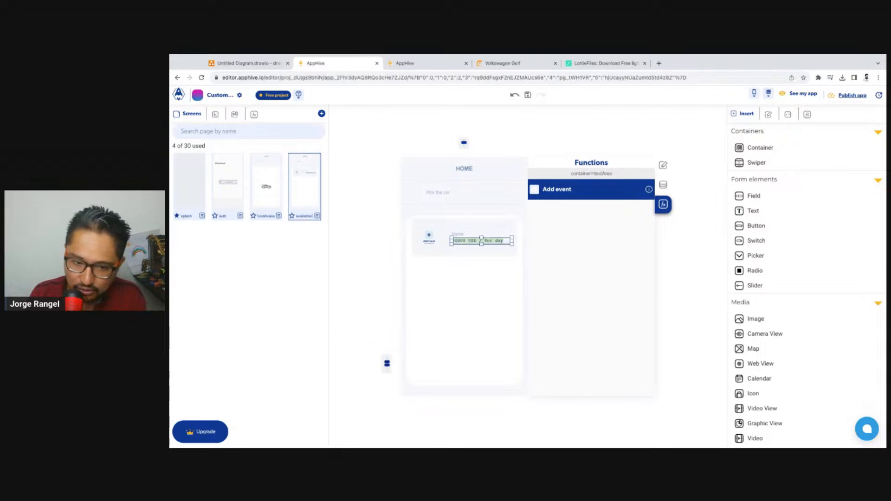
left_click(499, 242)
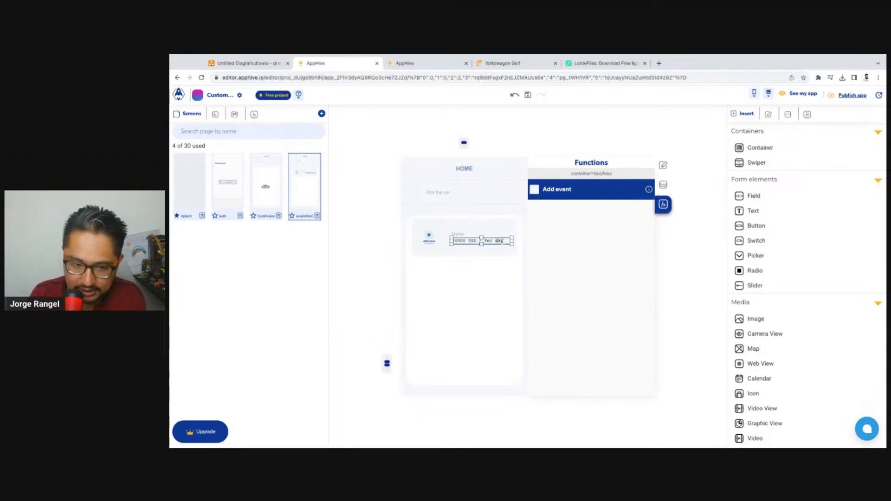
triple_click(503, 242)
key("ctrl+c")
Open the Complex value editor for the price control's text property in the car list's data settings and enlarge it
left_click(667, 247)
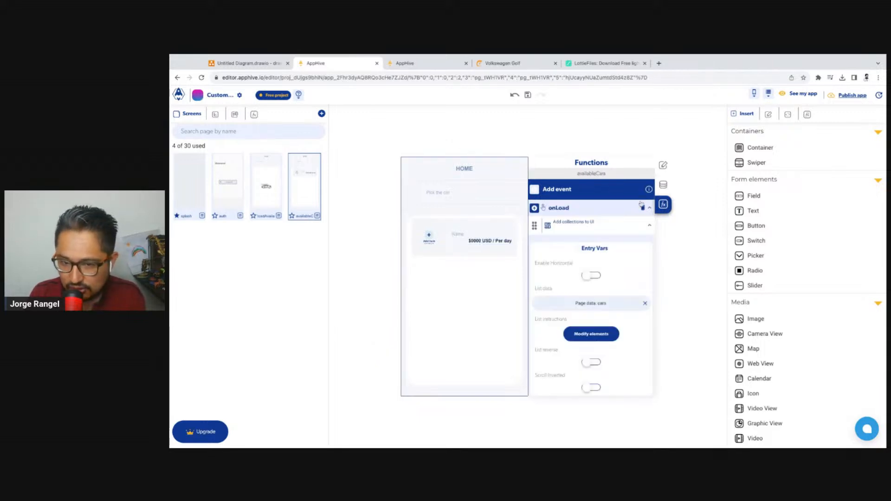
left_click(602, 335)
left_click(459, 361)
left_click(613, 246)
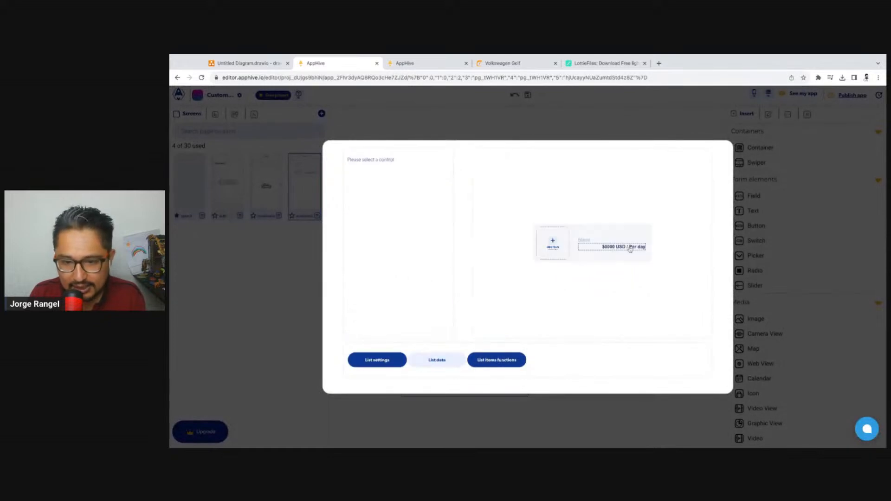
left_click(439, 172)
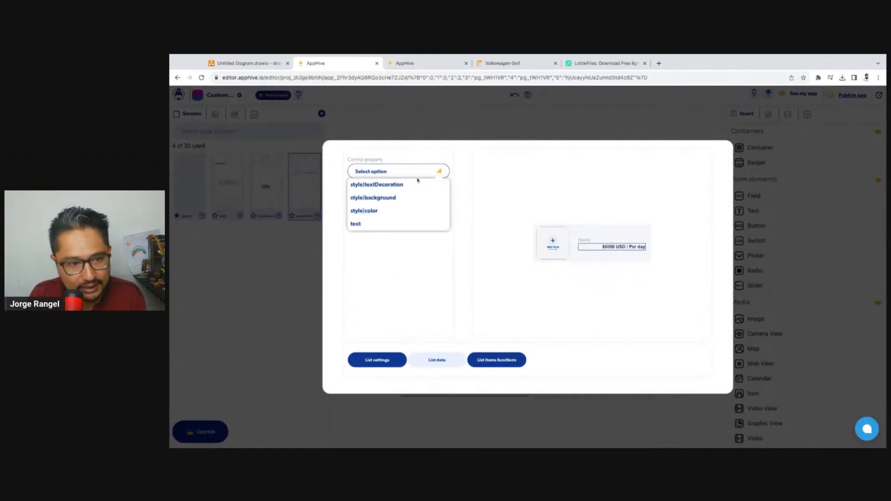
left_click(364, 223)
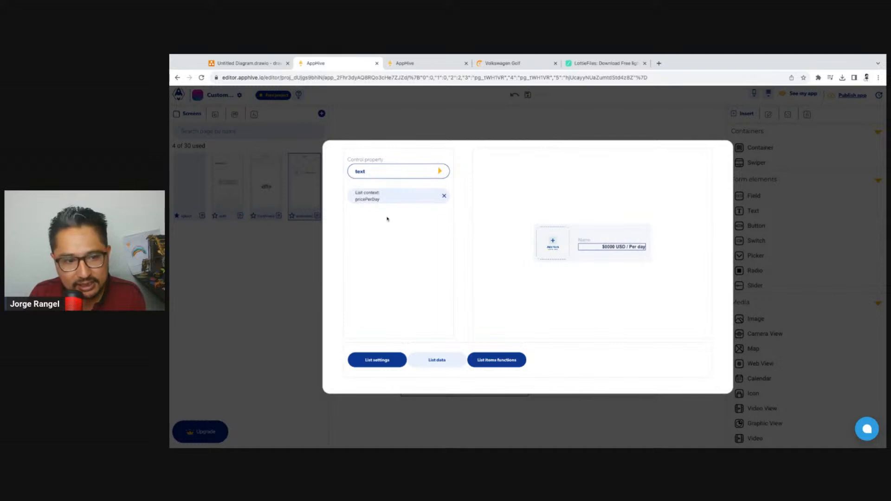
left_click(381, 198)
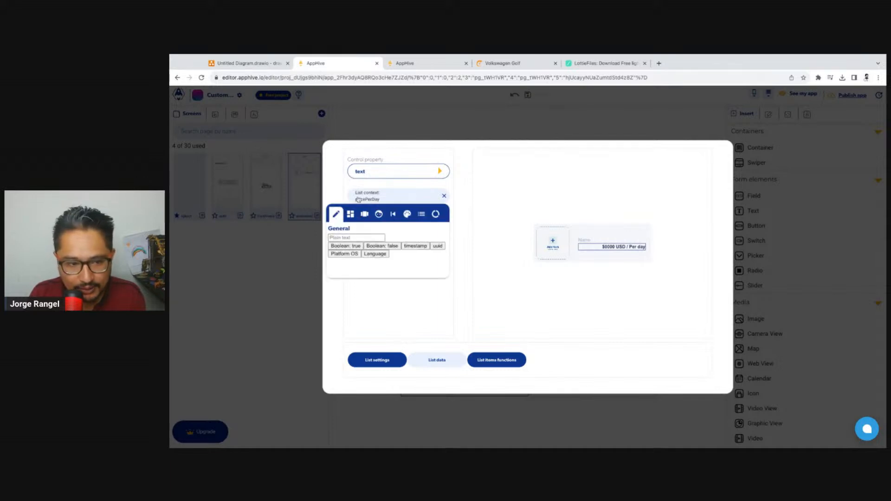
left_click(366, 216)
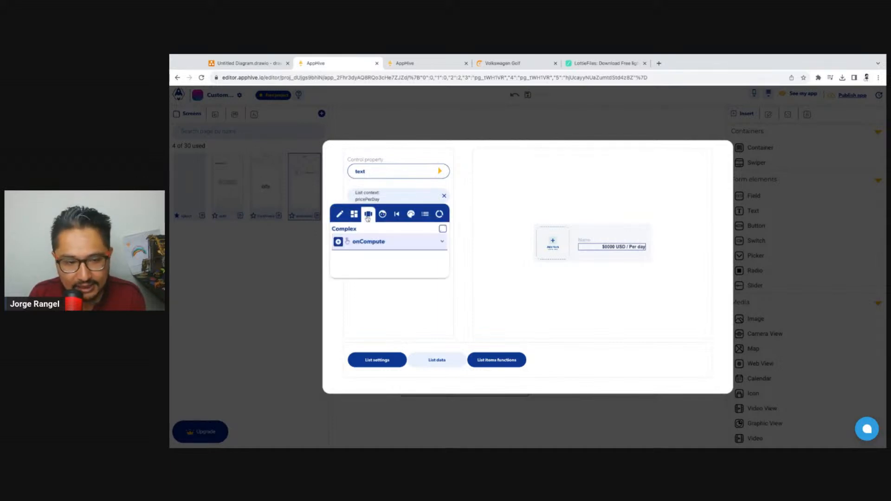
left_click(443, 230)
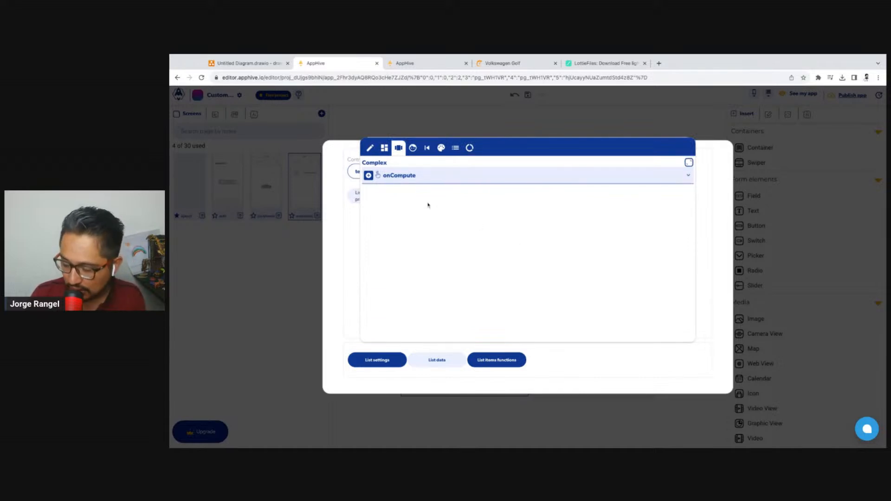
Find the stringInterpolation function and add it to the price value's onCompute event
left_click(369, 177)
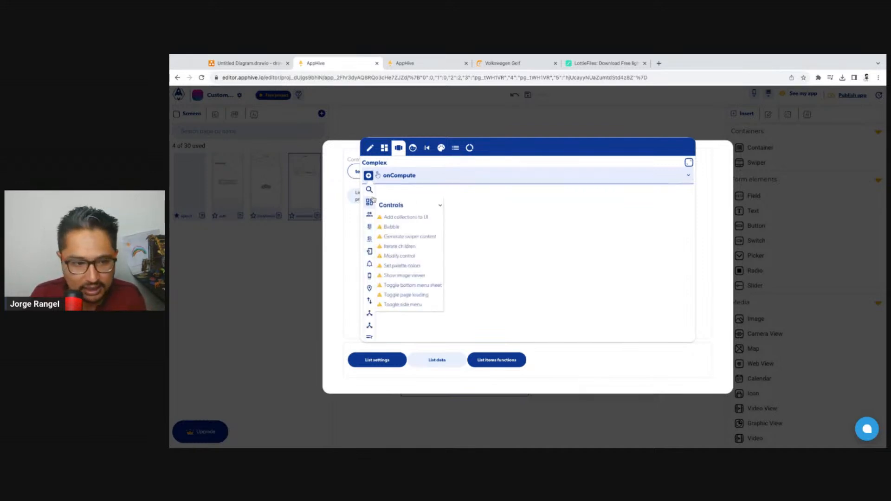
mouse_move(370, 190)
left_click(408, 210)
type("str")
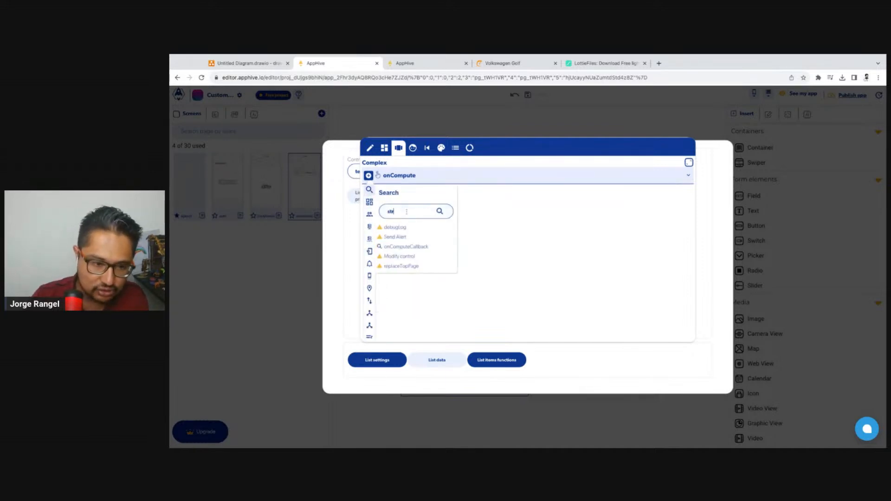
left_click(420, 239)
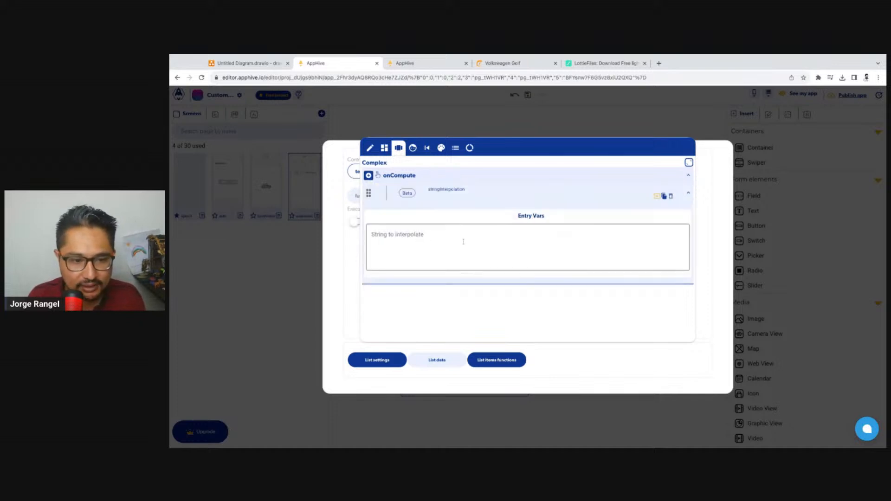
Paste the copied price text as the string to interpolate and replace 0000 with a variable, giving $${PRICE_PER_DAY} USD / Per day
left_click(463, 241)
key("ctrl+v")
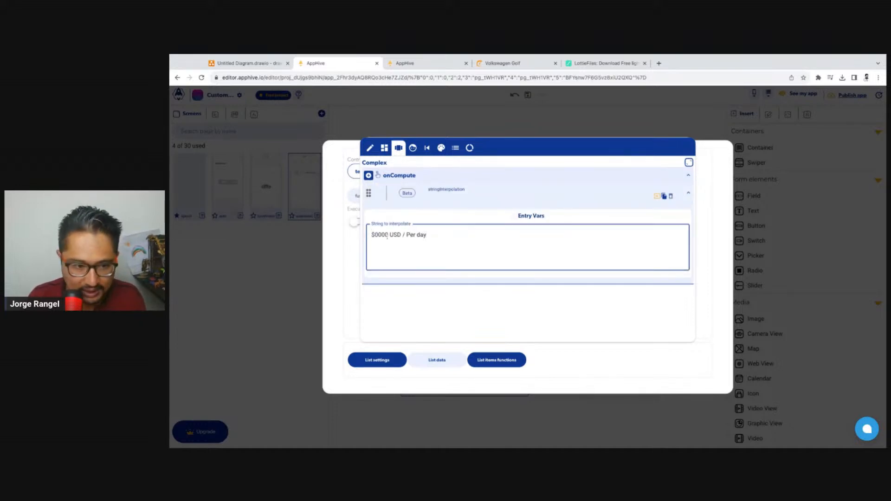
double_click(387, 235)
key("BackSpace")
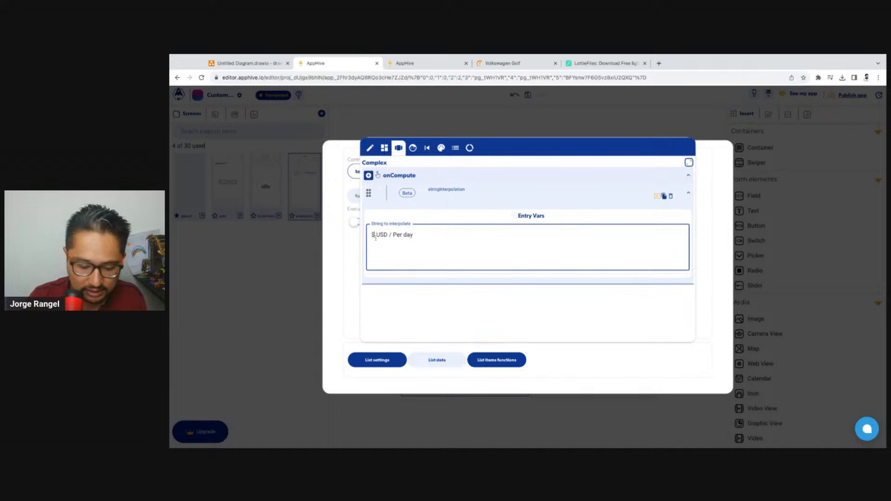
type("${")
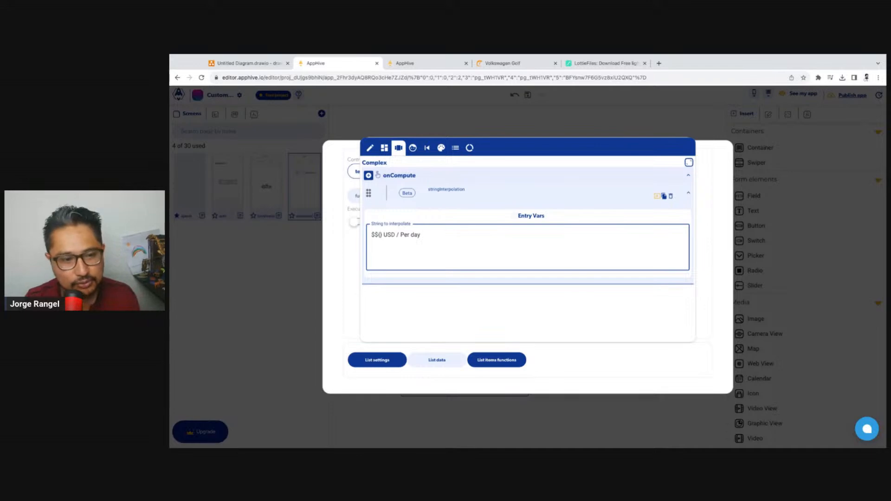
type("PRICE_PE")
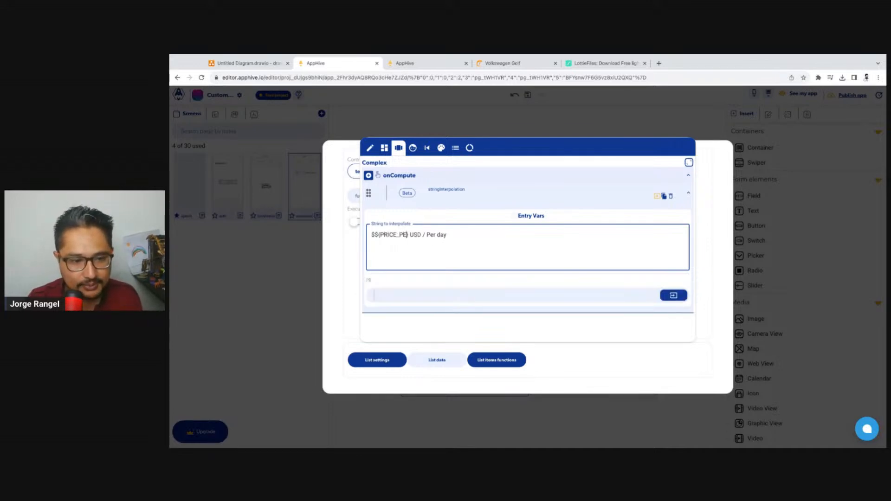
type("R_DAY")
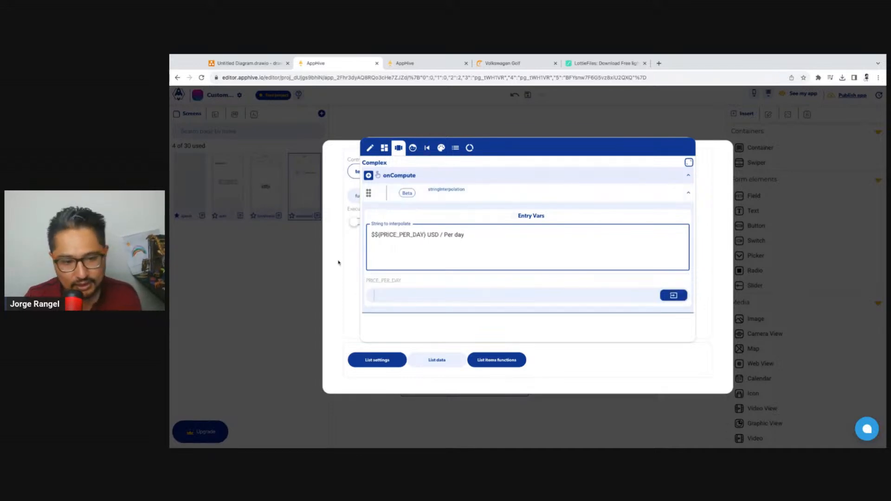
left_click_drag(402, 281, 366, 281)
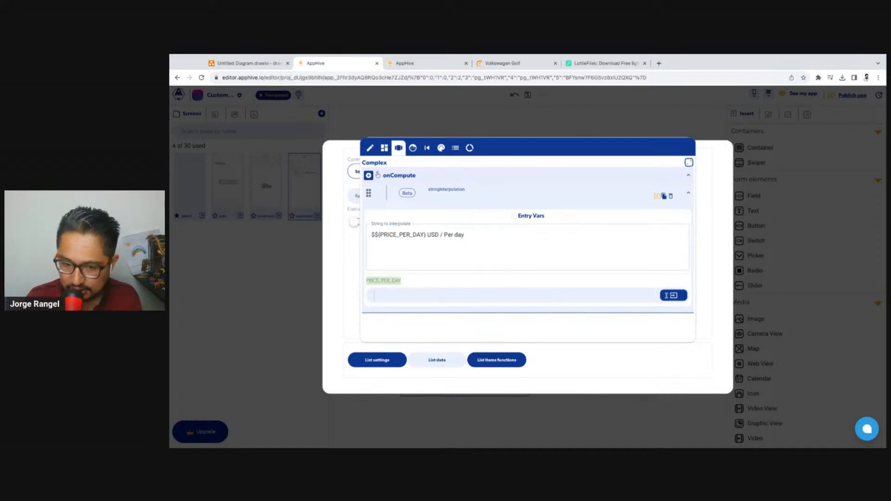
Set the PRICE_PER_DAY variable of the string interpolation to the list context attribute pricePerDay
left_click(668, 296)
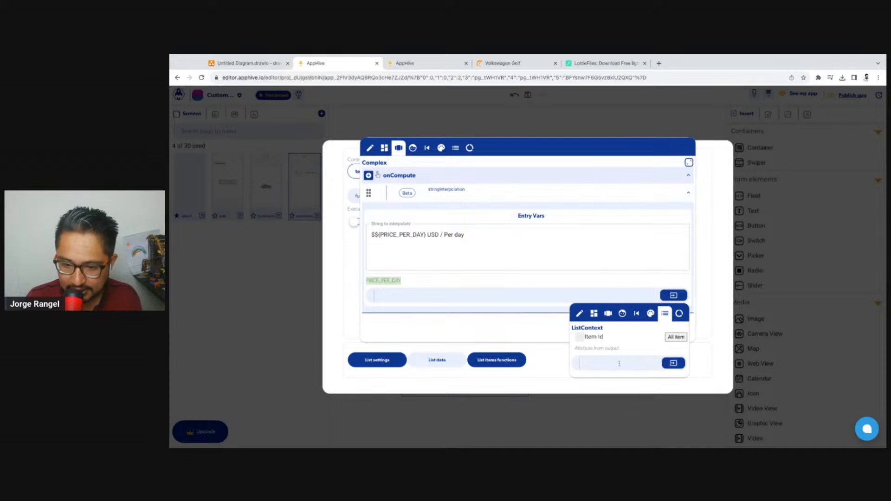
left_click(618, 364)
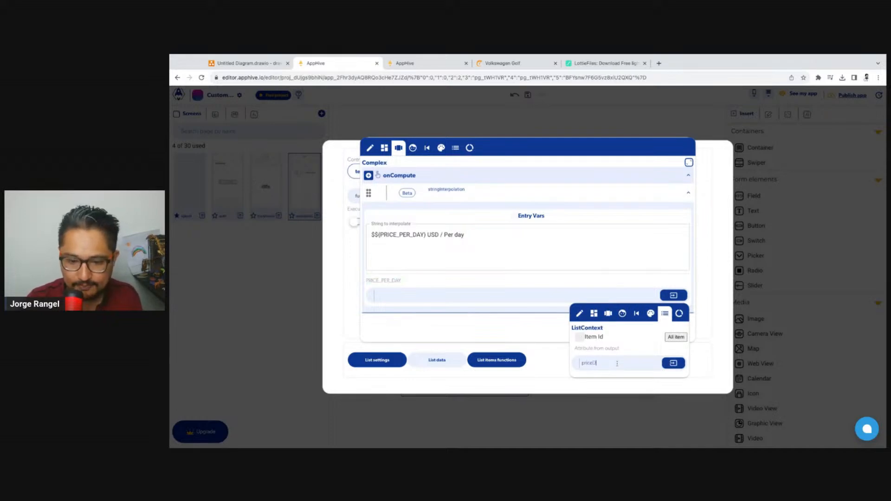
type("price")
key("Return")
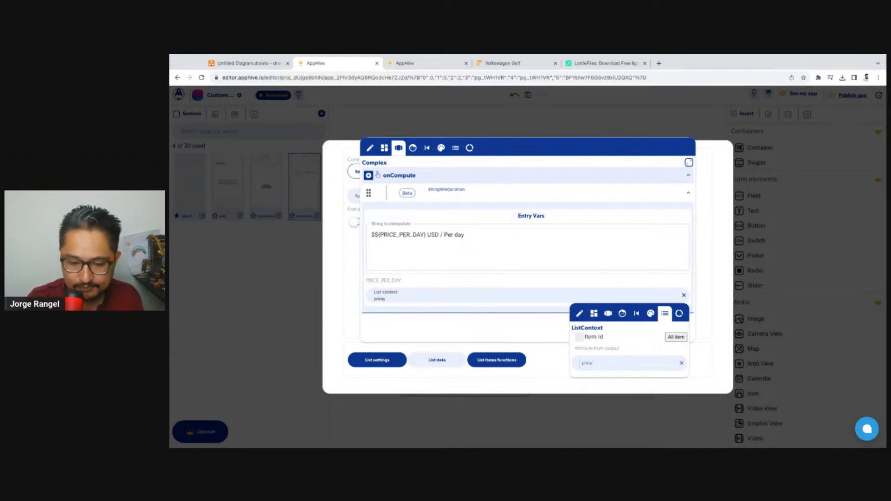
left_click(474, 285)
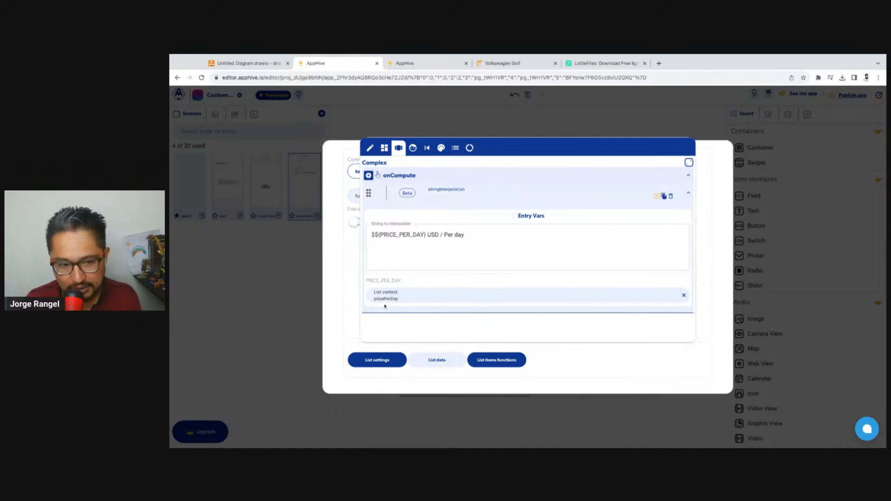
Add an onComputeCallback that returns the previous stringInterpolation output, and close the Complex value editor
left_click(372, 177)
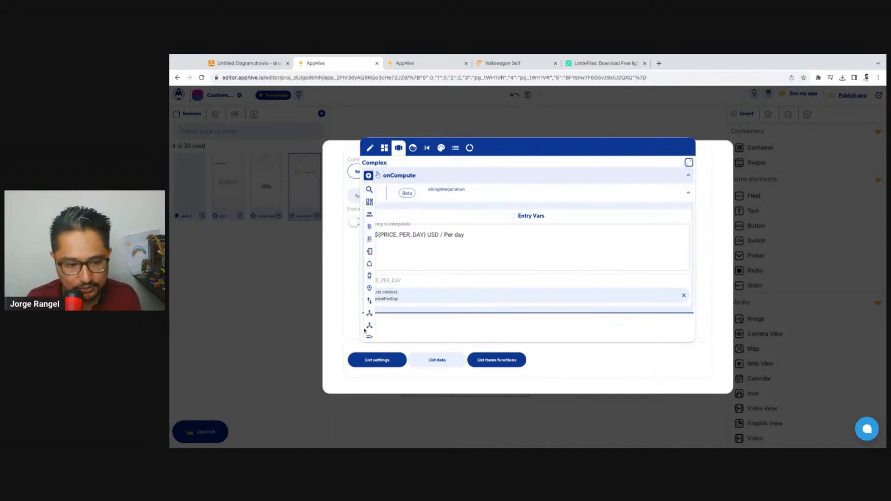
scroll(367, 330, "down", 2)
mouse_move(369, 332)
scroll(408, 333, "down", 1)
left_click(411, 331)
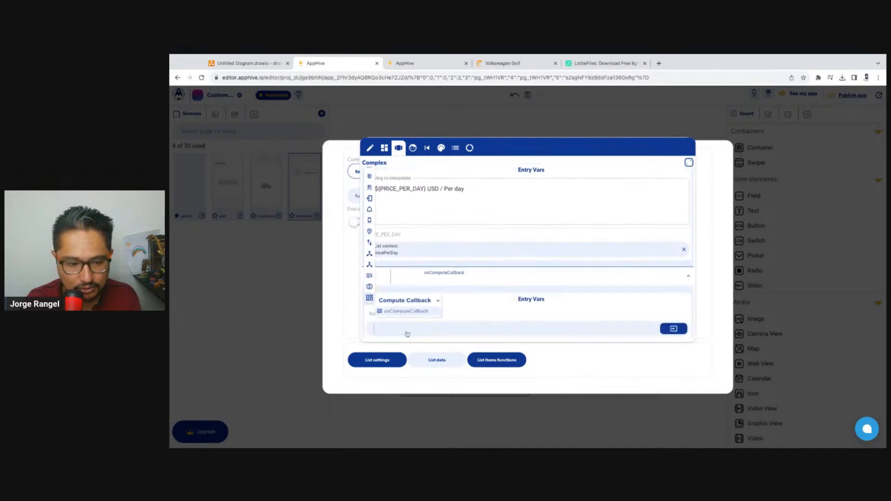
left_click(674, 328)
left_click(652, 347)
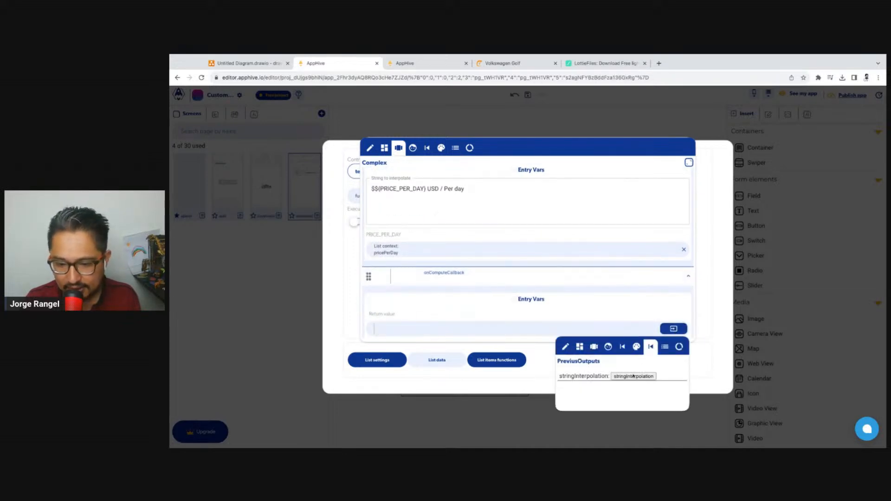
left_click(634, 377)
scroll(528, 318, "up", 1)
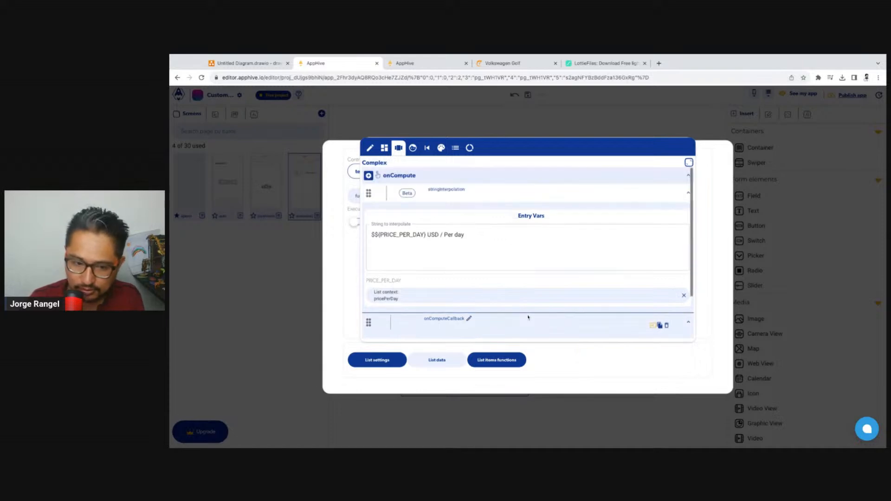
left_click(704, 255)
Reload the app preview to check the prices on the car cards, and clear the console
left_click(418, 63)
left_click(202, 77)
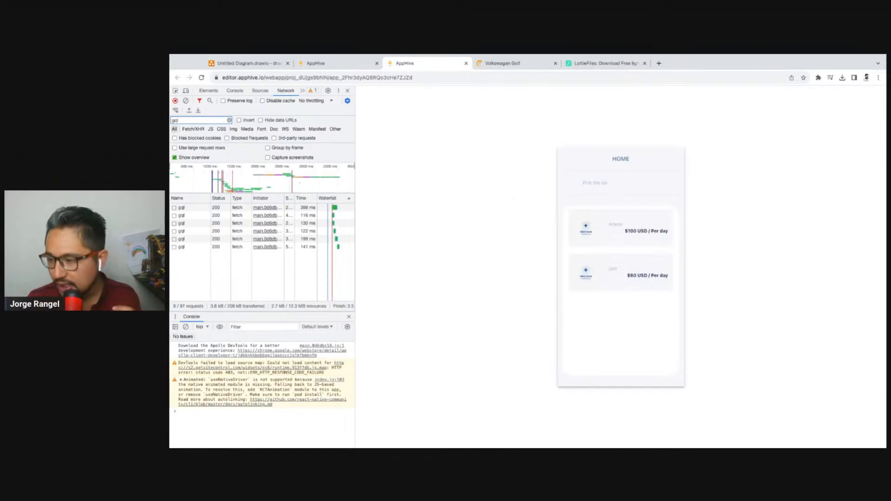
left_click(186, 328)
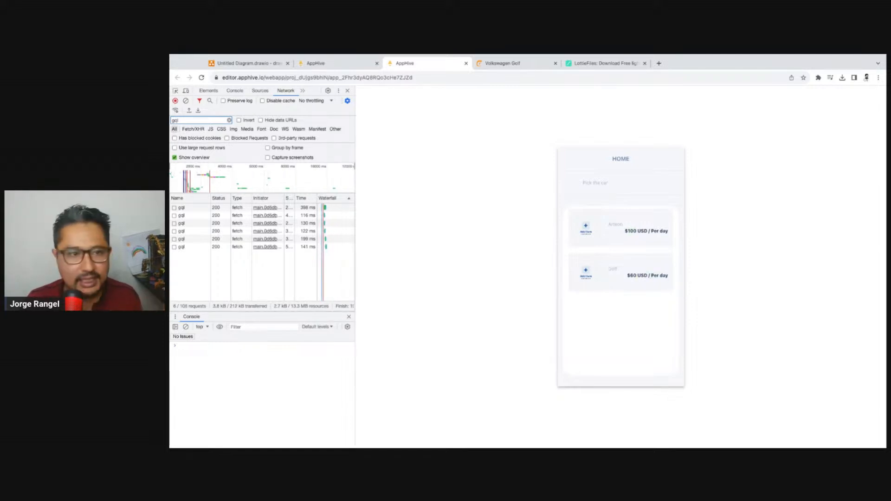
Return to the app editor and show the records of the CarsAvailable collection in the cloud database editor
left_click(343, 65)
left_click(677, 124)
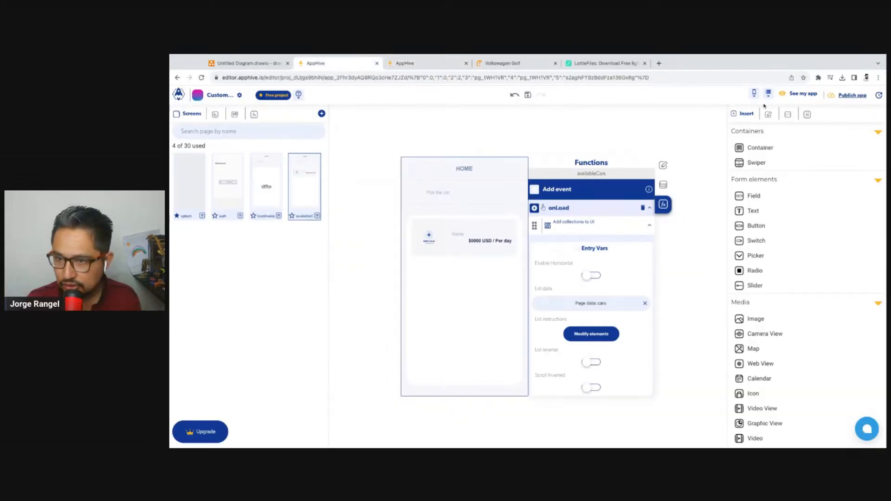
left_click(769, 94)
left_click(774, 115)
left_click(211, 169)
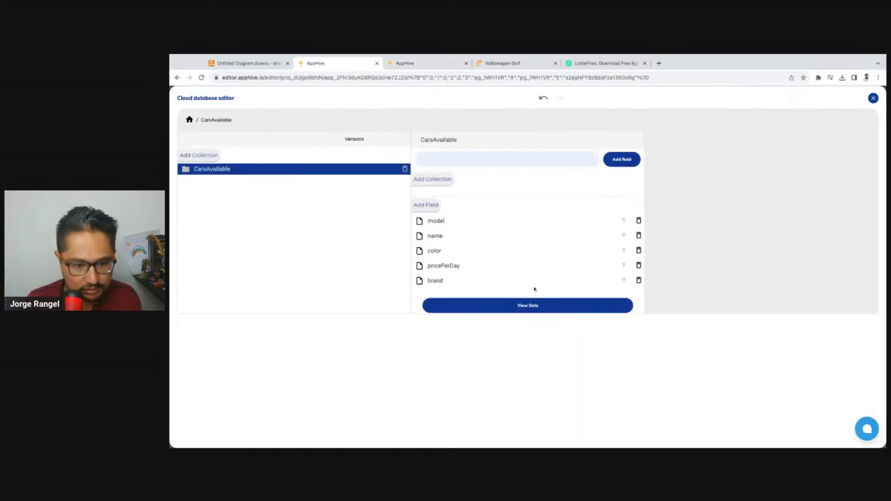
left_click(528, 306)
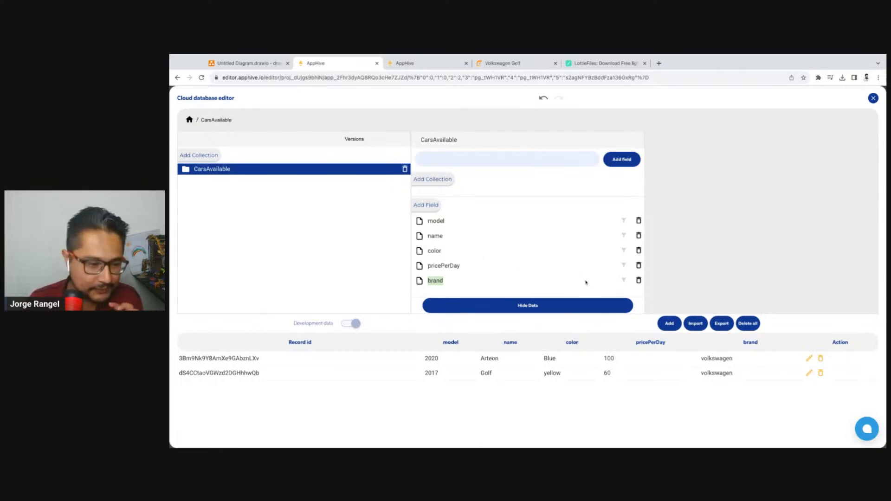
Add a bandImageUrl field to the CarsAvailable collection in place of the brand field
left_click(437, 207)
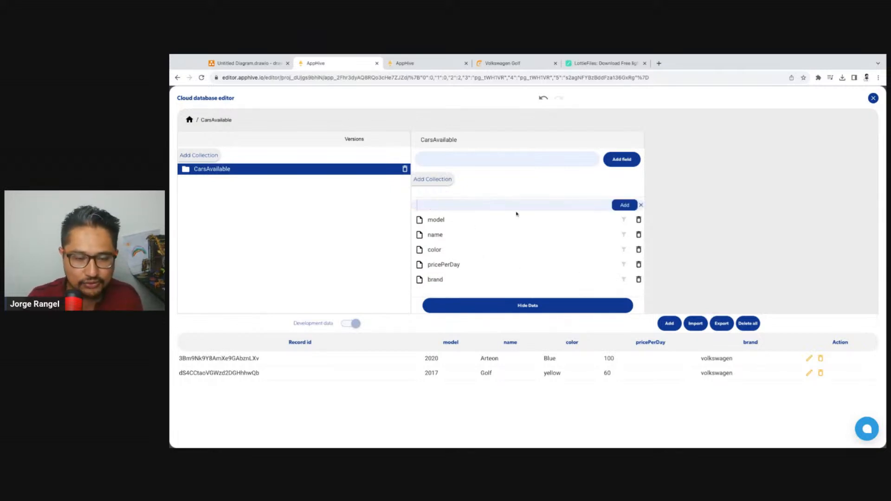
type("band")
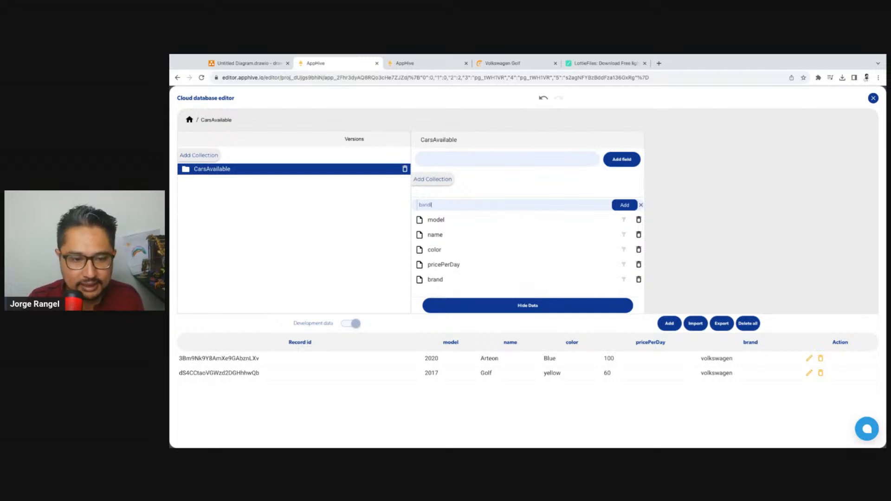
type("imageUrl")
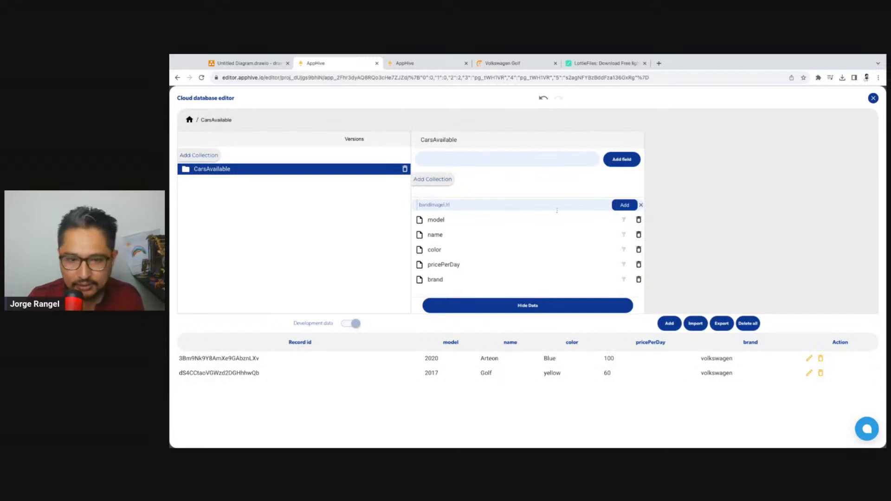
left_click(617, 207)
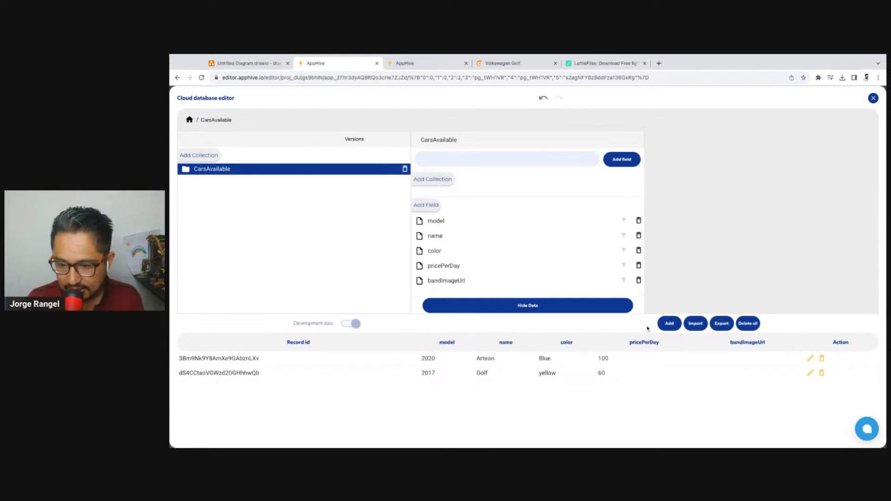
Open the Arteon record for editing at its bandImageUrl field
left_click(810, 362)
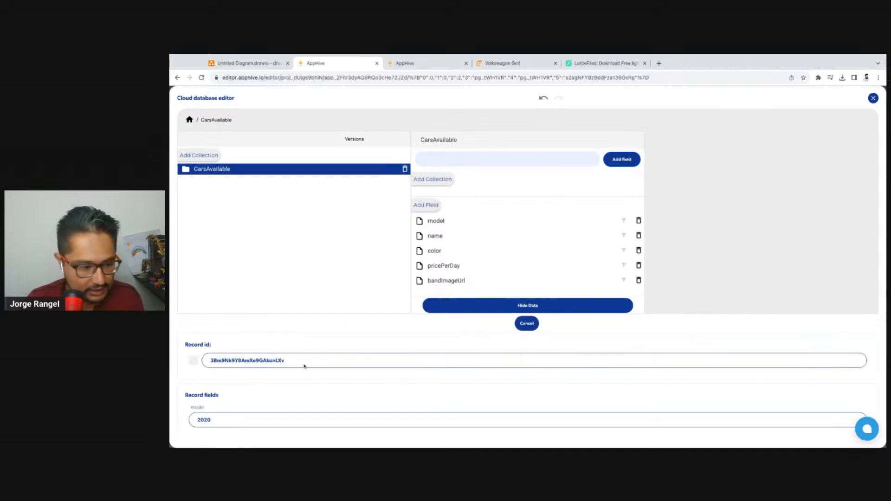
scroll(304, 366, "down", 5)
left_click(238, 405)
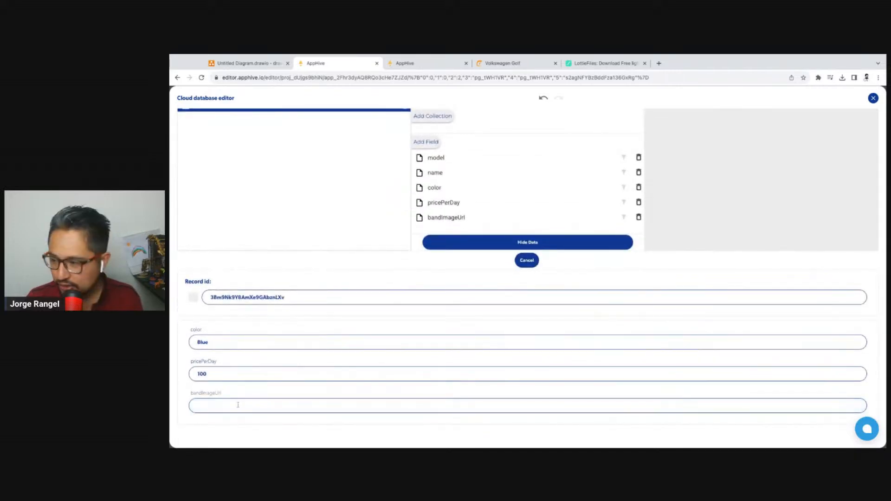
Search Google for "volkswagen logo" in a new browser tab
left_click(509, 63)
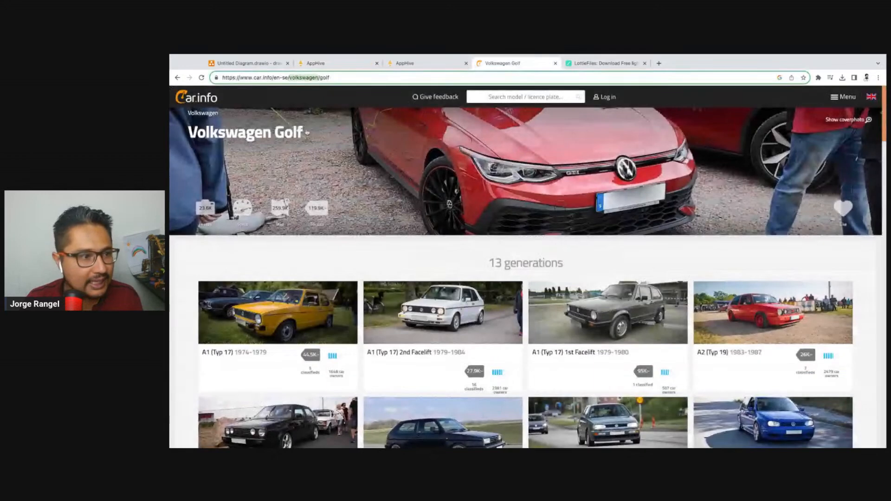
left_click(659, 63)
type("v")
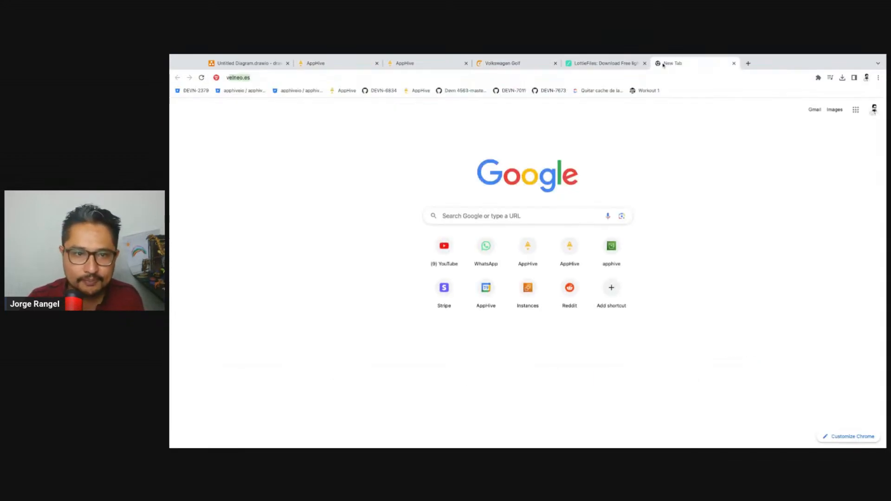
type("olkswagen logo")
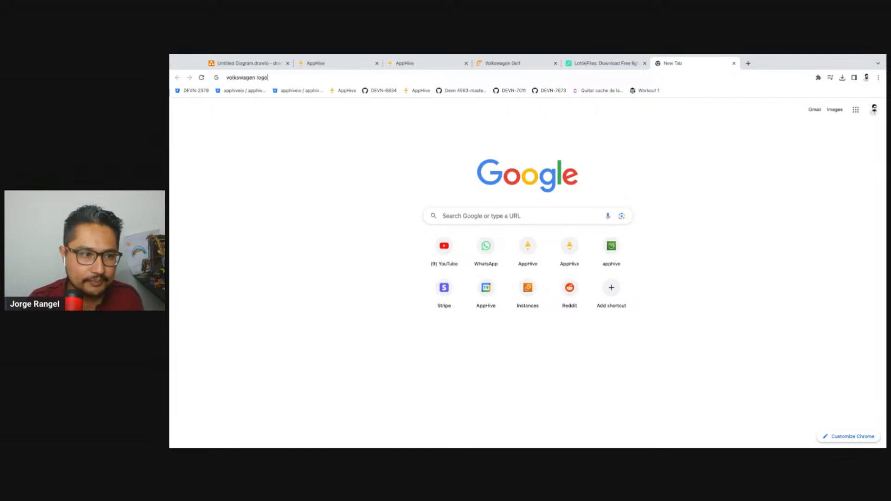
key("Return")
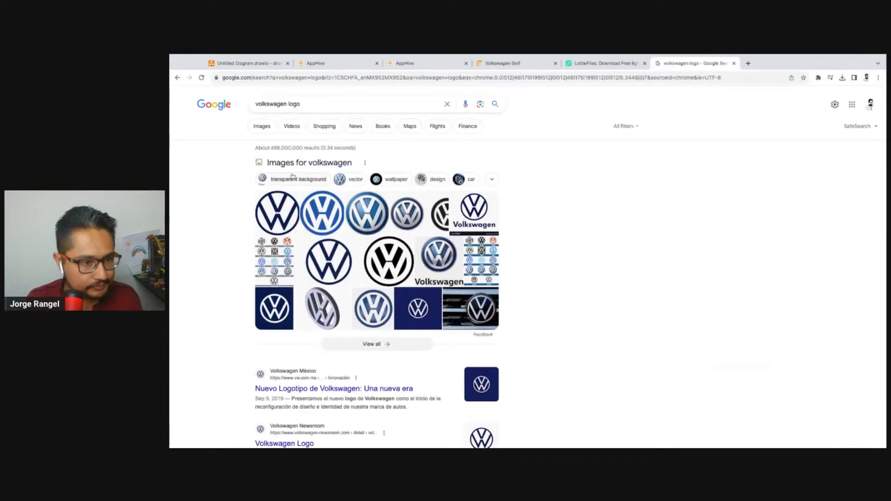
Pick the Wikipedia Volkswagen logo from the image results, open the image by itself and copy its URL
left_click(271, 127)
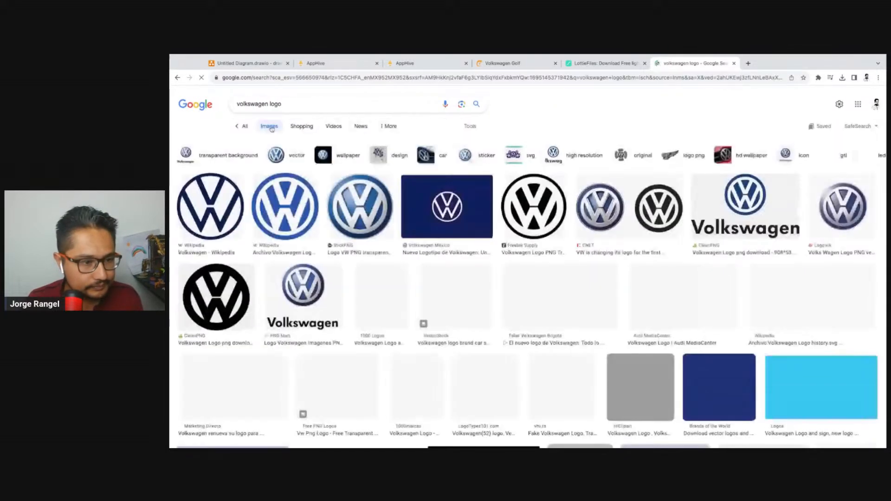
left_click(205, 217)
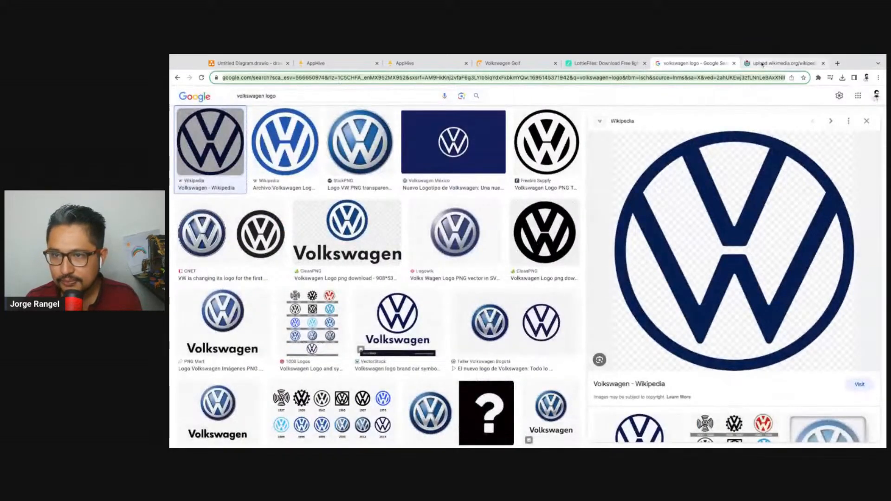
left_click(762, 64)
left_click(410, 78)
key("ctrl+c")
Paste the copied logo URL into the Arteon record's bandImageUrl field and save the record
left_click(421, 63)
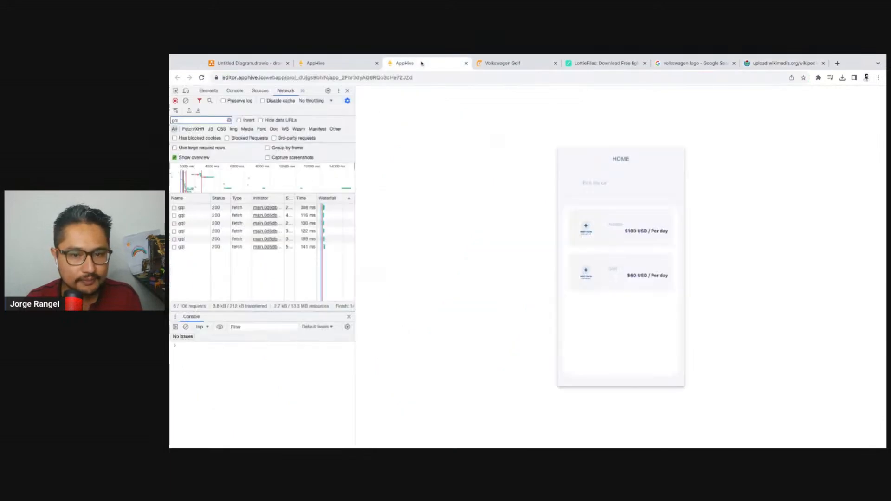
left_click(343, 64)
left_click(218, 405)
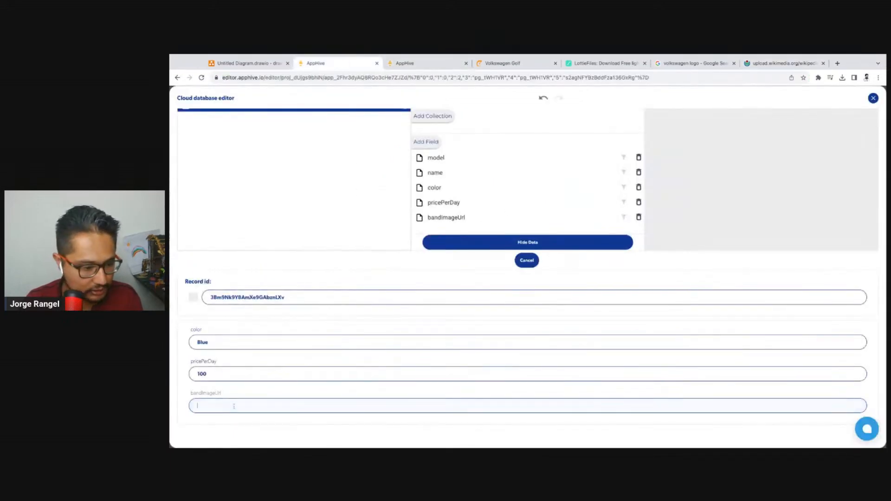
key("ctrl+v")
scroll(332, 377, "down", 1)
left_click(540, 416)
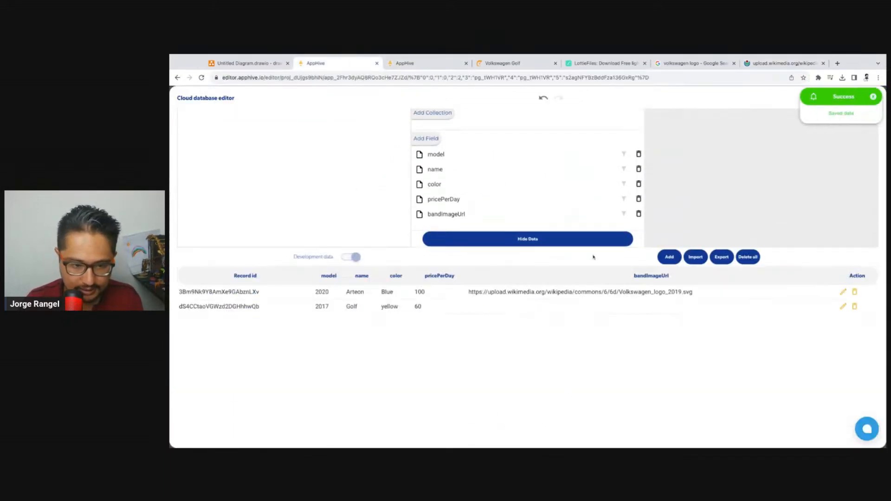
Paste the same logo URL into the Golf record's bandImageUrl field and save the record
left_click(843, 306)
scroll(278, 399, "down", 2)
left_click(313, 402)
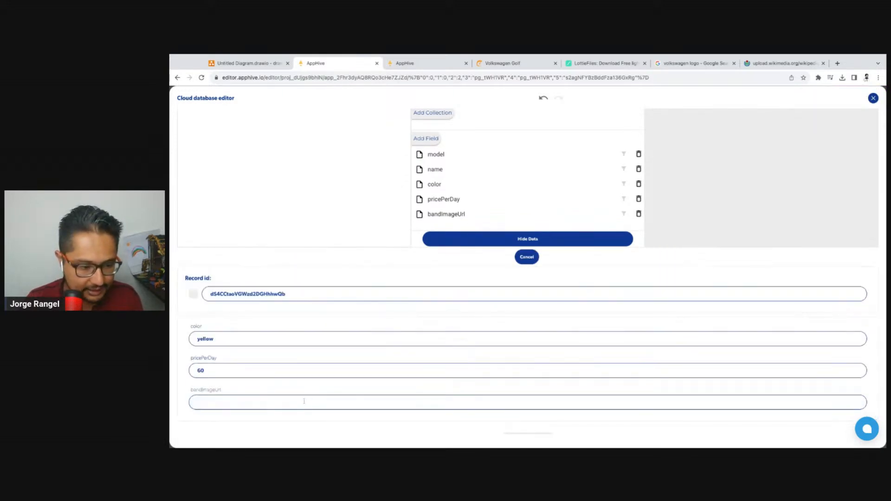
key("ctrl+v")
scroll(409, 402, "down", 1)
left_click(538, 420)
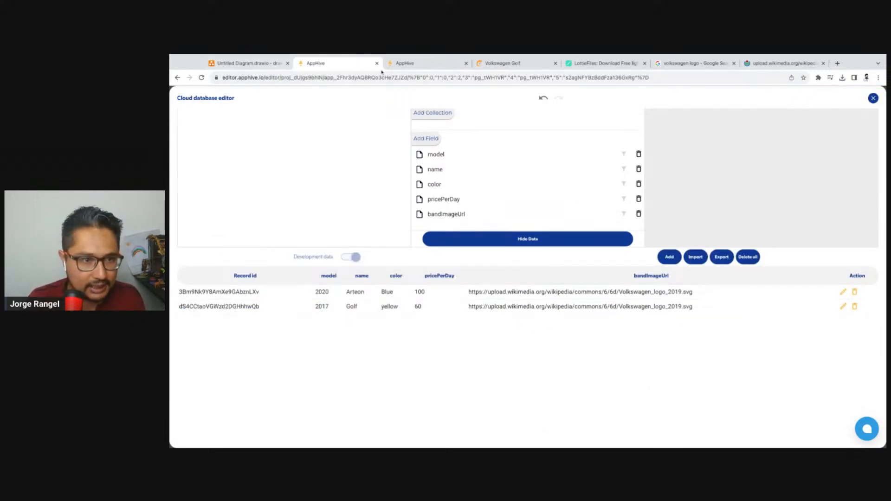
Close the cloud database editor and add a container below the price text in the car card
left_click(409, 63)
left_click(354, 60)
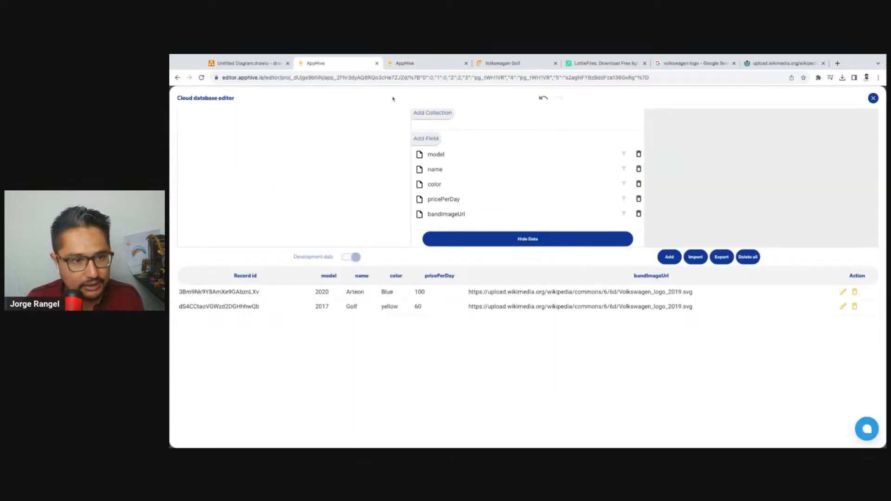
left_click(874, 99)
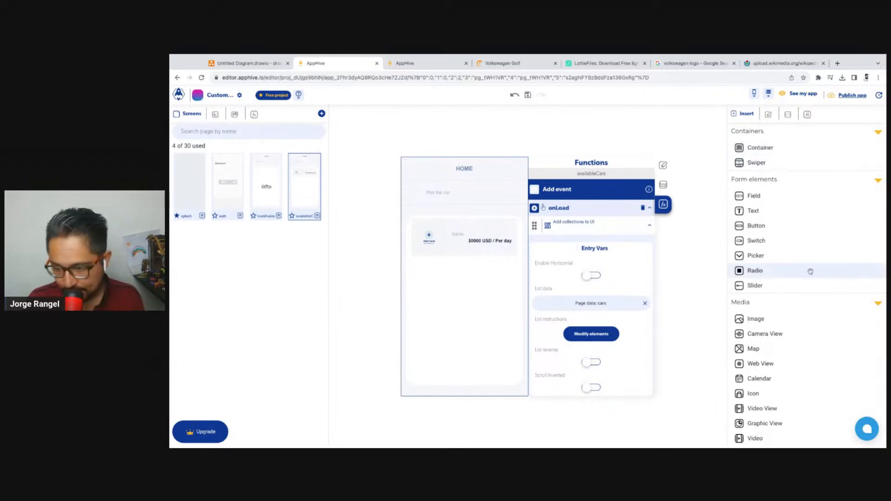
left_click_drag(770, 148, 528, 246)
left_click(515, 95)
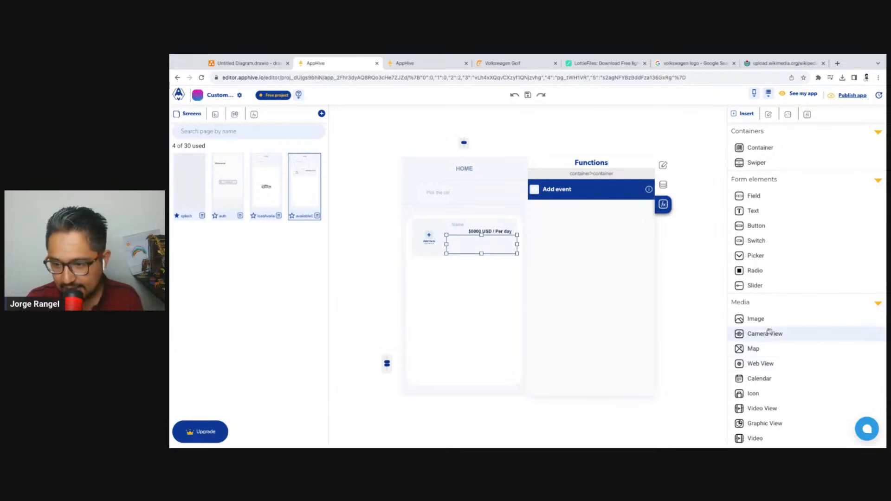
Add an image inside the container below the price text and set its width and height to 20 px
left_click_drag(770, 324, 531, 260)
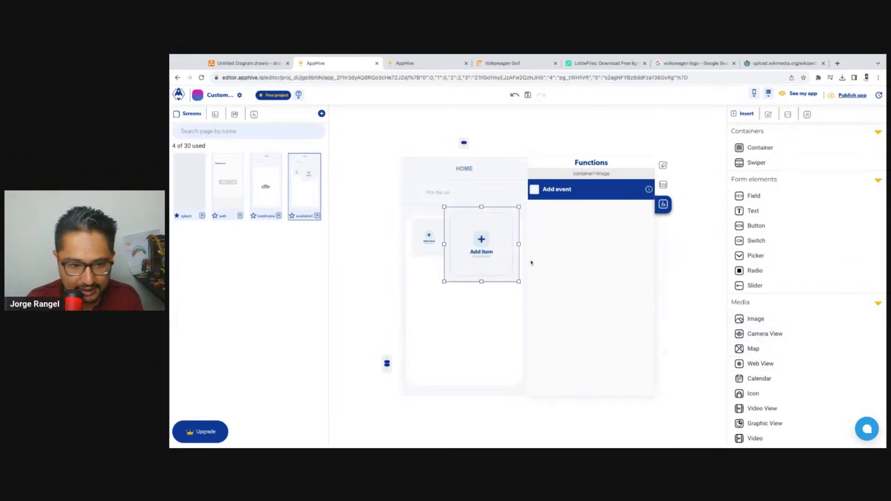
left_click(663, 165)
scroll(580, 288, "down", 1)
double_click(563, 317)
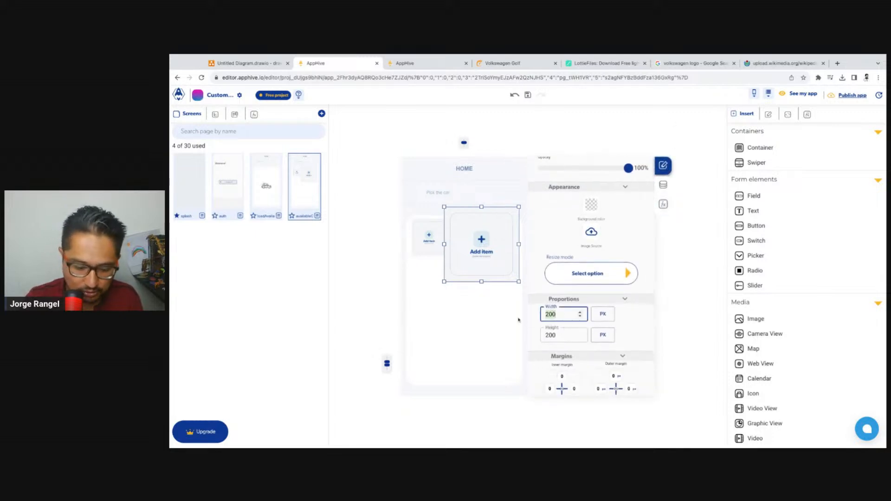
type("20")
key("Tab")
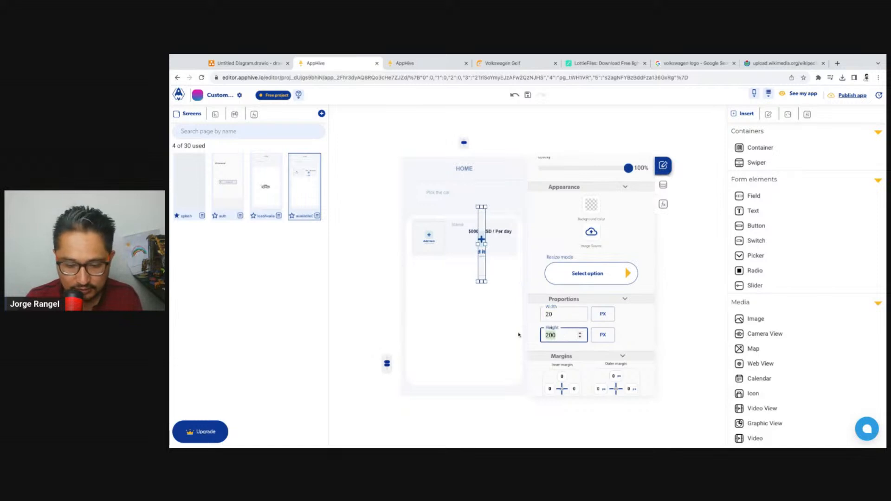
type("20")
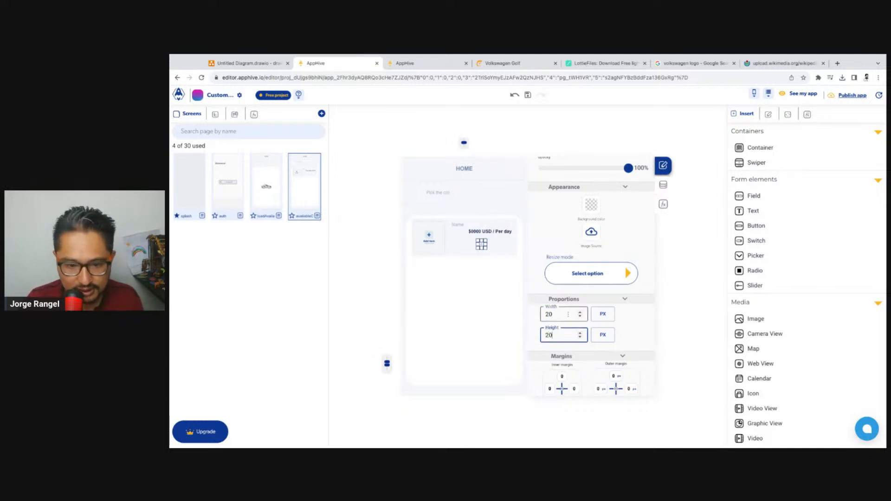
Enlarge the new logo image slightly in both width and height, and return to the page selection
left_click_drag(551, 316, 542, 337)
type("3")
left_click(701, 230)
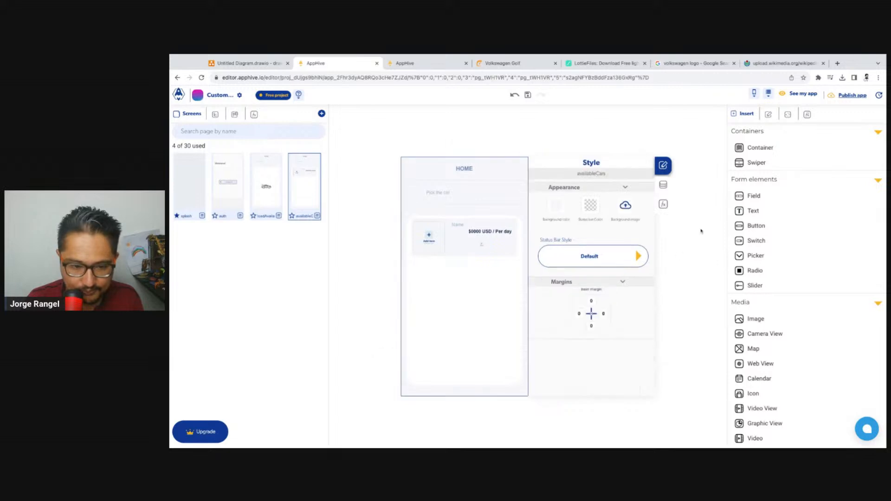
Open the onLoad car list's element data and try the copied logo URL as the list-context attribute for the logo image's src
left_click(664, 205)
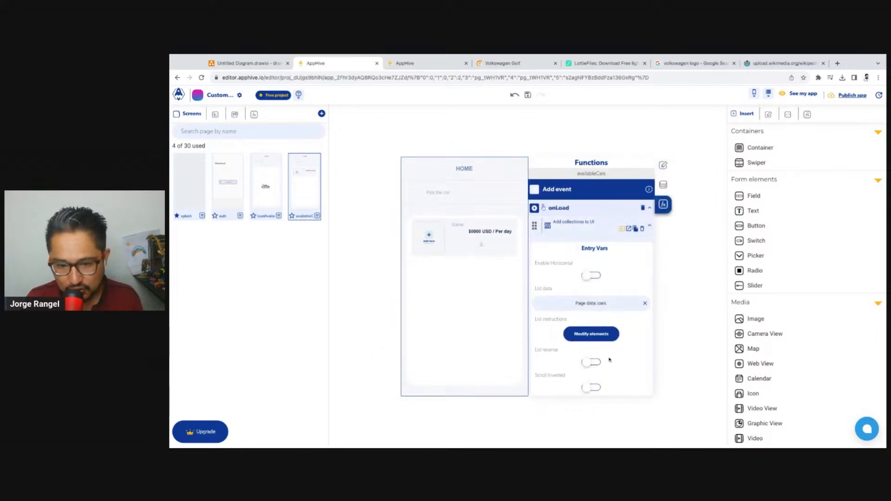
left_click(602, 342)
left_click(459, 359)
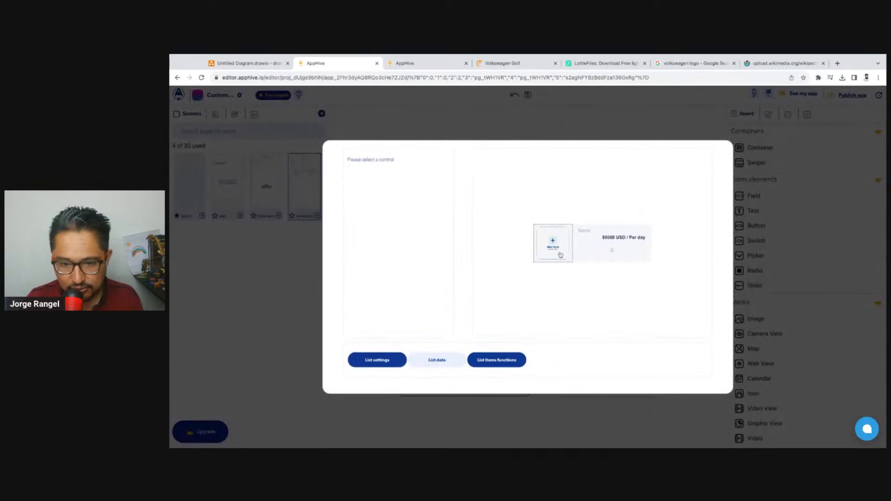
left_click(613, 255)
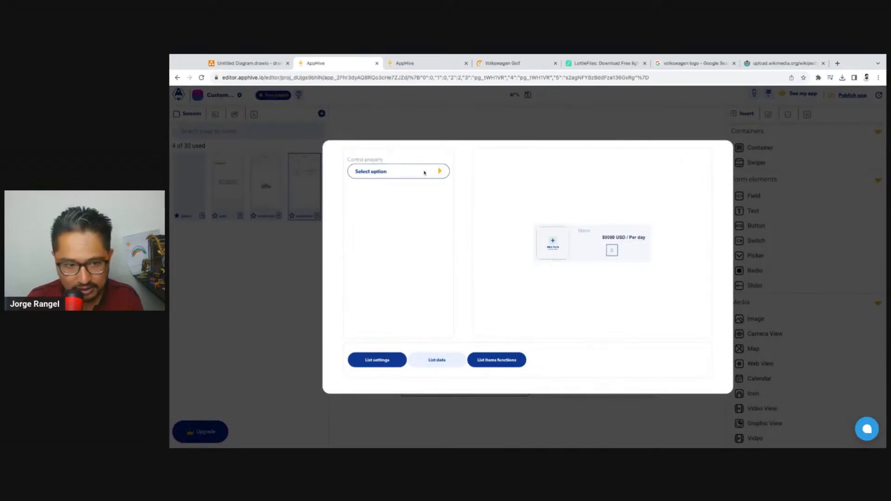
left_click(408, 173)
left_click(402, 185)
left_click(436, 196)
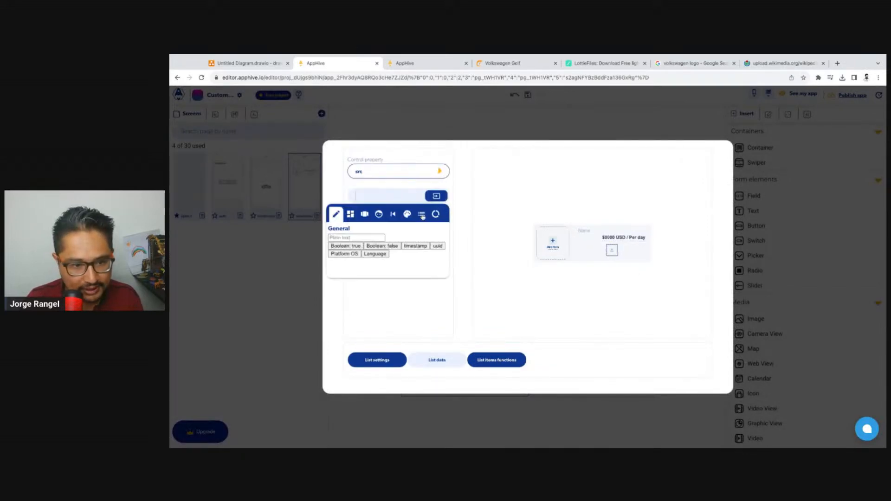
left_click(425, 214)
key("ctrl+v")
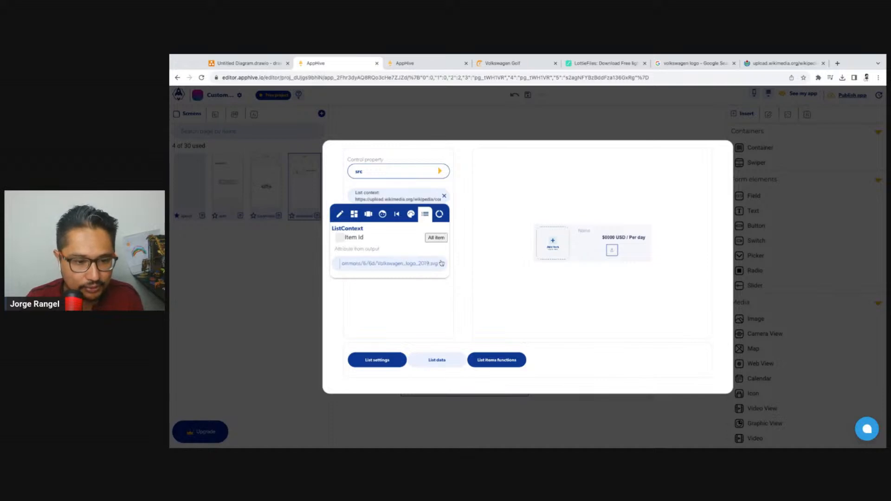
left_click(487, 199)
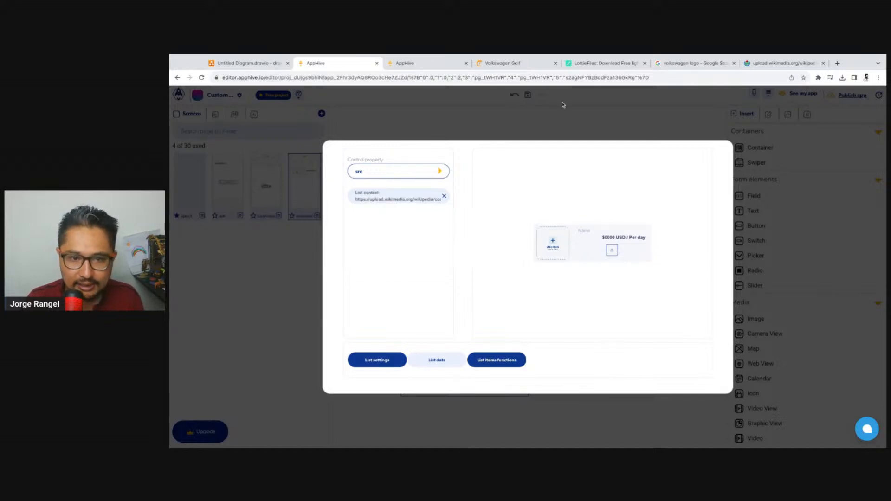
Copy the field name bandImageUrl from the CarsAvailable collection in the cloud database editor, and close the editor
left_click(796, 132)
left_click(772, 93)
left_click(763, 112)
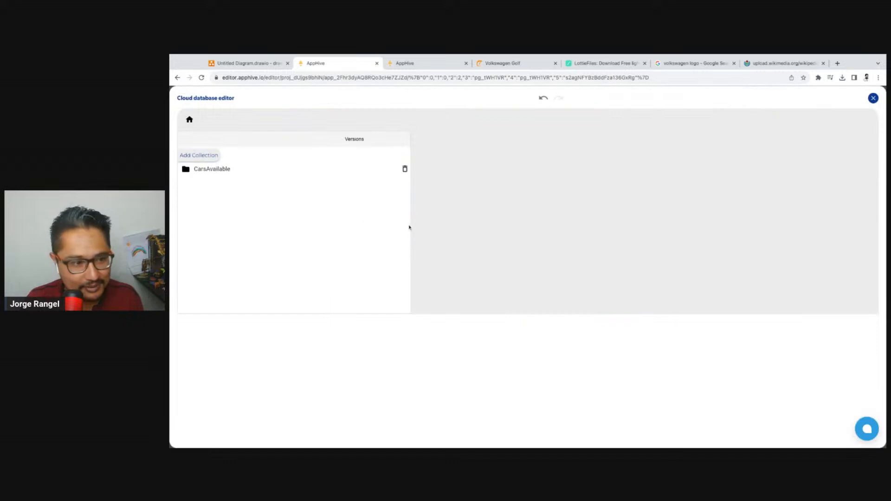
left_click(204, 169)
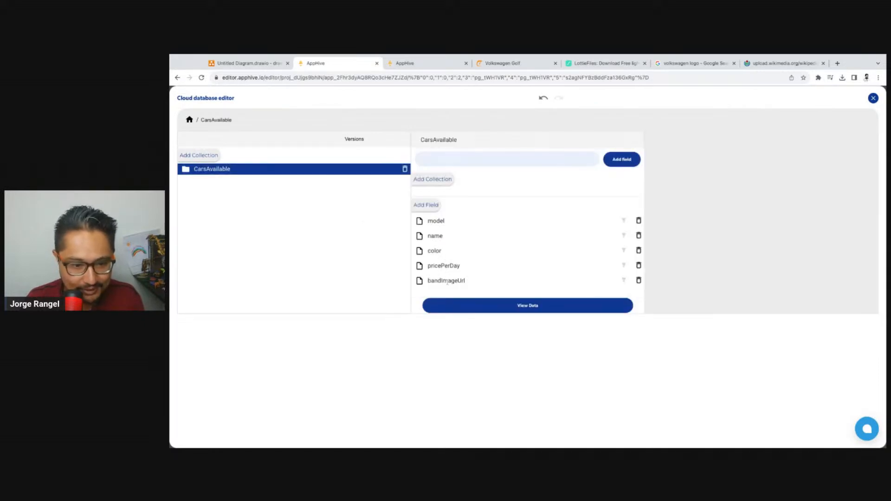
double_click(446, 281)
key("super+c")
left_click(874, 99)
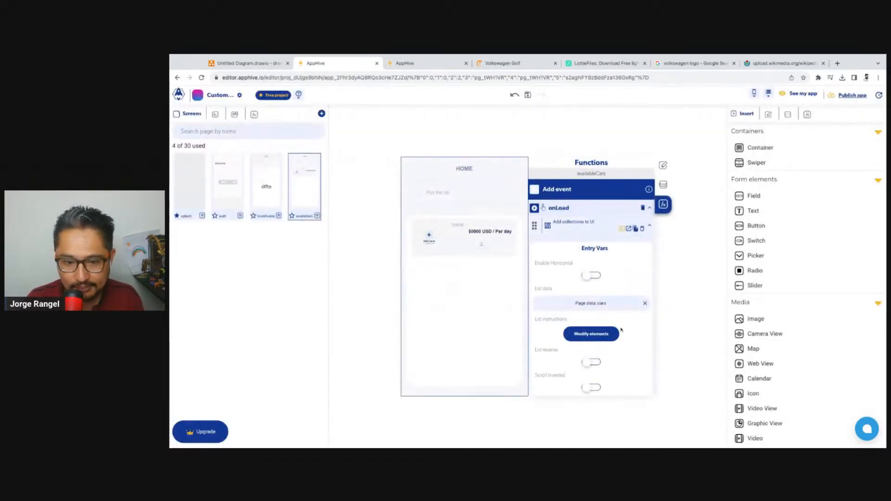
Bind the logo image's src to the list-context attribute bandImageUrl in the car list, and reload the web preview to check it
left_click(555, 236)
left_click(438, 361)
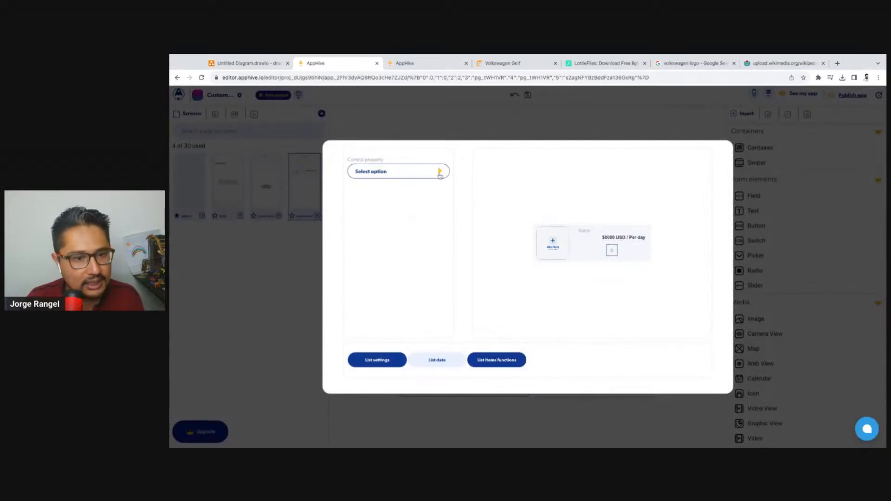
left_click(441, 175)
left_click(374, 185)
left_click(400, 197)
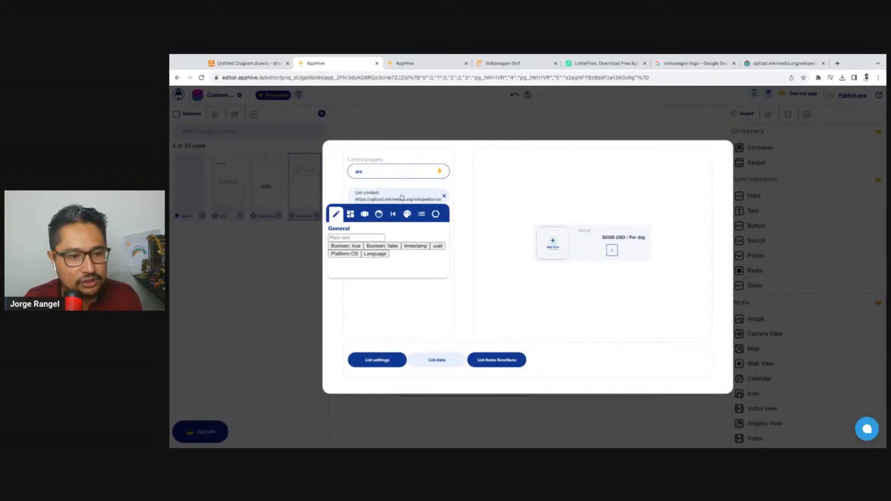
left_click(422, 214)
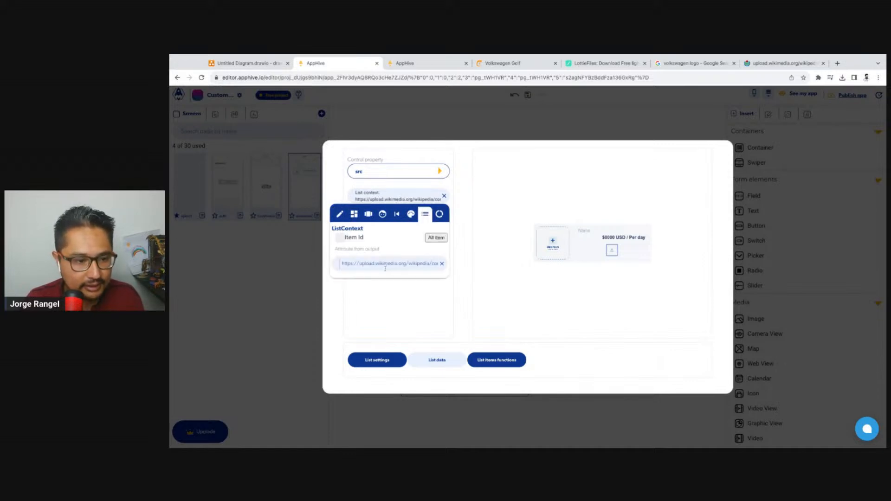
triple_click(385, 267)
key("super+v")
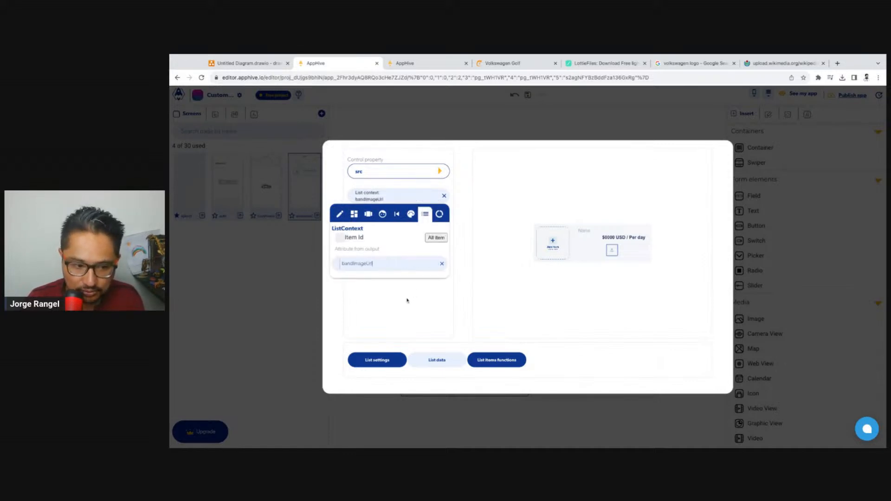
left_click(407, 300)
left_click(497, 124)
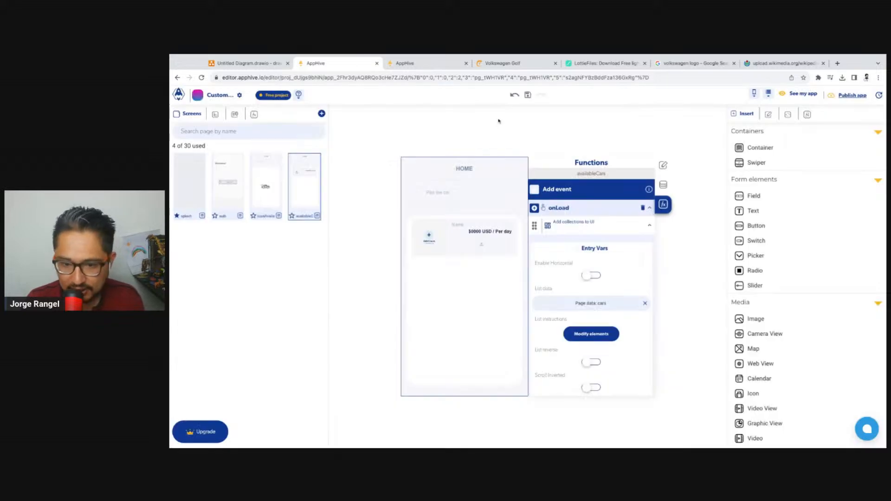
left_click(420, 63)
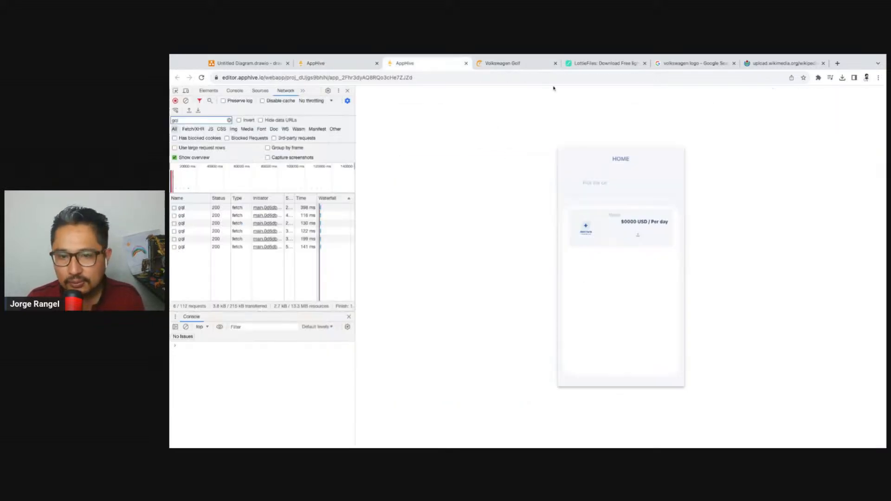
left_click(203, 78)
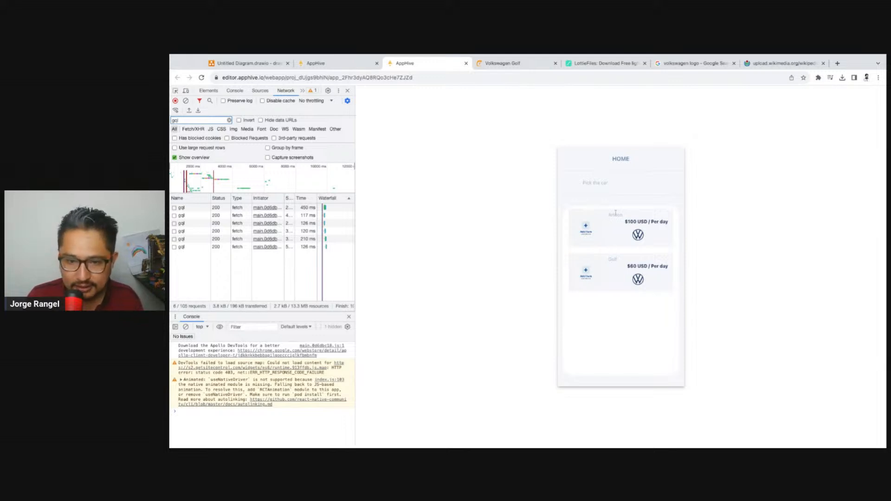
Search the web for "arteon volkswagen" in the browser tab holding the logo image
left_click(770, 64)
left_click(736, 78)
type("Arteon")
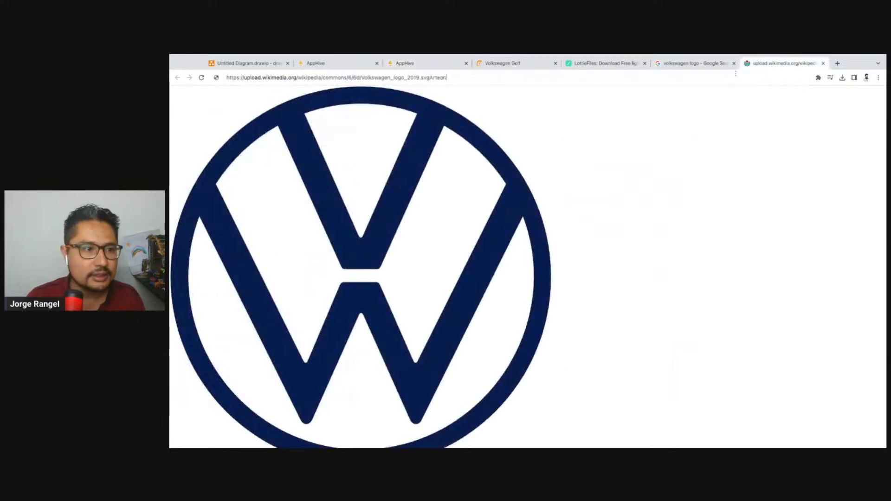
key("ctrl+a")
type("Arteon w")
type("agon")
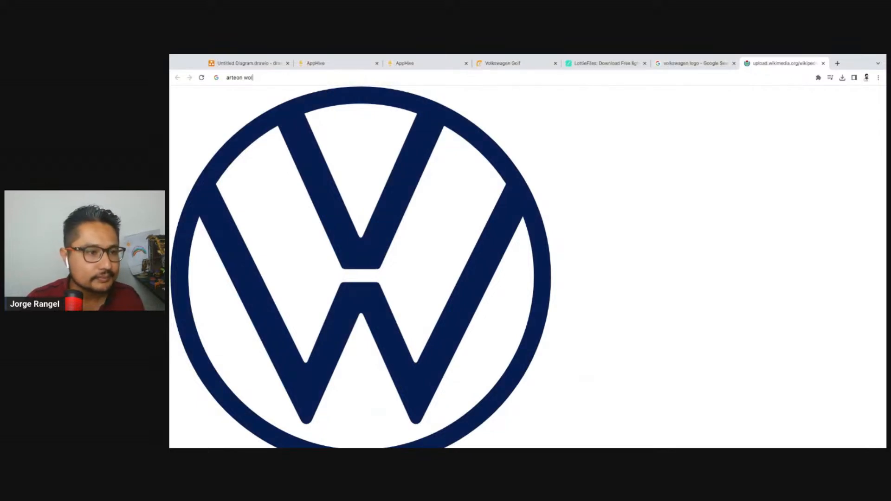
type("kswagen")
key("Return")
Display the CarsAvailable records in the cloud database editor to check the Arteon's model year
left_click(343, 66)
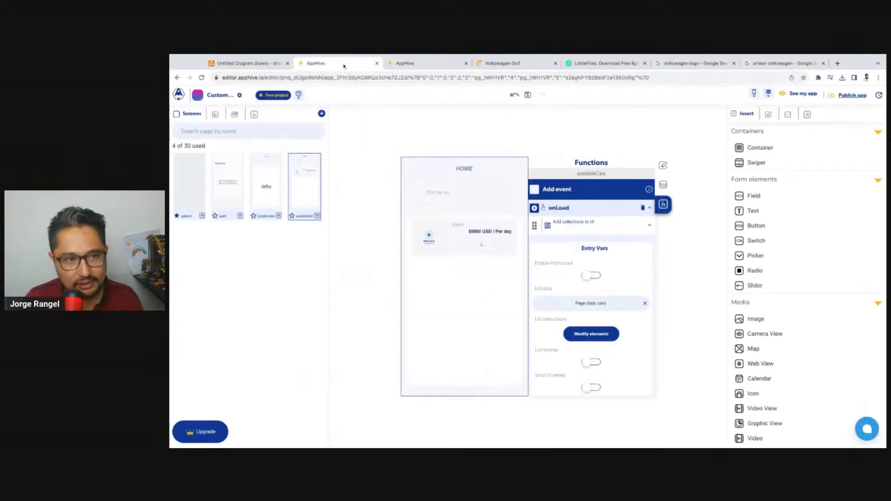
left_click(789, 94)
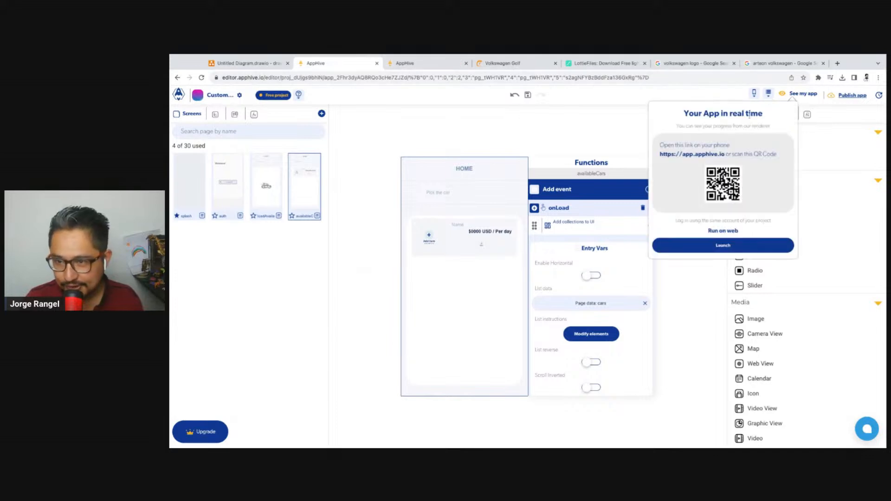
left_click(769, 94)
left_click(759, 114)
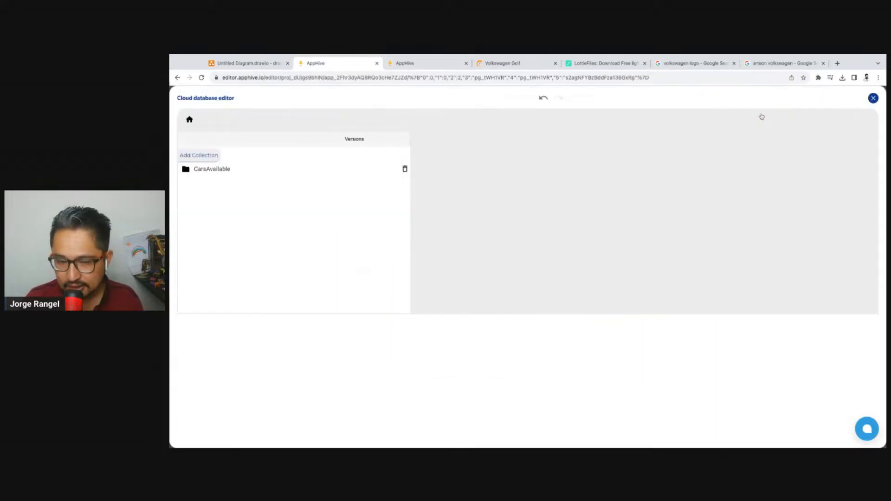
left_click(223, 169)
left_click(504, 306)
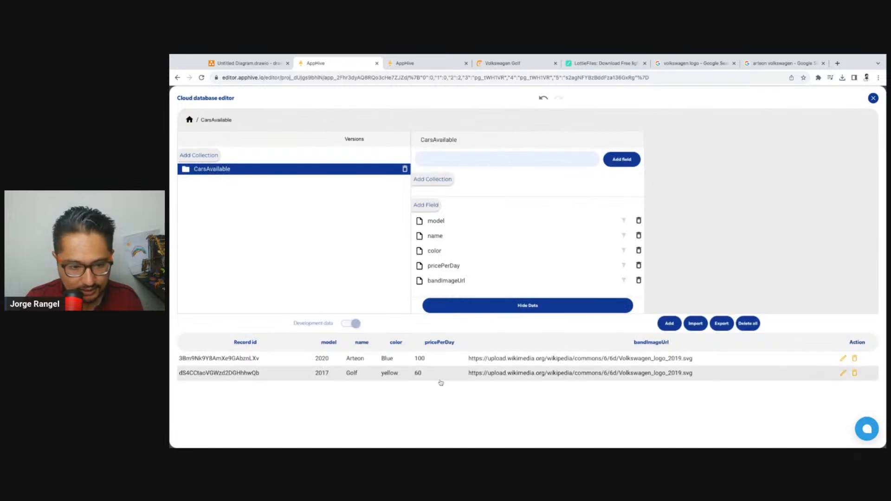
scroll(265, 321, "down", 1)
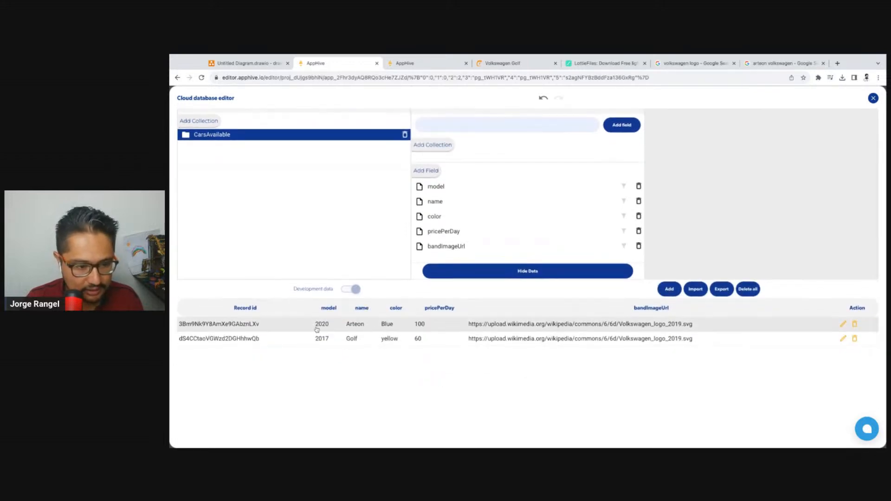
Refine the web search to "arteon volkswagen 2020" and switch to the image results
left_click(781, 63)
left_click(333, 105)
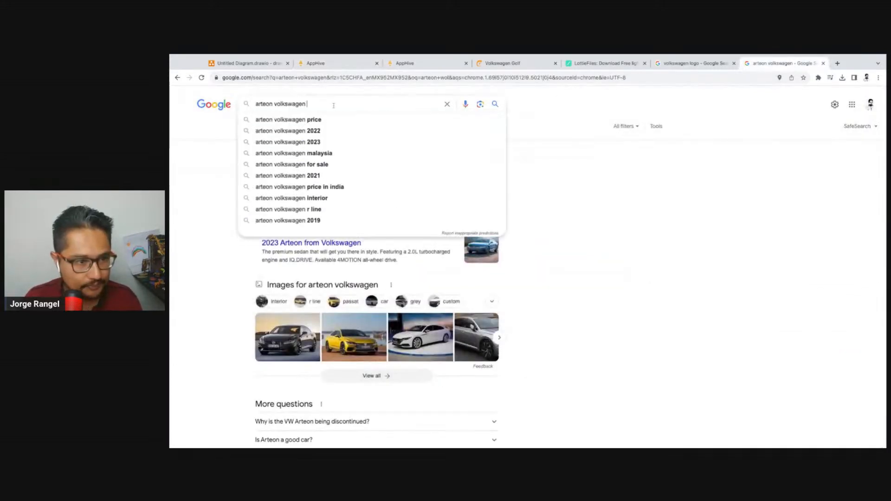
type("2020")
key("Return")
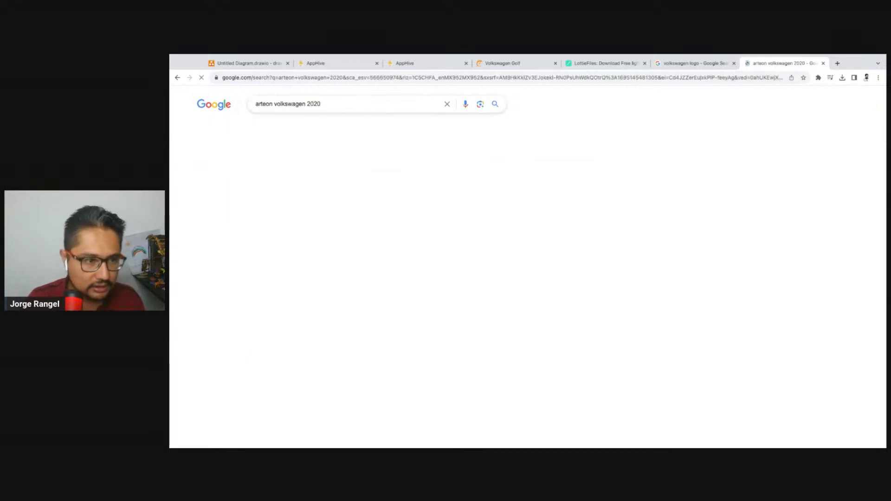
left_click(261, 125)
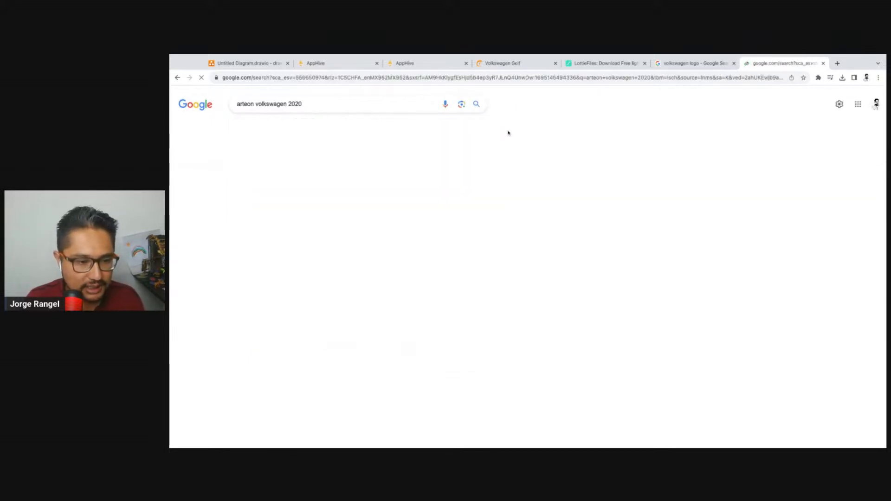
Check the Arteon record's color, search images for "arteon volkswagen 2020 blue" and open the CAR Magazine picture preview
left_click(360, 64)
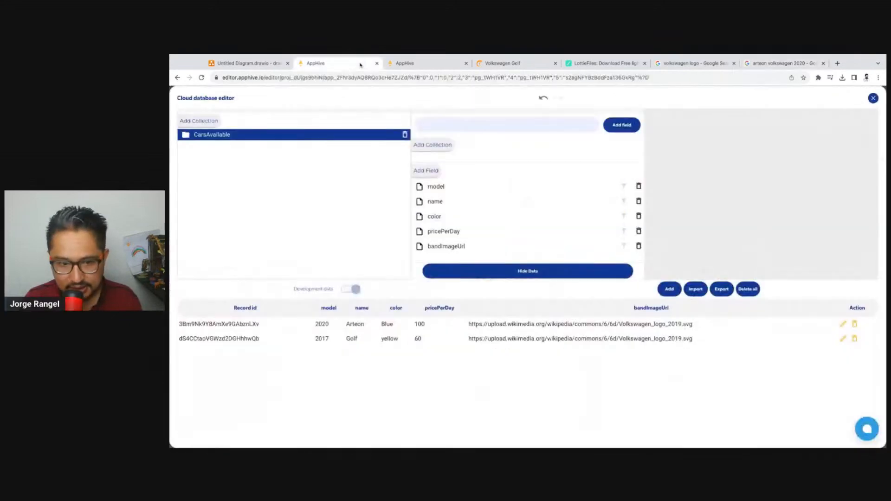
left_click(784, 64)
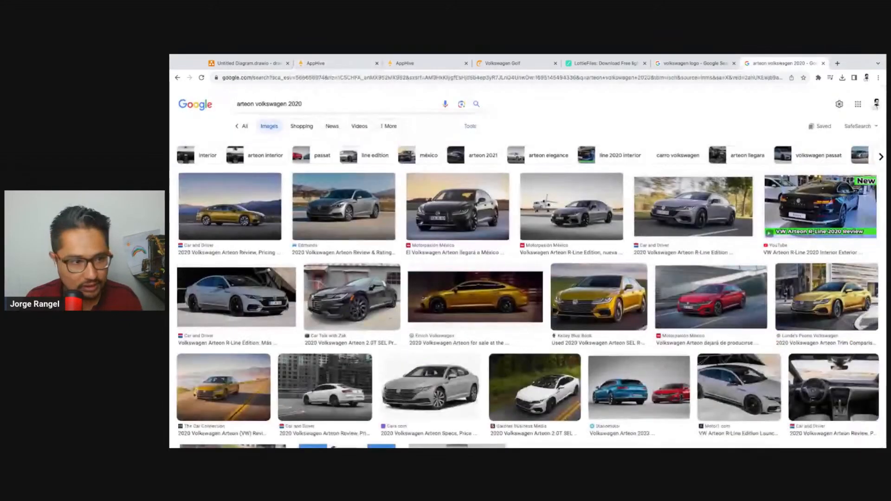
left_click(330, 105)
type("blue")
key("Return")
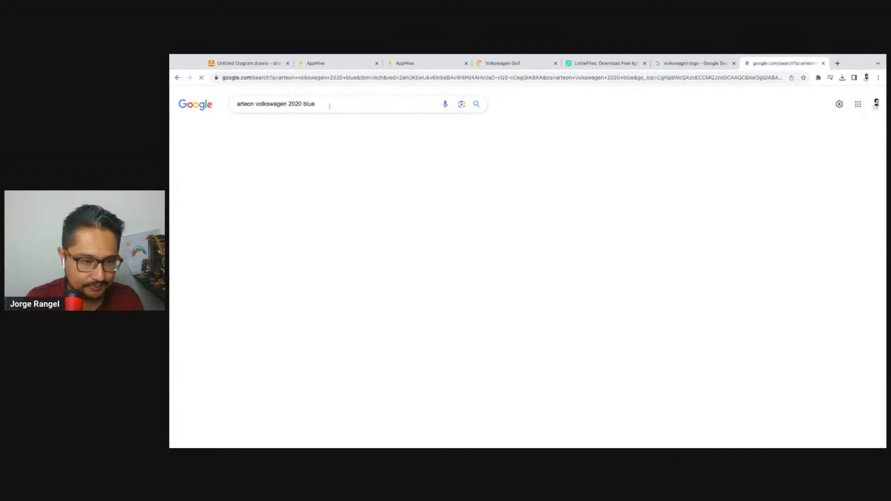
left_click(227, 208)
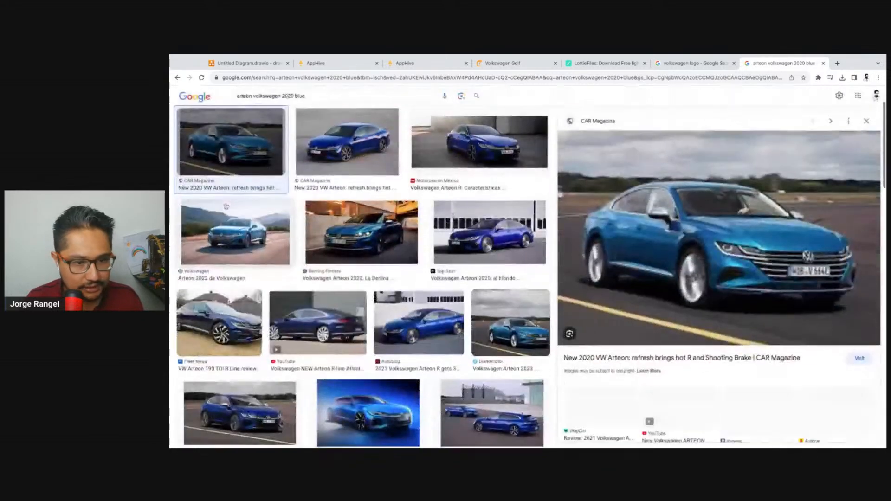
Open the CAR Magazine Arteon picture in its own tab, copy its address and return to the CarsAvailable records in AppHive
right_click(656, 248)
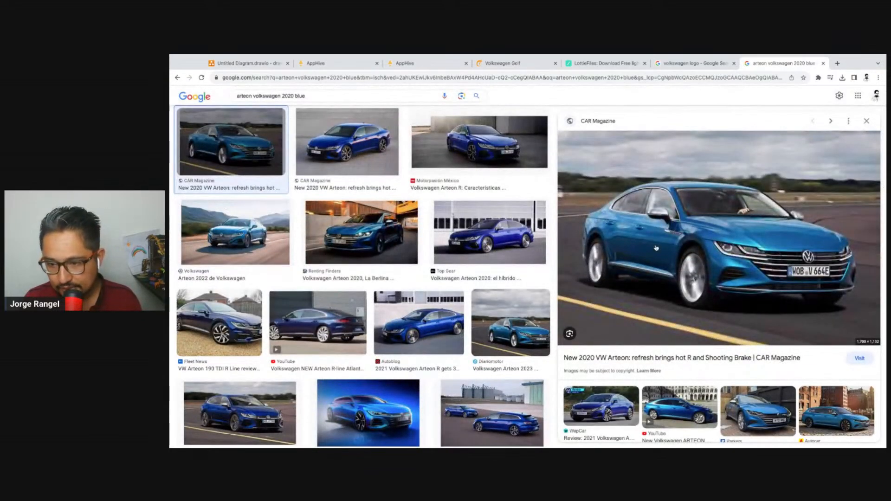
left_click(687, 320)
left_click(779, 67)
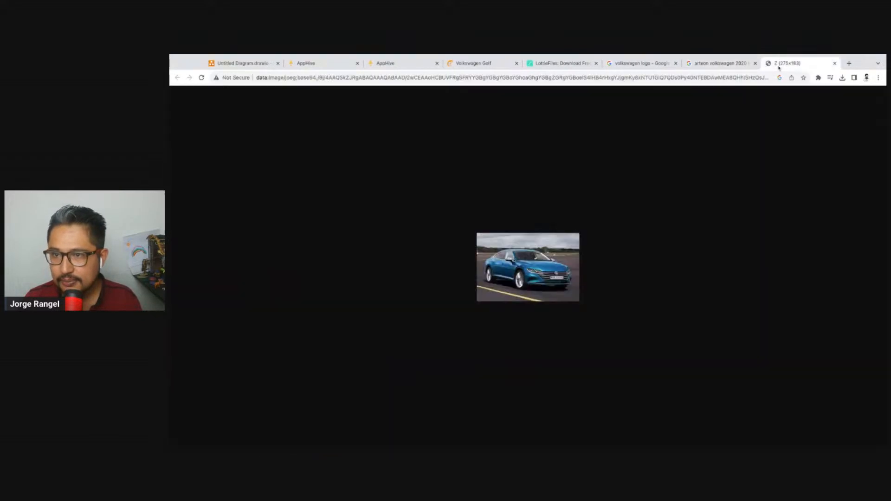
left_click(642, 79)
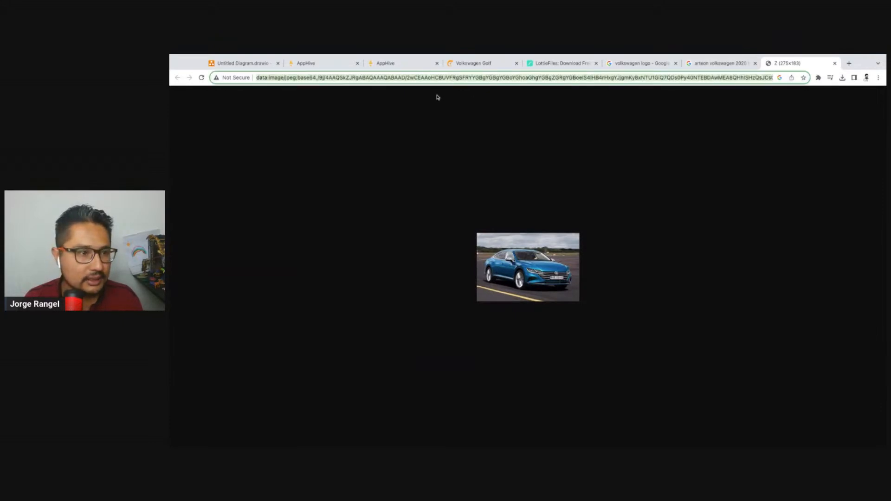
left_click(320, 64)
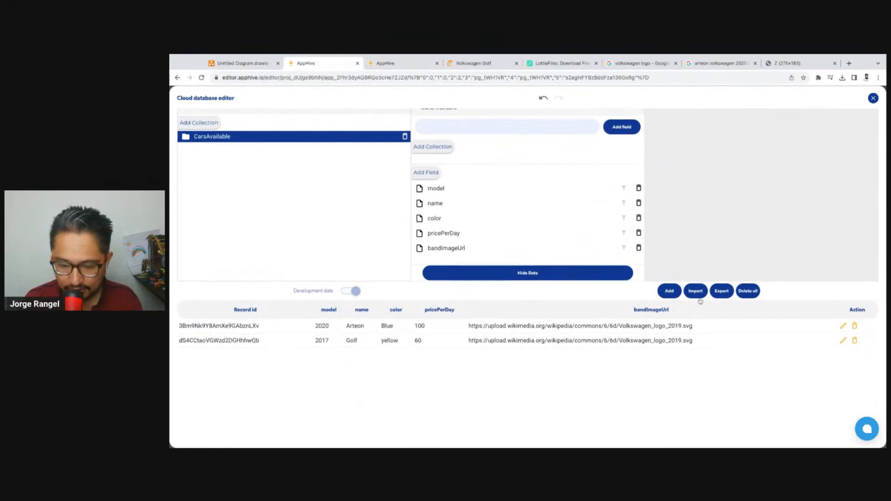
scroll(540, 248, "down", 1)
scroll(540, 247, "up", 1)
Examine the base64 part of the opened Arteon picture's address and close its tab
left_click(789, 63)
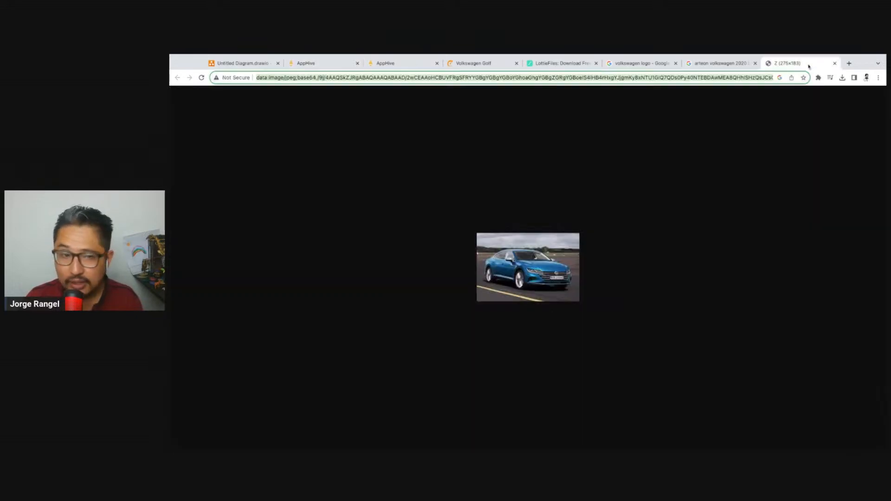
double_click(311, 77)
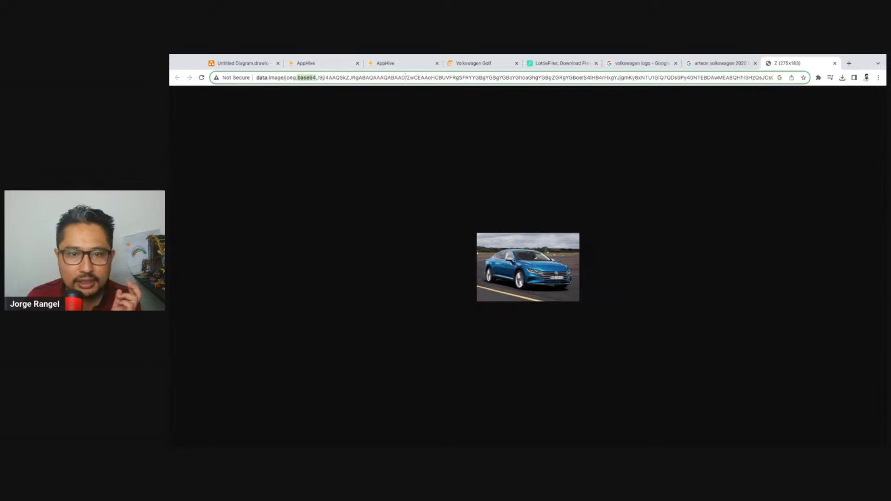
left_click_drag(402, 78, 792, 78)
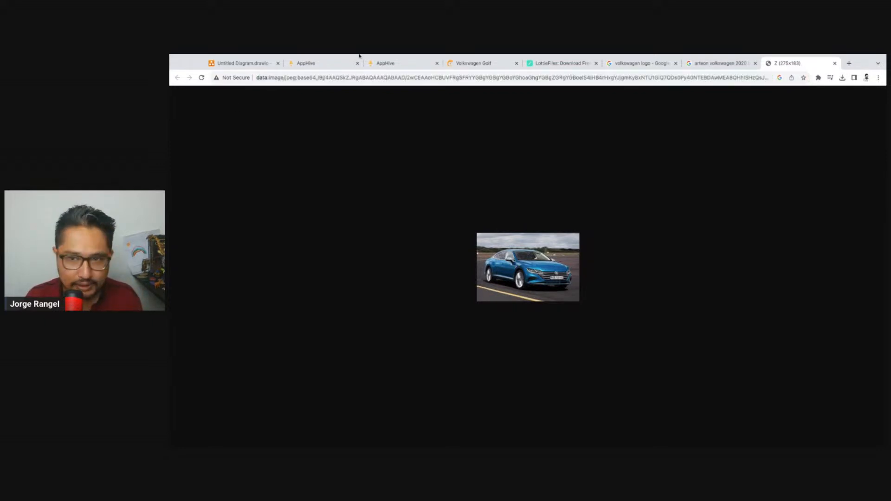
key("ctrl+l")
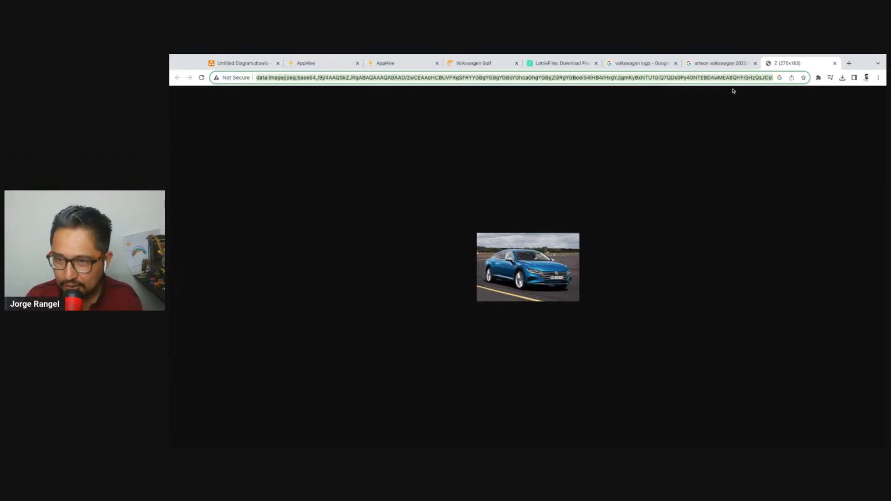
left_click(723, 63)
left_click(834, 63)
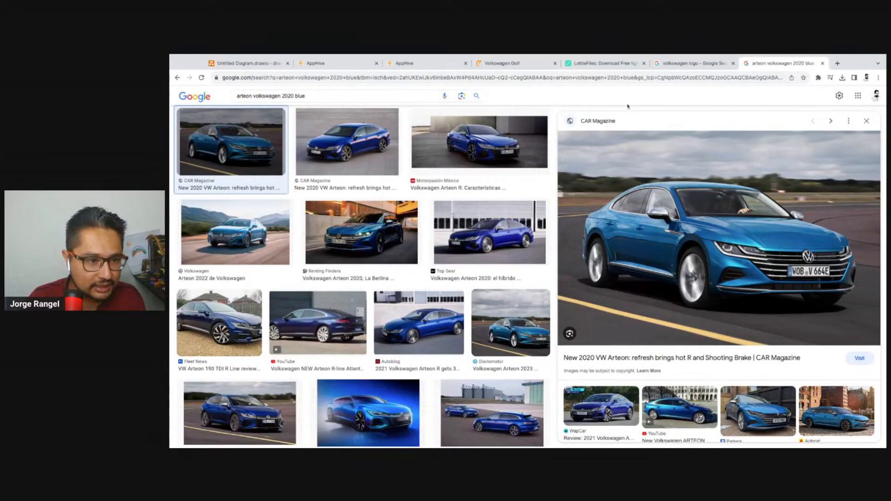
Try the second CAR Magazine Arteon picture in its own tab and close it
left_click(347, 141)
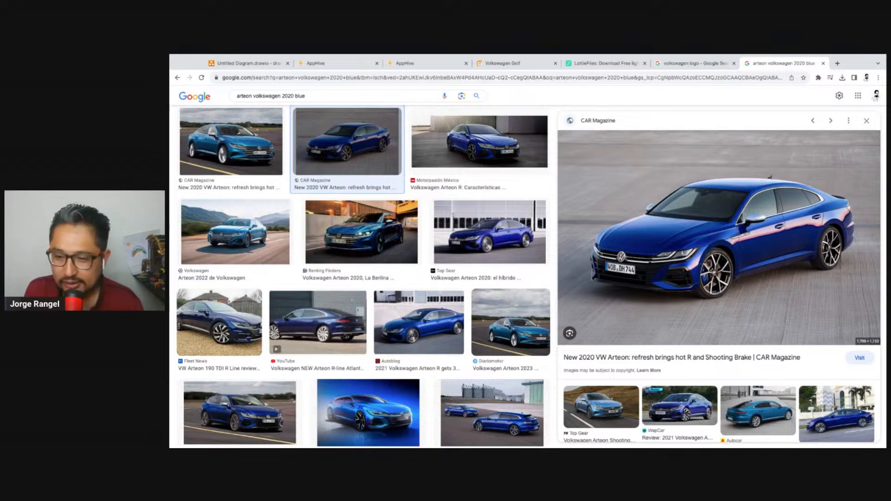
left_click(786, 66)
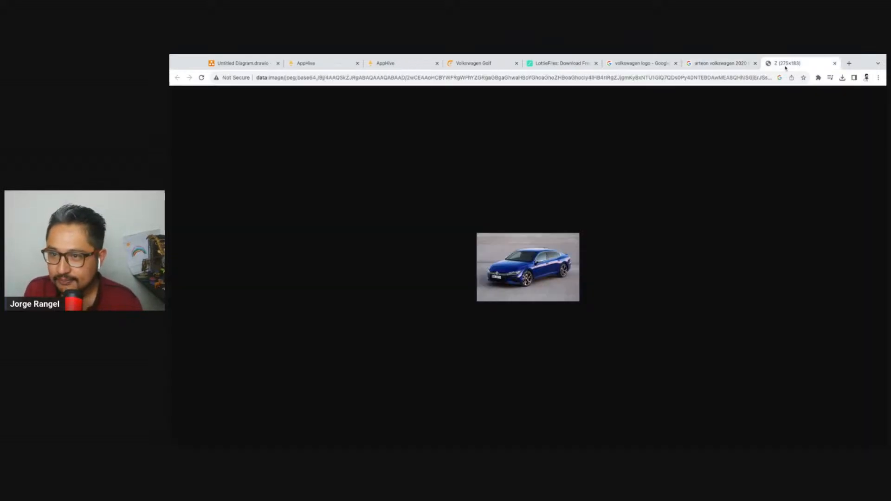
left_click(835, 63)
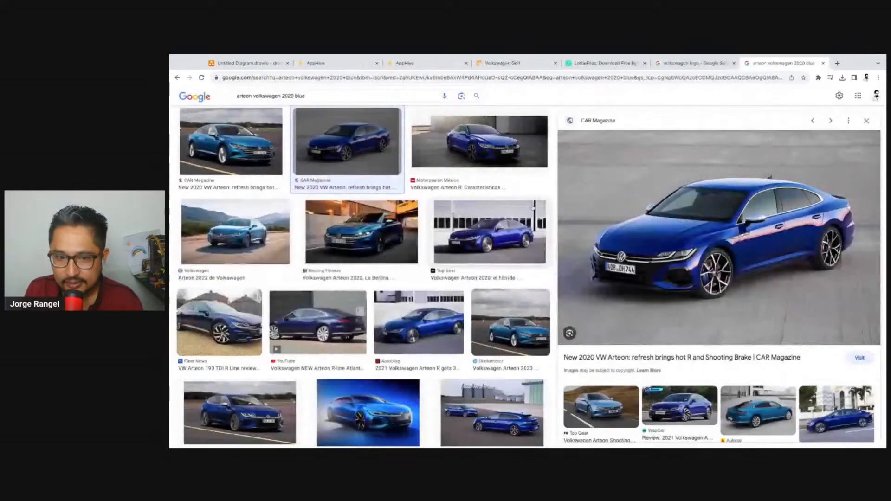
Open the "Arteon 2022 de Volkswagen" picture in its own tab, copy its web address and switch to AppHive's cloud database editor
left_click(473, 153)
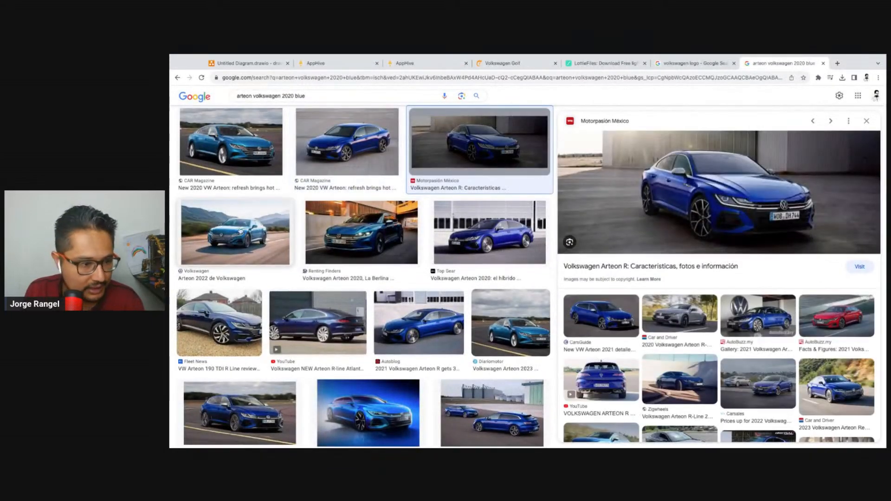
left_click(251, 234)
right_click(748, 195)
left_click(772, 254)
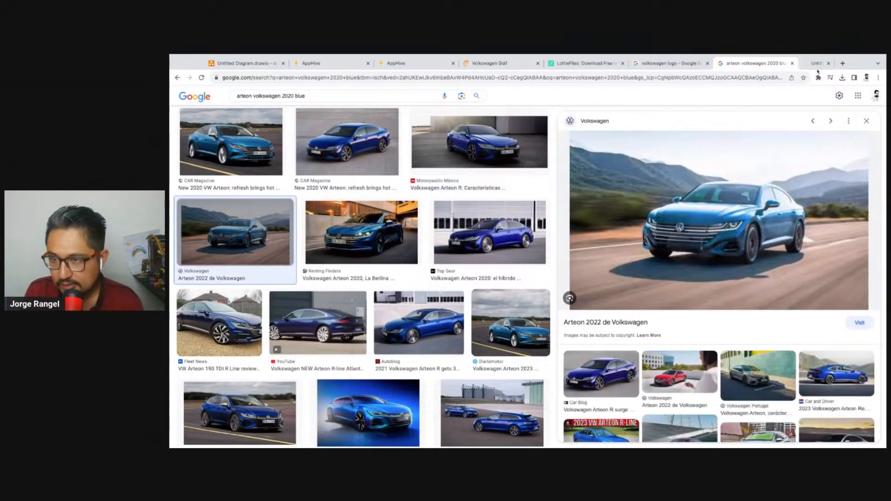
left_click(806, 69)
left_click(540, 80)
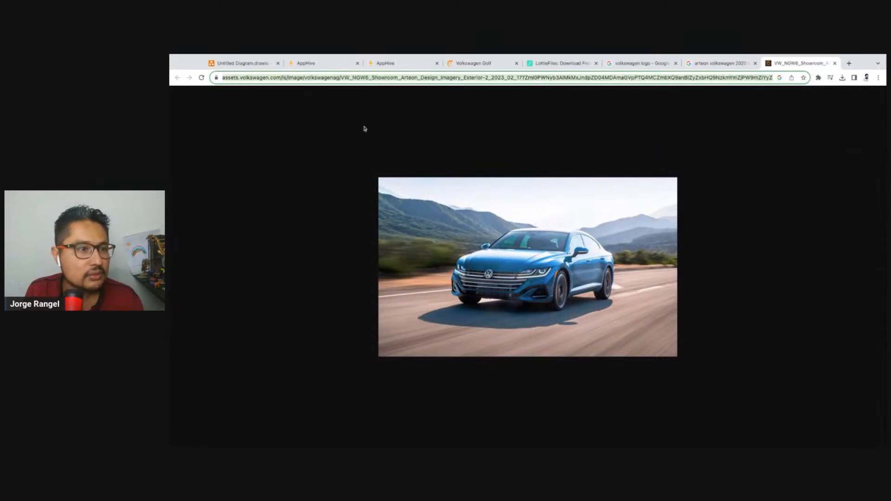
left_click(403, 63)
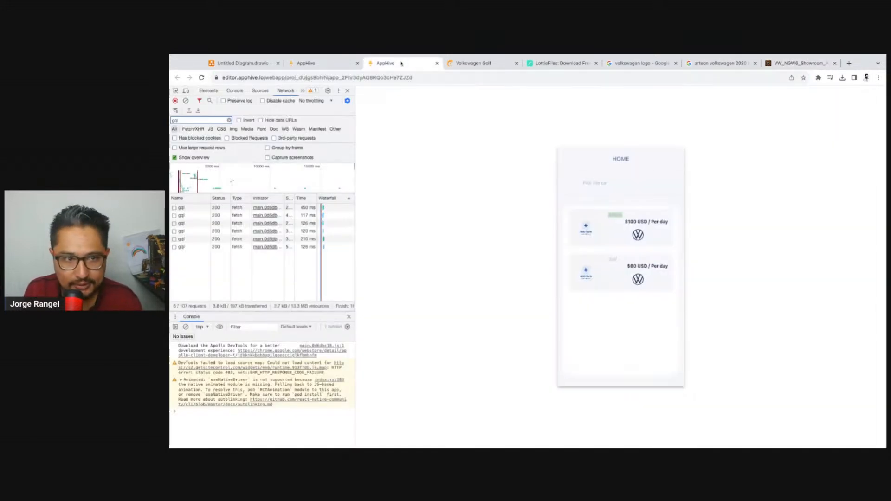
left_click(351, 63)
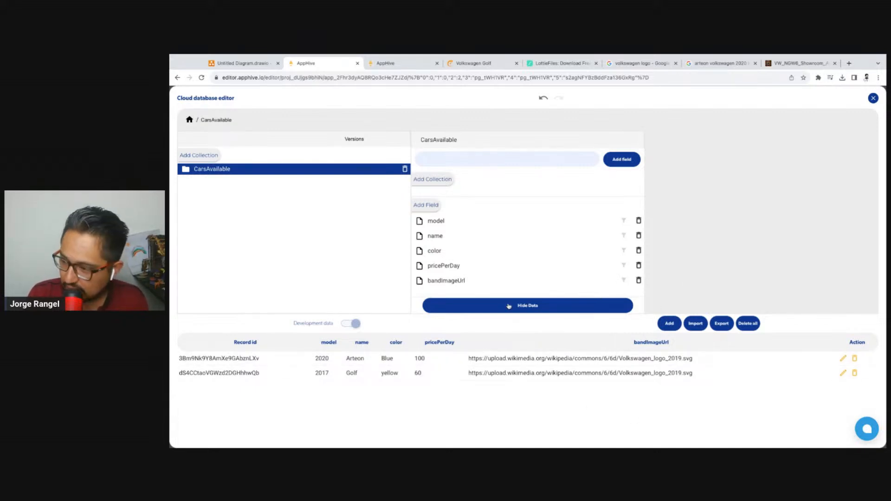
Copy the Volkswagen Arteon picture's address again and go back to the CarsAvailable collection
left_click(798, 63)
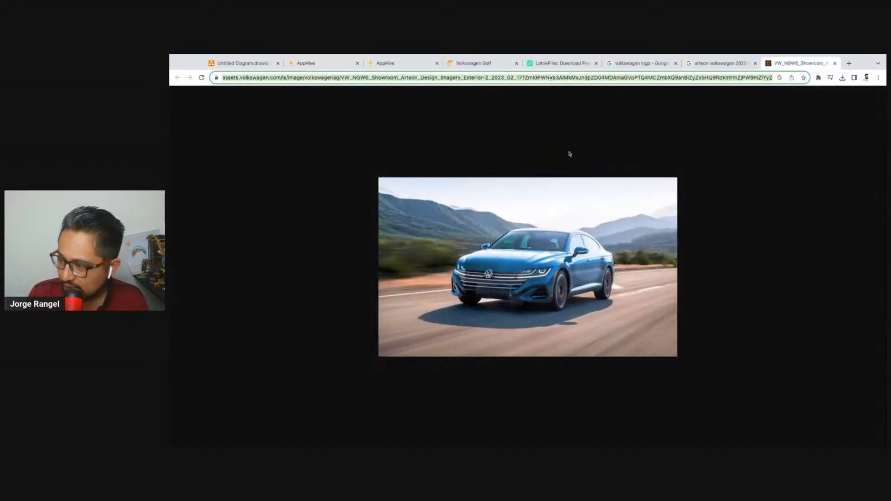
left_click(406, 97)
left_click(388, 78)
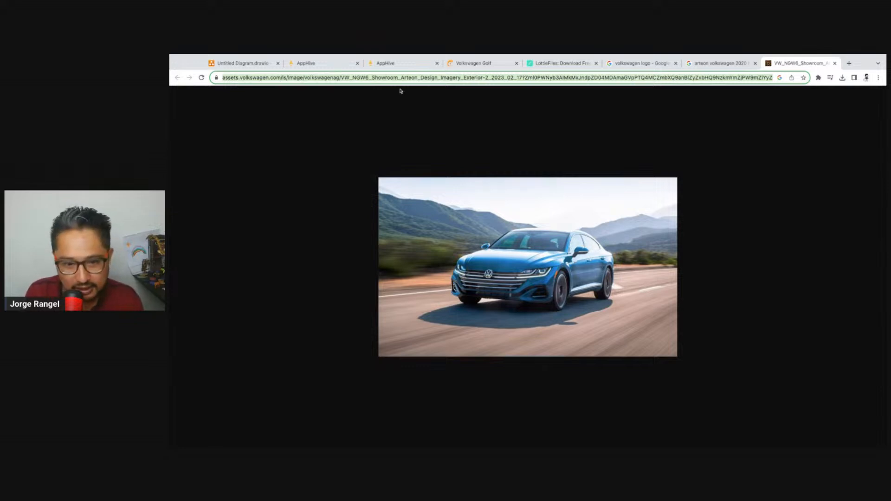
left_click(379, 68)
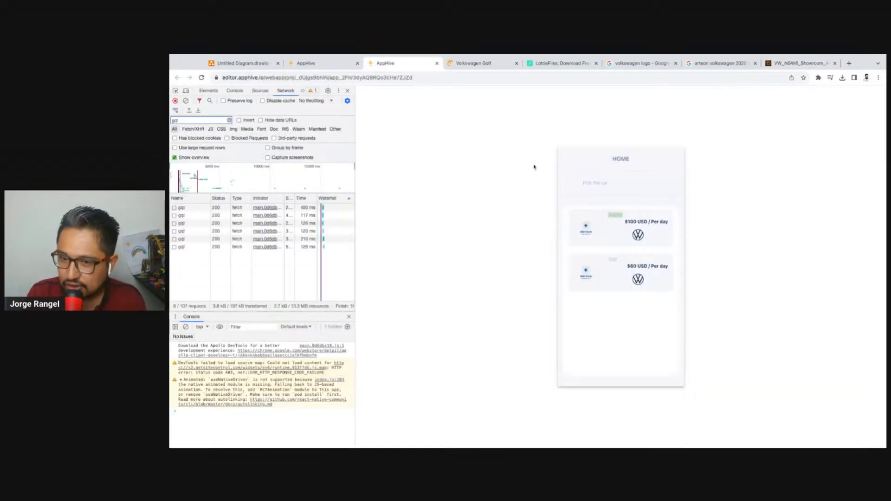
left_click(316, 63)
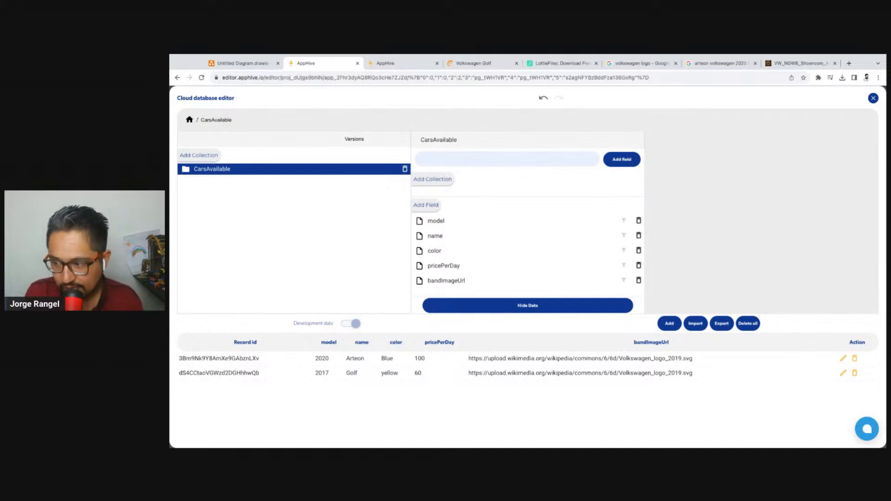
Add a field named imageUrl to the CarsAvailable collection
left_click(436, 206)
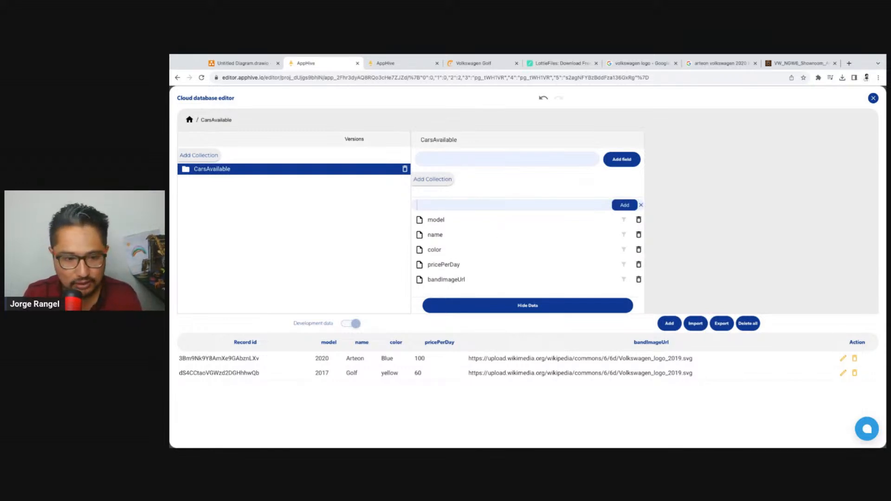
type("im")
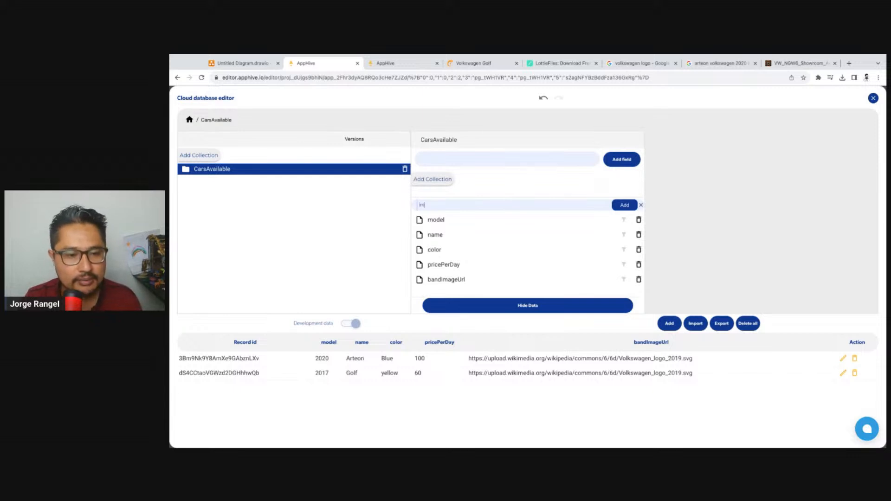
type("ageUrl")
key("Return")
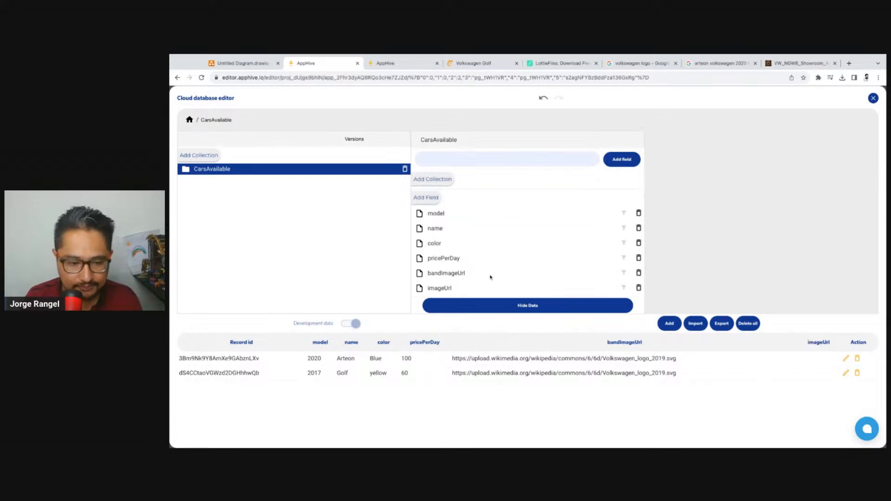
Paste the copied Volkswagen picture address into the Arteon record's imageUrl field and save the record
scroll(491, 278, "down", 1)
left_click(284, 358)
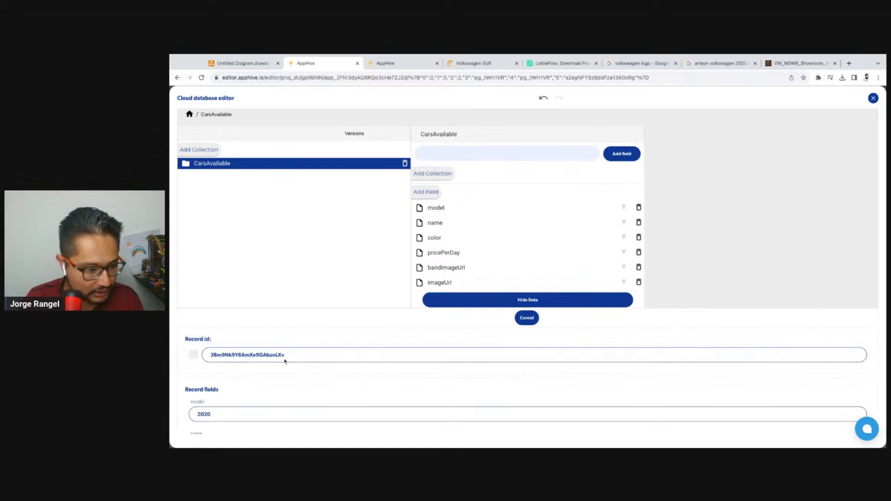
scroll(285, 362, "down", 4)
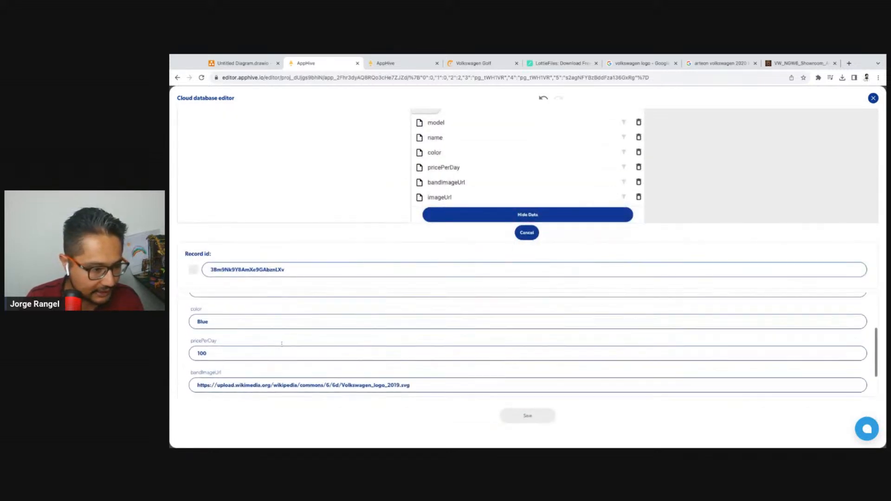
scroll(282, 343, "up", 2)
scroll(249, 334, "down", 3)
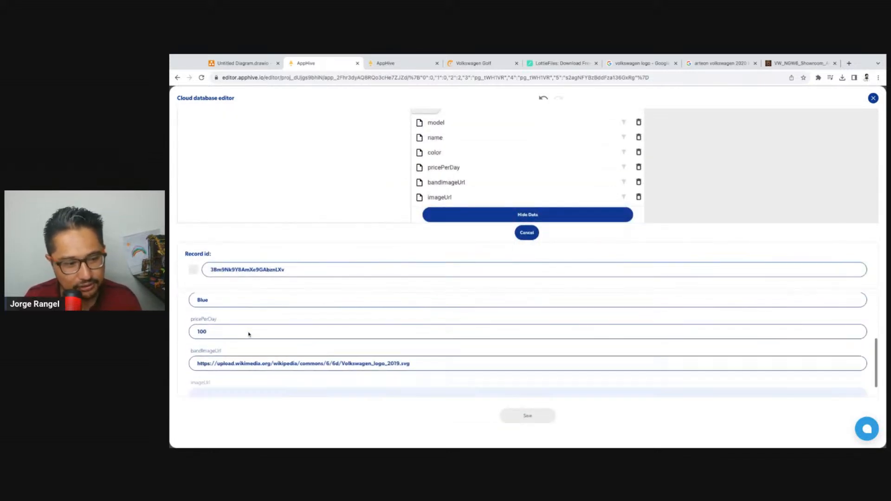
scroll(249, 334, "down", 1)
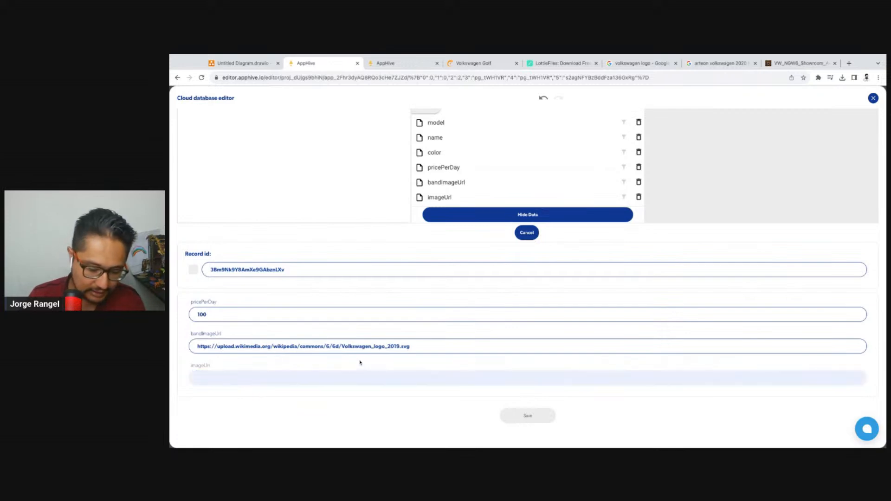
type("https://assets.volkswagen.com/is/image/volkswagenag/VW_NGW6_Showroom_Arteon_Design_Imagery_Exterior-2_2023_02_17?Zml0PWNyb3AlMkMxJndpZD04MDAmaGVpPTQ4MCZmbXQ9anBlZyZxbHQ9NzkmYmZjPW9mZiYyZmFj")
left_click(537, 411)
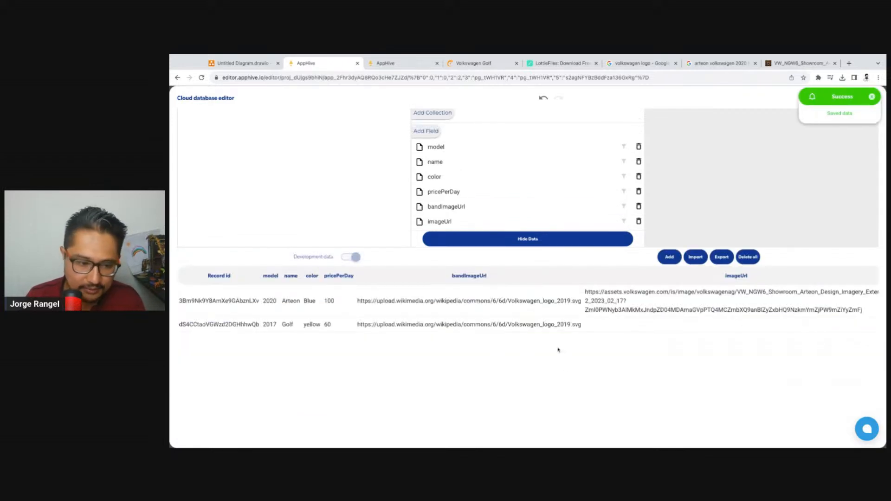
Close the Arteon picture's tab and replace "arteon" with "golf" in the image search query
left_click(779, 65)
left_click(720, 63)
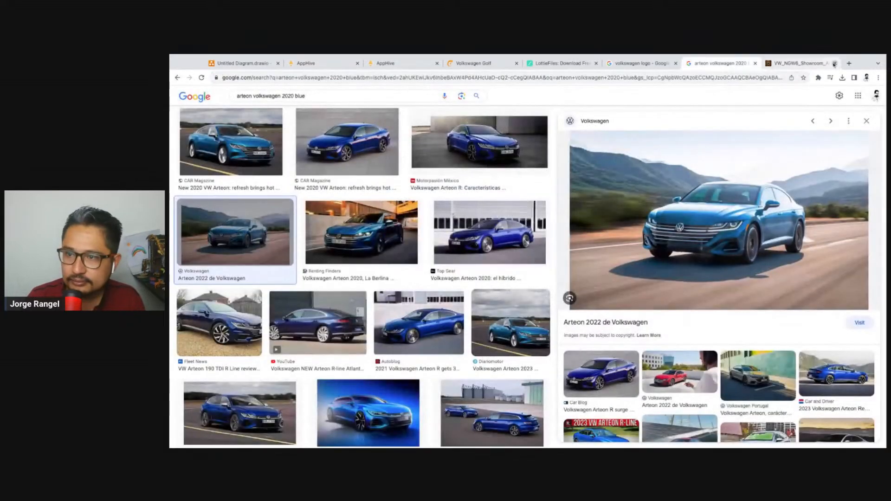
left_click(834, 64)
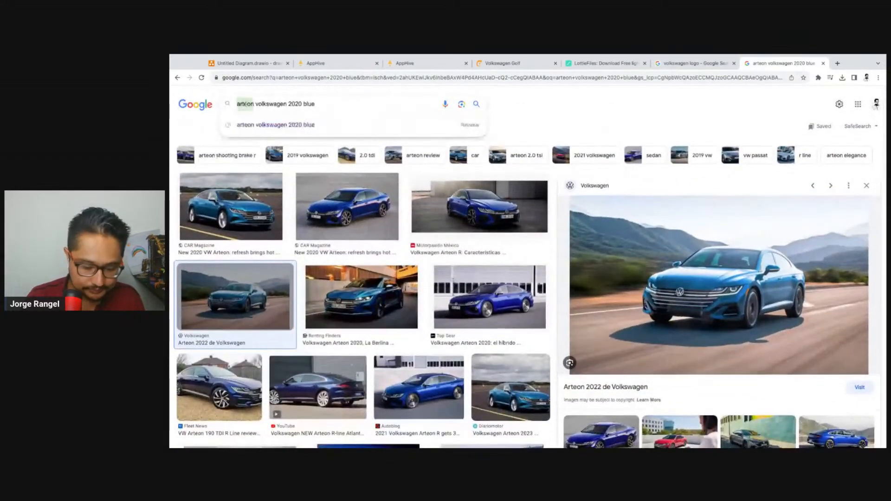
type("golf")
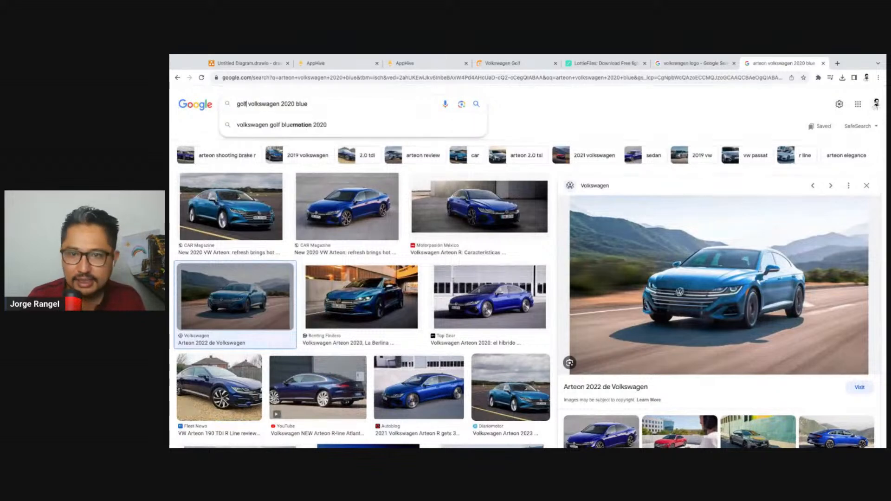
Check the Golf record's model year in the CarsAvailable collection and return to the image search
left_click(418, 63)
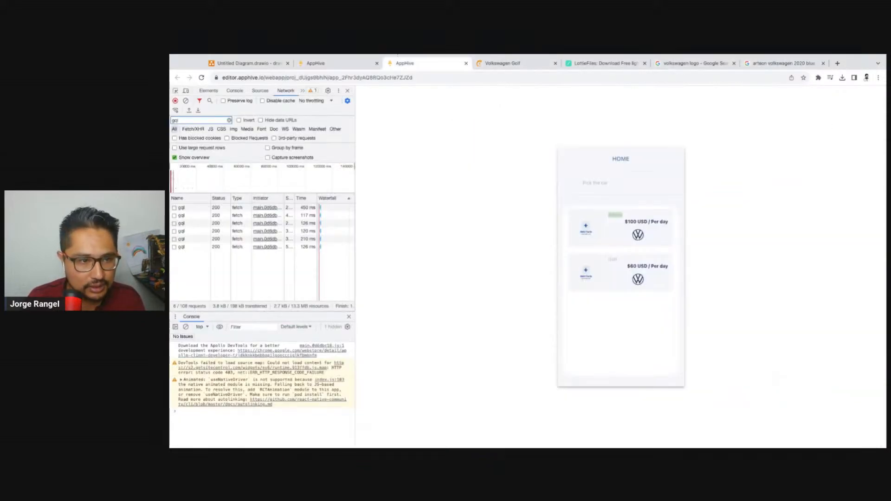
left_click(342, 63)
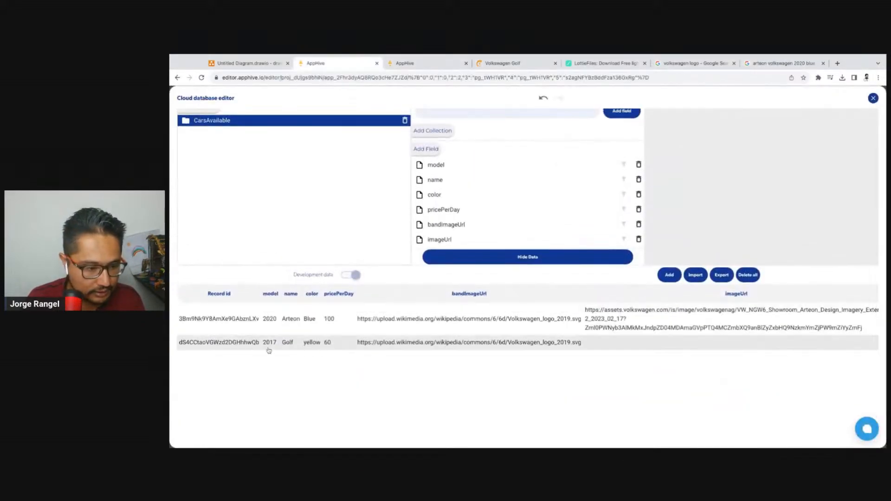
left_click(792, 67)
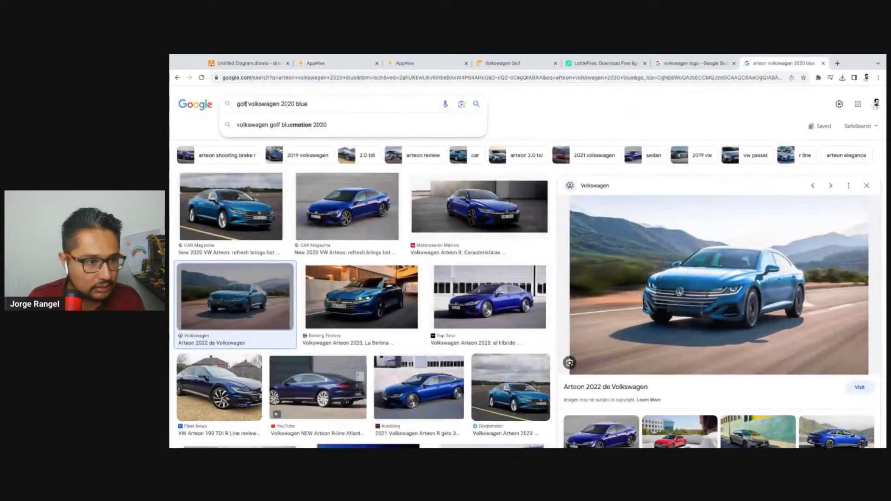
Change the image search query to "golf volkswagen 2017 yellow" and run the search
key("BackSpace")
key("BackSpace")
type("17")
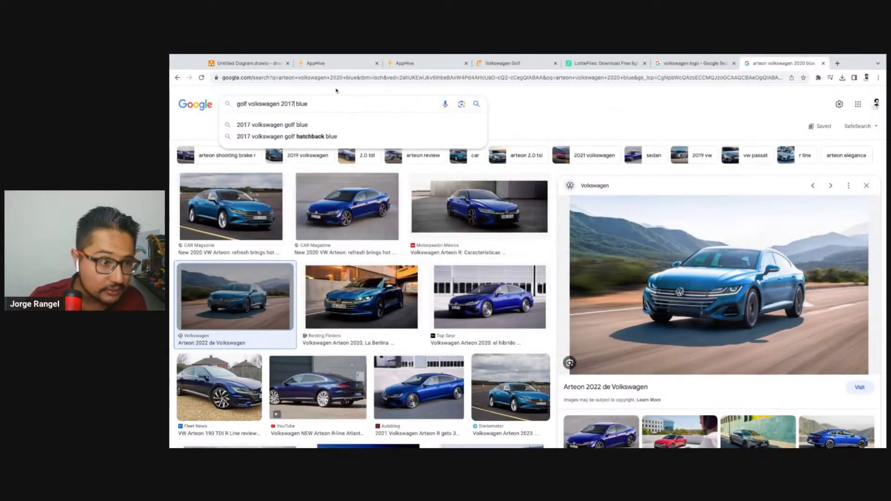
double_click(302, 104)
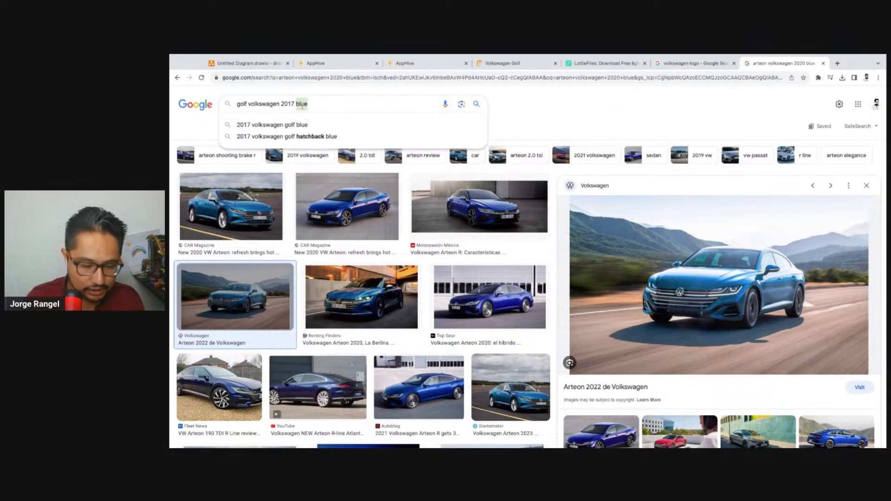
type("yellow")
key("Return")
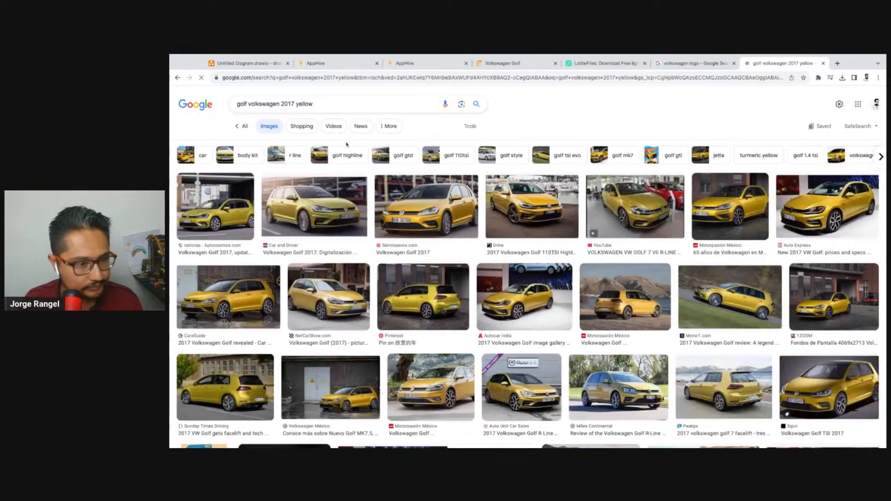
Open the first yellow Golf search result's picture in its own tab and copy its address
left_click(216, 207)
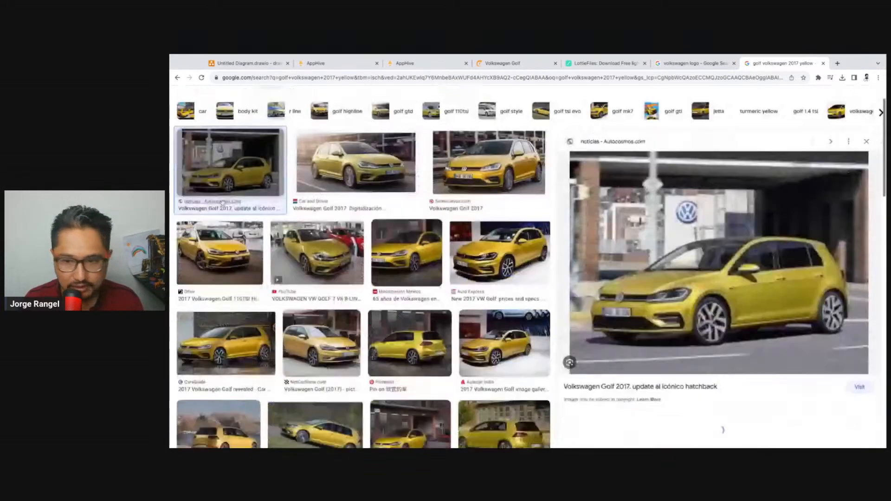
right_click(674, 222)
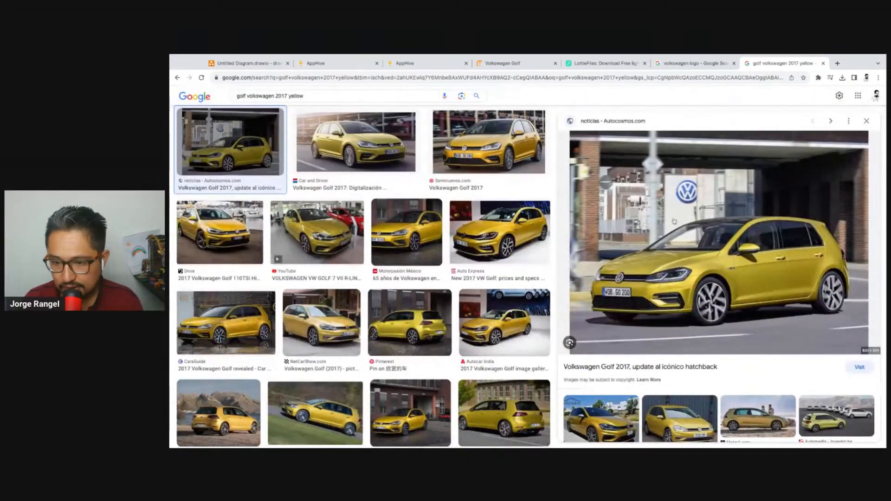
left_click(708, 294)
left_click(821, 61)
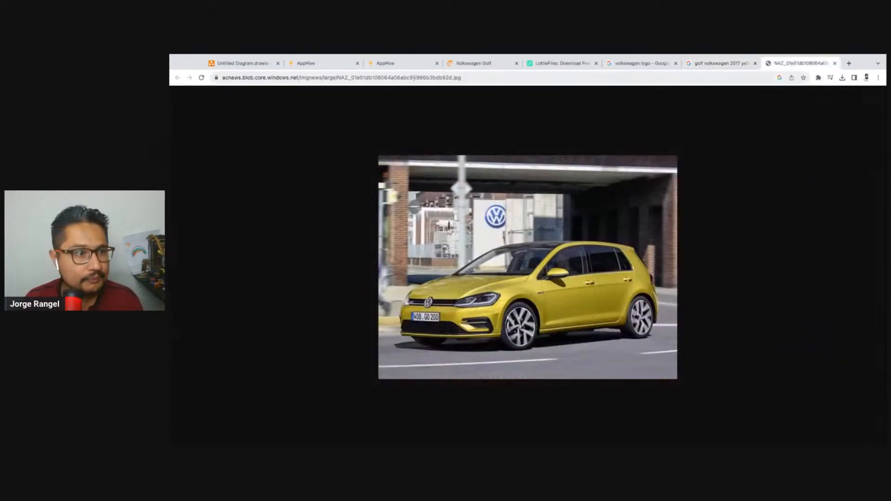
Paste the copied Golf picture address into the Golf record's imageUrl field, save the record and close the database editor
left_click(414, 68)
left_click(309, 64)
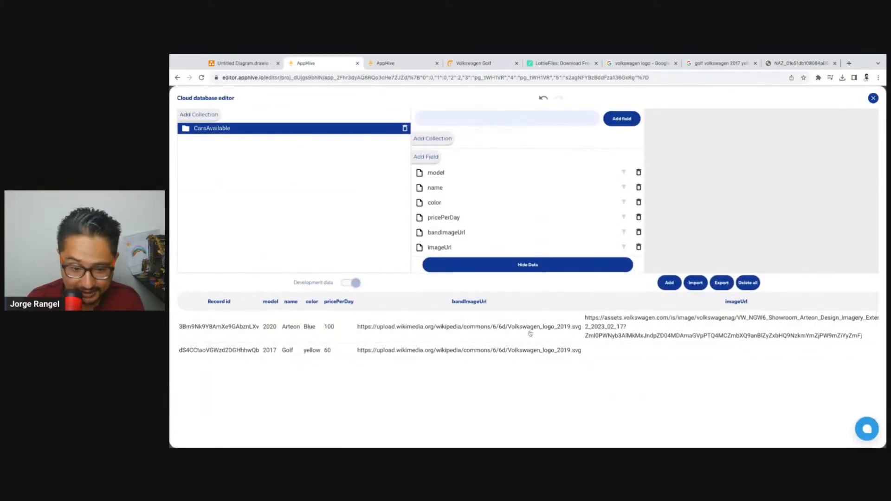
scroll(693, 359, "right", 1)
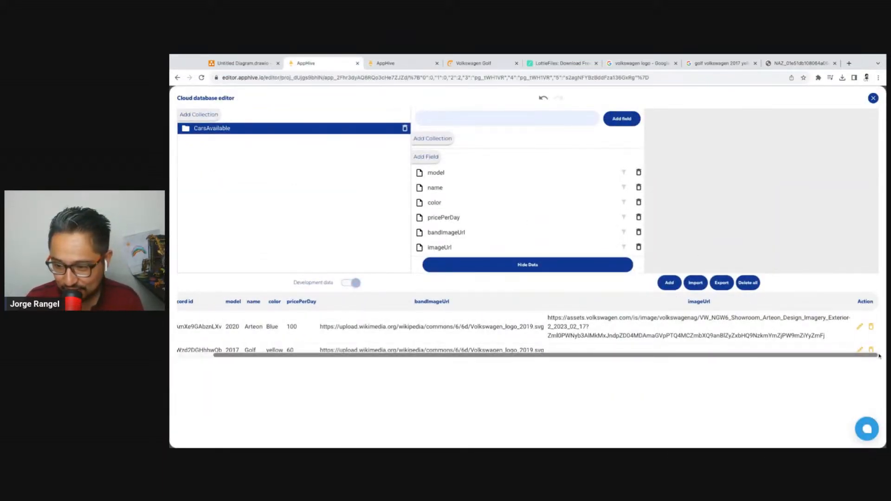
left_click(821, 353)
scroll(307, 370, "down", 3)
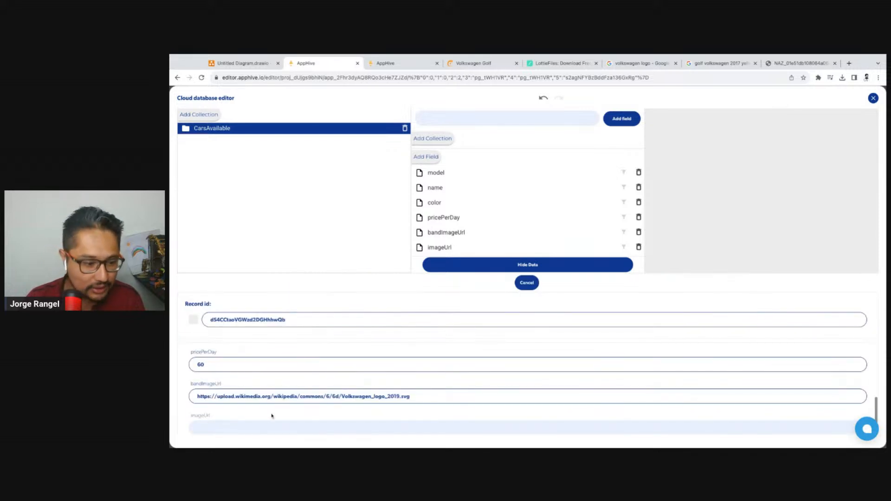
scroll(444, 352, "down", 1)
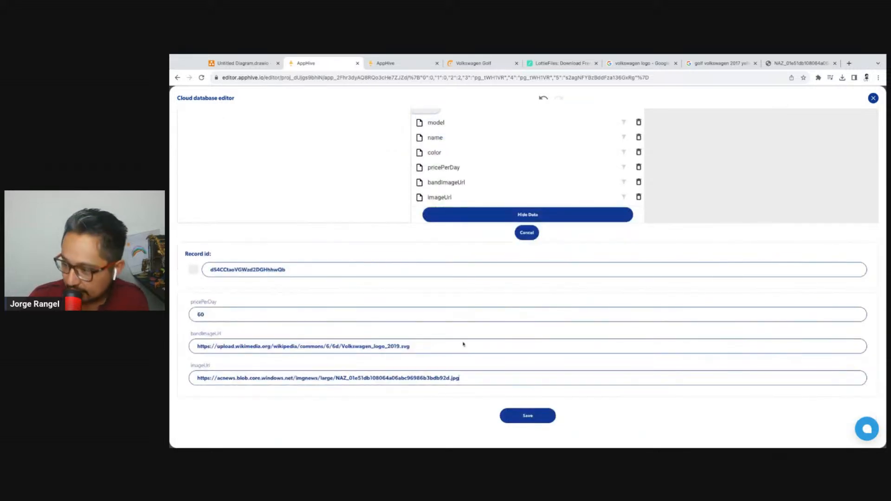
left_click(538, 420)
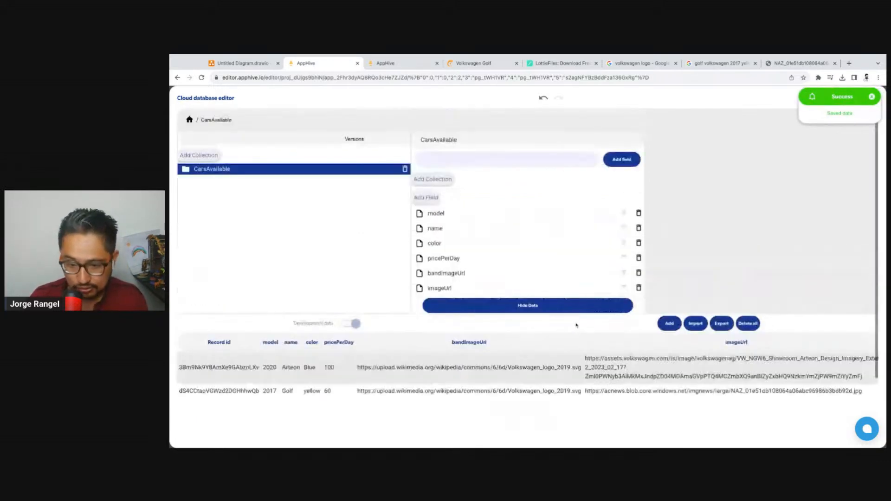
left_click(872, 97)
left_click(873, 98)
Reload the app preview to see how the car cards look with the picture addresses stored, and return to the editor
left_click(390, 63)
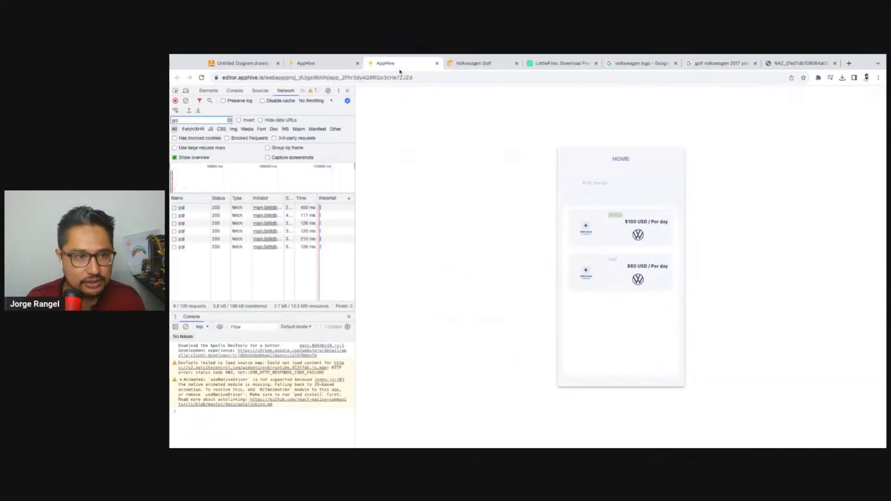
left_click(201, 78)
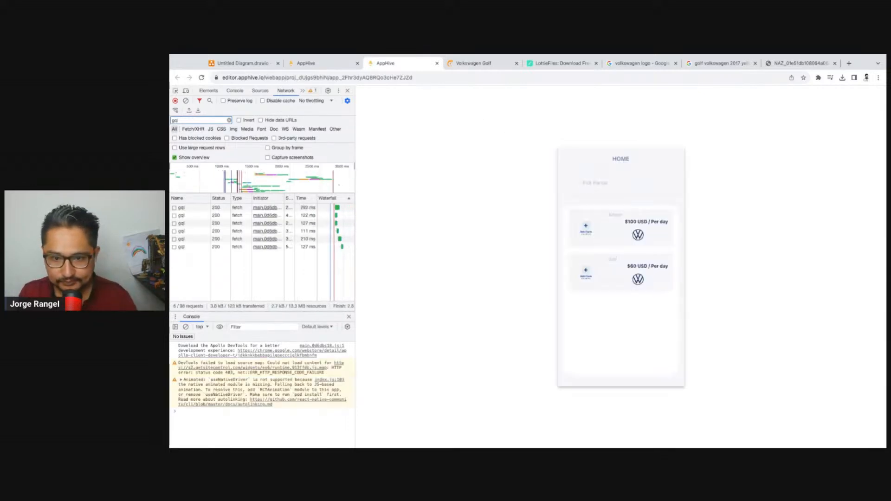
left_click(343, 65)
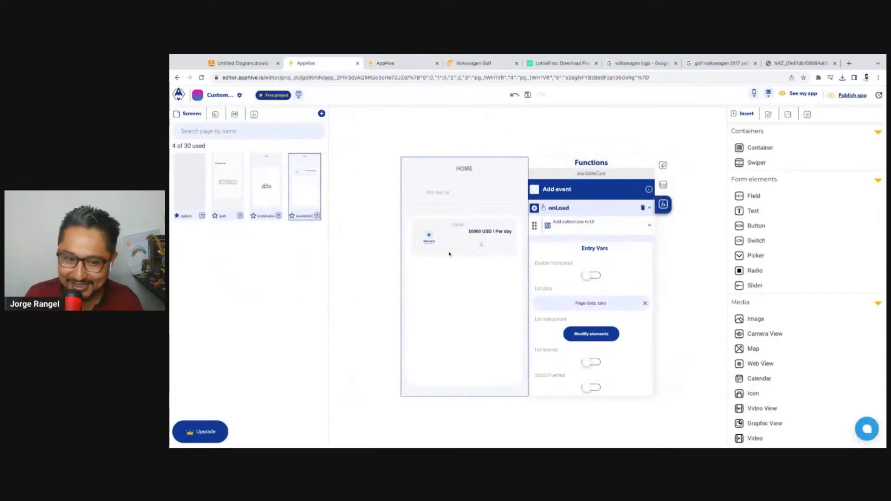
left_click(610, 334)
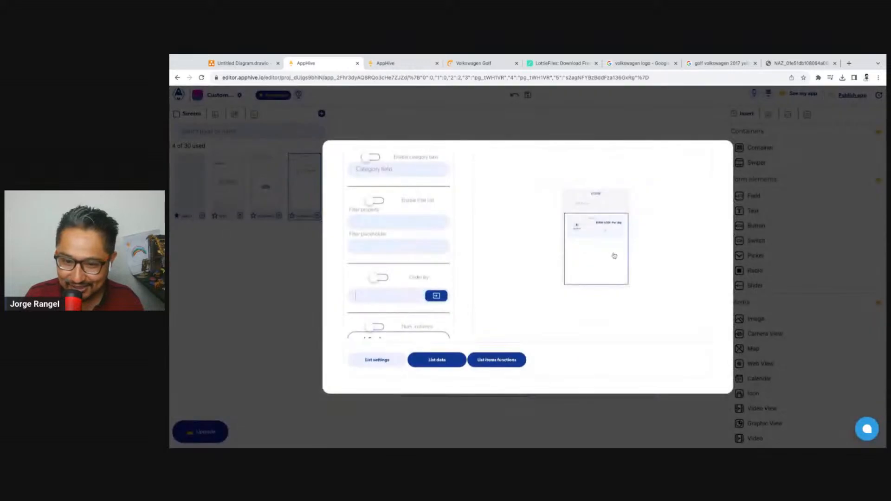
left_click(433, 359)
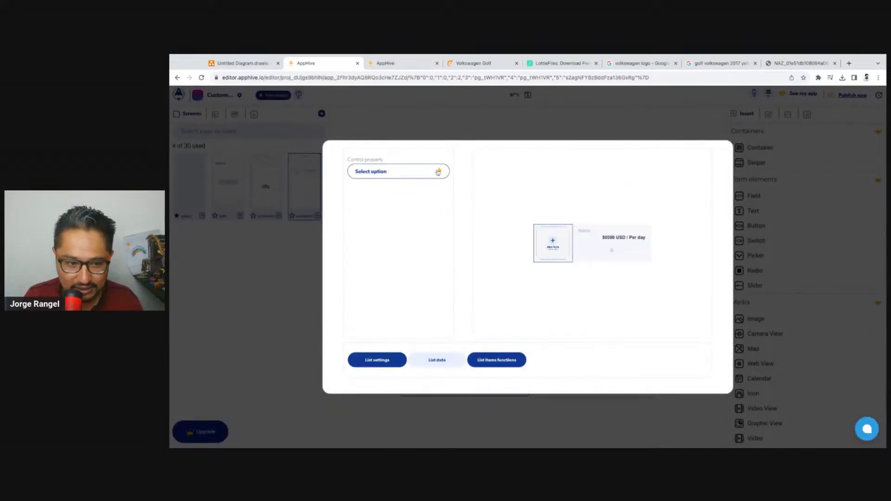
left_click(438, 172)
left_click(368, 186)
left_click(550, 107)
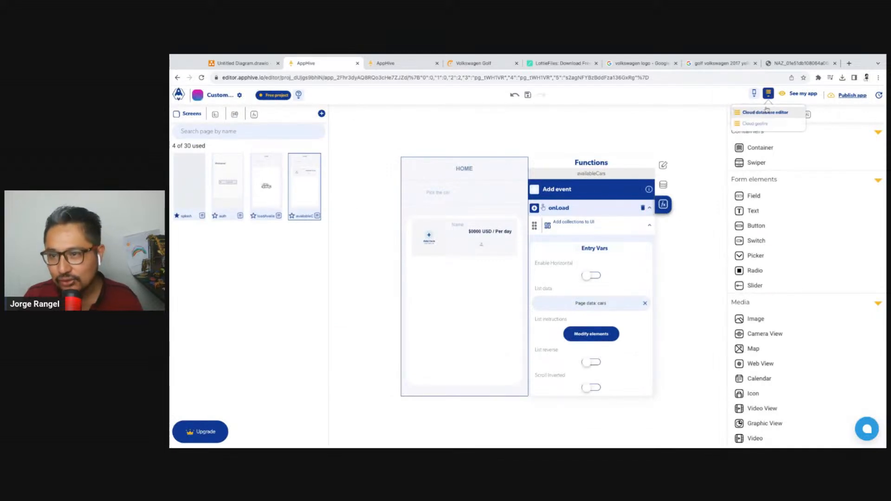
Copy the field name imageUrl from the CarsAvailable collection in the cloud database editor
left_click(769, 94)
left_click(233, 170)
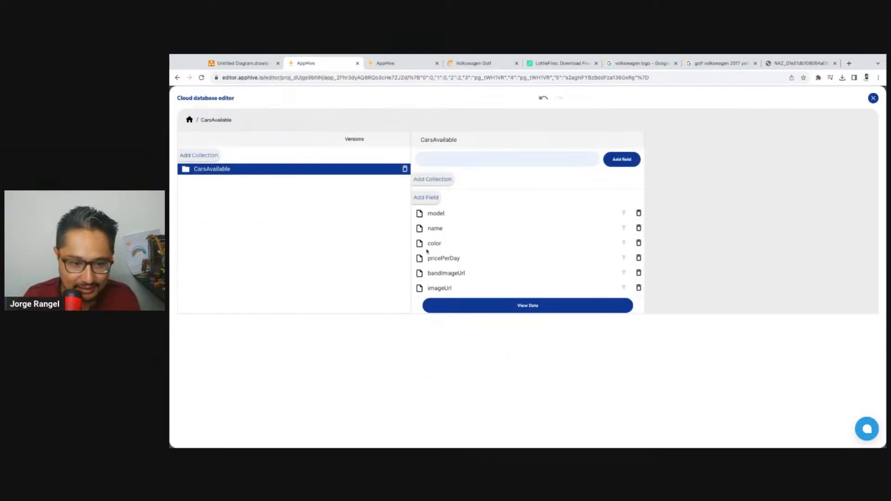
double_click(438, 288)
key("super+c")
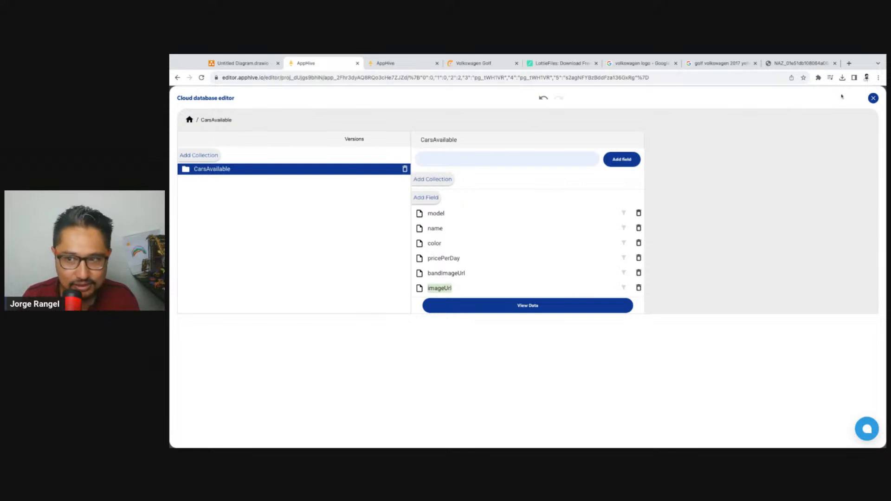
left_click(873, 98)
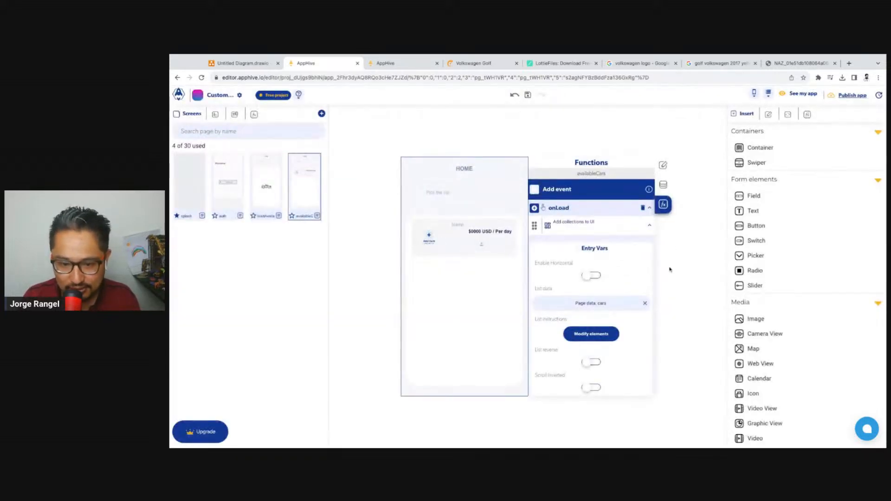
Bind the src property of the card's picture to the list context attribute imageUrl
left_click(595, 338)
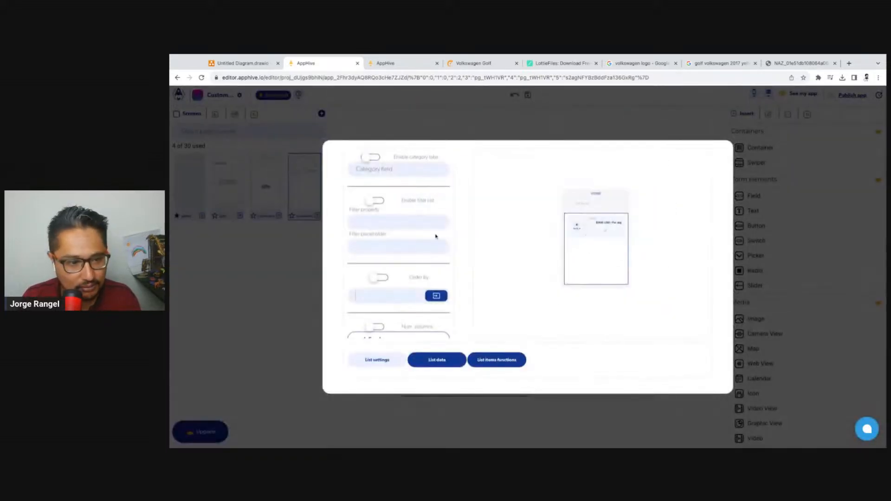
left_click(437, 361)
left_click(552, 241)
left_click(440, 173)
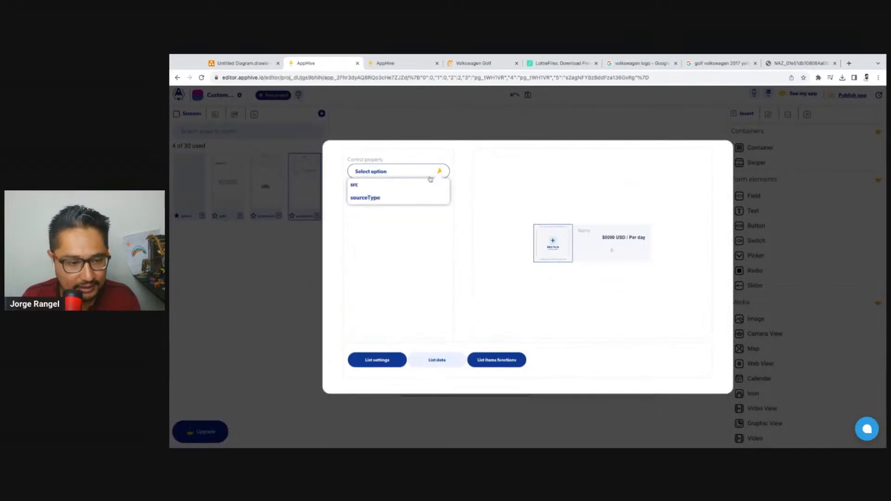
left_click(369, 186)
left_click(443, 197)
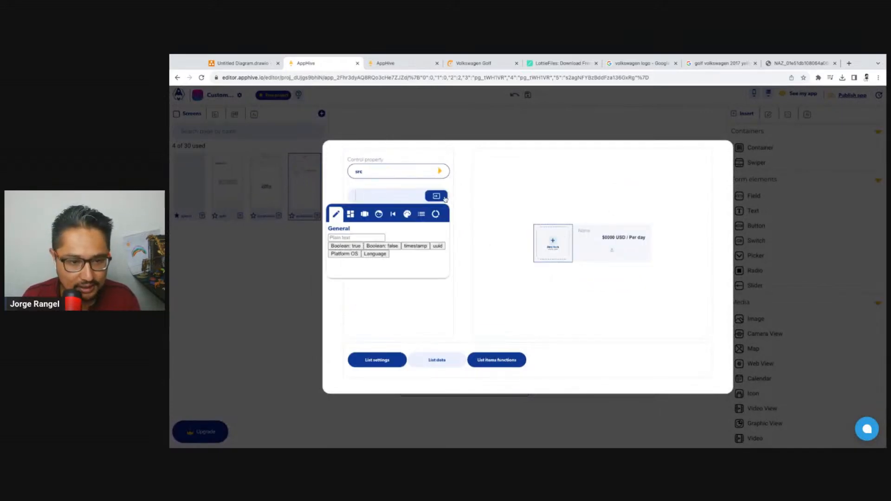
left_click(425, 215)
key("super+v")
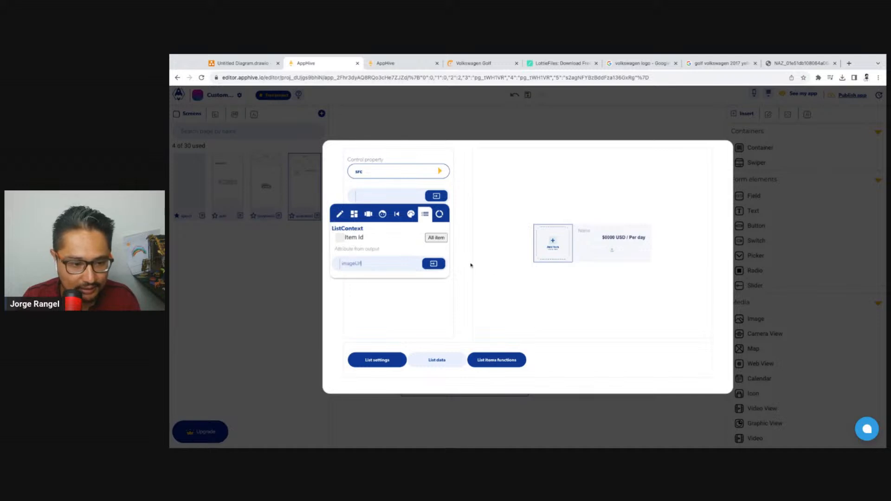
left_click(493, 268)
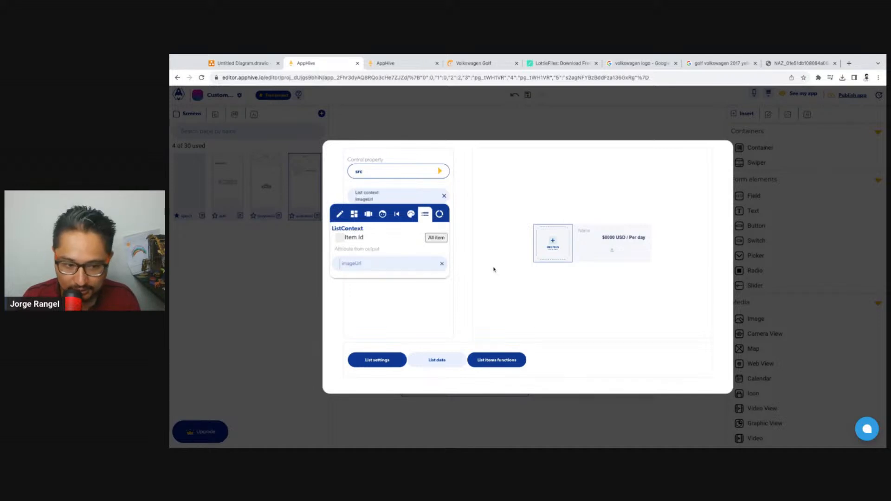
left_click(577, 116)
Reload the app preview, check the pictures on the Arteon and Golf cards, and compare them with the card template
left_click(398, 73)
left_click(392, 64)
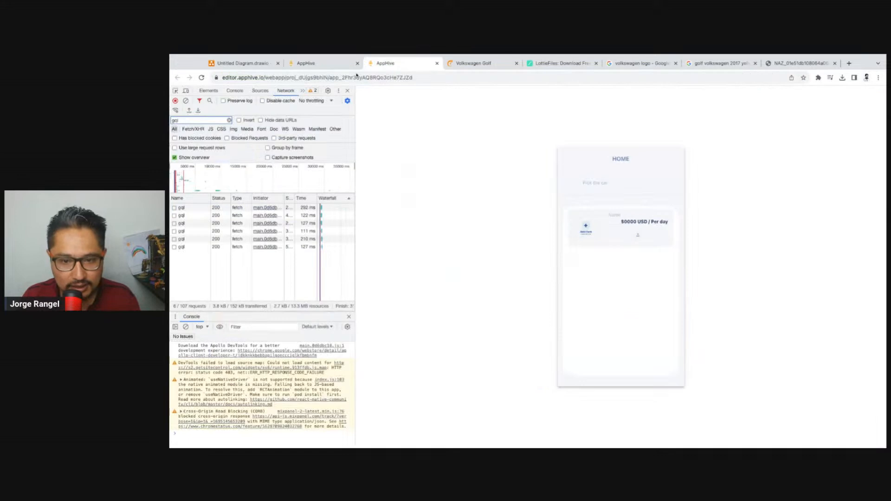
left_click(201, 78)
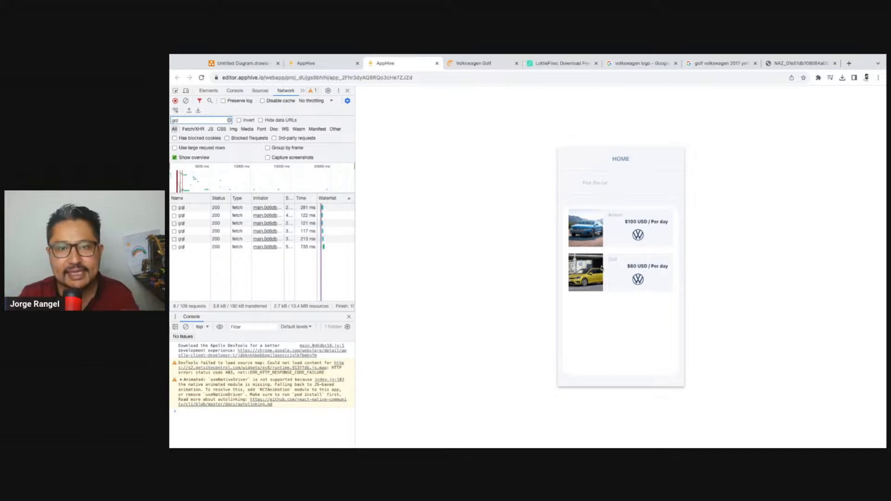
left_click(319, 65)
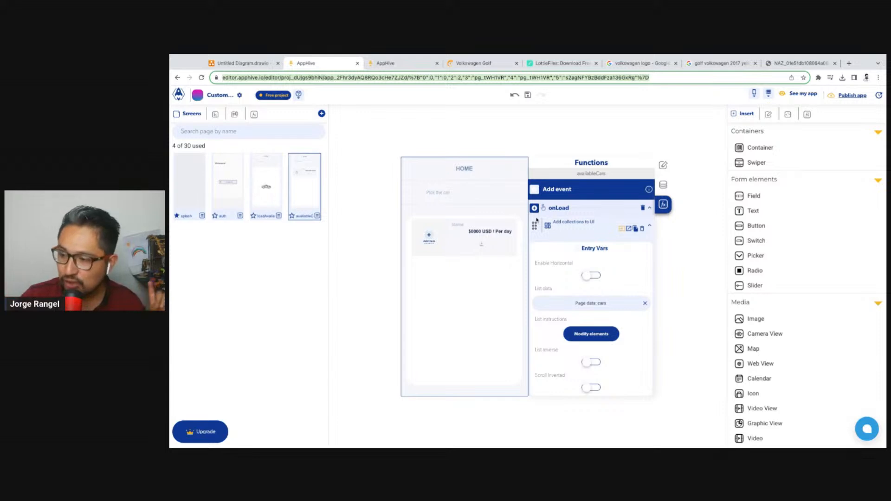
left_click(476, 135)
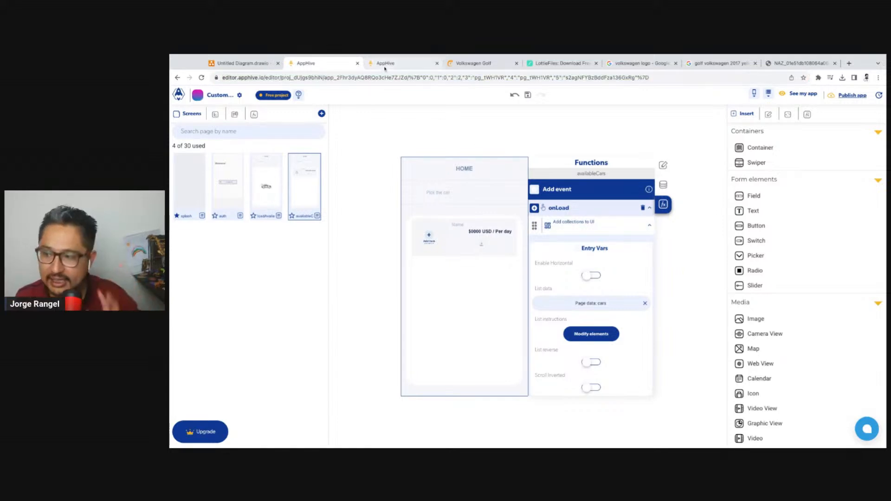
left_click(385, 67)
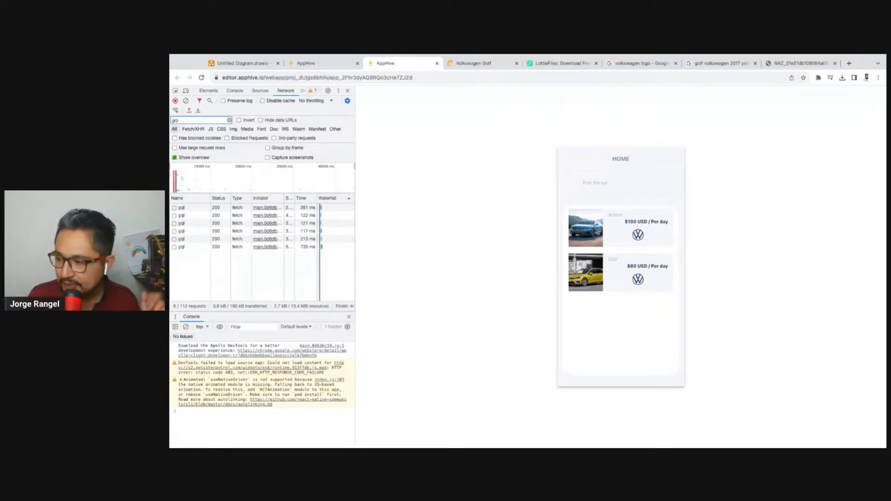
left_click(355, 64)
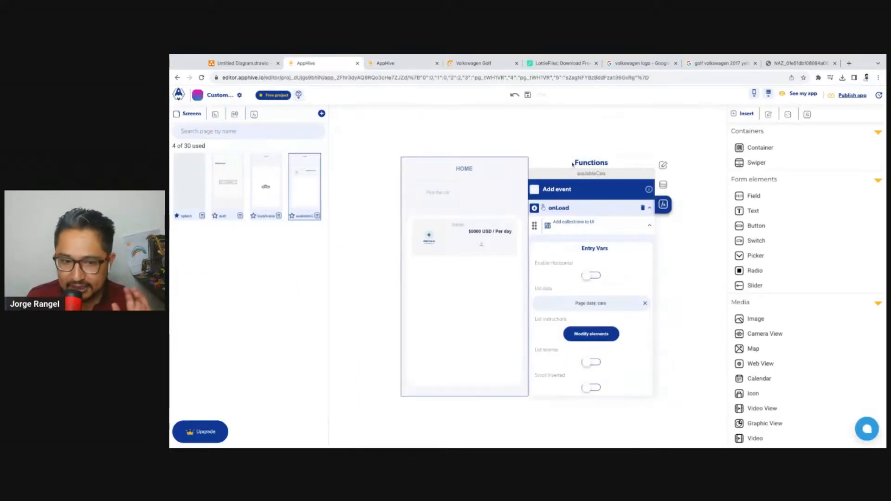
Undo the removal of the picture placeholder from the card template
left_click(422, 244)
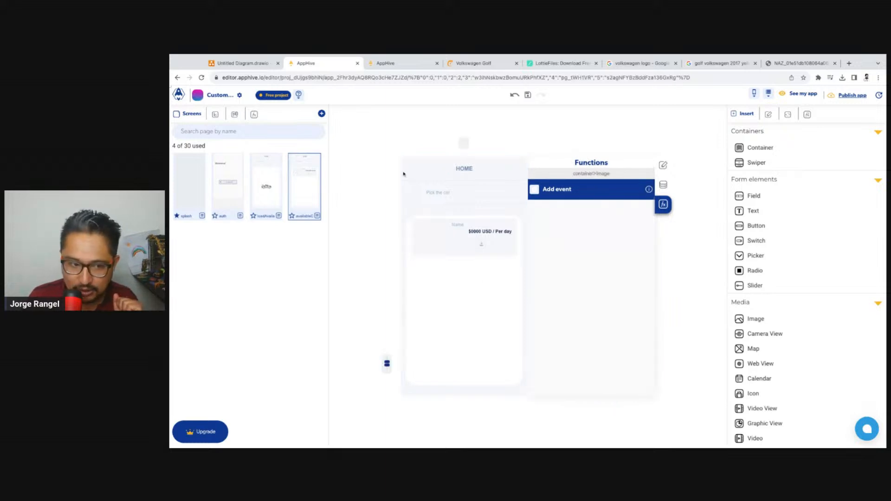
left_click(450, 237)
left_click(514, 95)
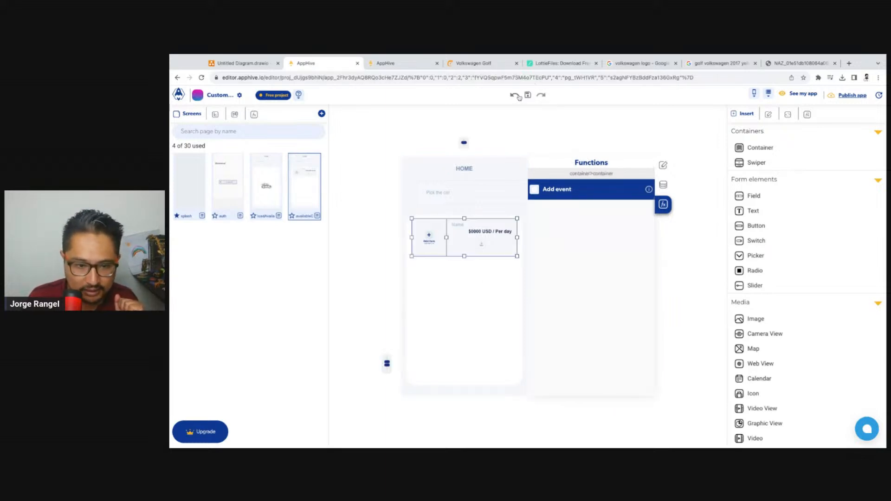
Review the functions of the auth and loadAvailableCars screens and return to the availableCars screen
left_click(237, 187)
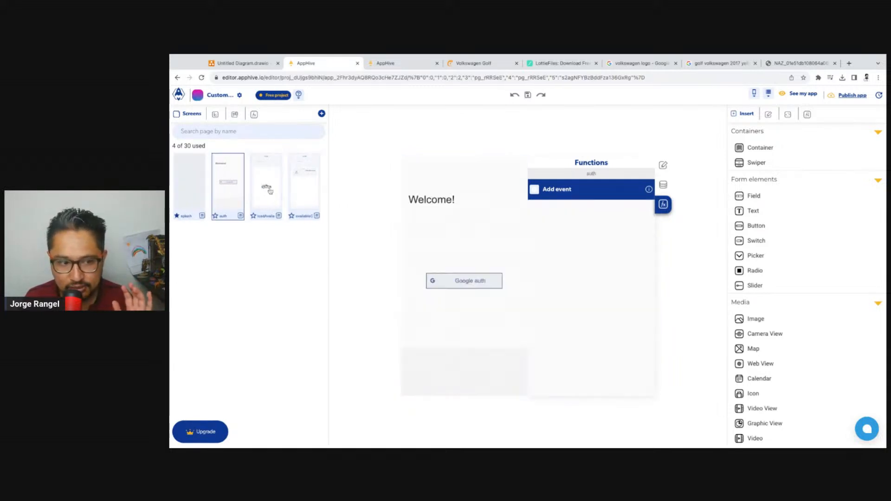
left_click(303, 189)
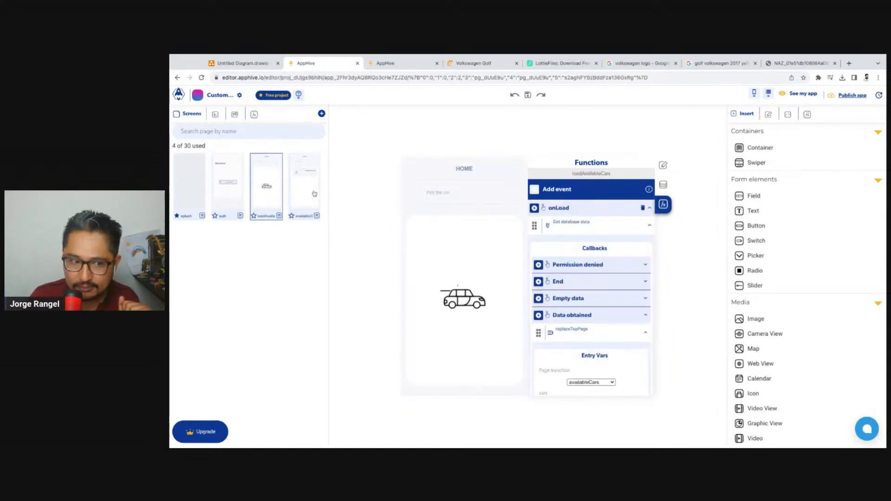
left_click(197, 131)
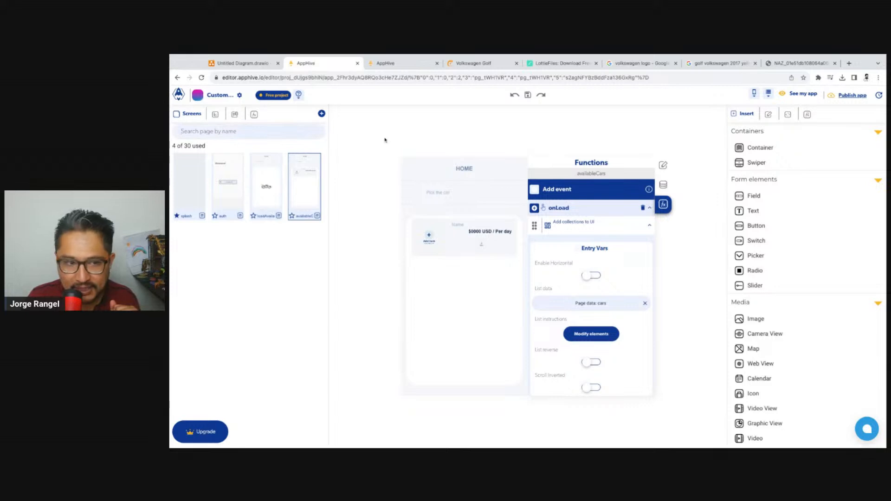
Reload the app preview once more to recheck the car list, and go back to the availableCars functions
left_click(396, 67)
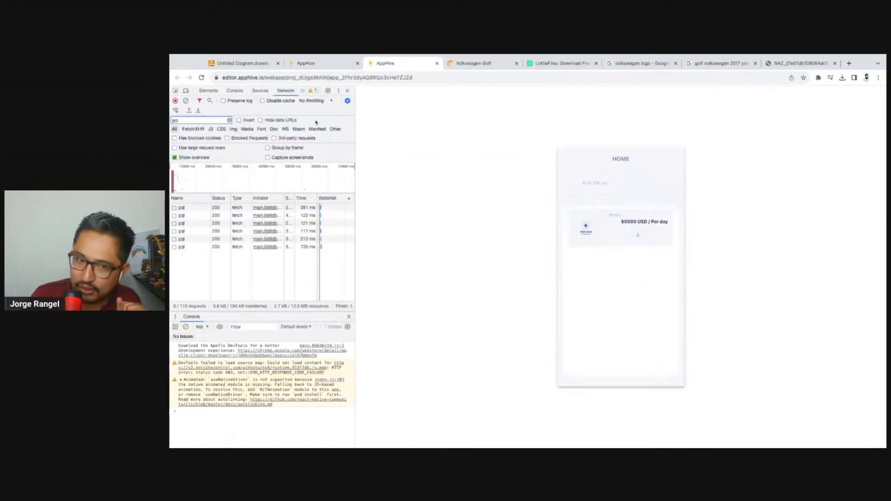
left_click(203, 79)
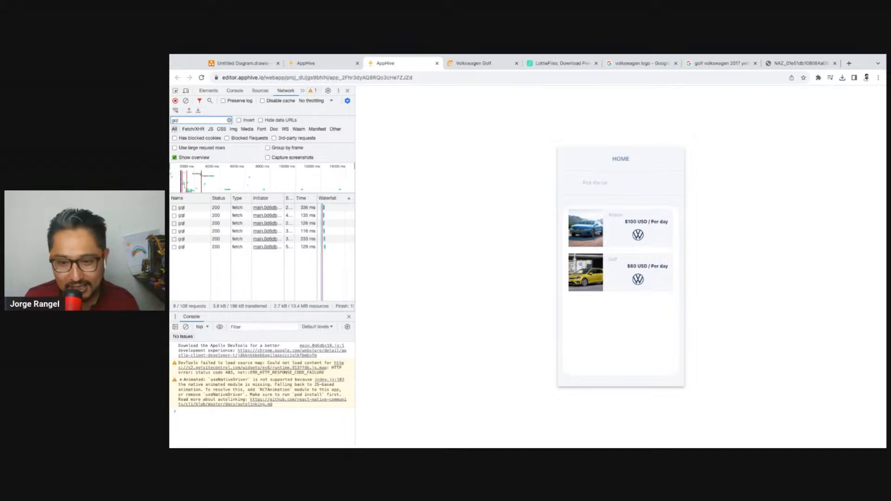
left_click(326, 64)
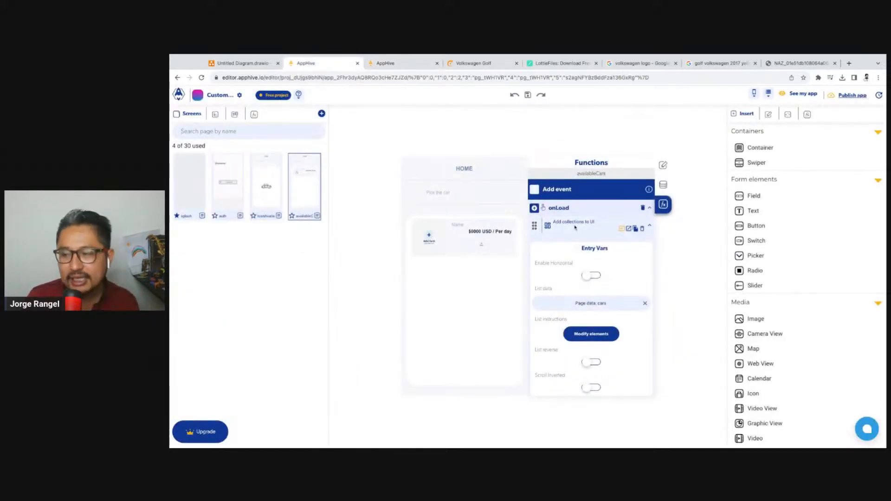